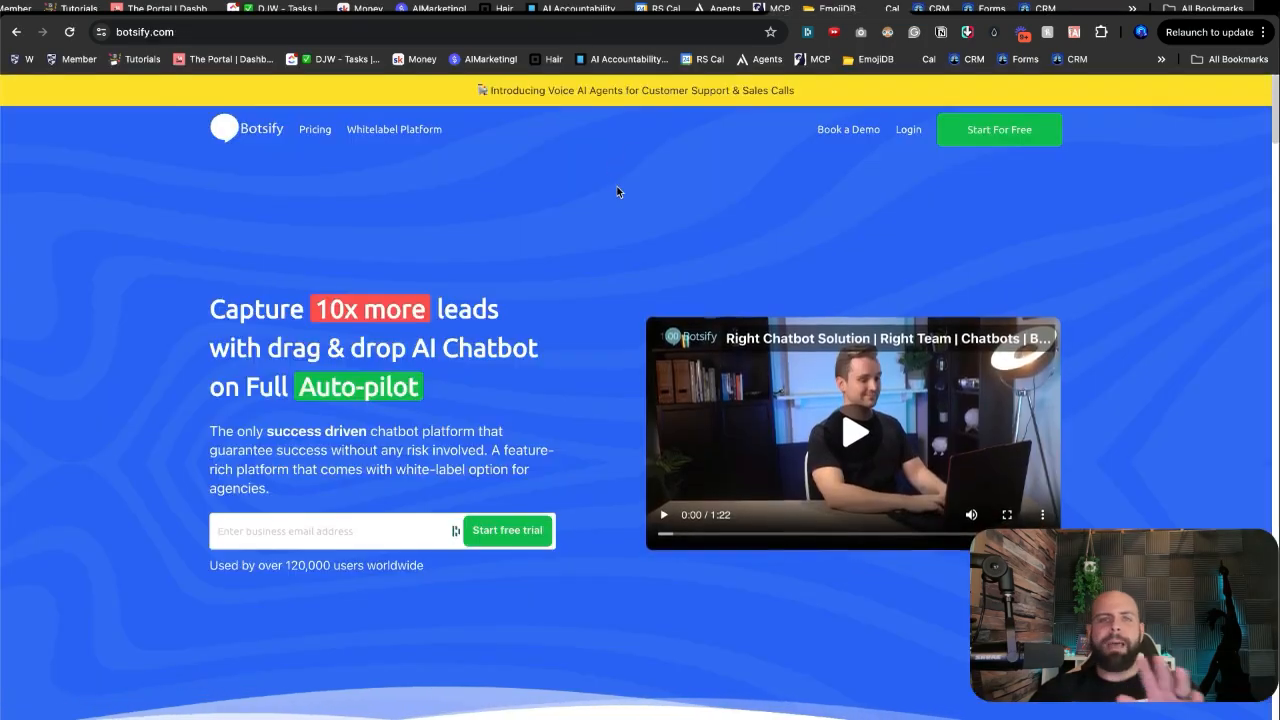
# Step: Skim the botsify.com landing page, then bring up Make's 30 Day AI Agent Challenge scenarios folder
pyautogui.scroll(-5, 614, 191)
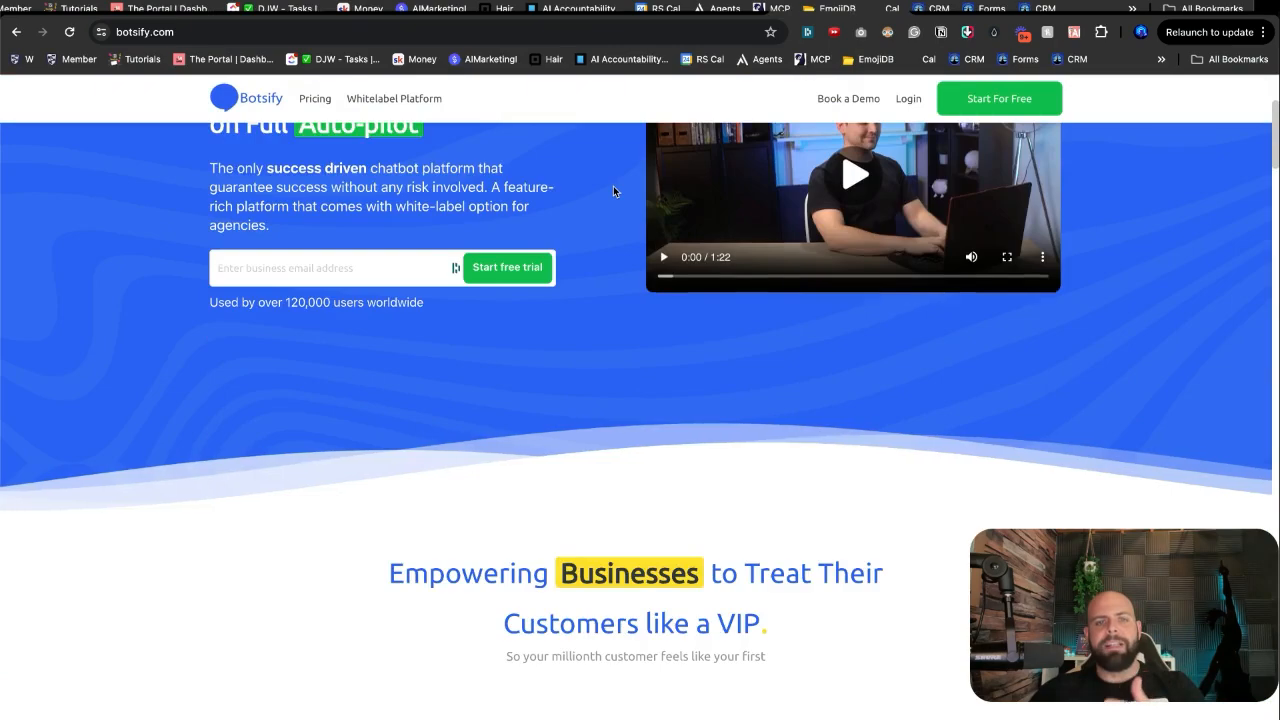
pyautogui.scroll(-5, 614, 191)
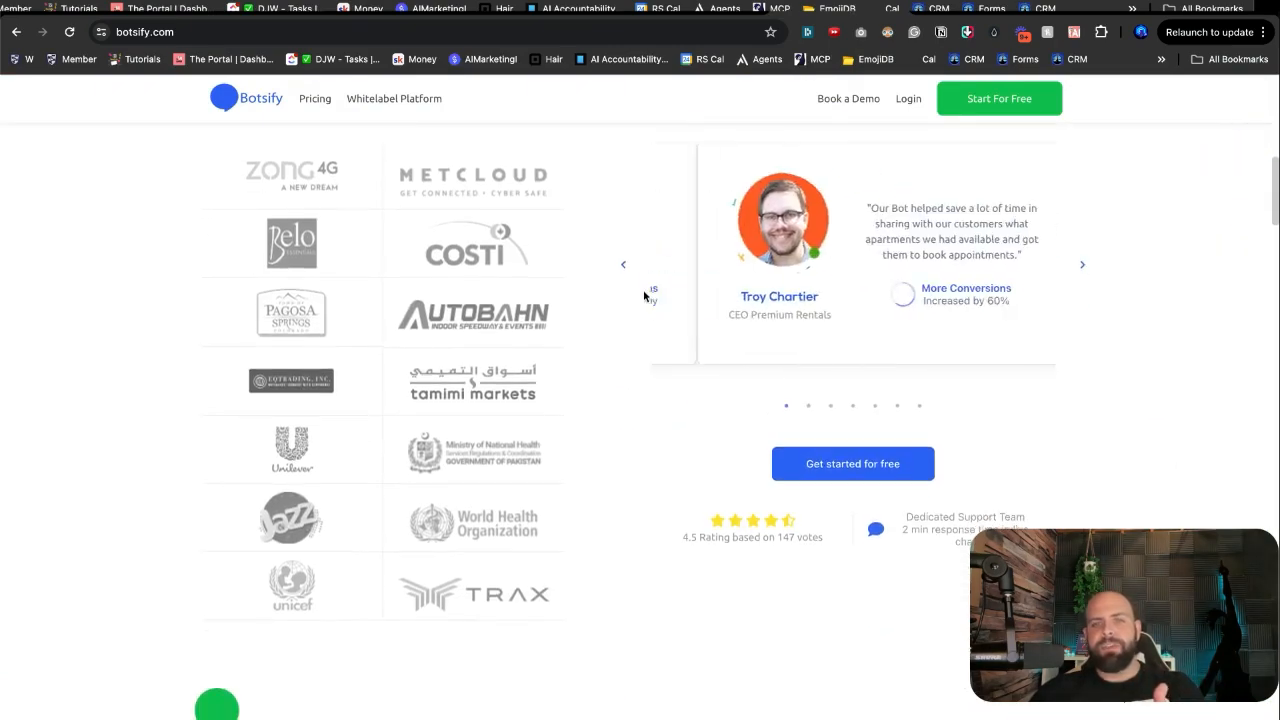
pyautogui.scroll(-2, 619, 324)
pyautogui.scroll(10, 616, 320)
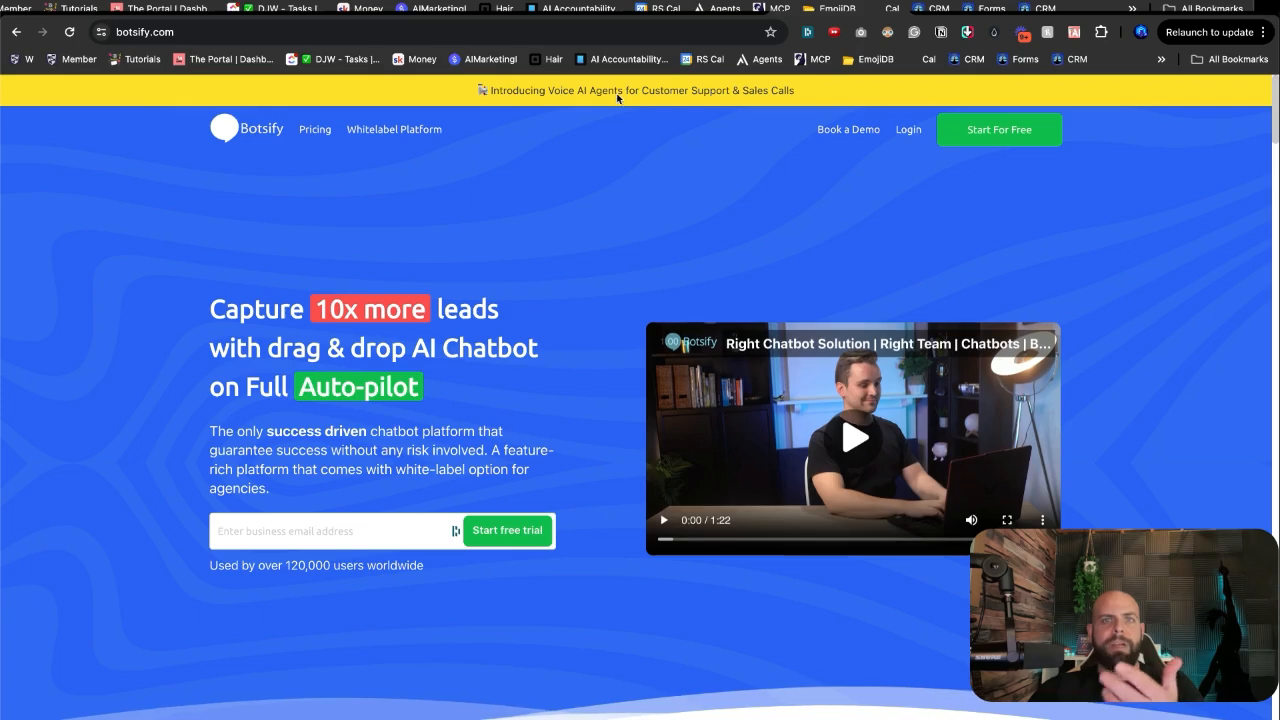
pyautogui.click(681, 12)
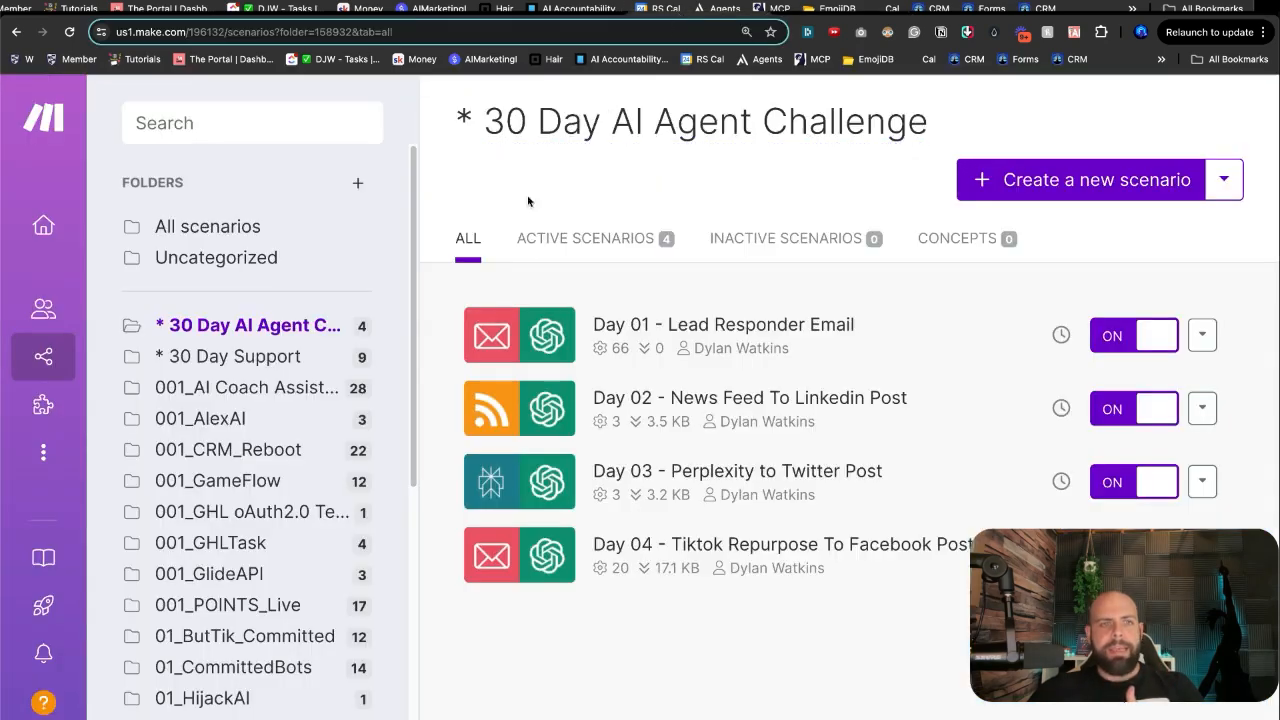
# Step: Save a new Make scenario titled 'Day 05 - Botsify Chatbot for E Commerce' and return to Botsify
pyautogui.click(1013, 186)
pyautogui.click(292, 124)
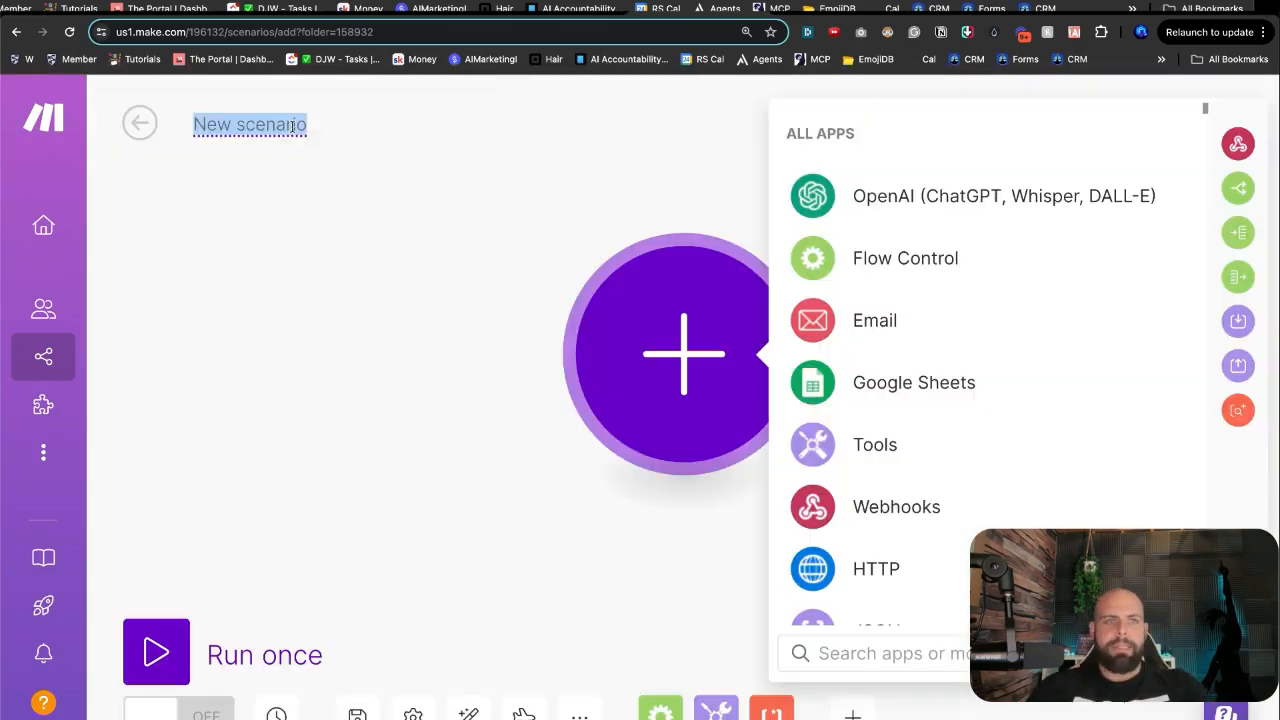
pyautogui.write('Dya')
pyautogui.press('BackSpace')
pyautogui.press('BackSpace')
pyautogui.write('ay 05 -')
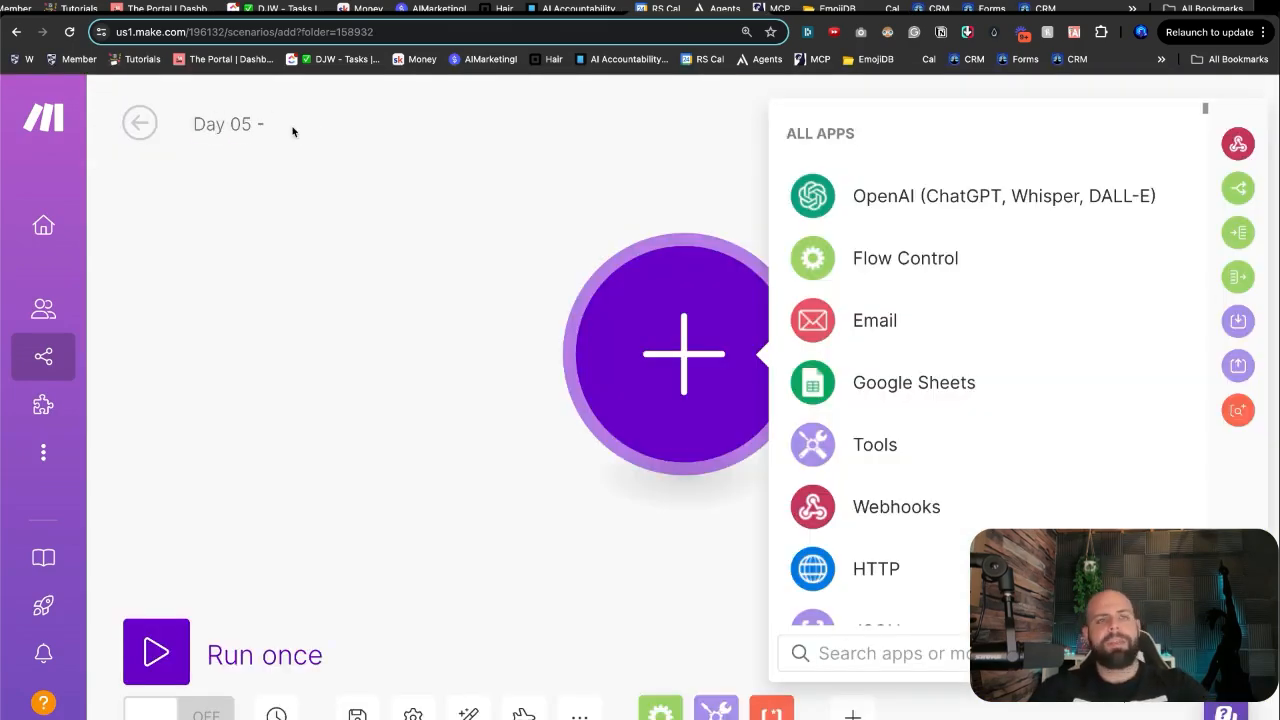
pyautogui.write(' Botsify ')
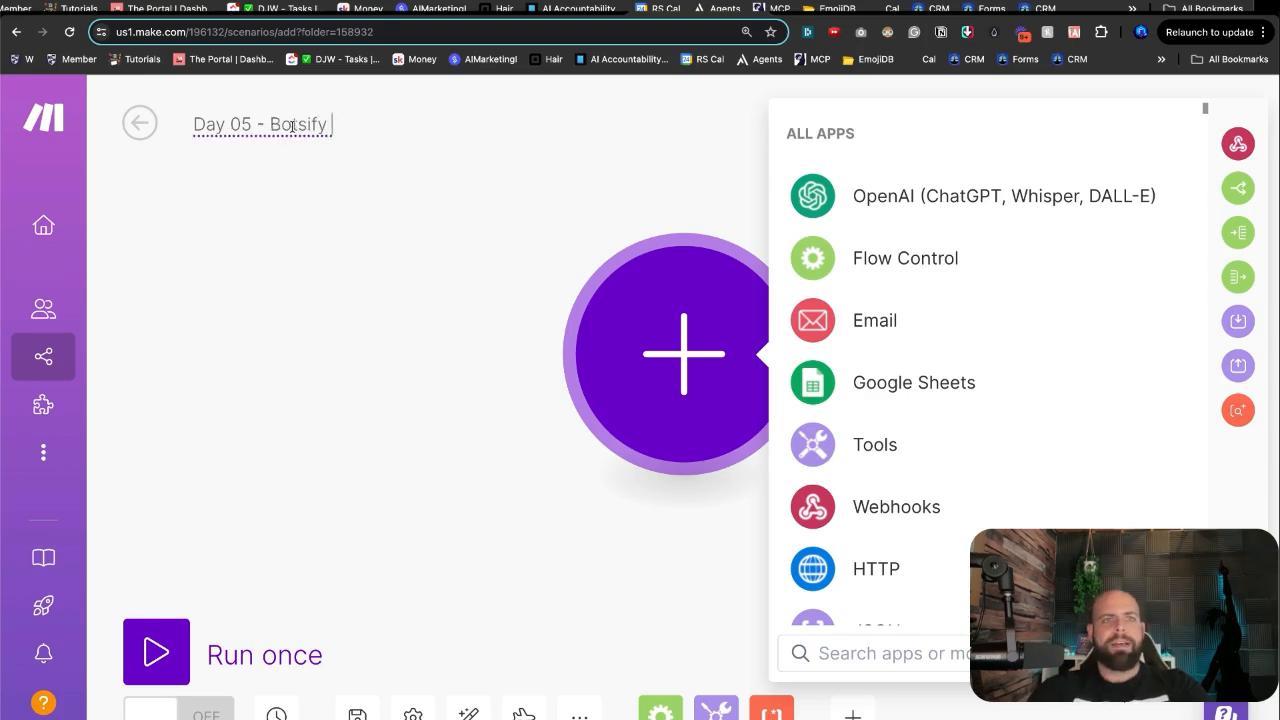
pyautogui.write('Chatg')
pyautogui.press('BackSpace')
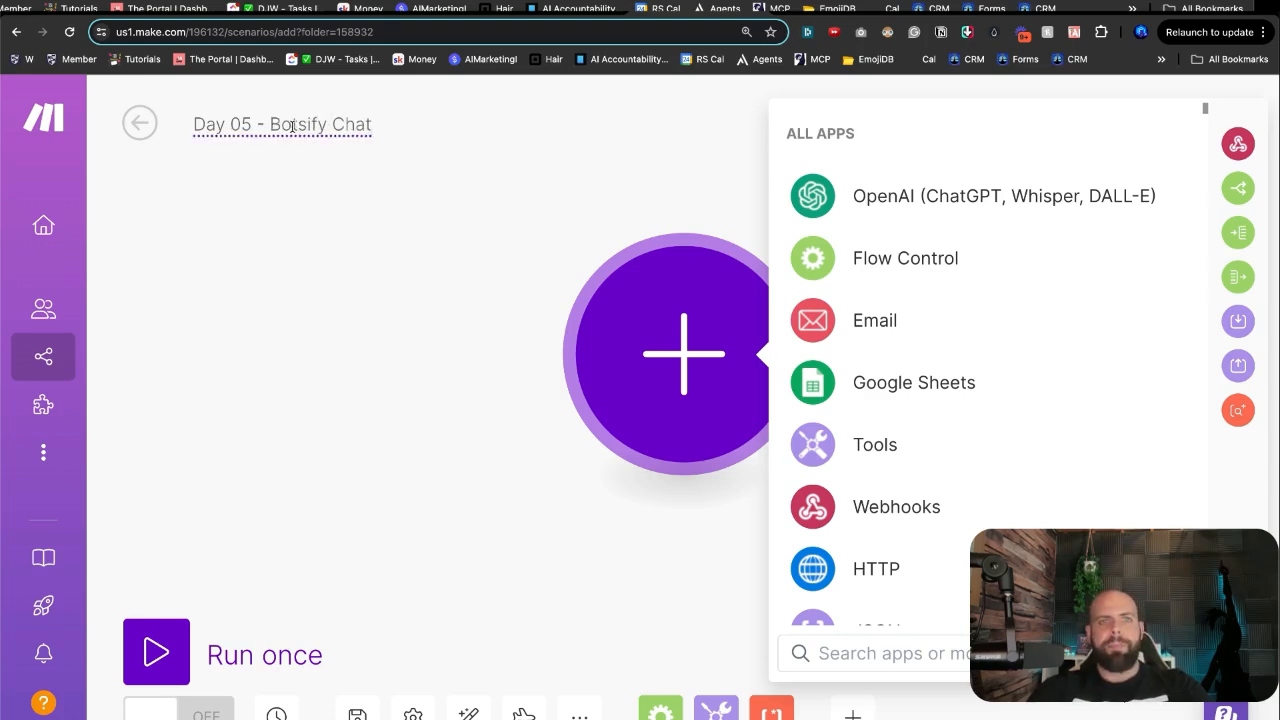
pyautogui.write('bot for E Commerce')
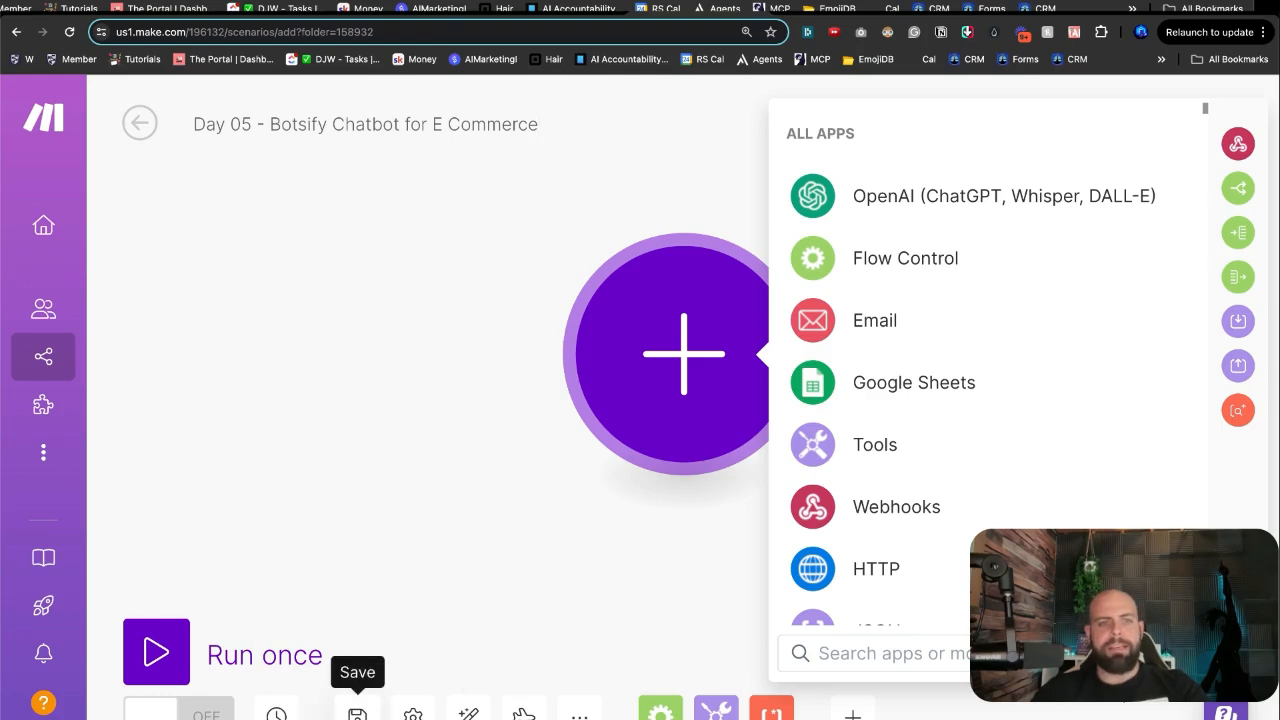
pyautogui.click(357, 714)
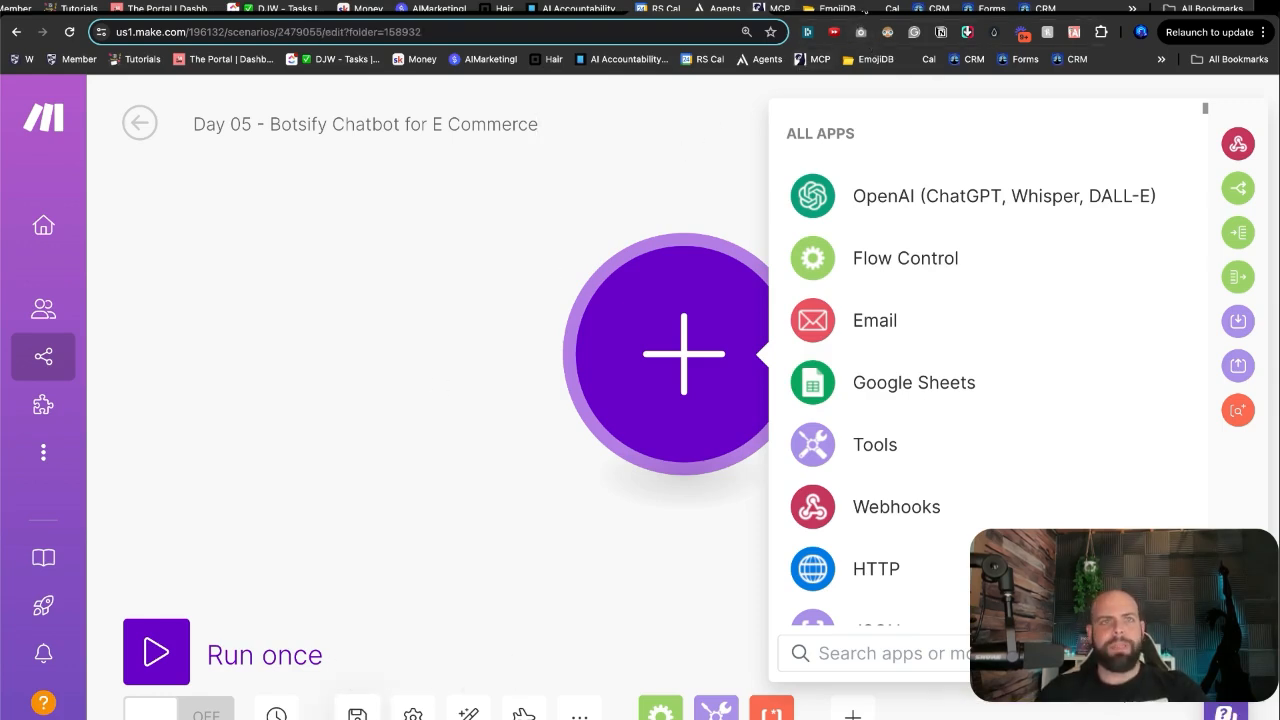
pyautogui.click(780, 8)
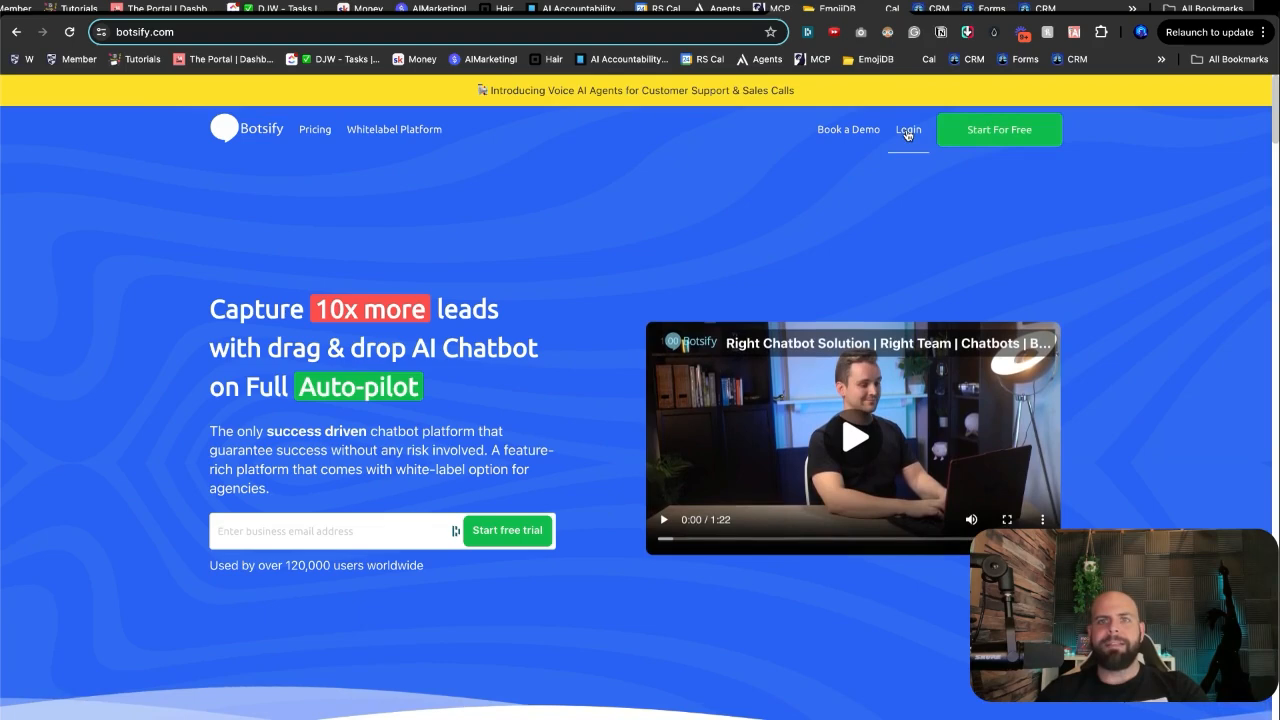
# Step: Go to Bot 2's Manage Bot Stories page through the Chatbot AI sidebar's Story option
pyautogui.click(940, 10)
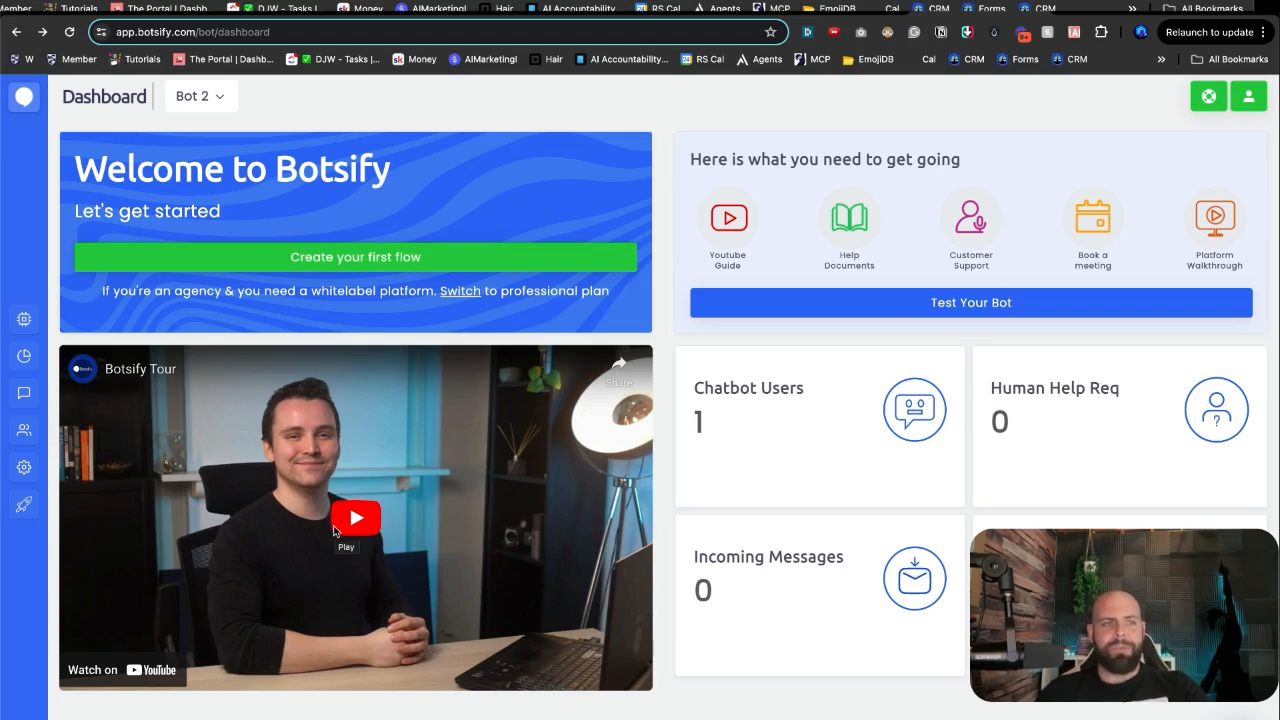
pyautogui.click(24, 321)
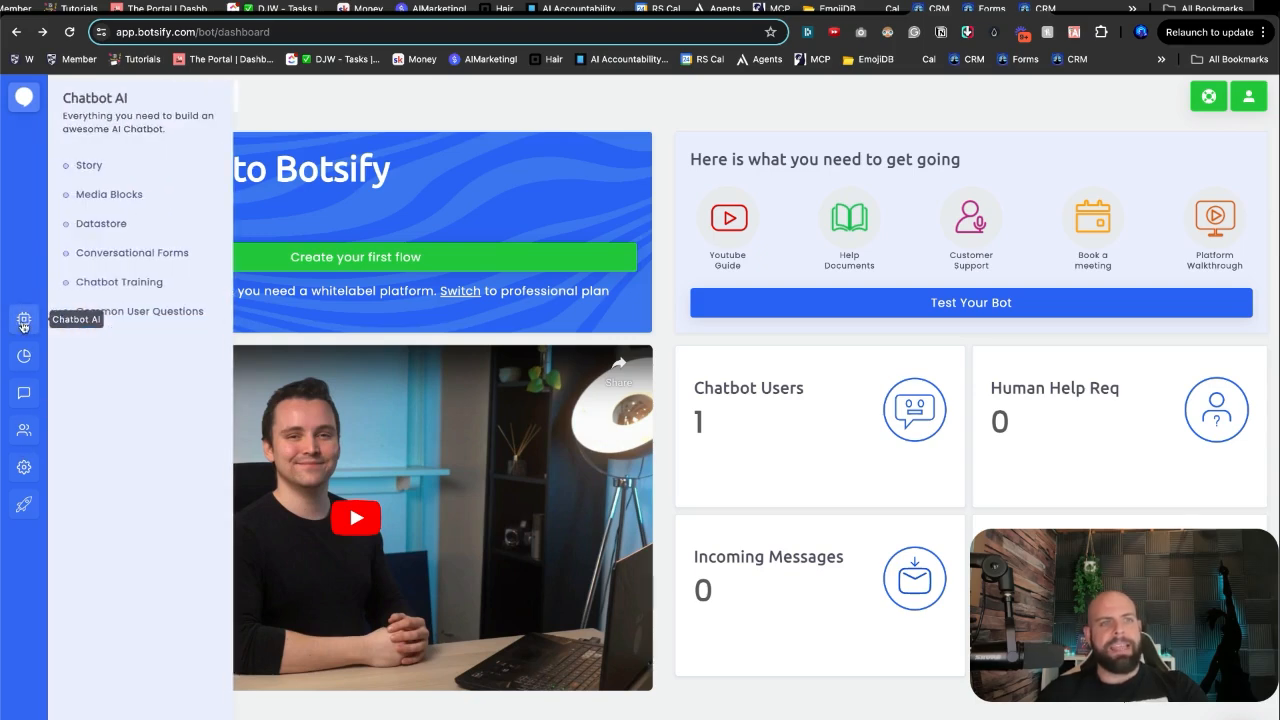
pyautogui.click(102, 166)
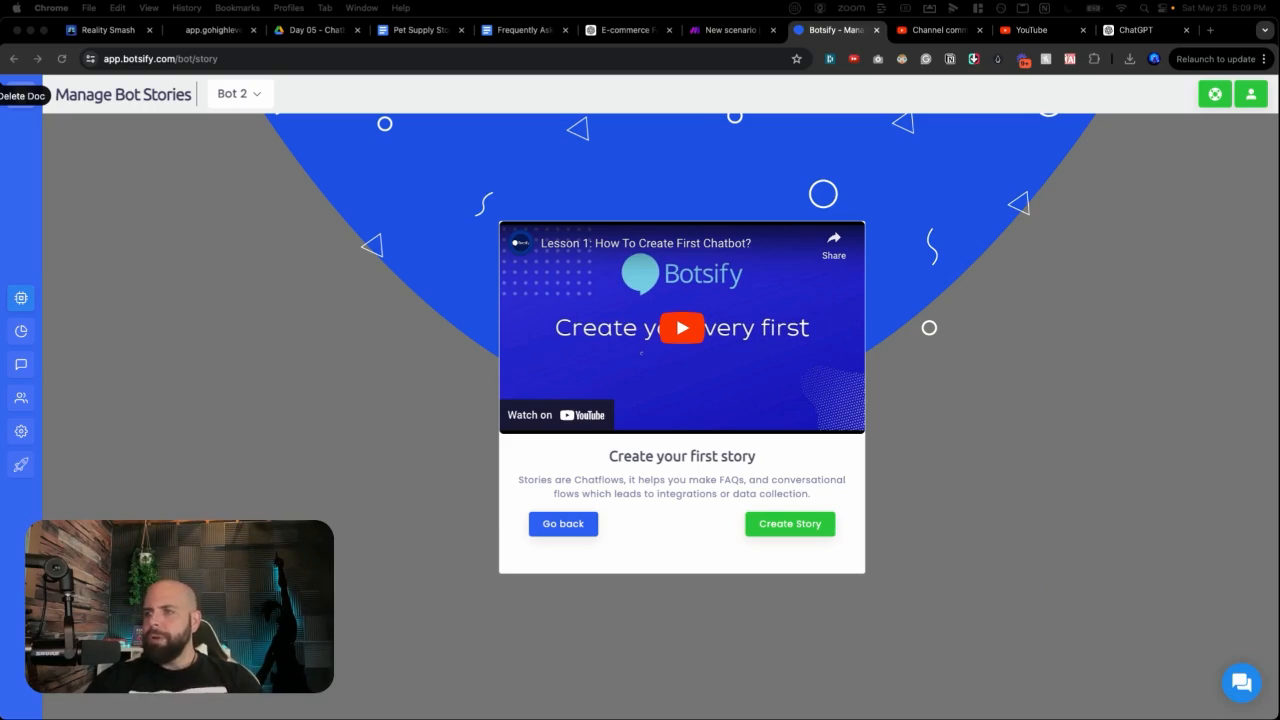
# Step: Create a new story and review its User Input trigger settings
pyautogui.click(781, 528)
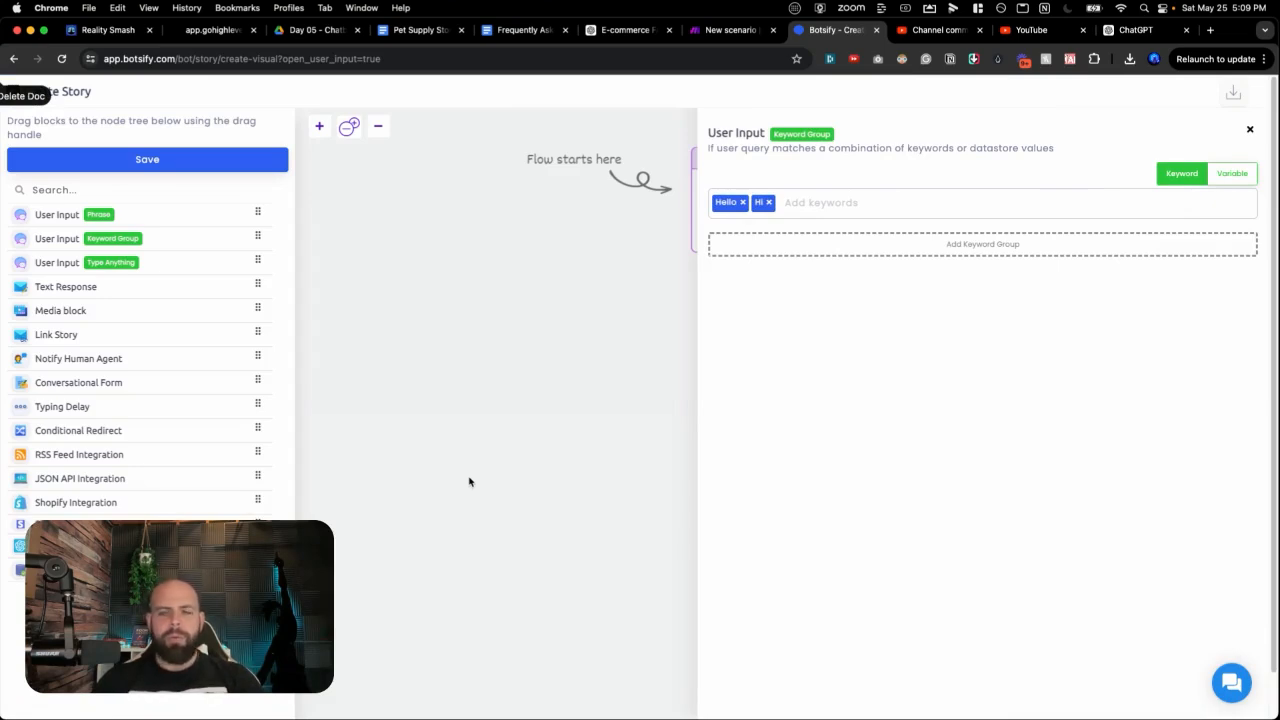
pyautogui.scroll(-1, 298, 392)
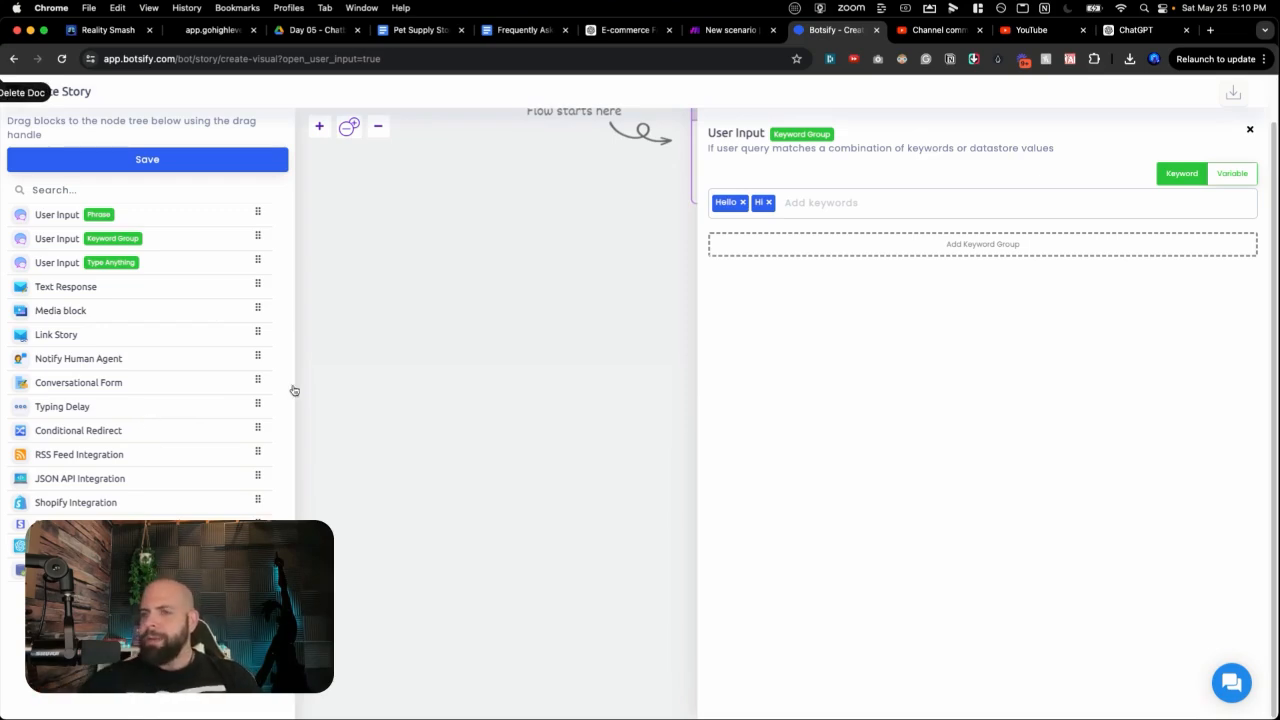
pyautogui.click(591, 294)
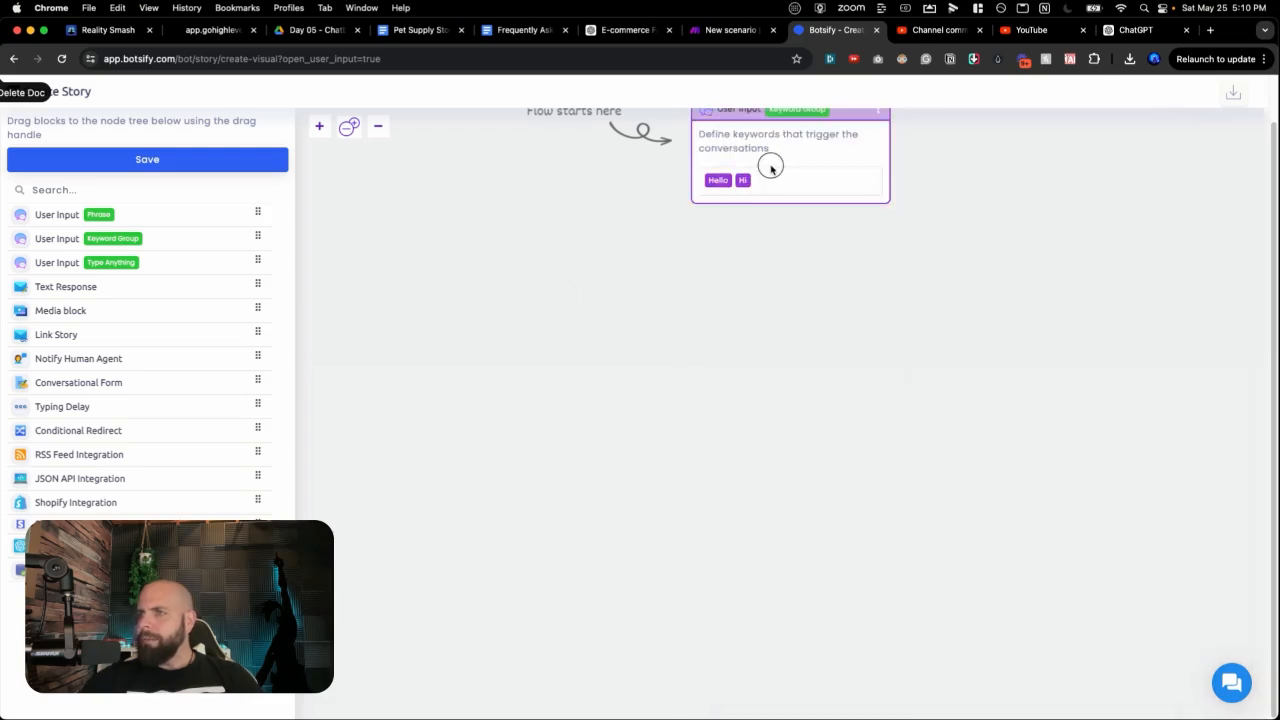
pyautogui.scroll(3, 788, 273)
pyautogui.scroll(-4, 788, 273)
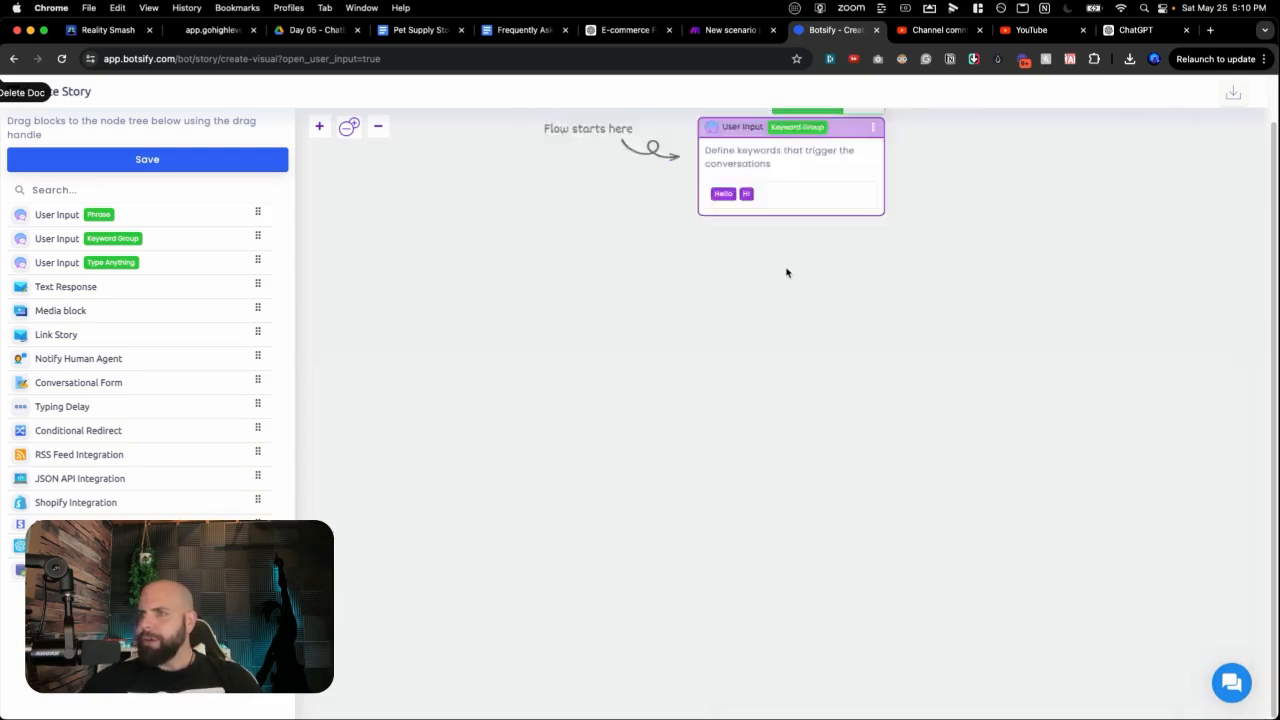
pyautogui.scroll(3, 805, 380)
# Step: Recheck the Hello/Hi keyword trigger and drag a Text Response block below it
pyautogui.moveTo(801, 376); pyautogui.dragTo(760, 531)
pyautogui.click(767, 237)
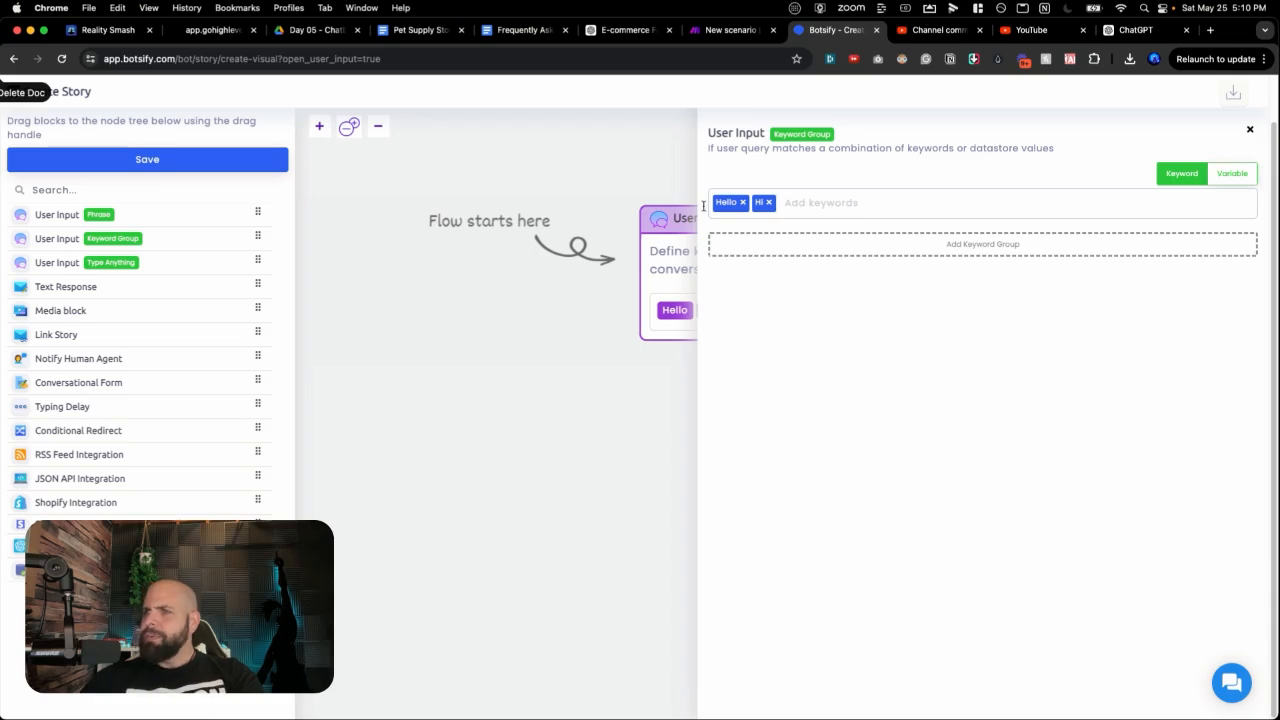
pyautogui.click(638, 411)
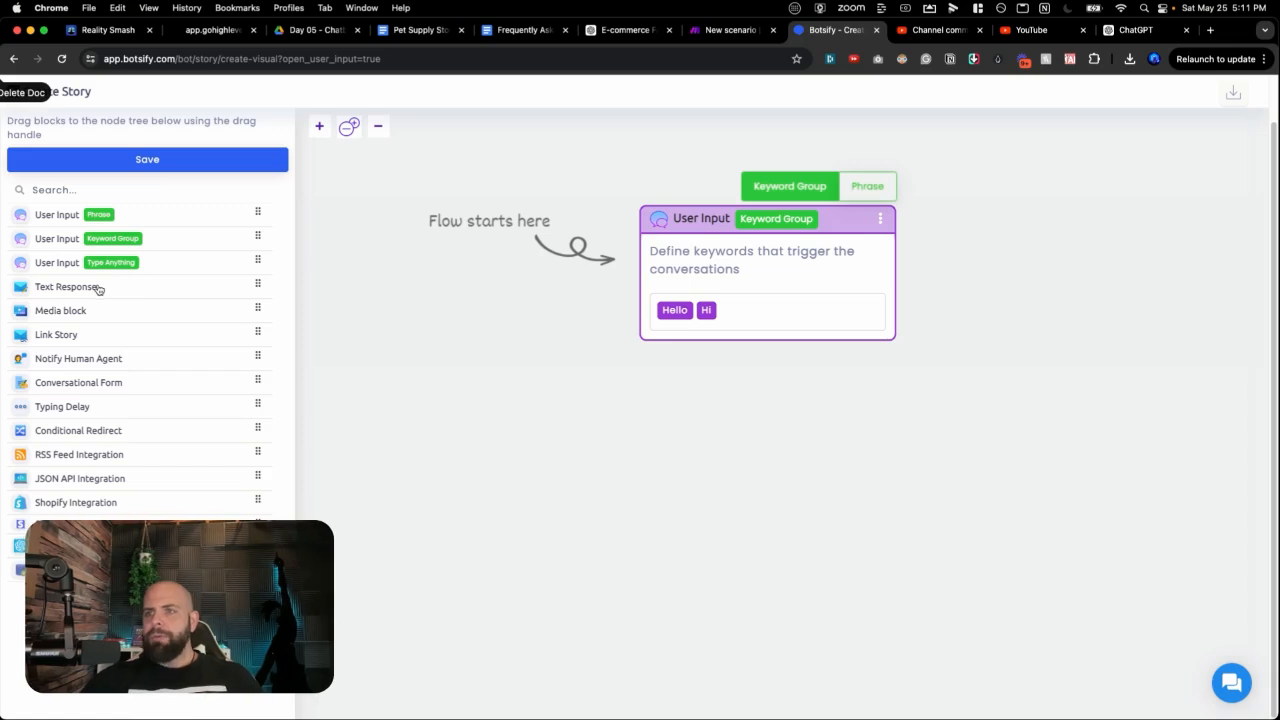
pyautogui.moveTo(99, 289); pyautogui.dragTo(766, 348)
# Step: Attach the Text Response under the Hello/Hi trigger, ready its Bot Says field, and consult ChatGPT's FAQ conversation
pyautogui.click(463, 328)
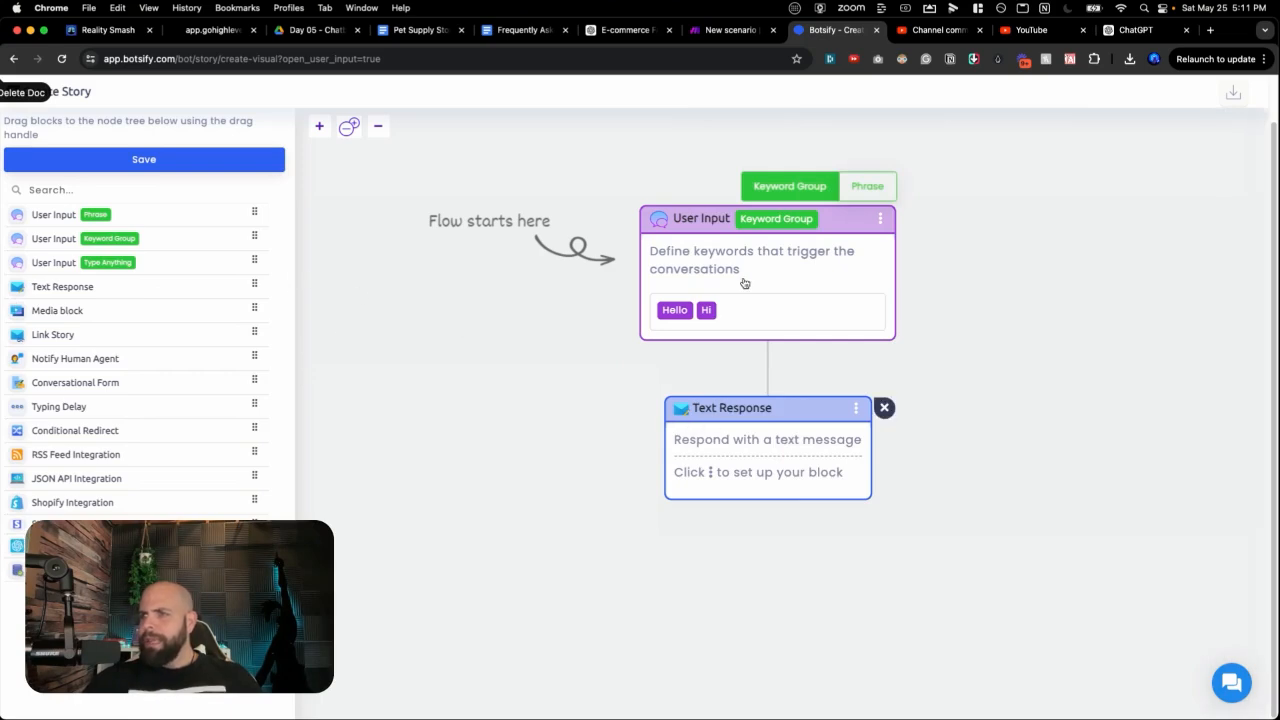
pyautogui.click(758, 412)
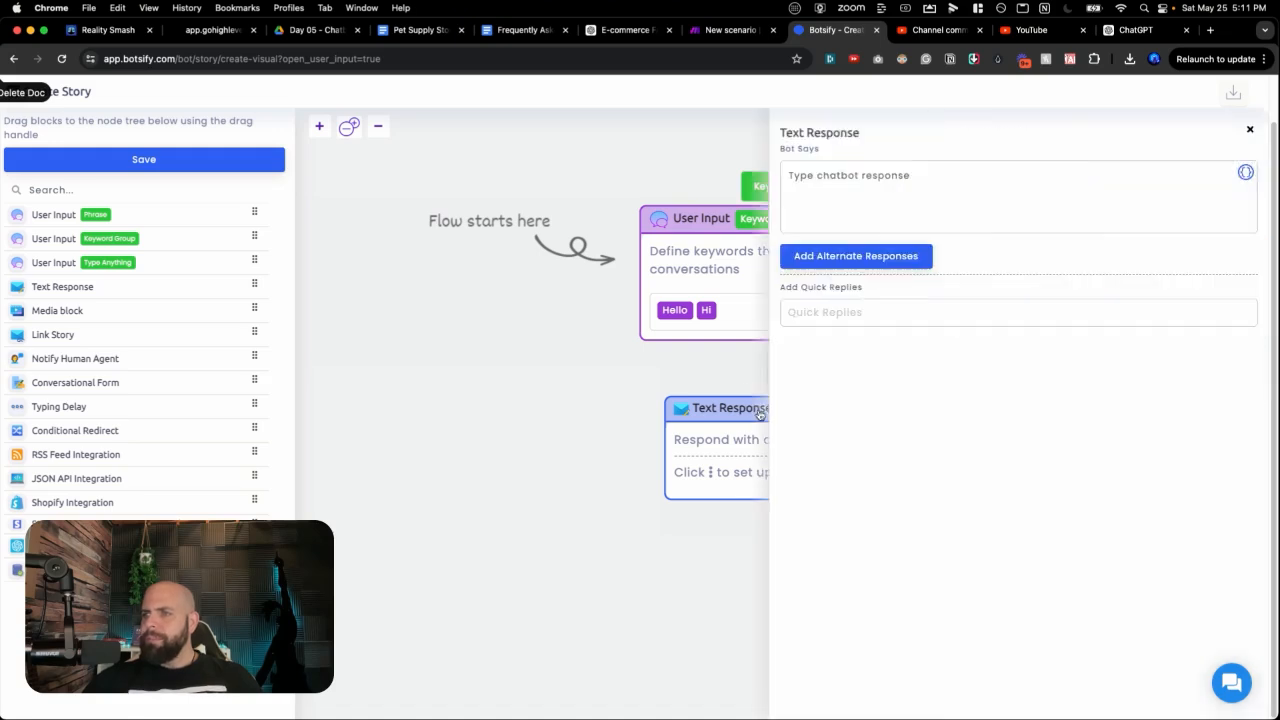
pyautogui.click(799, 198)
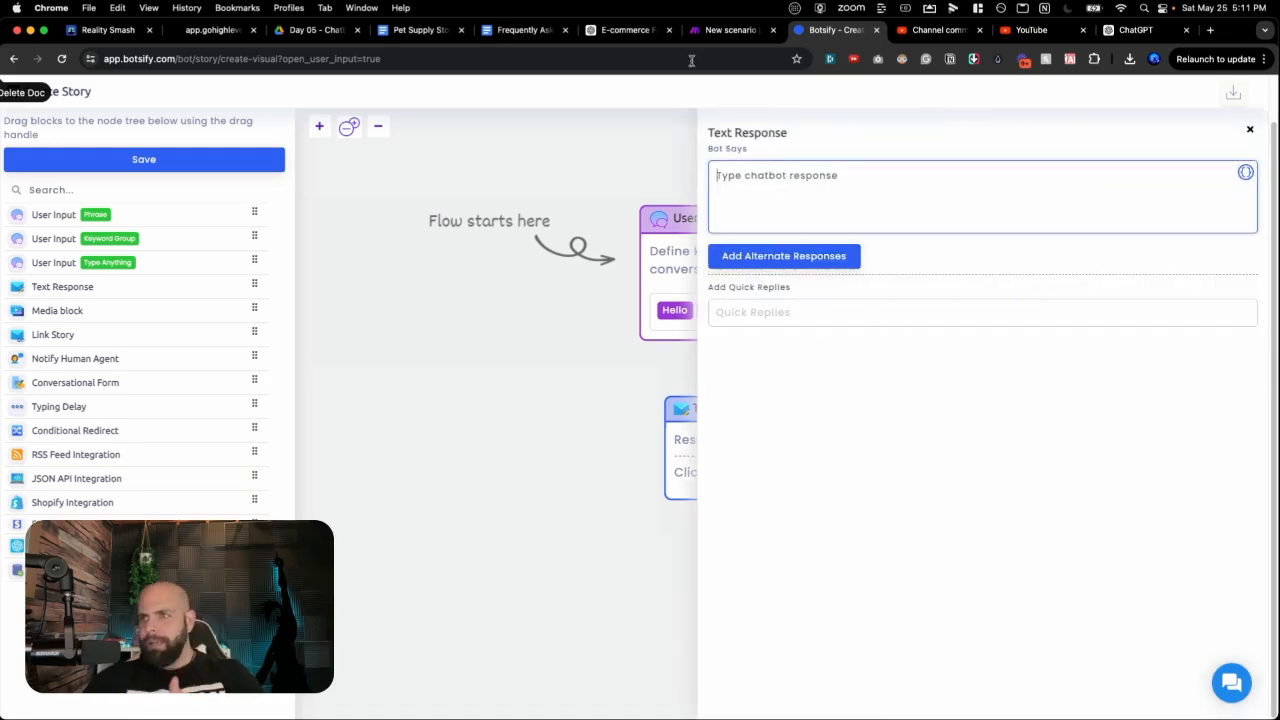
pyautogui.click(620, 28)
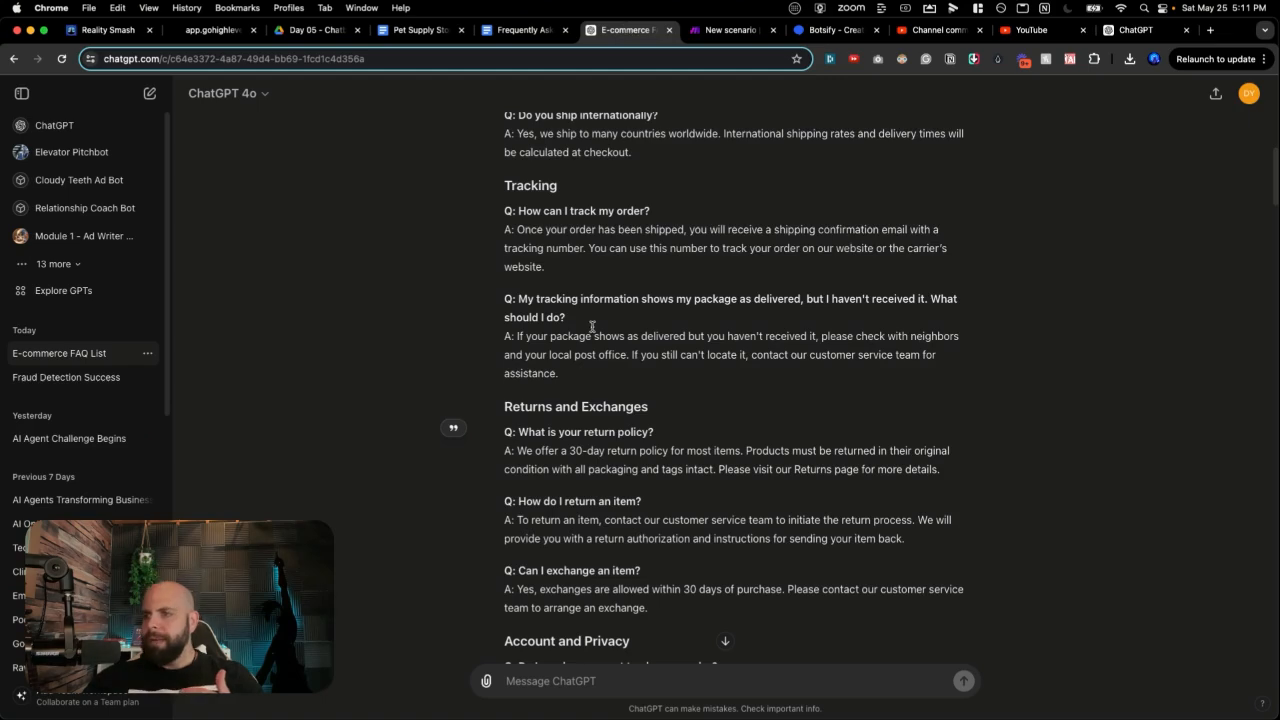
# Step: Copy the 'Paws & Whiskers Pet Supply Store' title from ChatGPT's landing copy, then return to Botsify
pyautogui.scroll(-15, 592, 326)
pyautogui.scroll(10, 592, 324)
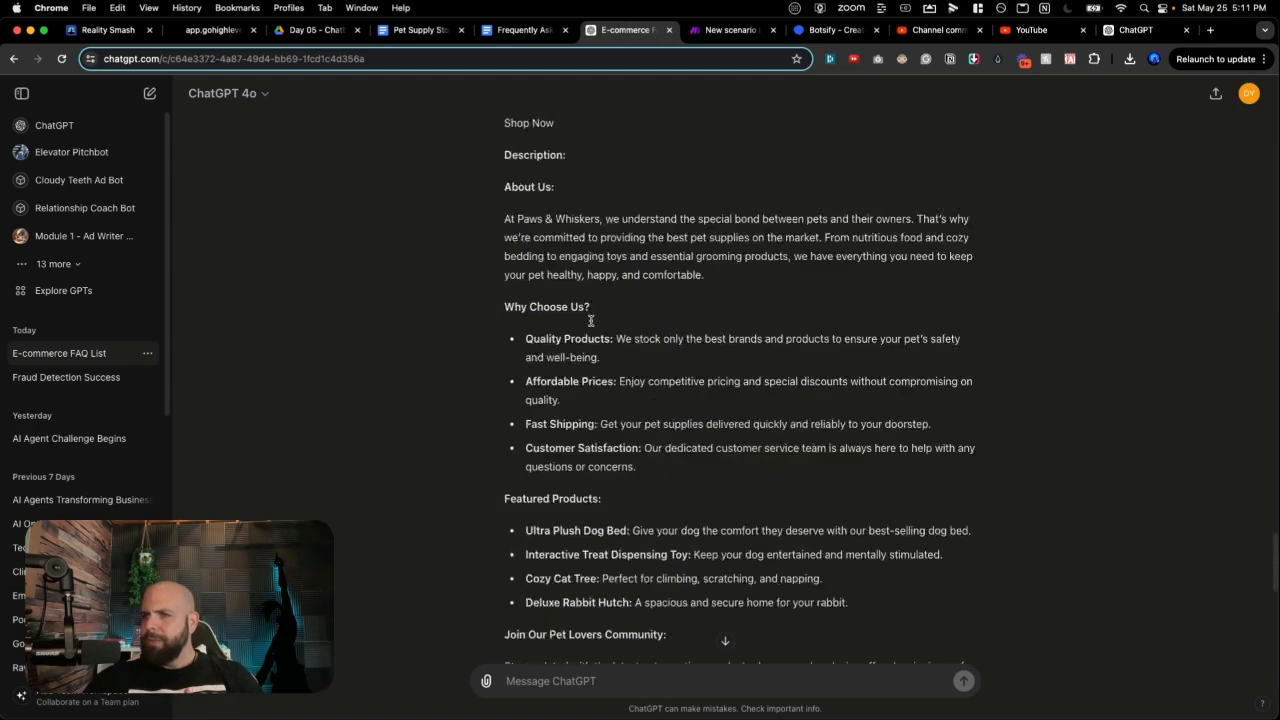
pyautogui.scroll(4, 591, 321)
pyautogui.doubleClick(544, 304)
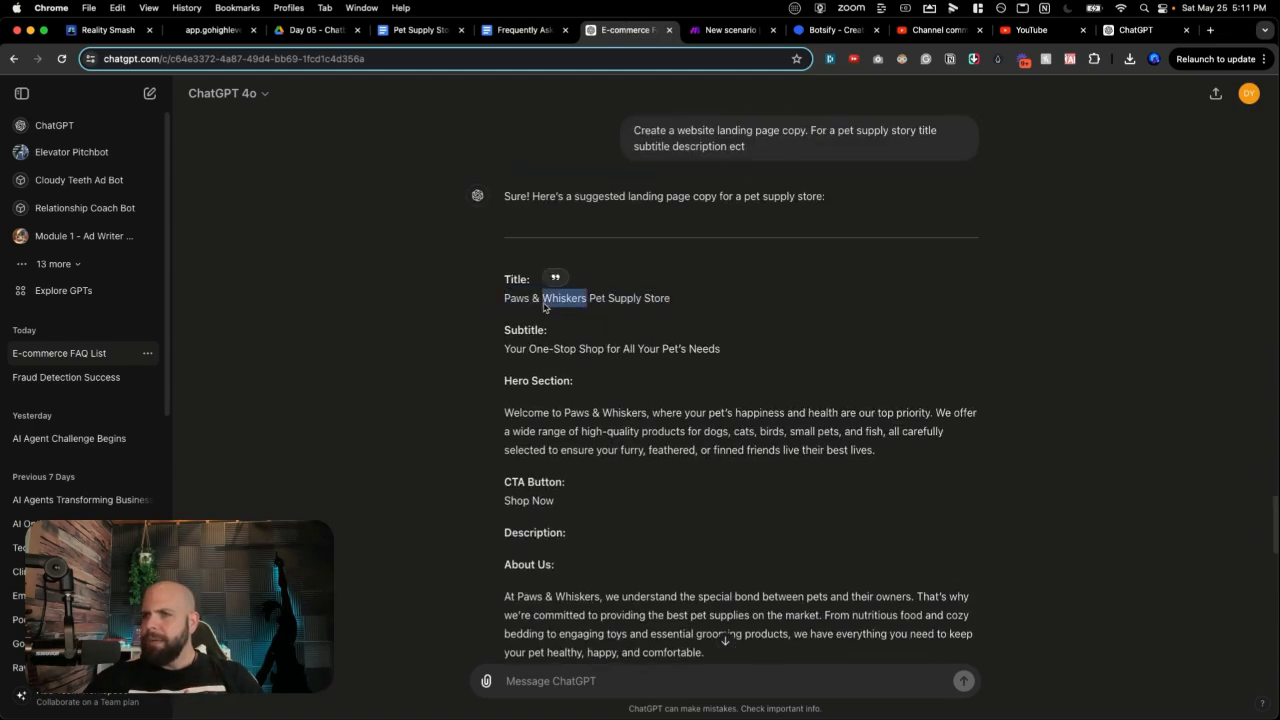
pyautogui.tripleClick(544, 298)
pyautogui.press('super+c')
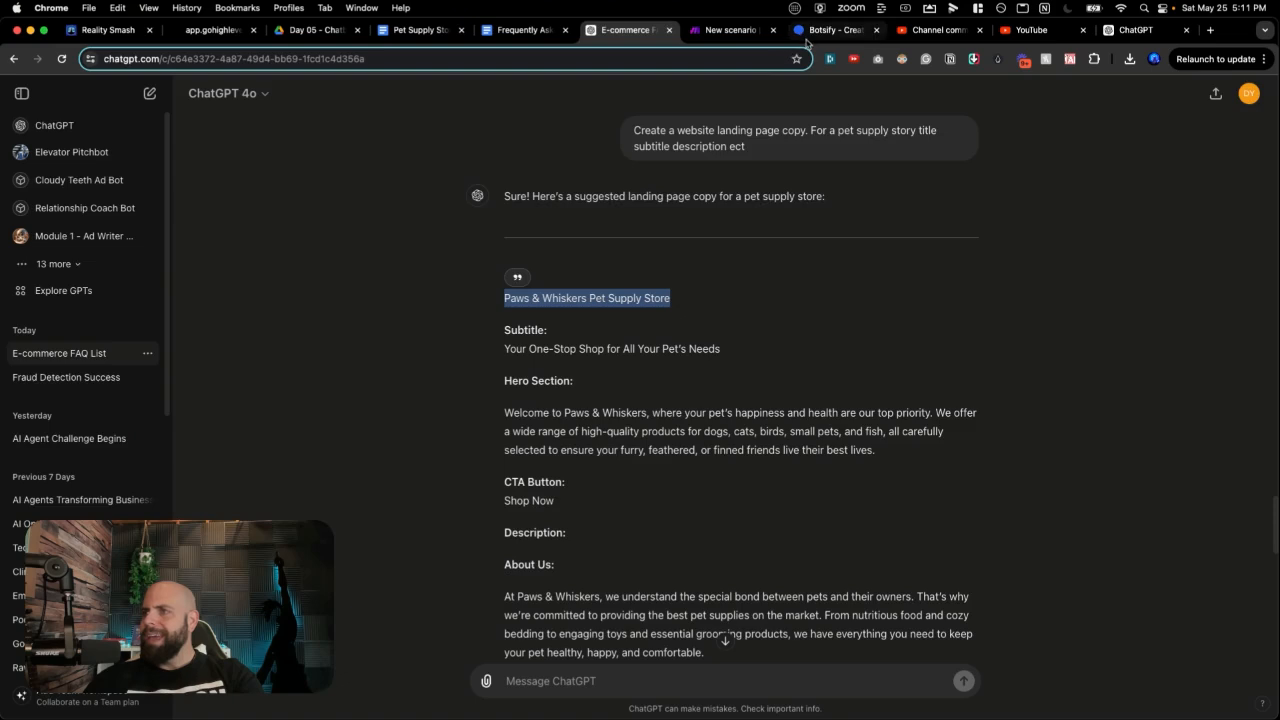
pyautogui.click(806, 38)
# Step: Set the reply to 'Welcome to the Paws & Whiskers Pet Supply Store' plus 'How can I help you today?' and save
pyautogui.write('Wel')
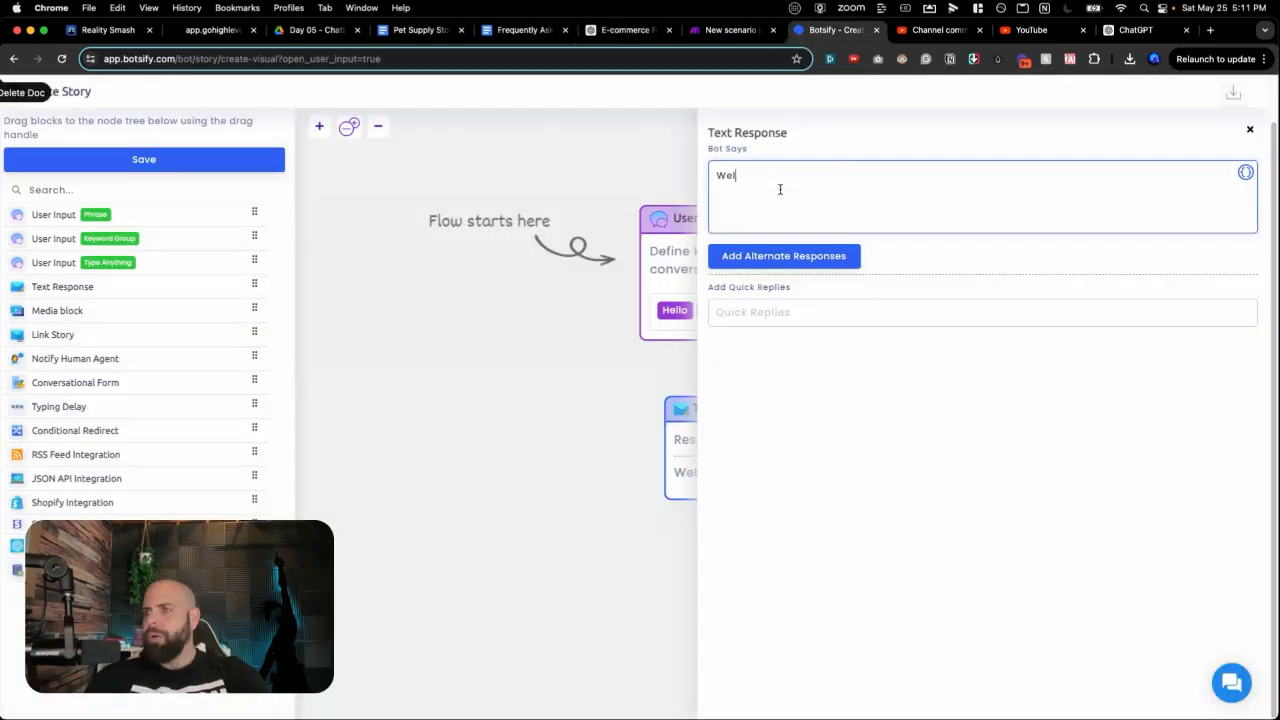
pyautogui.write('come')
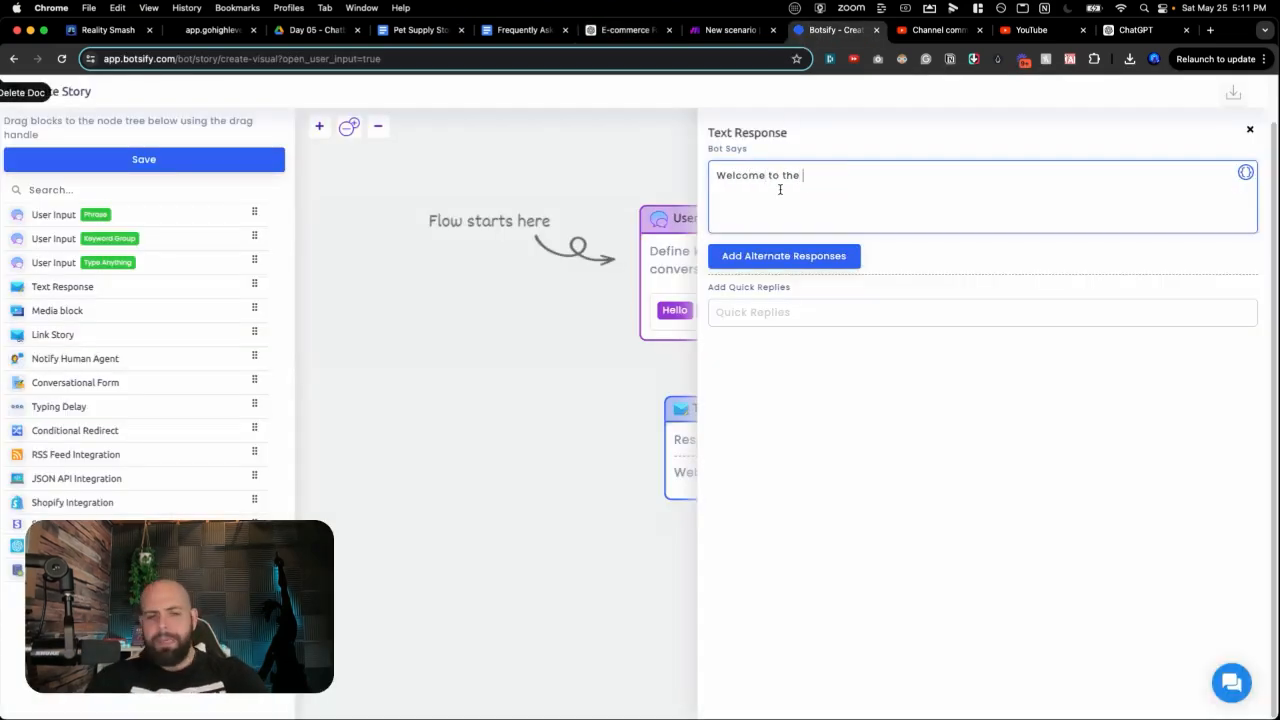
pyautogui.write(' to the')
pyautogui.press('super+v')
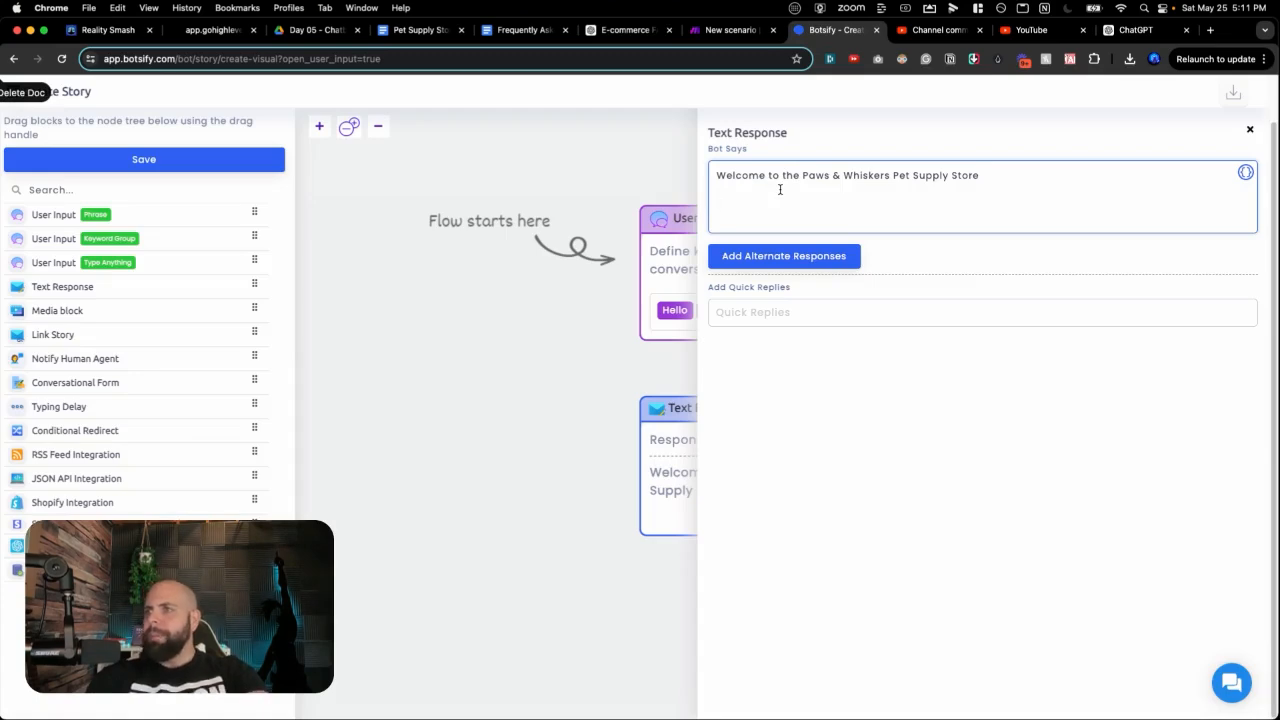
pyautogui.write('How c')
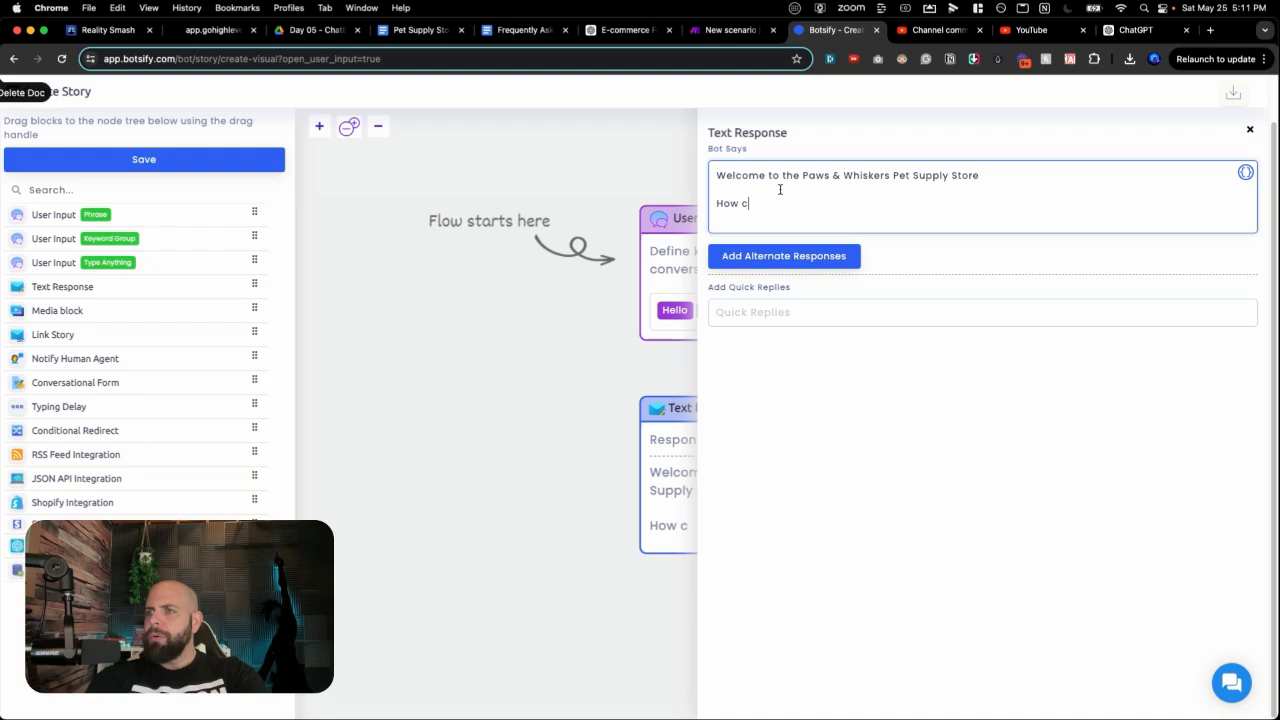
pyautogui.write('an I help')
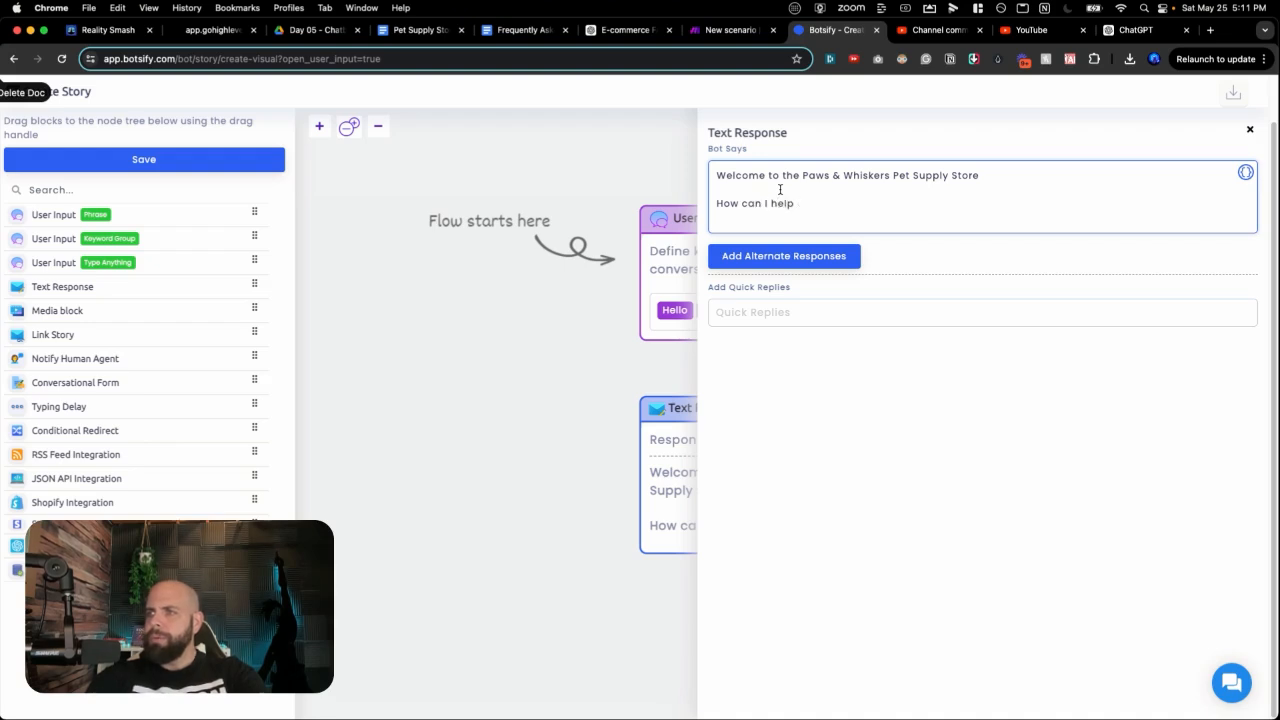
pyautogui.write(' ou you today?')
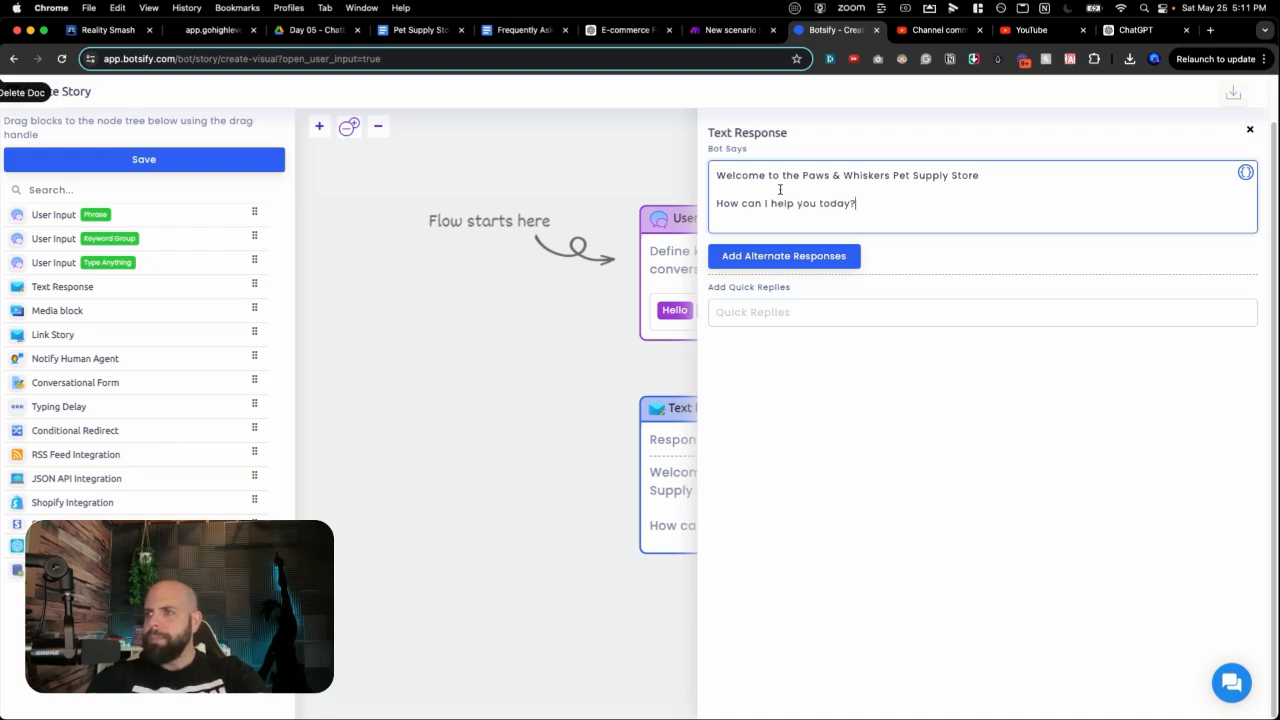
pyautogui.click(620, 377)
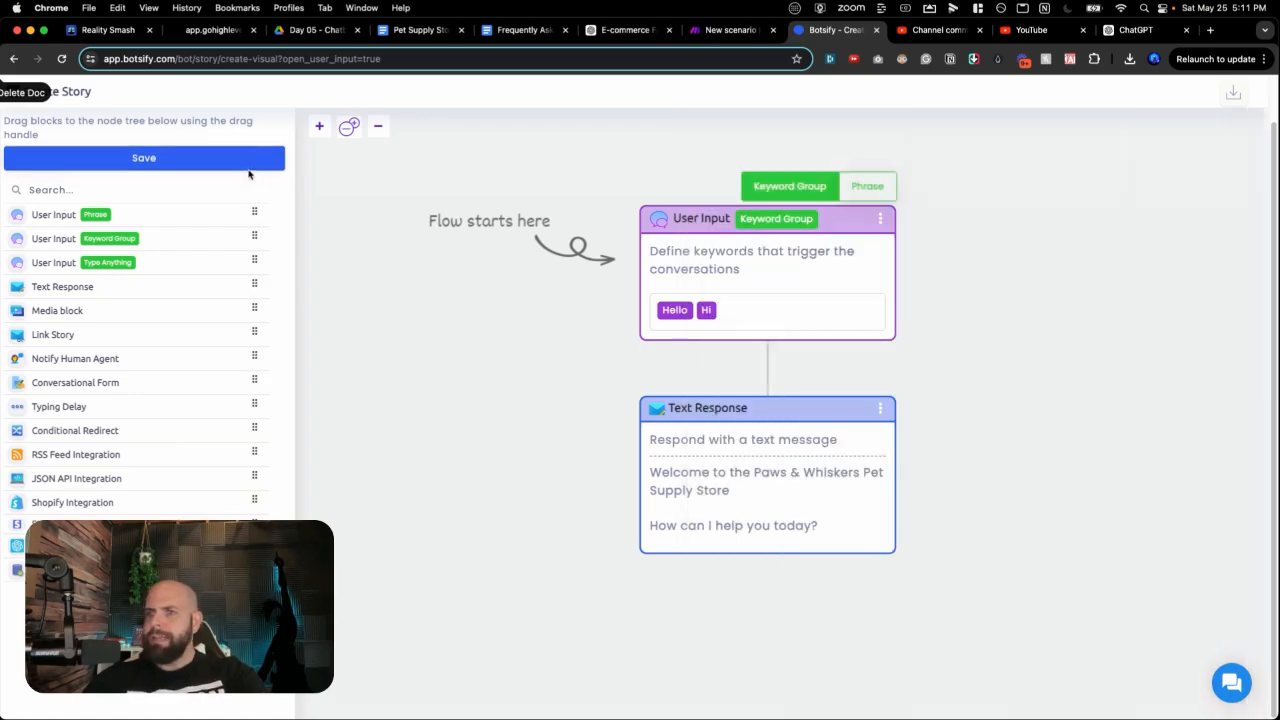
pyautogui.click(248, 160)
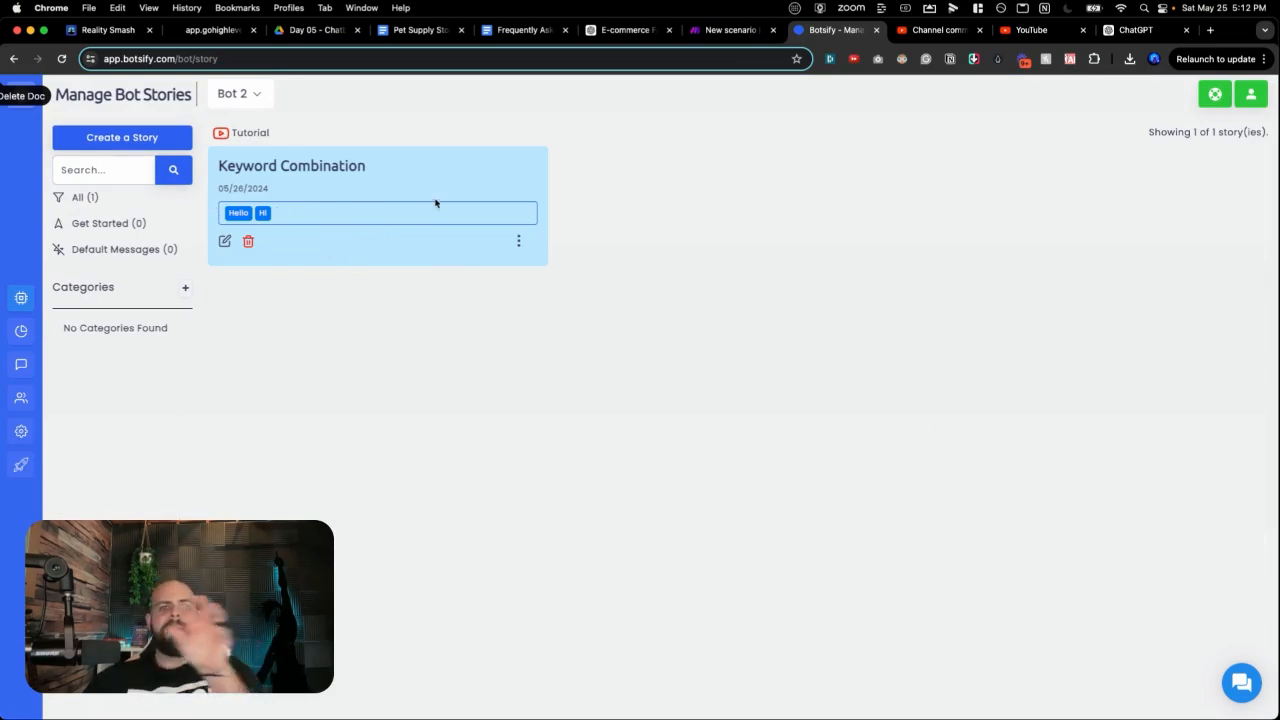
pyautogui.click(1237, 688)
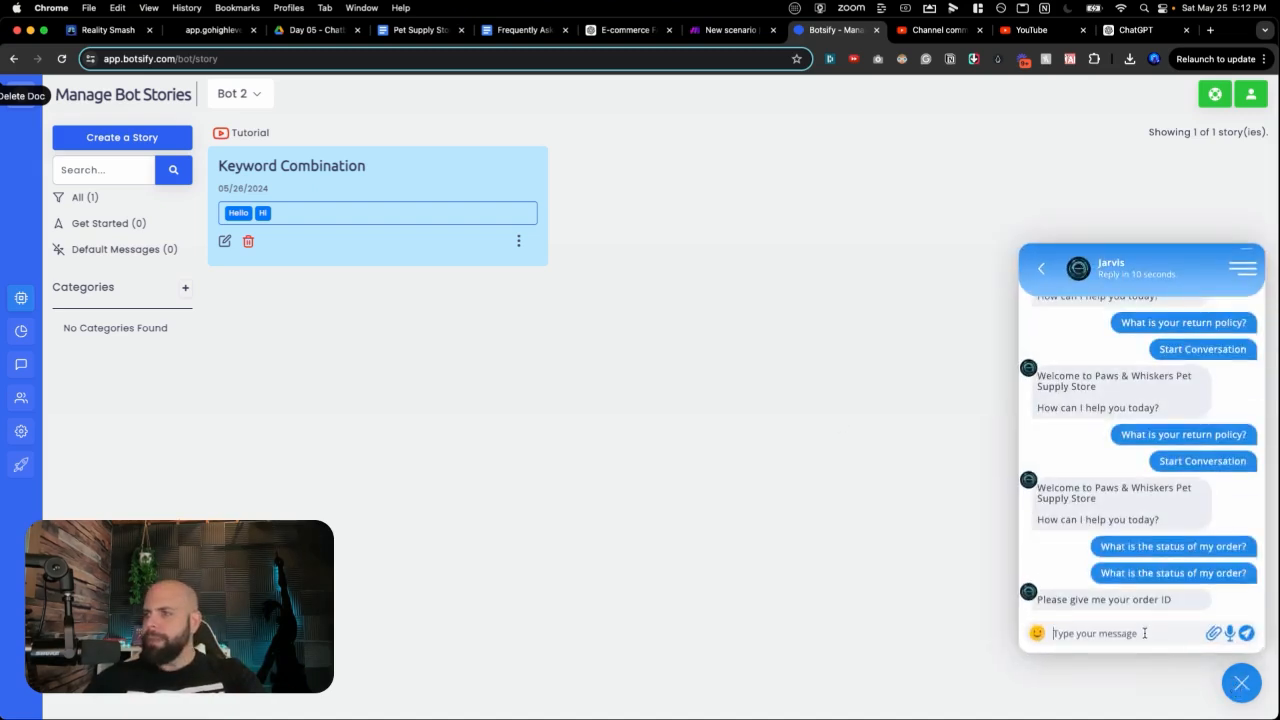
pyautogui.write('H')
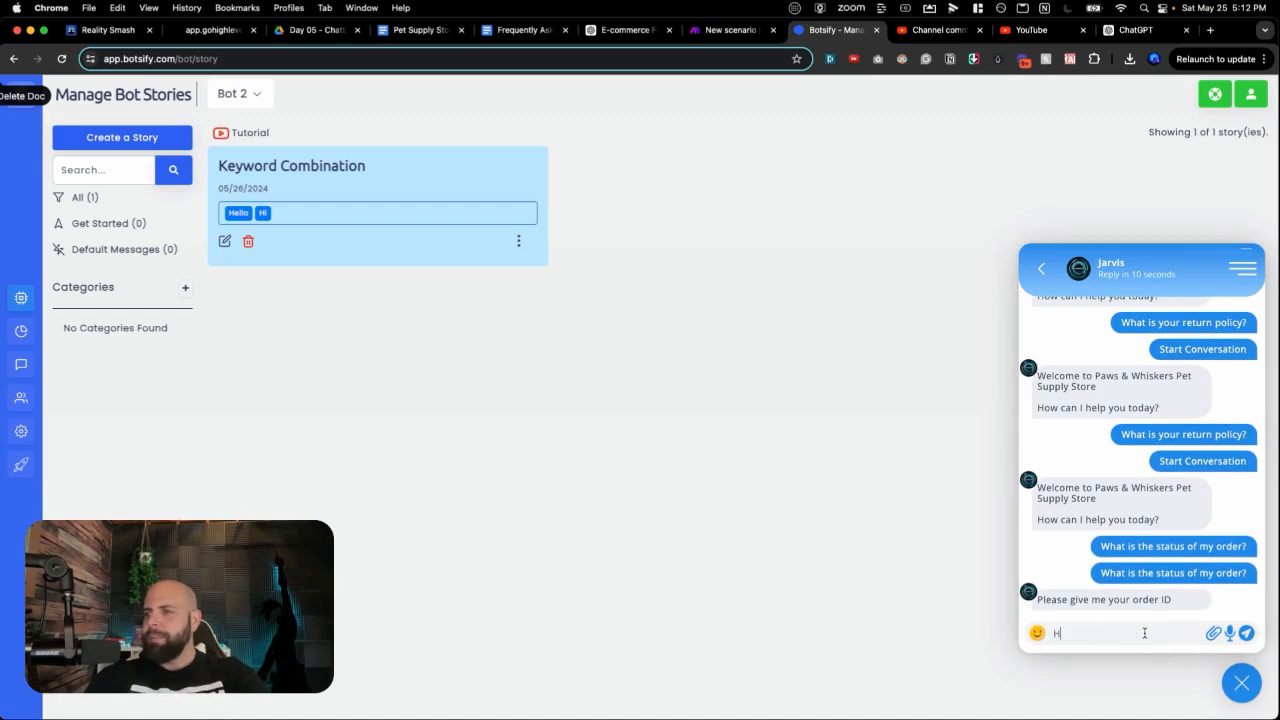
pyautogui.write('i')
pyautogui.press('Return')
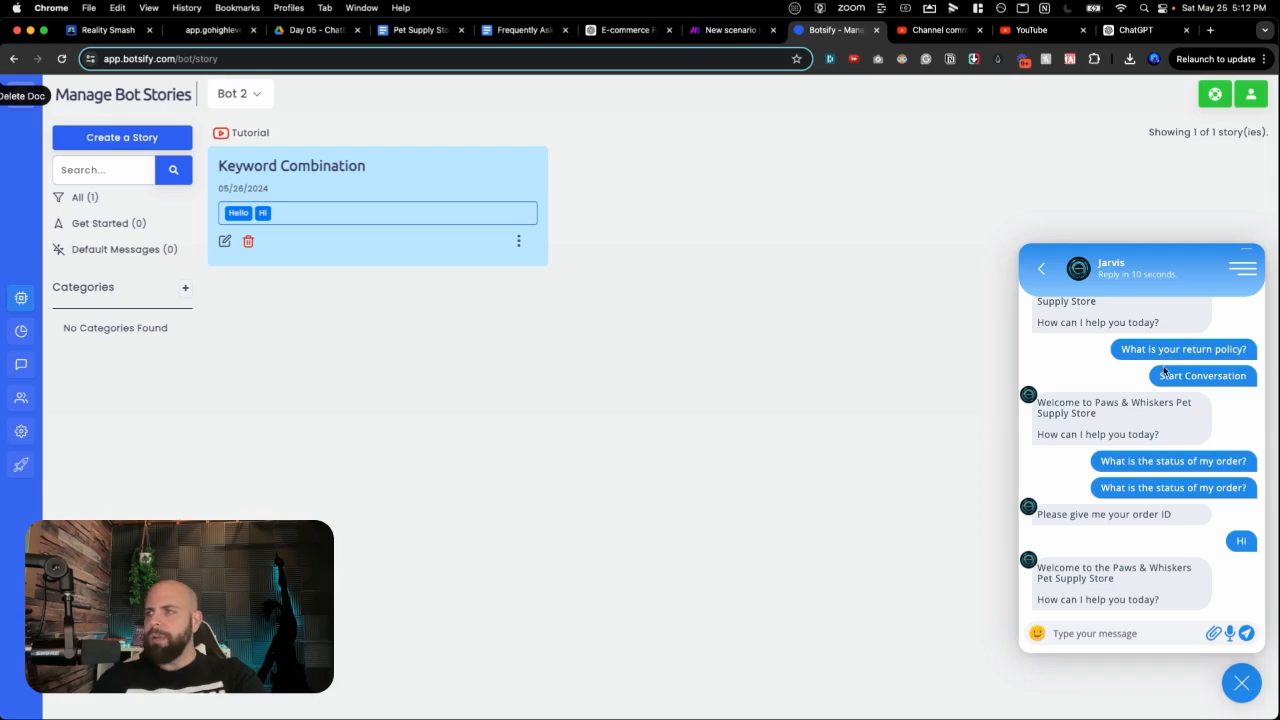
pyautogui.click(1241, 683)
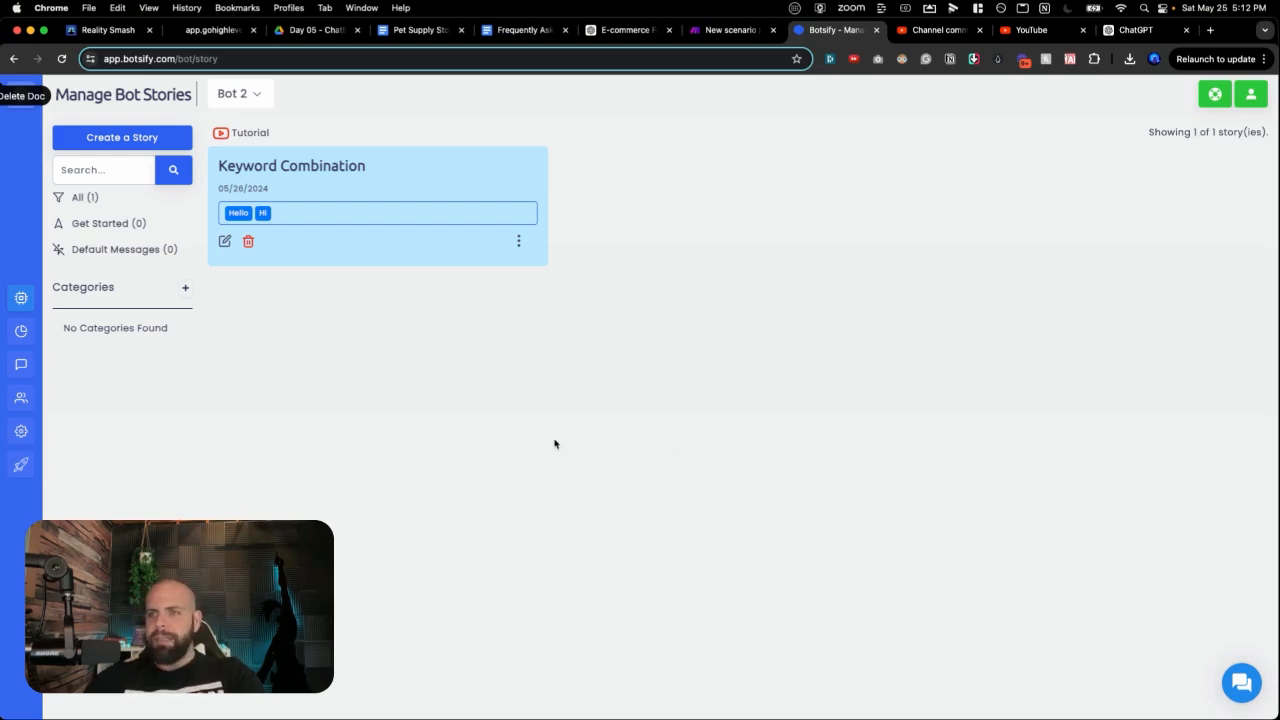
# Step: Open the Open AI GPT-4 settings and look over its URL-crawl and document-upload training options
pyautogui.click(22, 303)
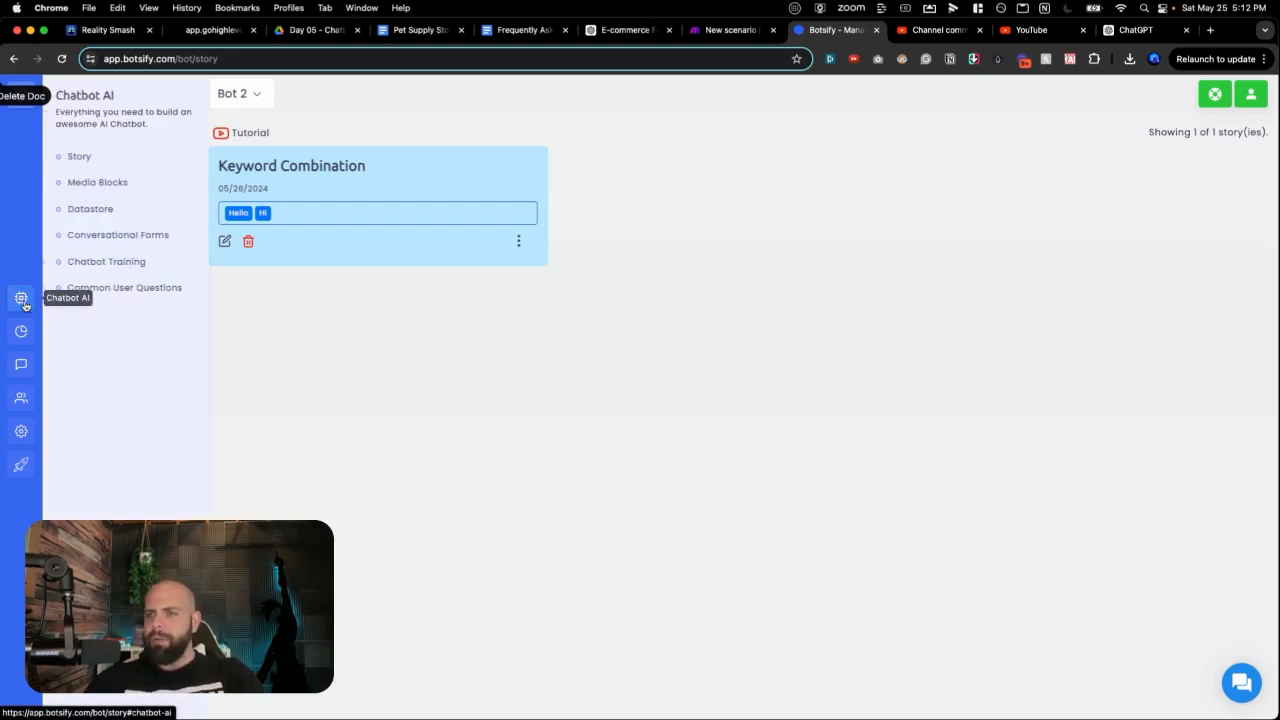
pyautogui.click(24, 432)
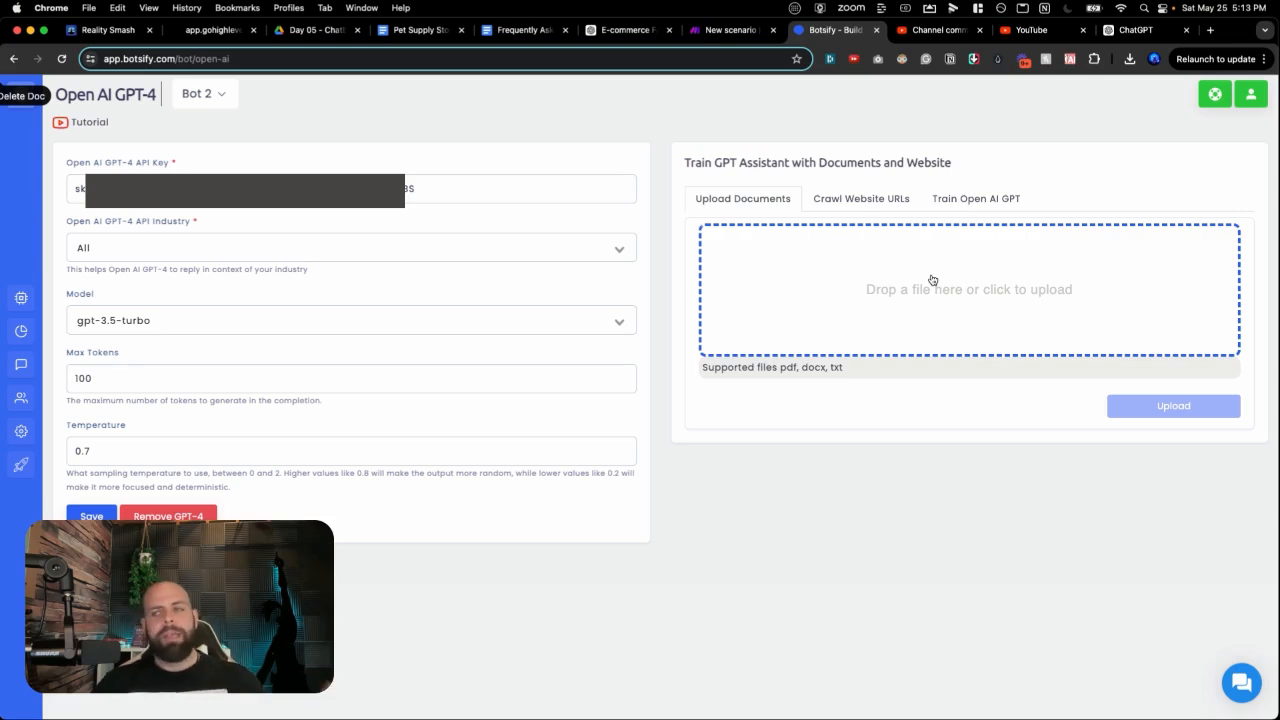
pyautogui.click(861, 211)
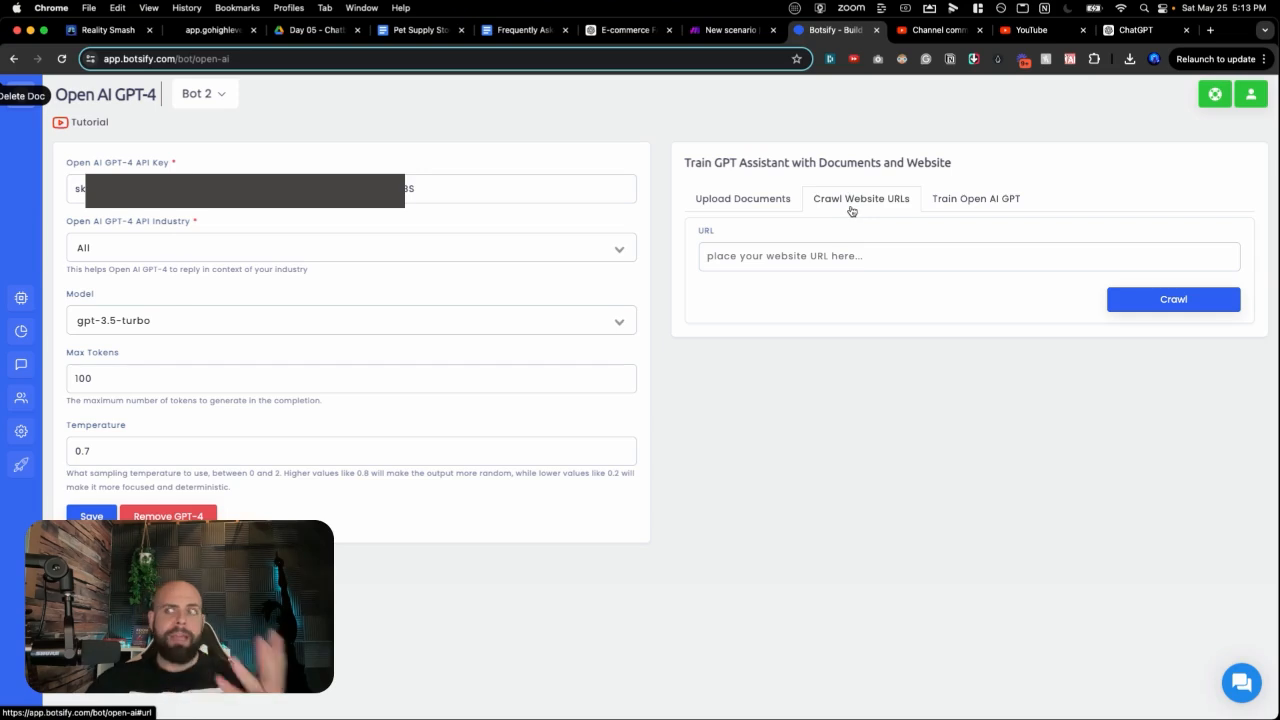
pyautogui.click(785, 205)
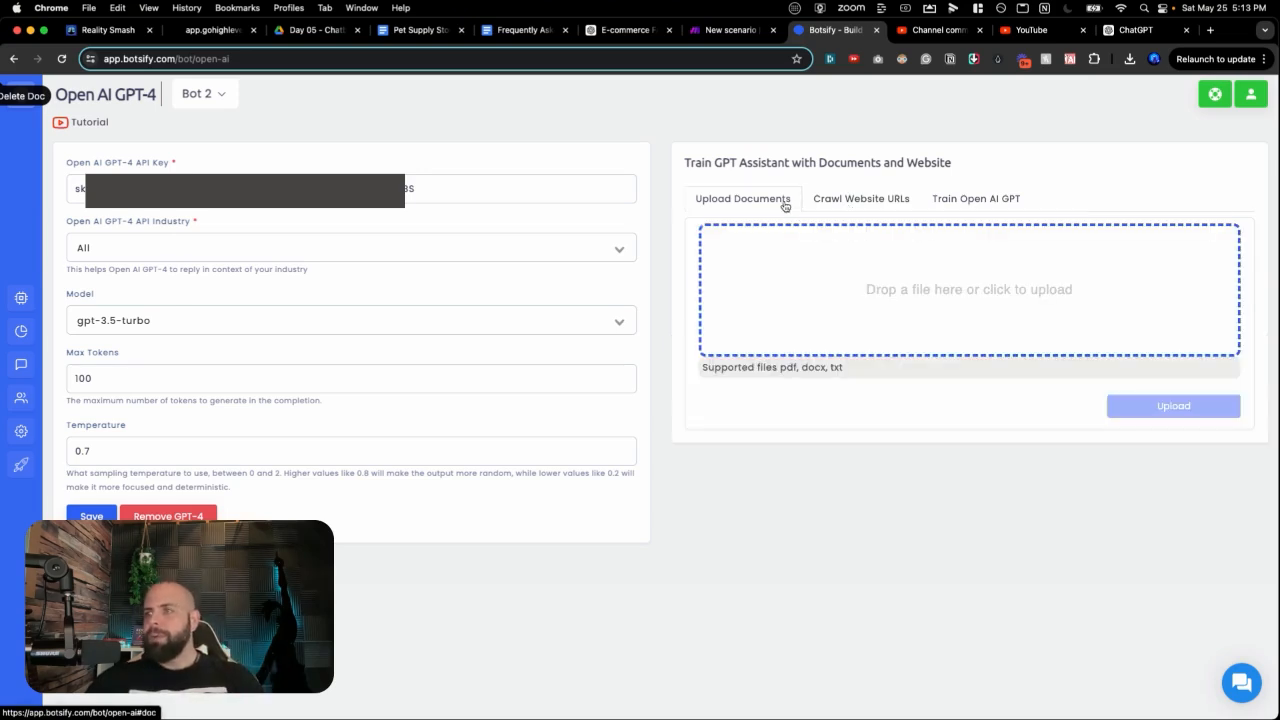
pyautogui.click(904, 283)
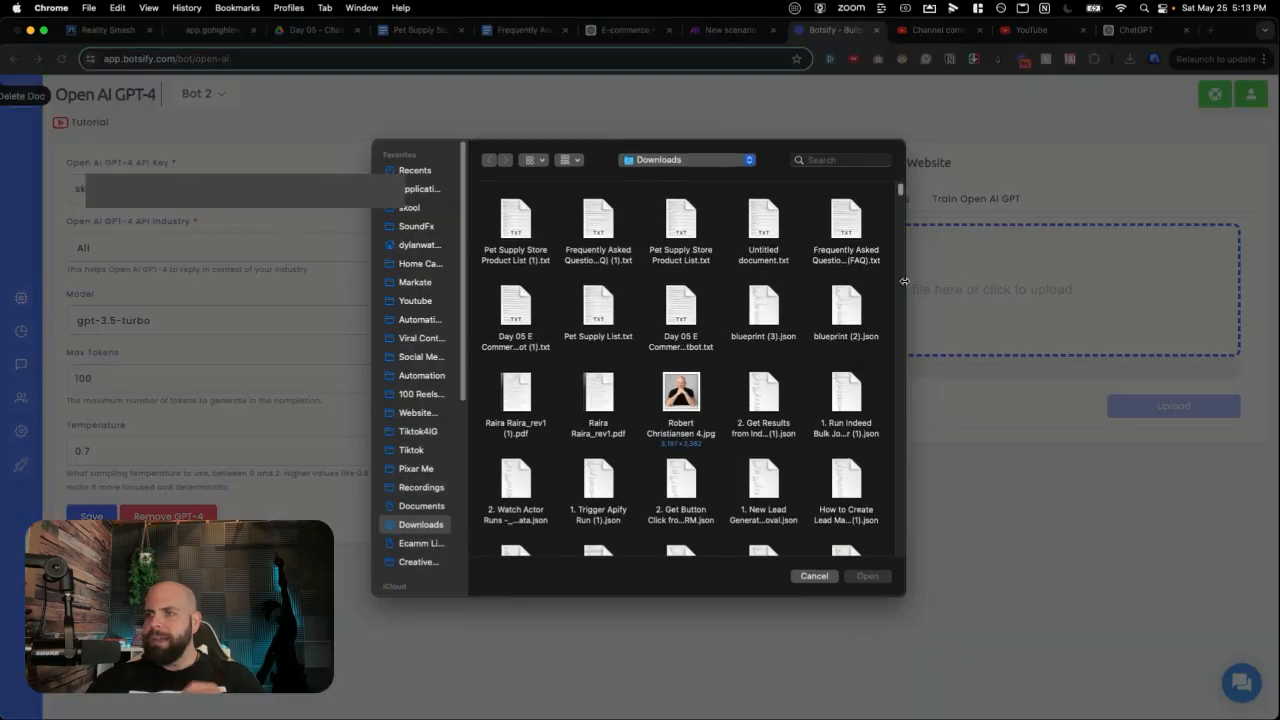
pyautogui.click(812, 576)
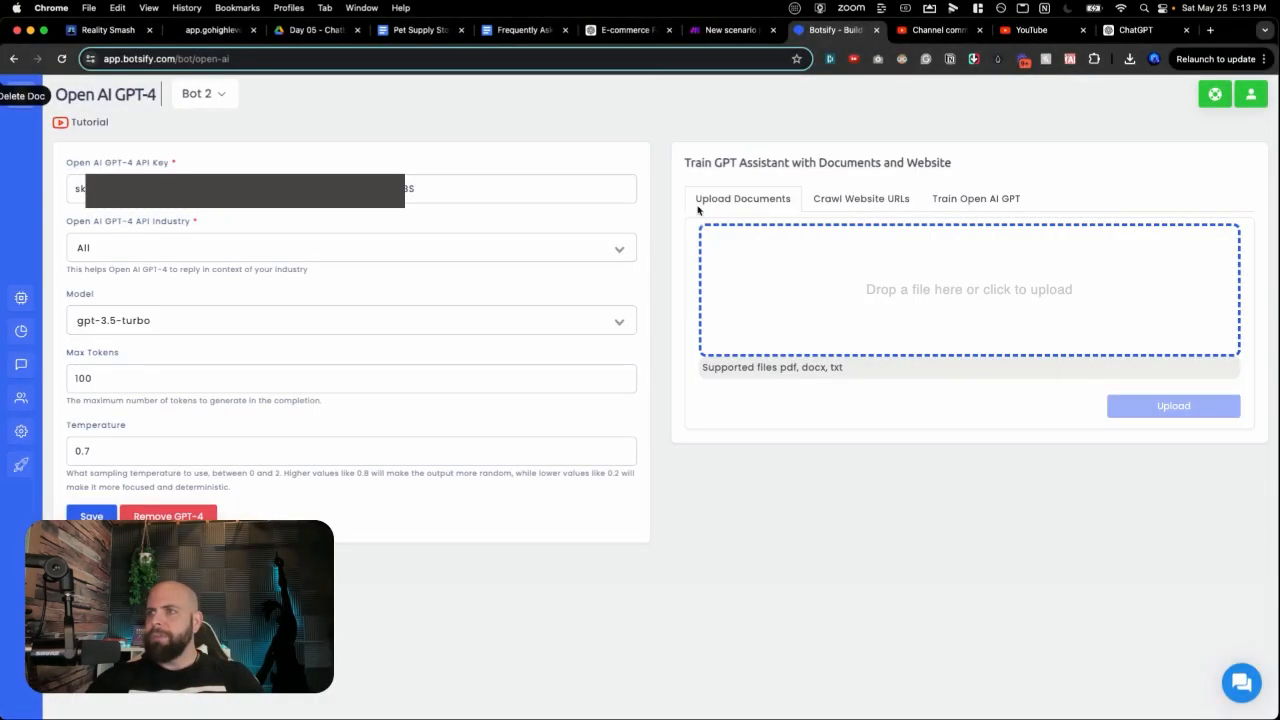
pyautogui.click(628, 30)
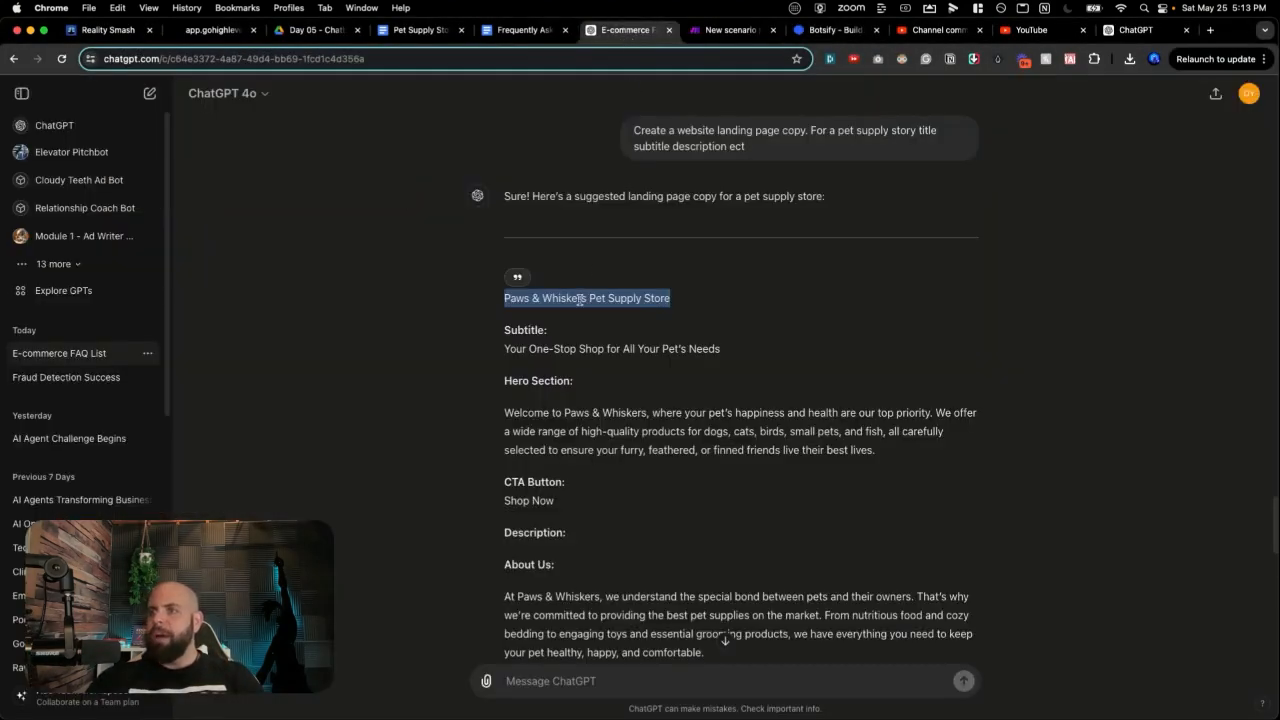
pyautogui.scroll(20, 580, 300)
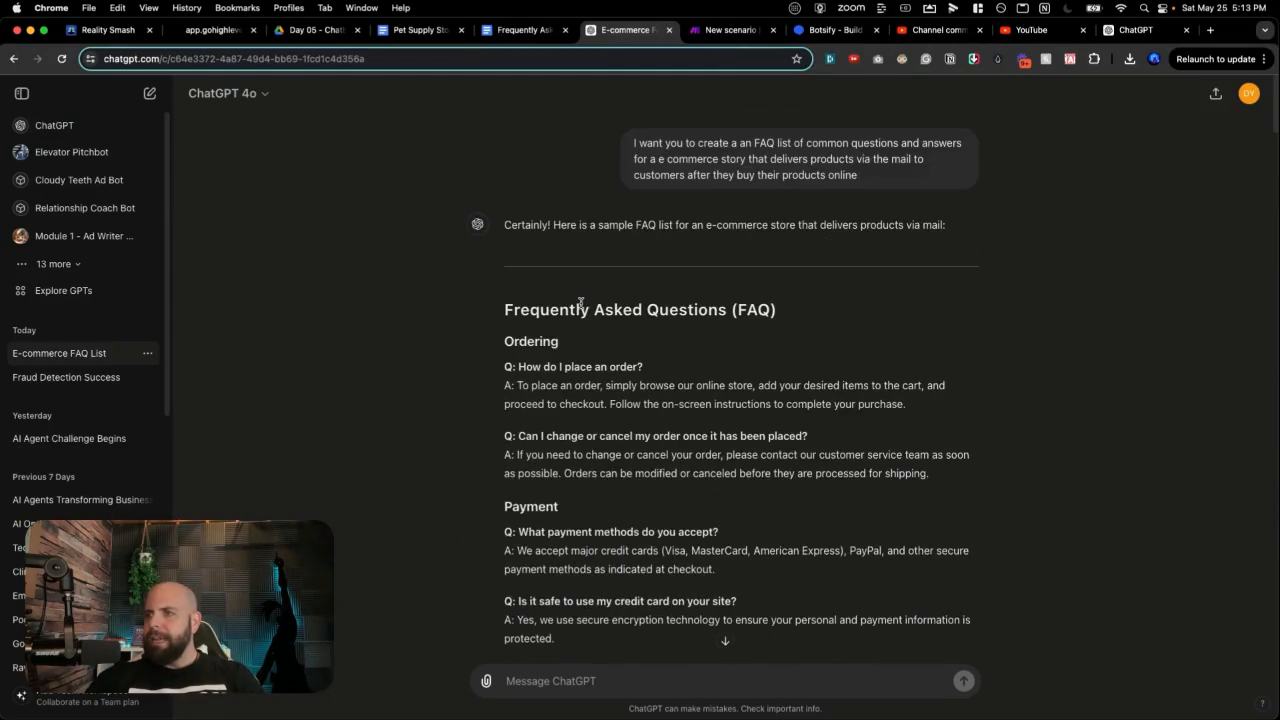
pyautogui.moveTo(517, 225); pyautogui.dragTo(603, 430)
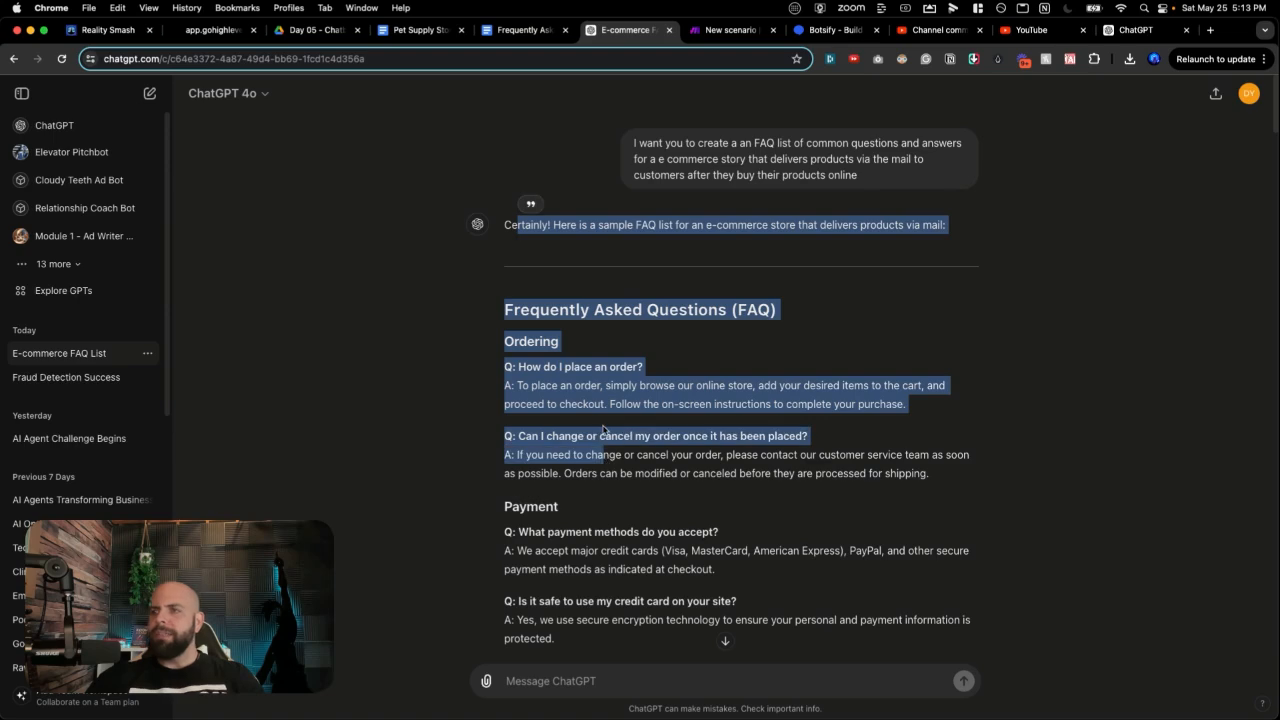
pyautogui.scroll(-10, 618, 327)
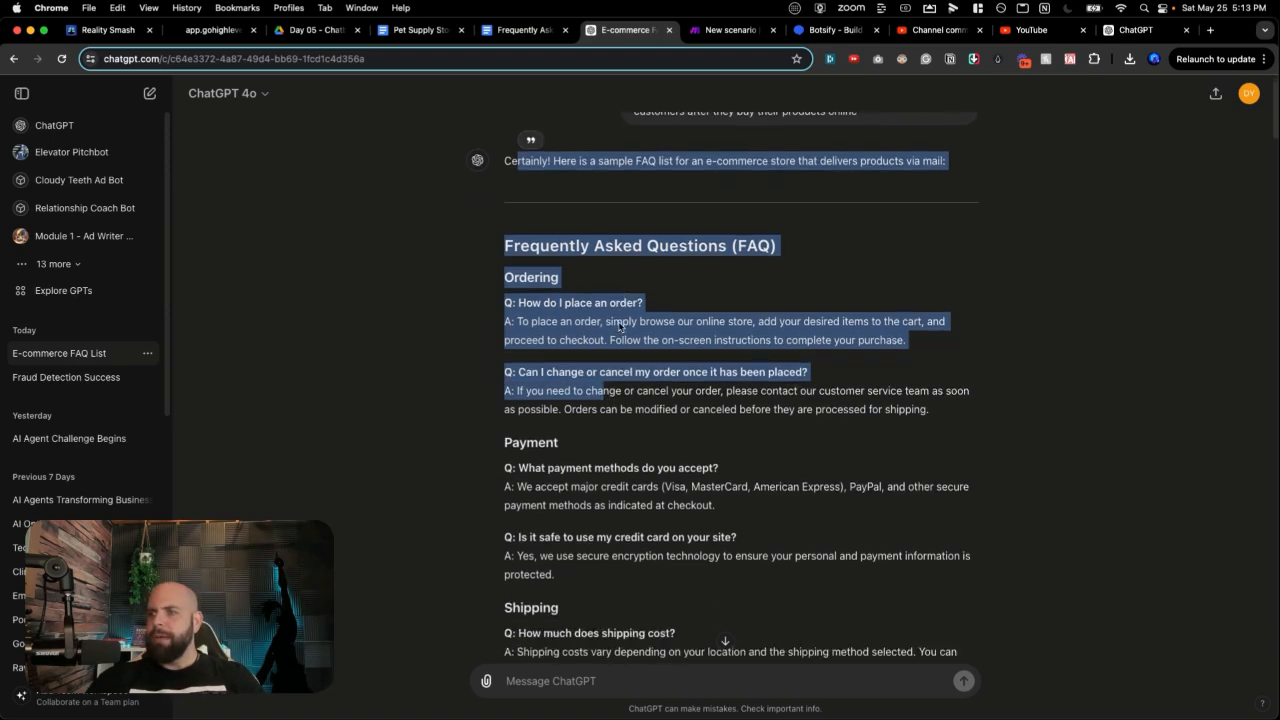
pyautogui.scroll(-15, 618, 327)
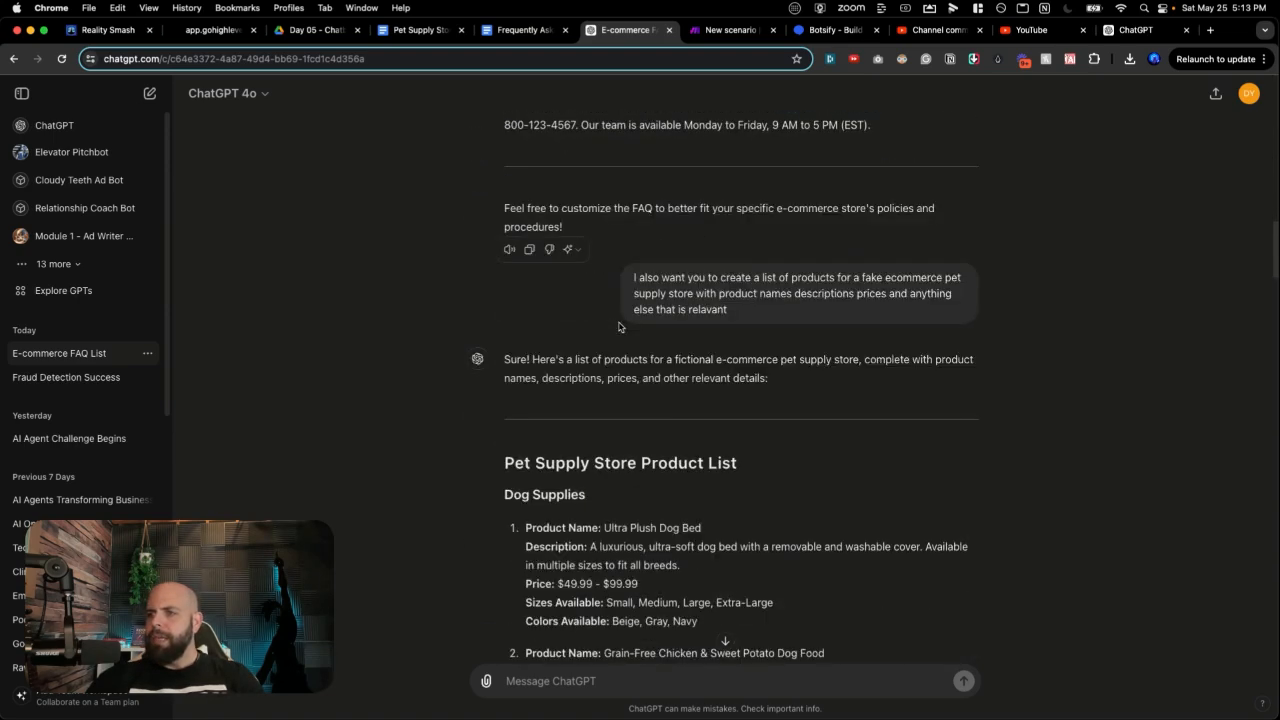
pyautogui.moveTo(560, 402); pyautogui.dragTo(658, 402)
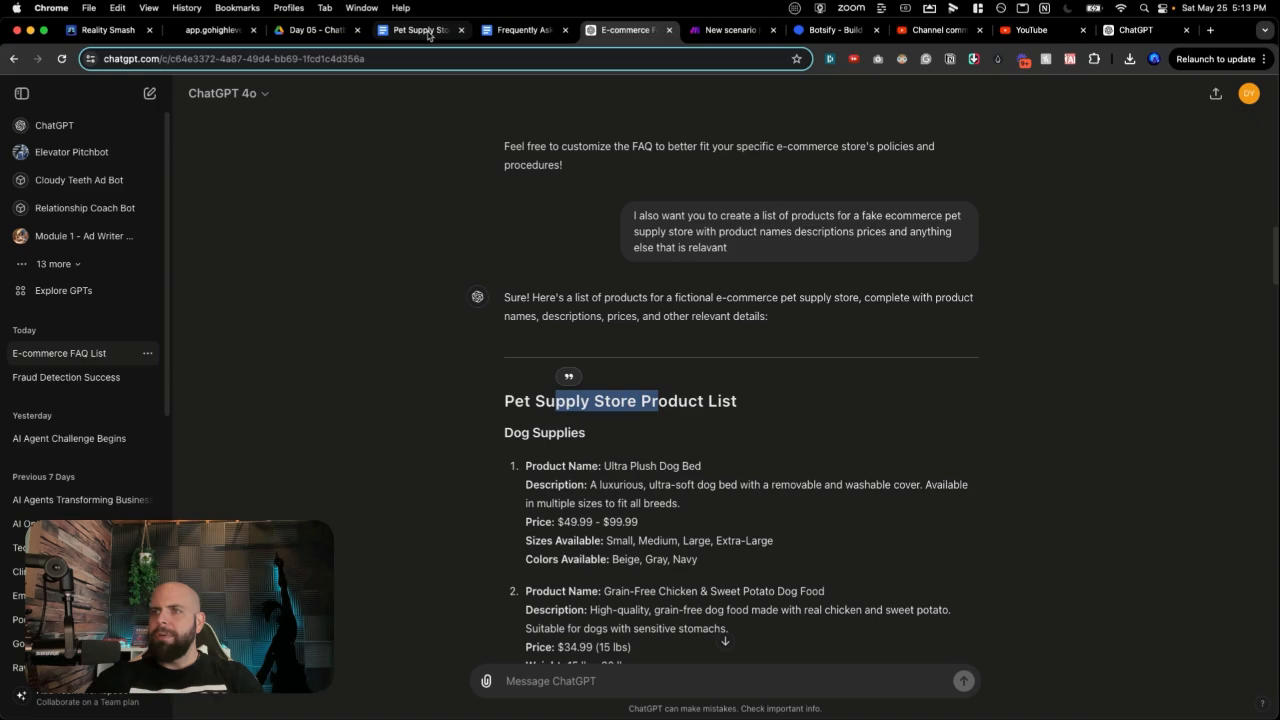
pyautogui.click(492, 30)
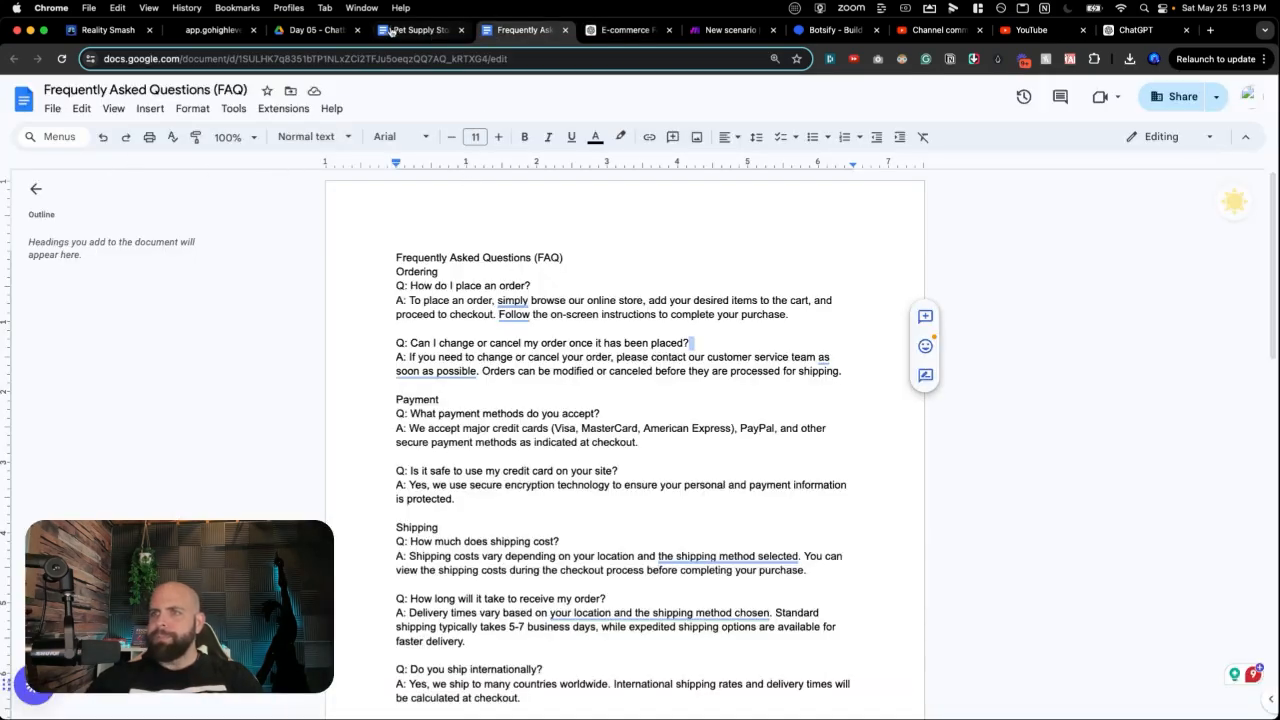
pyautogui.click(392, 30)
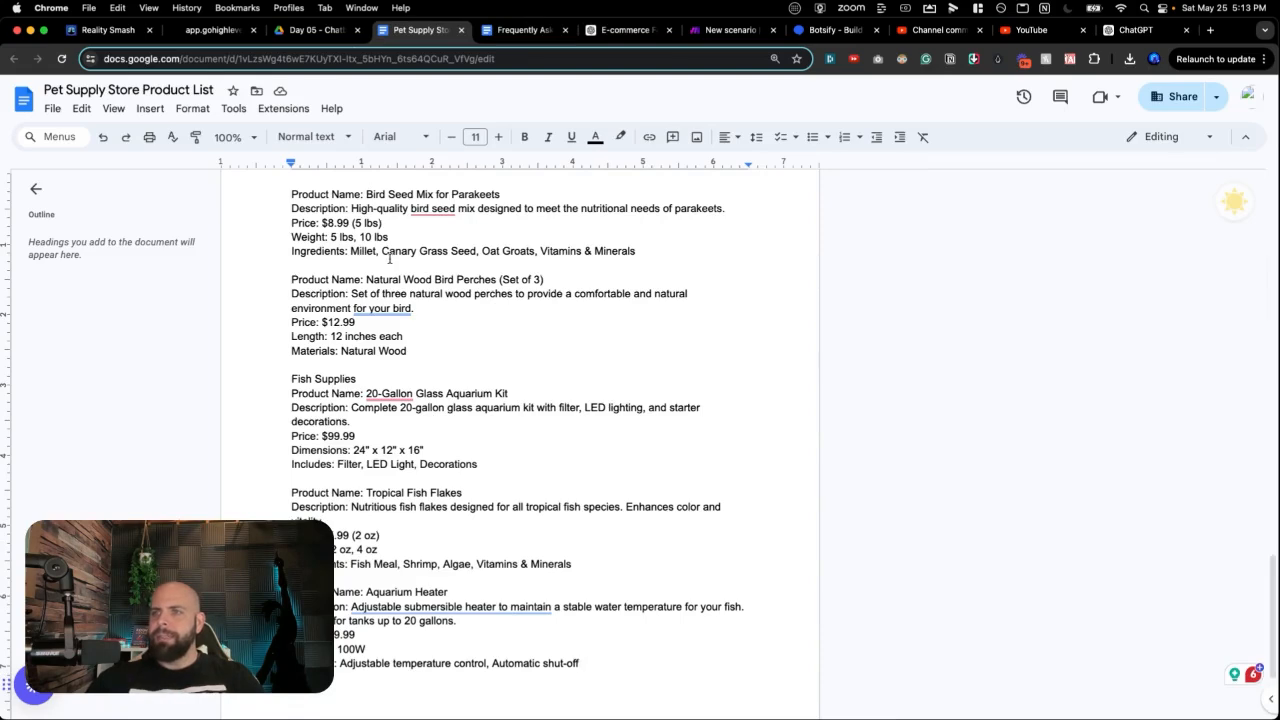
pyautogui.click(825, 30)
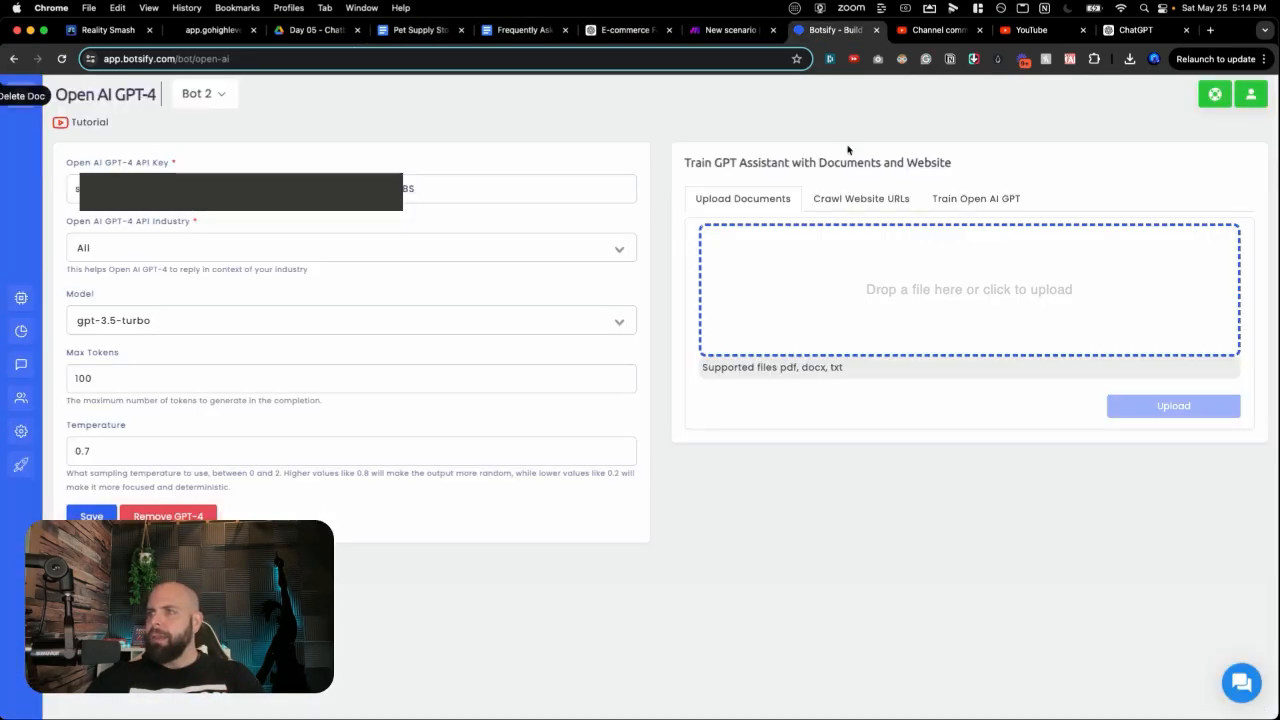
# Step: Upload 'Pet Supply Store Product List (1).txt' as a training document
pyautogui.click(879, 291)
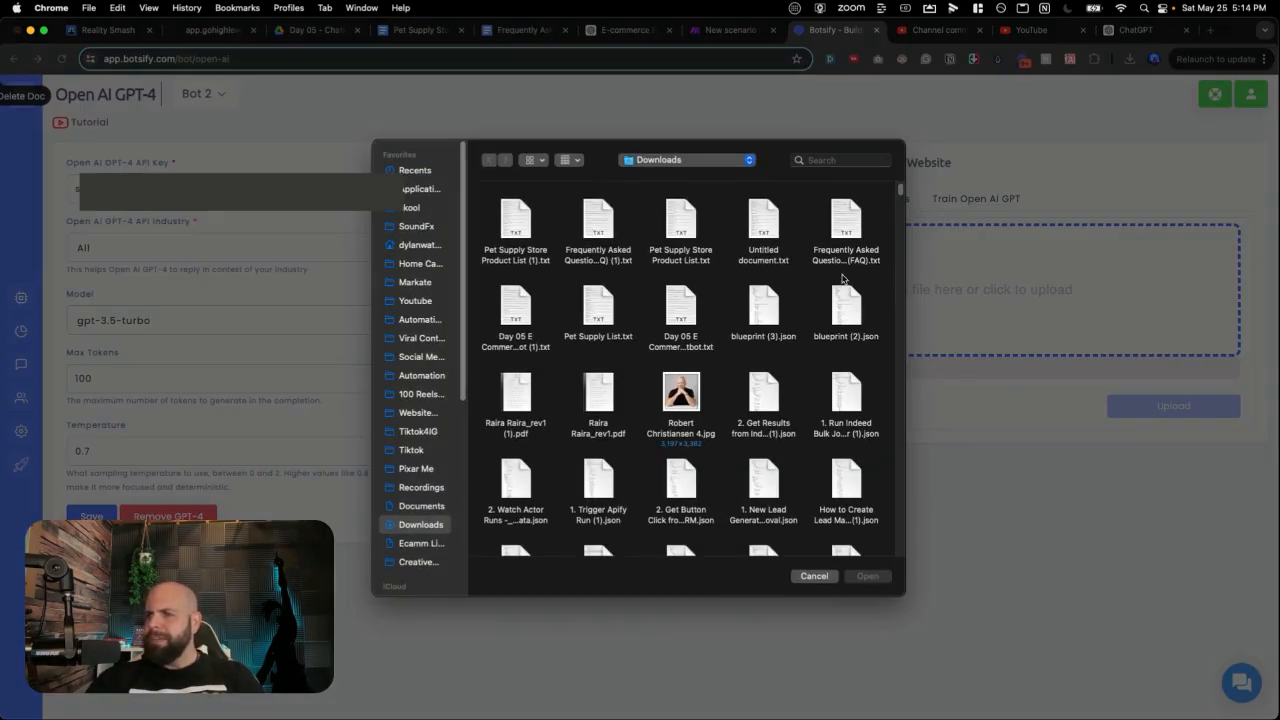
pyautogui.doubleClick(513, 228)
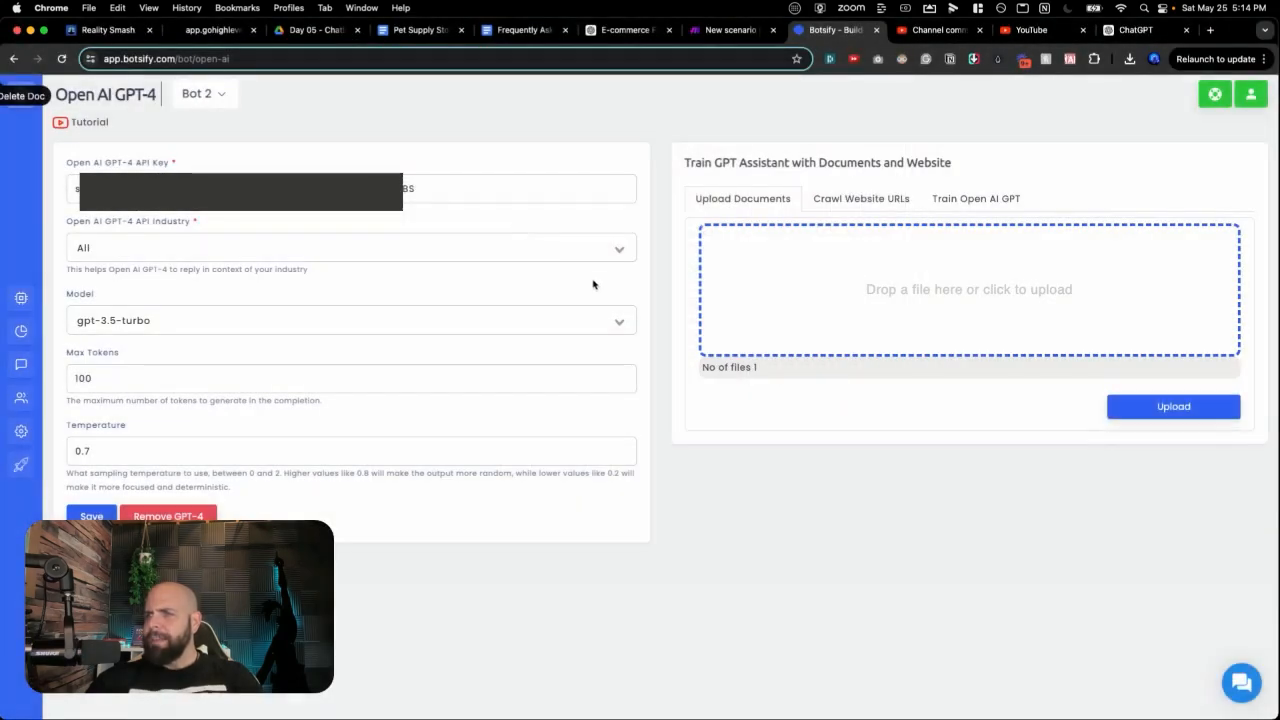
pyautogui.click(1128, 408)
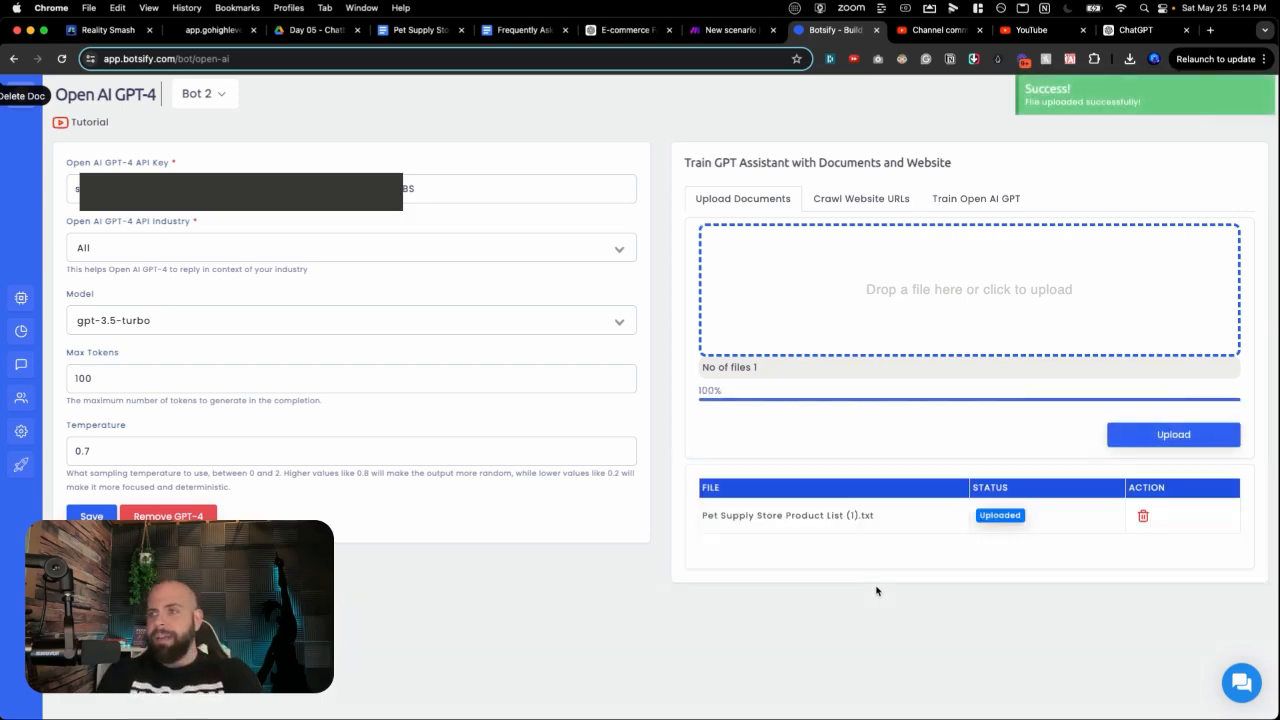
# Step: Upload 'Frequently Asked Questions (FAQ) (1).txt' as a second training document
pyautogui.click(885, 300)
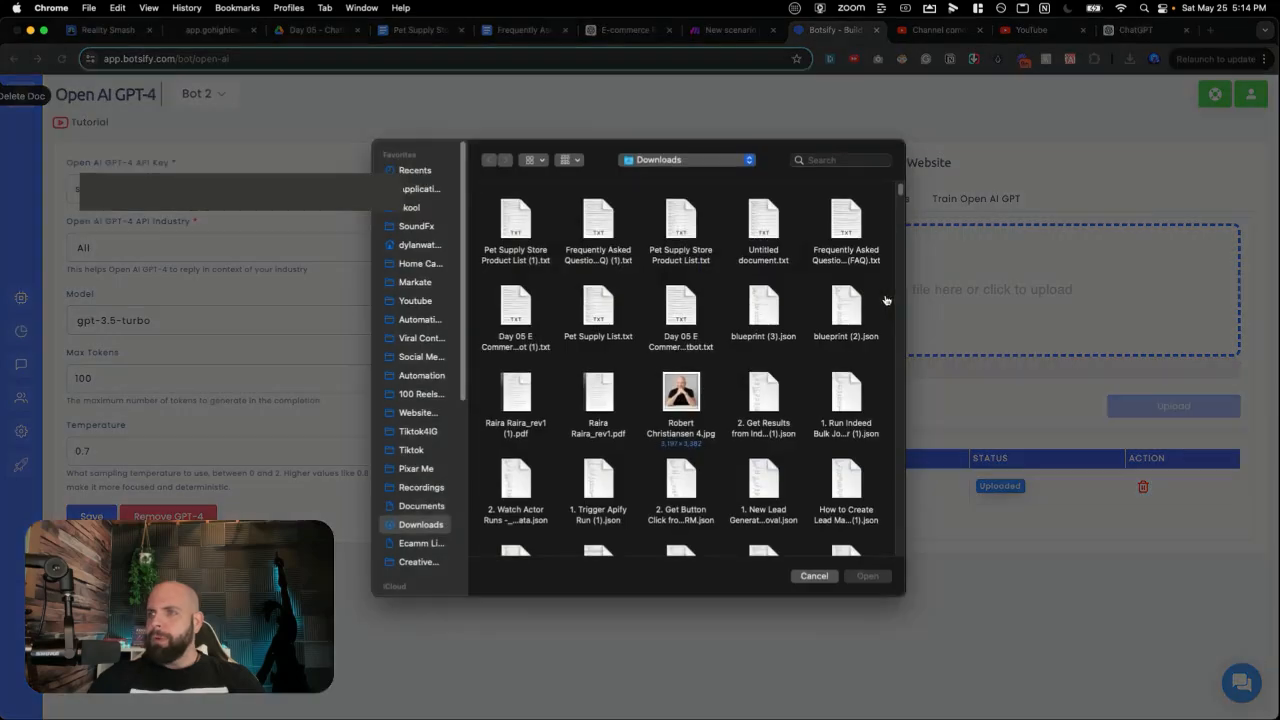
pyautogui.doubleClick(610, 228)
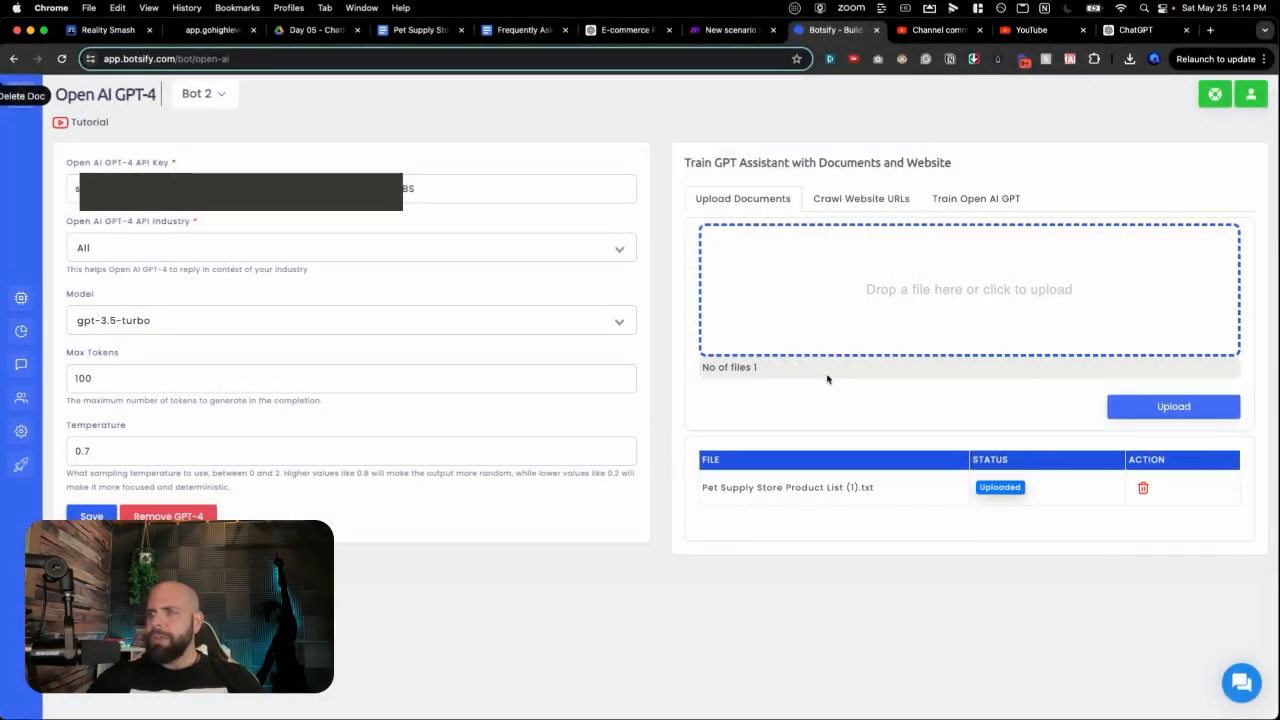
pyautogui.click(1150, 408)
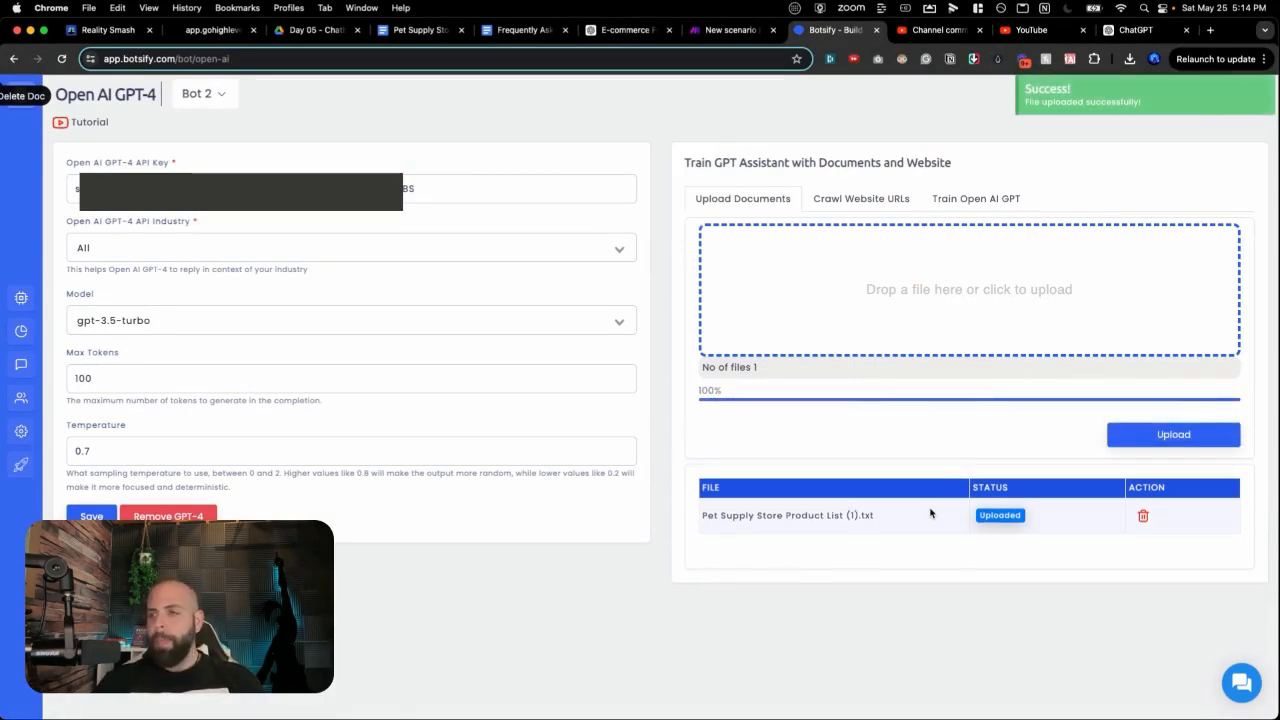
# Step: Prefix the assistant instructions with 'You are on the website for Paws & Whiskers Pet Supply Store'
pyautogui.click(972, 199)
pyautogui.click(754, 256)
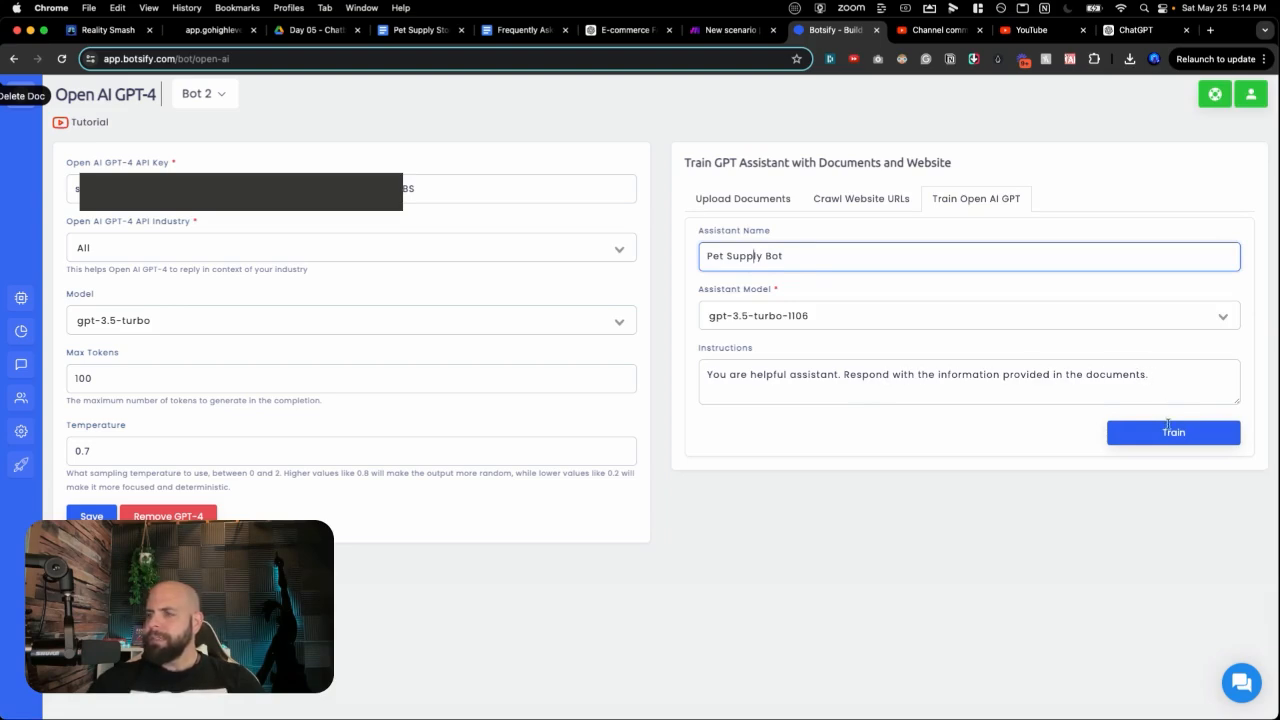
pyautogui.click(754, 370)
pyautogui.click(843, 374)
pyautogui.write('You are ')
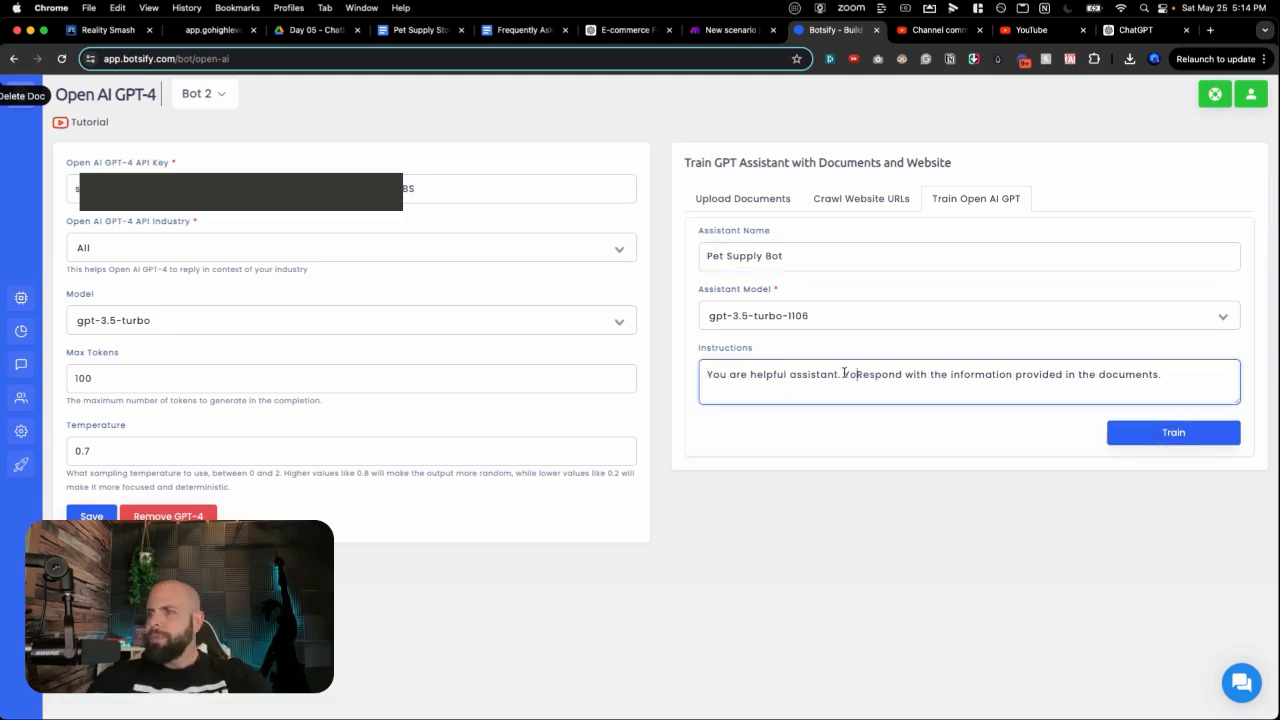
pyautogui.write('on the webs')
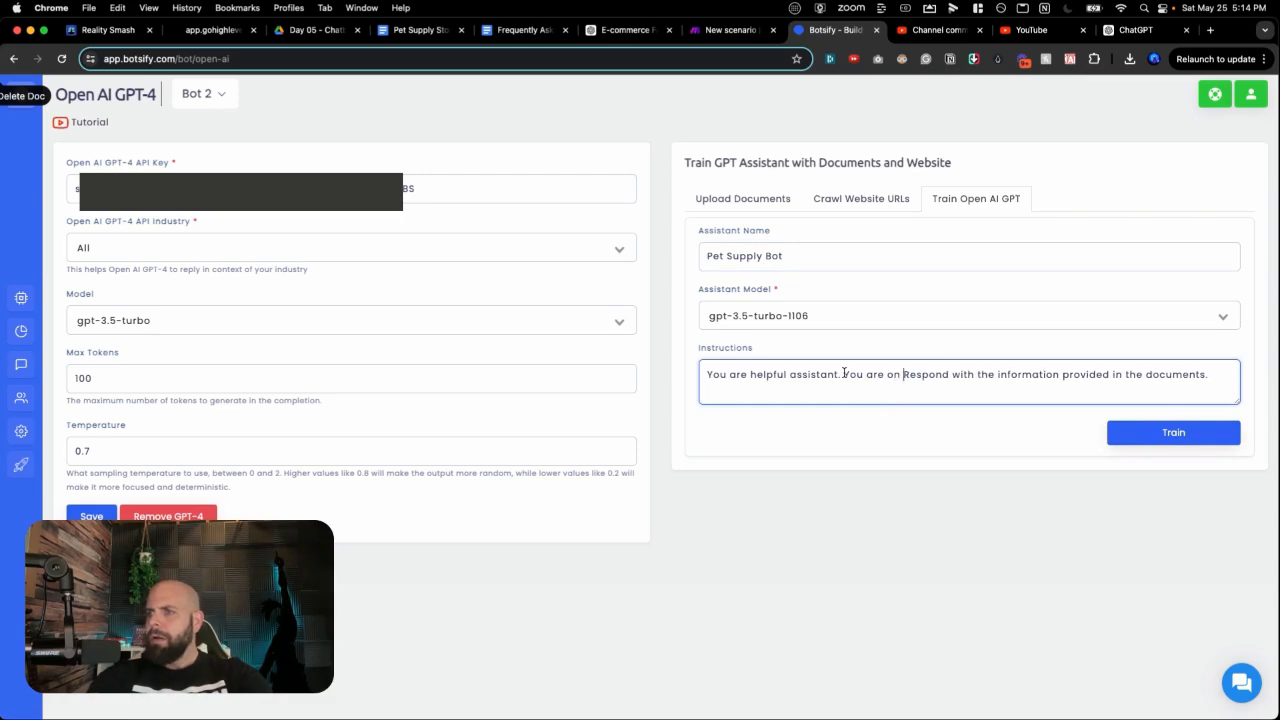
pyautogui.write('ite for')
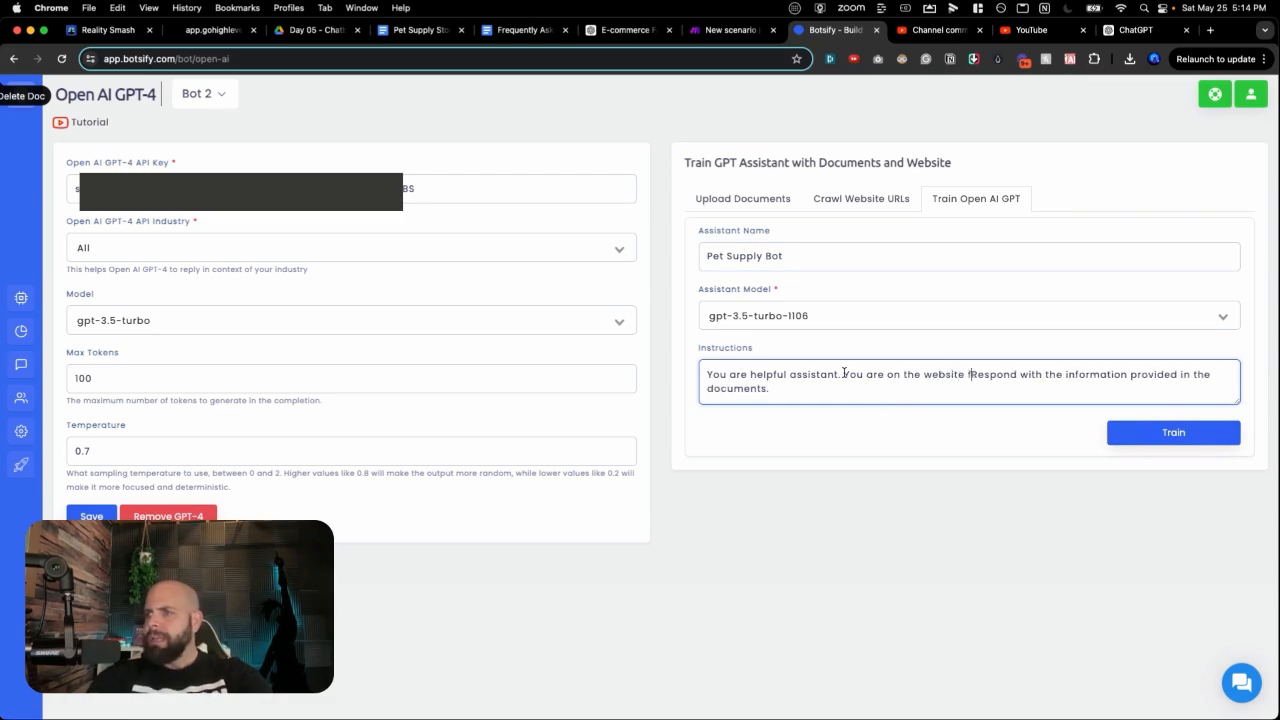
pyautogui.write('Paws & Whiskers Pet Supply Store')
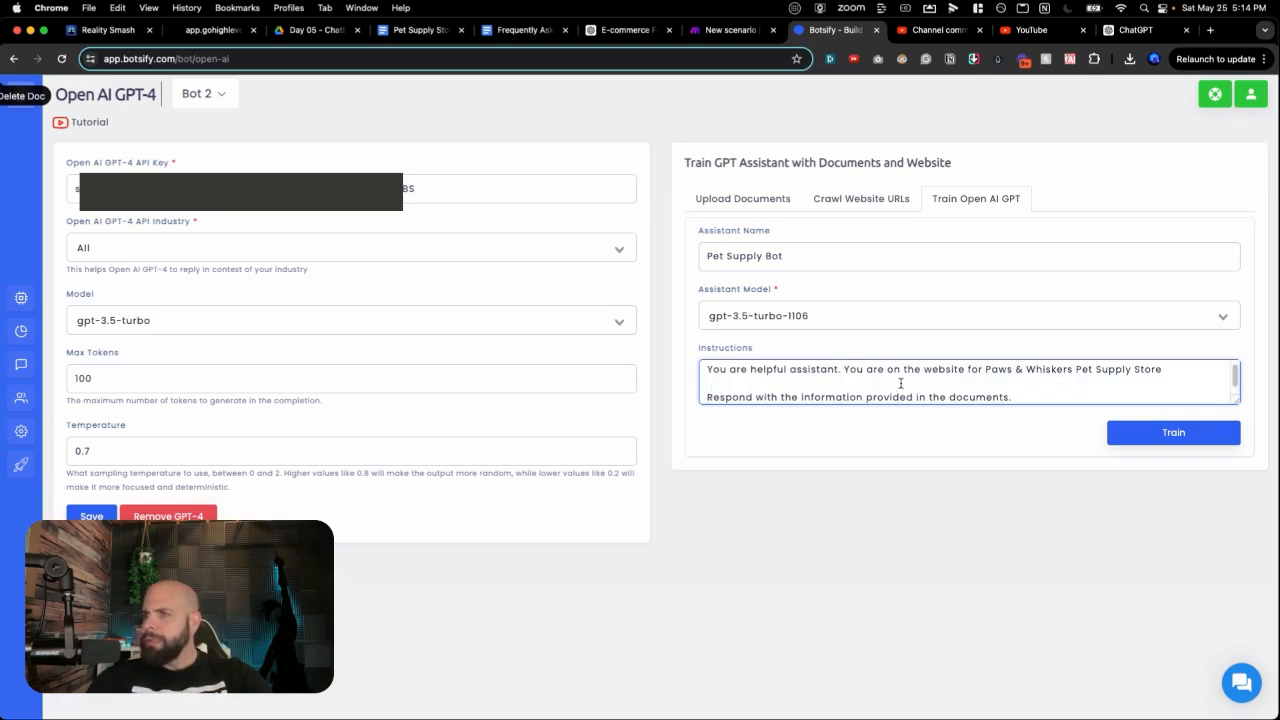
# Step: Remove the blank line before 'Respond…', train the Pet Supply Bot assistant, and save the GPT-4 settings
pyautogui.scroll(-1, 901, 383)
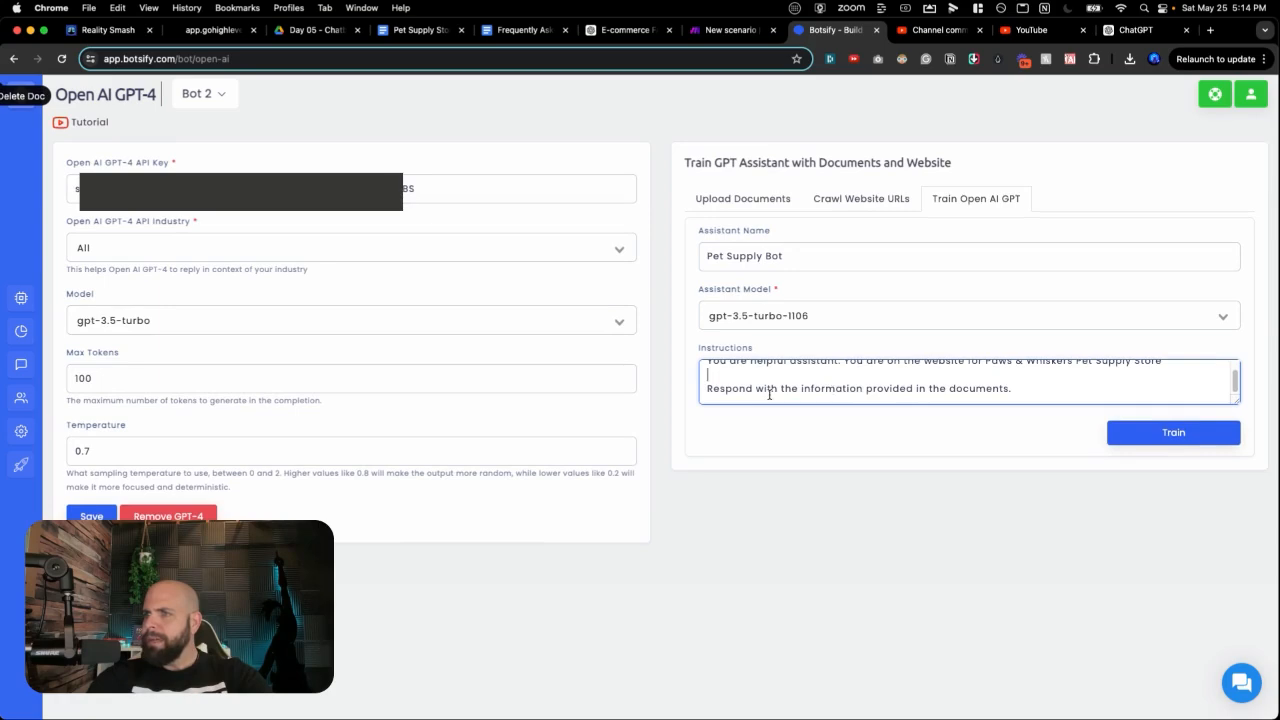
pyautogui.click(708, 389)
pyautogui.press('BackSpace')
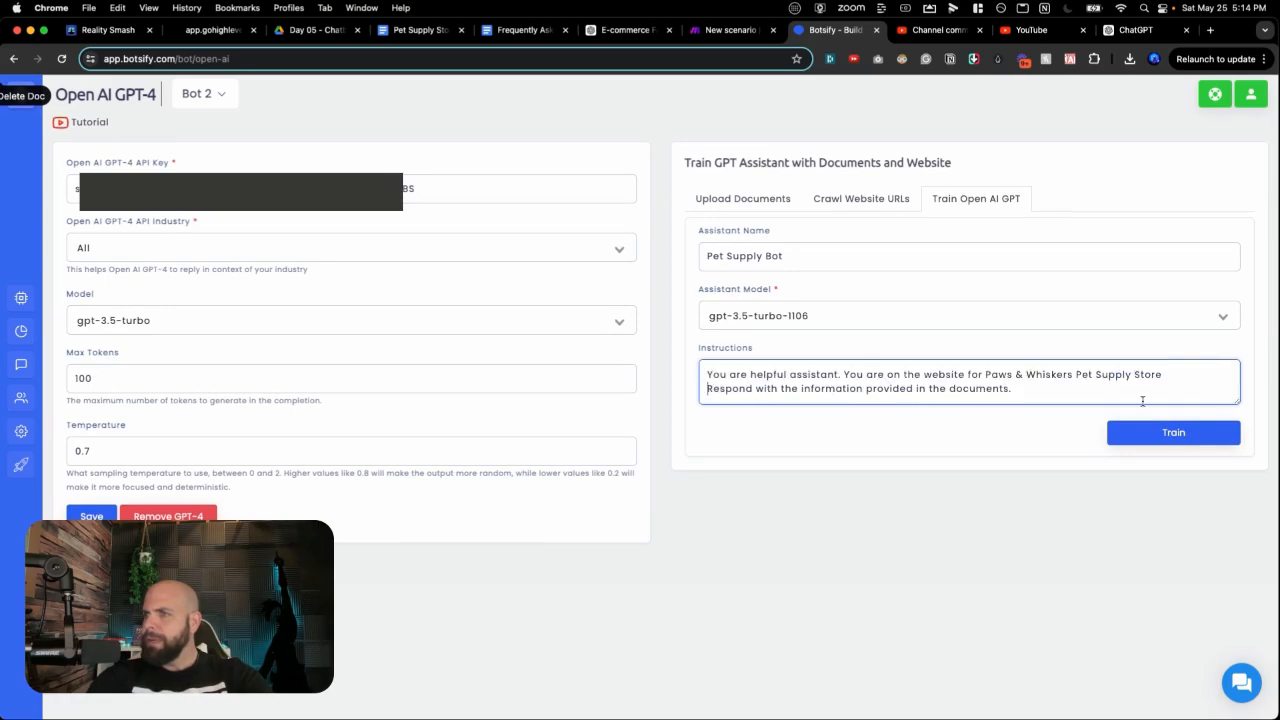
pyautogui.click(1164, 441)
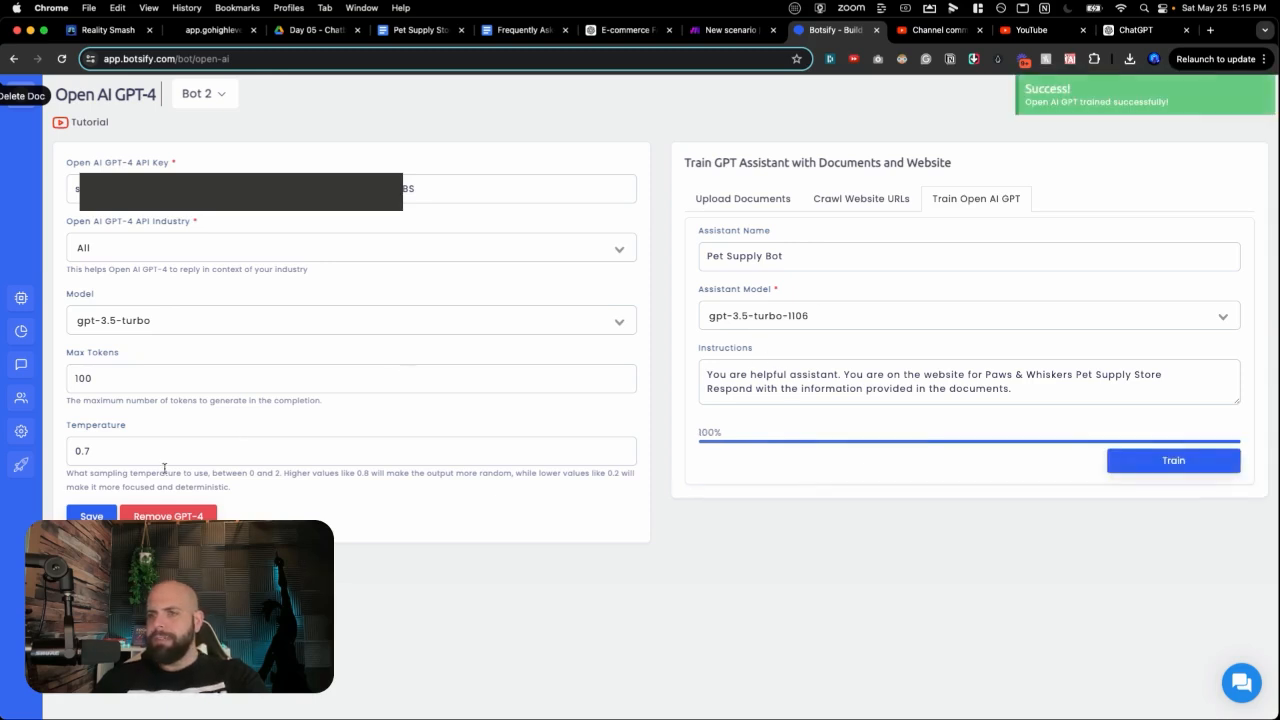
pyautogui.click(99, 512)
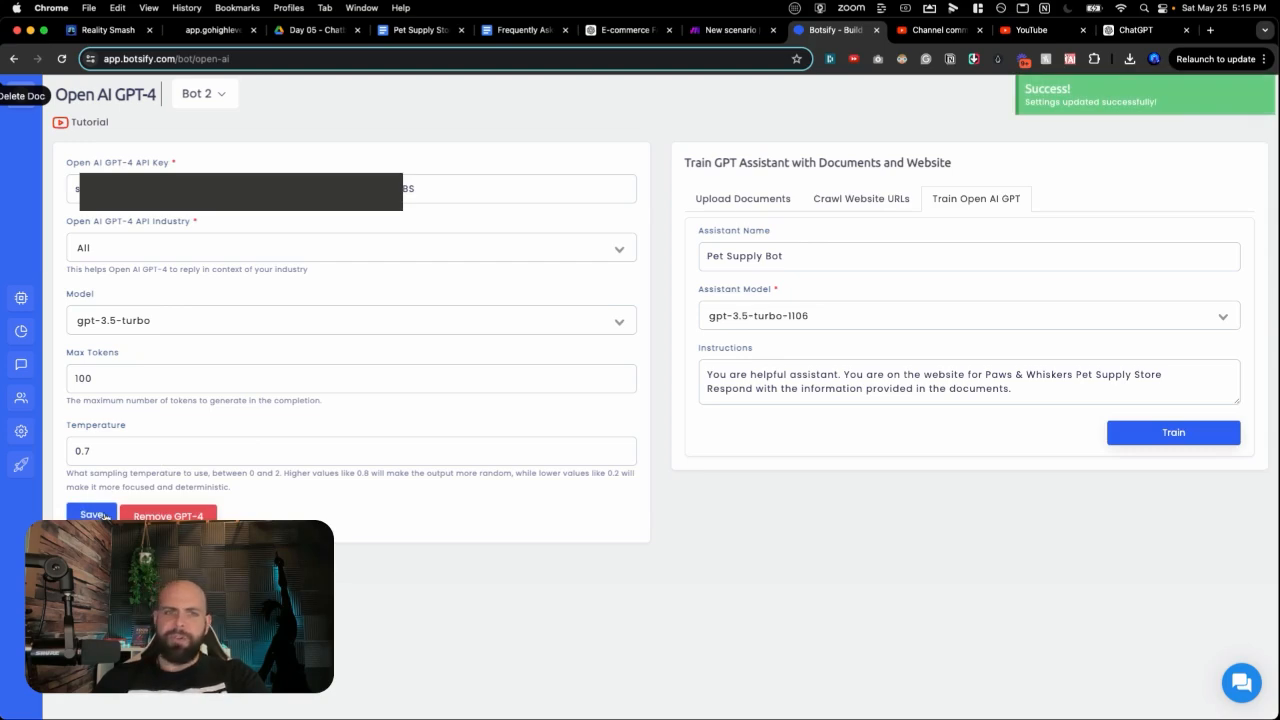
# Step: Go to Chatbot AI > Story in Botsify and start creating a new story
pyautogui.click(26, 302)
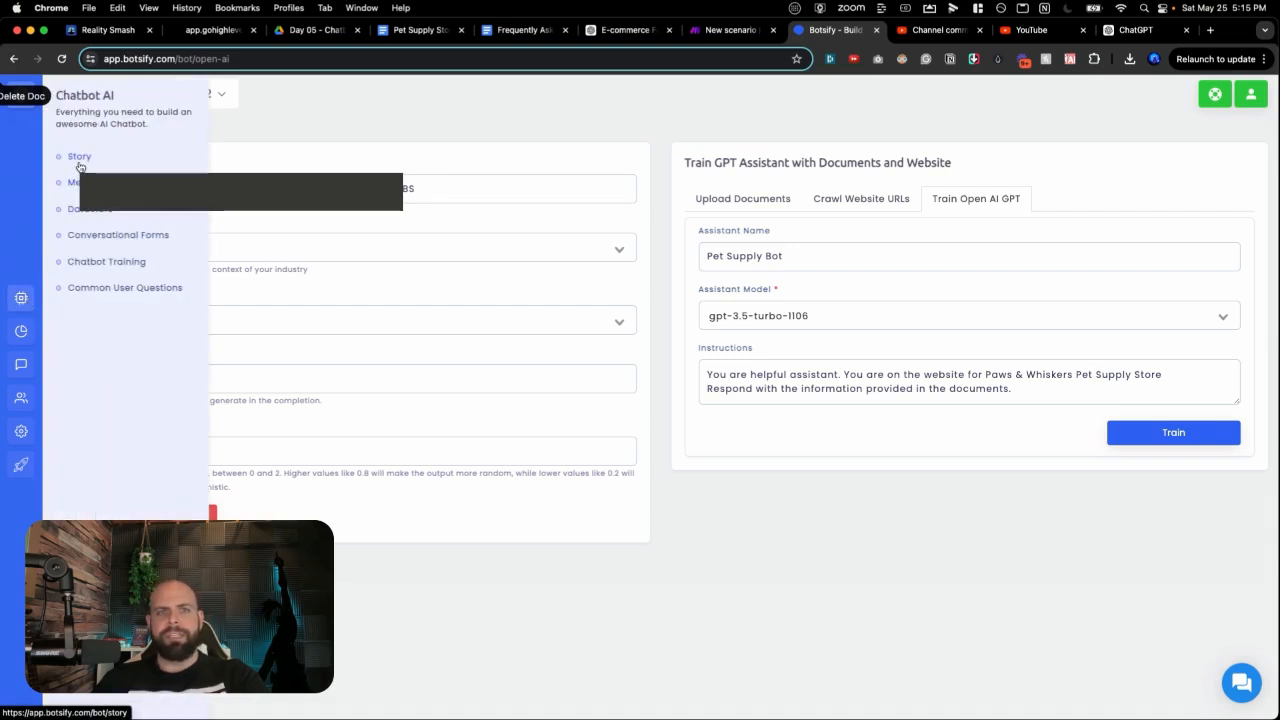
pyautogui.click(80, 160)
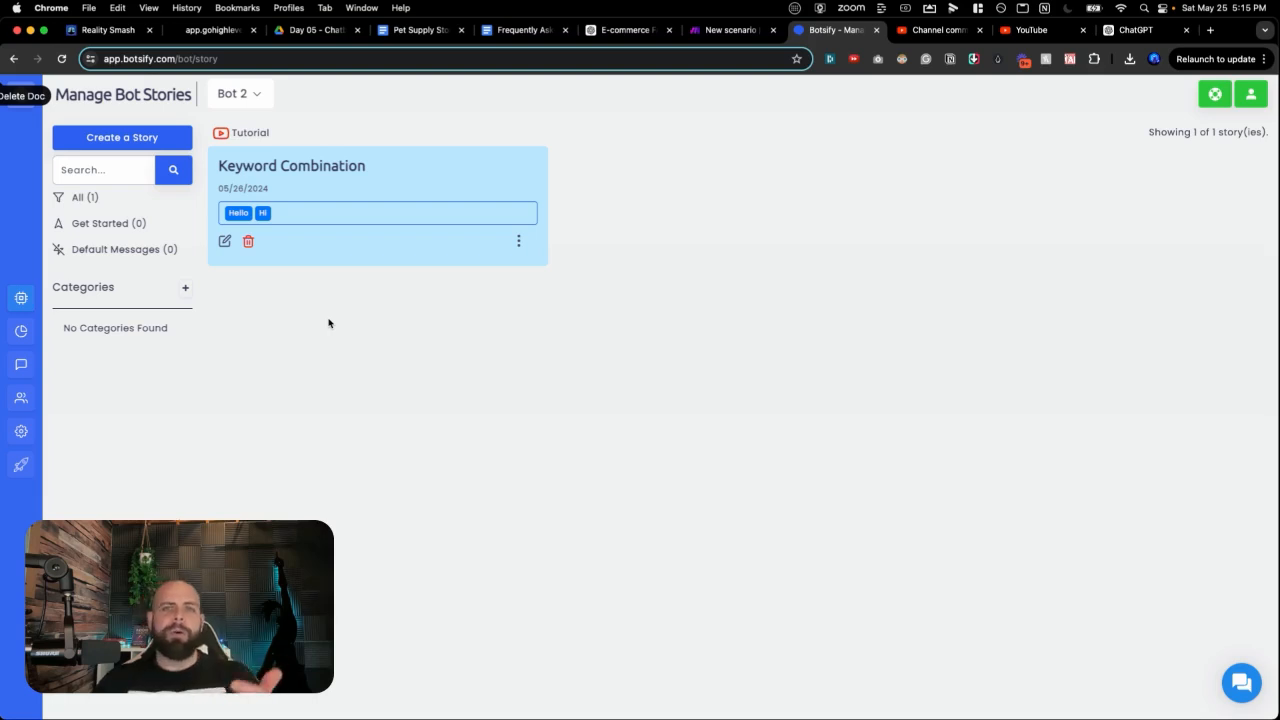
pyautogui.click(120, 140)
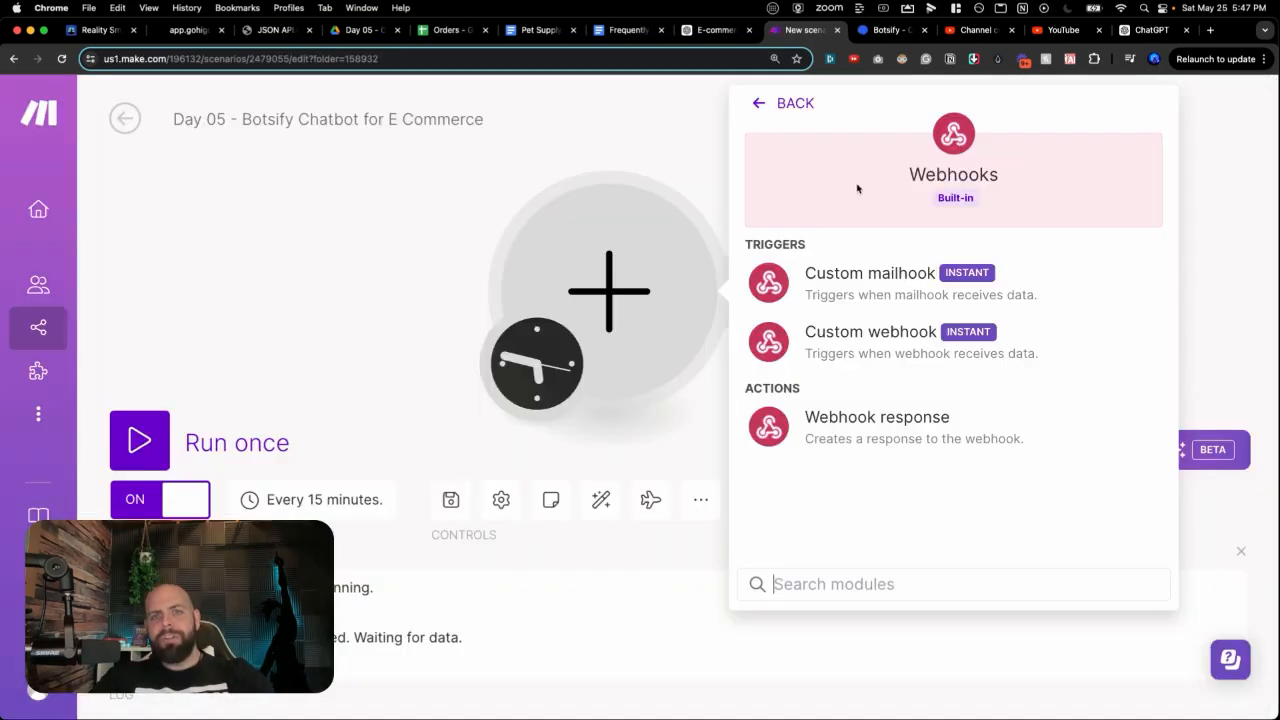
# Step: Create a Make custom webhook named 'Botsitfy <> Make <> Chatbot' and select its URL
pyautogui.click(885, 337)
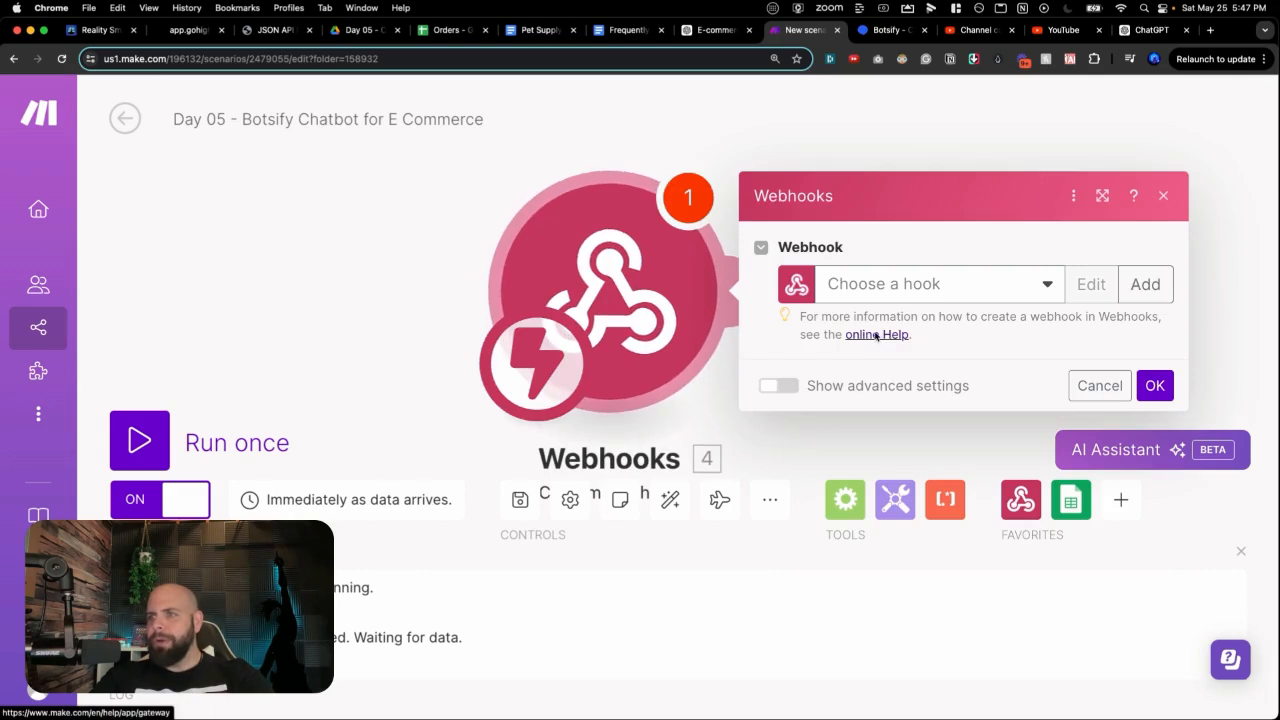
pyautogui.click(1131, 288)
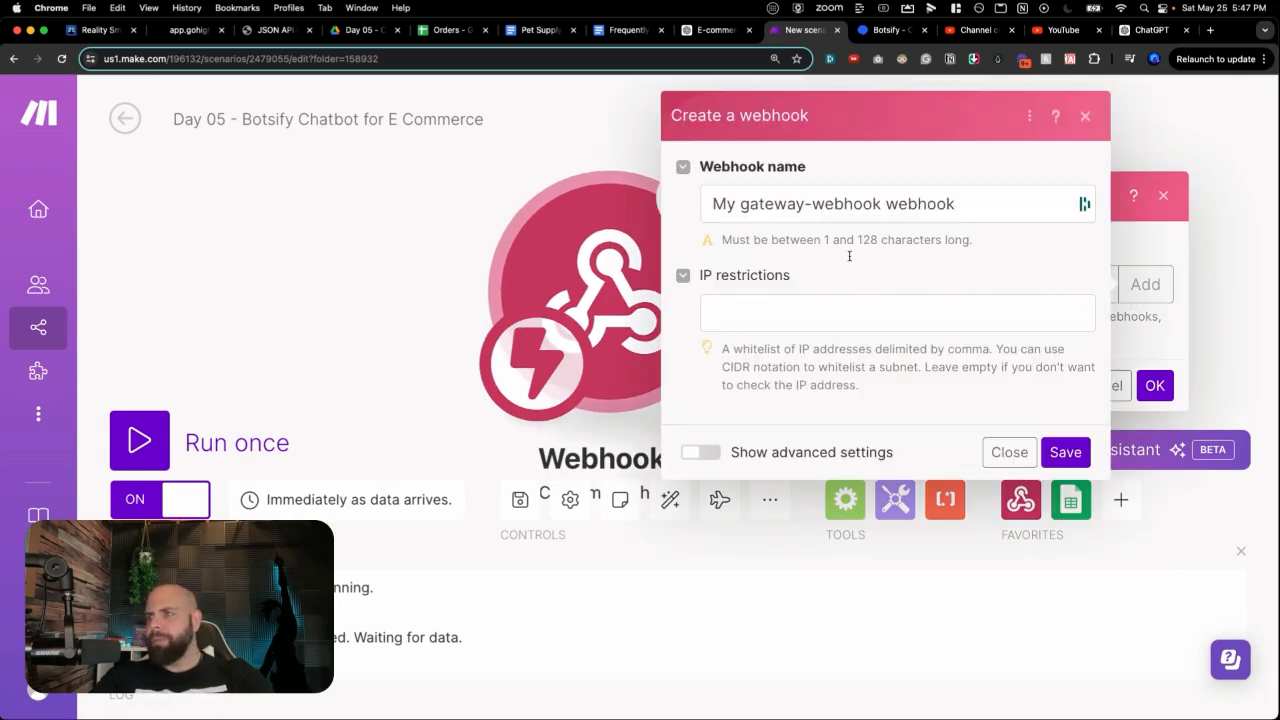
pyautogui.click(836, 208)
pyautogui.tripleClick(836, 211)
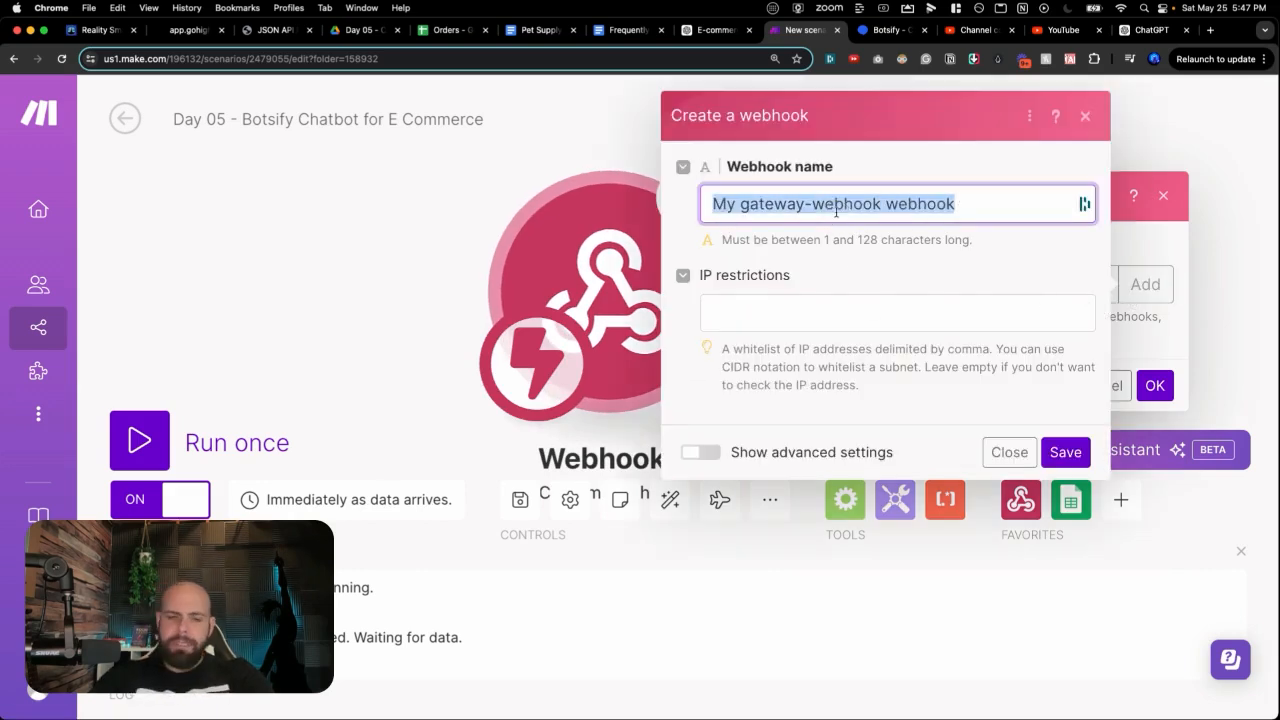
pyautogui.write('Botsitfy <> Make')
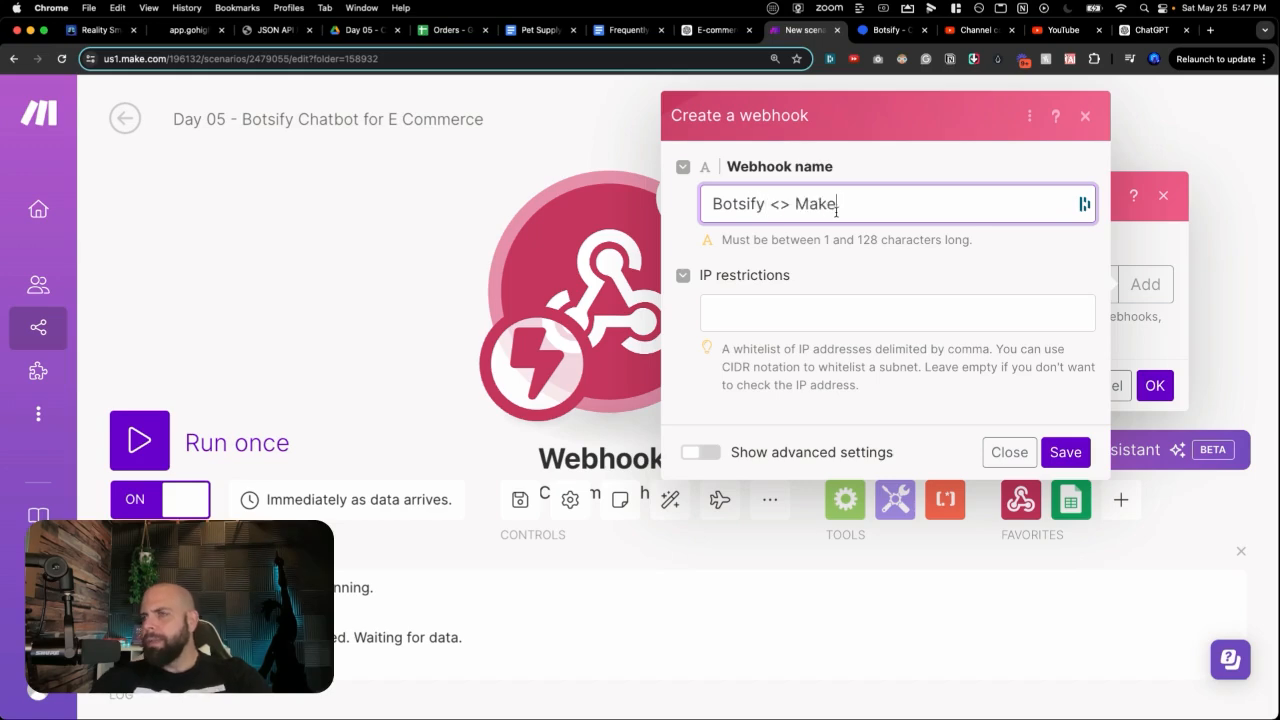
pyautogui.write(' <> Chatbot')
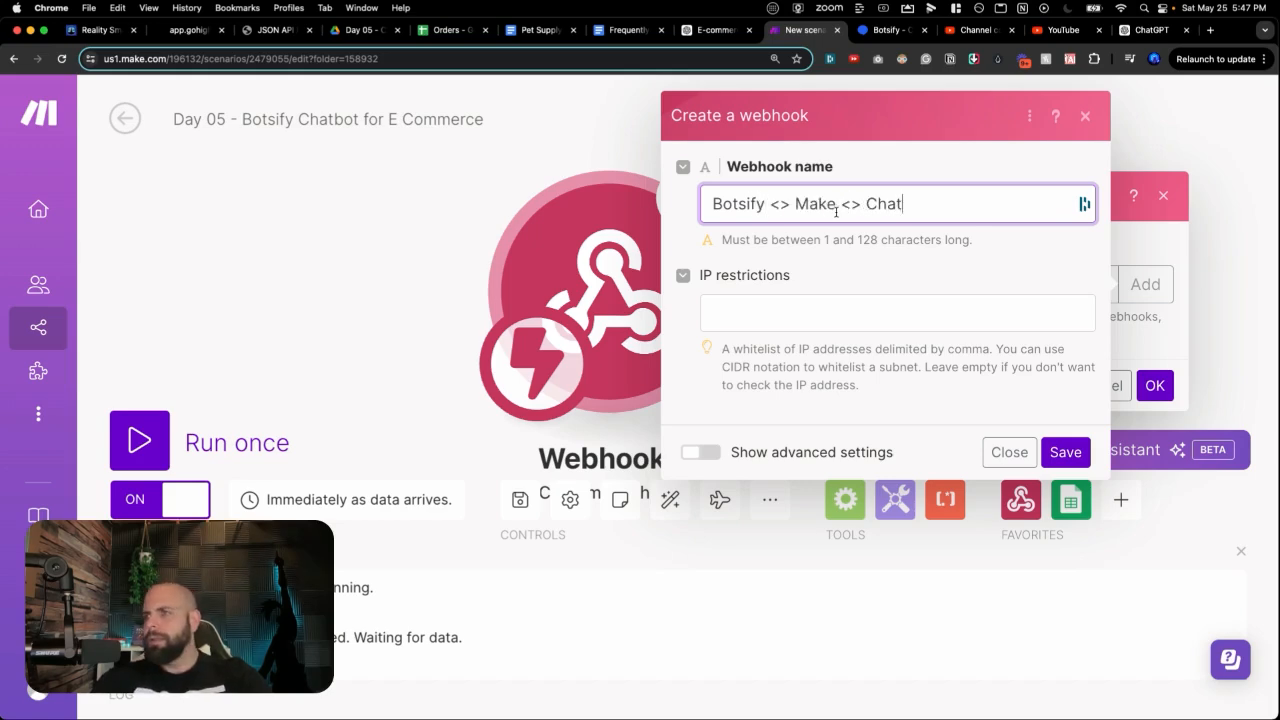
pyautogui.click(1065, 452)
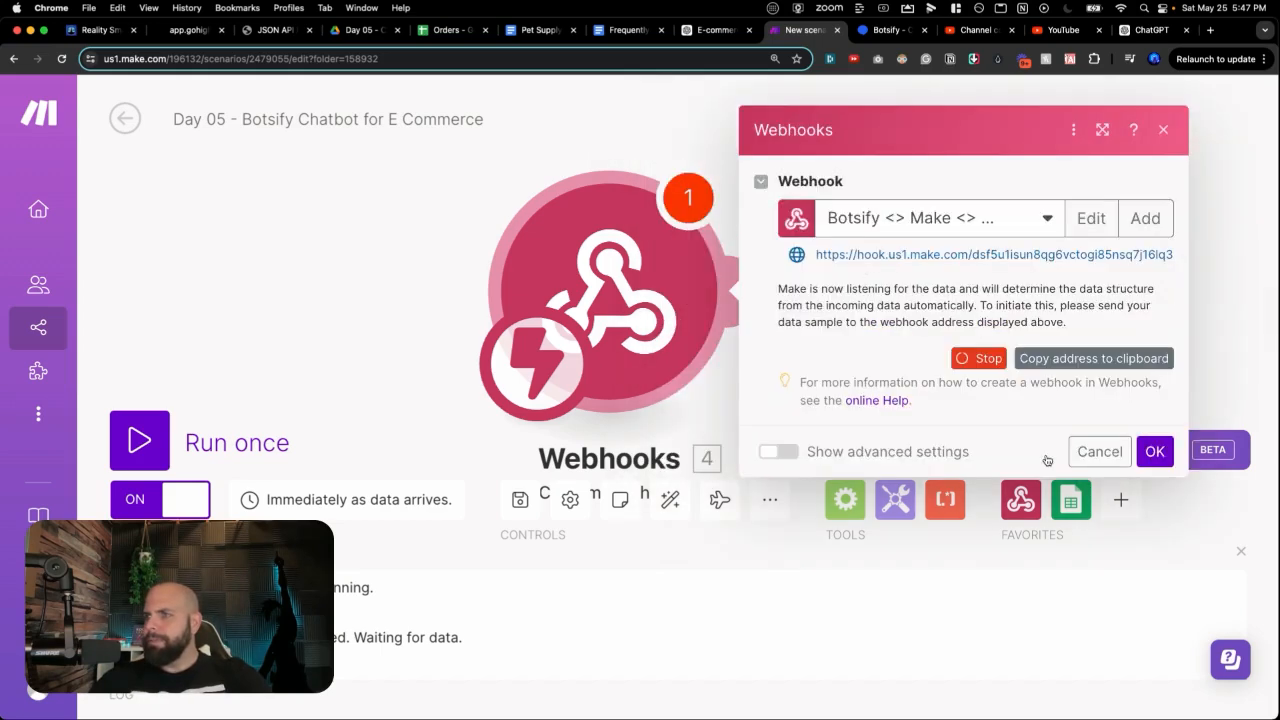
pyautogui.tripleClick(910, 256)
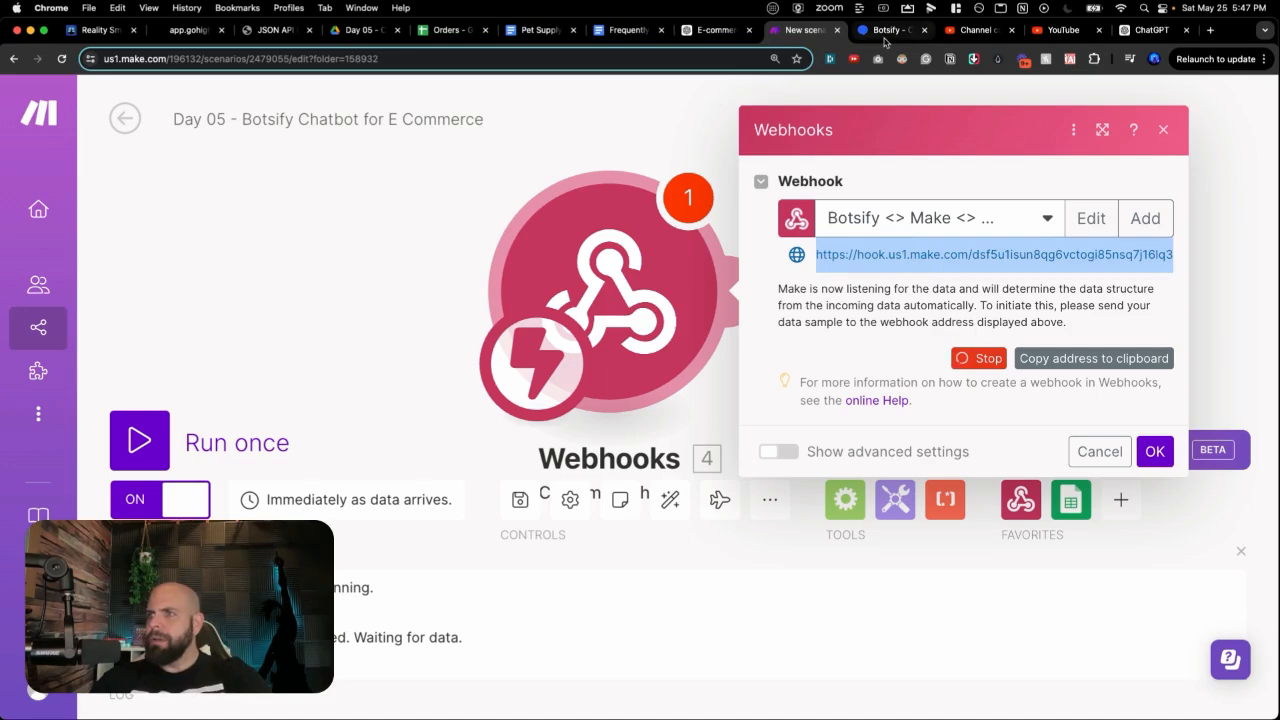
pyautogui.click(885, 32)
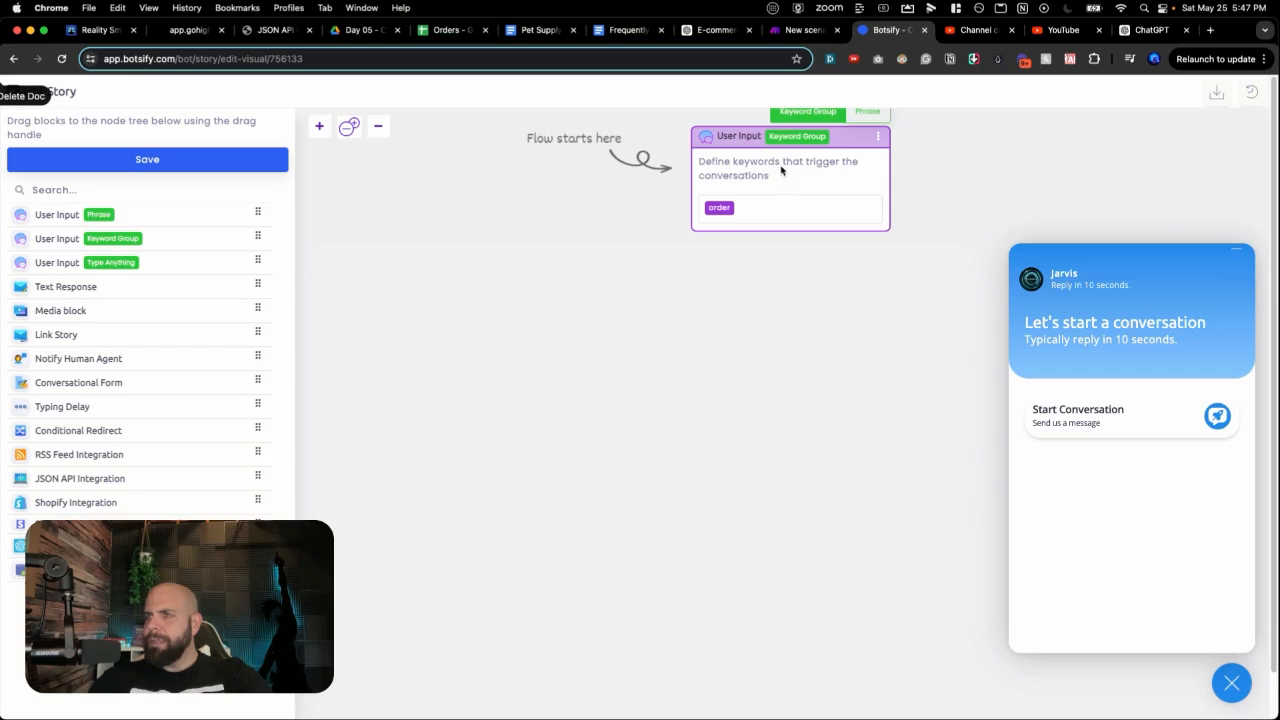
# Step: Close the keyword panel and chat widget, then place a Text Response under the 'order' User Input
pyautogui.click(760, 134)
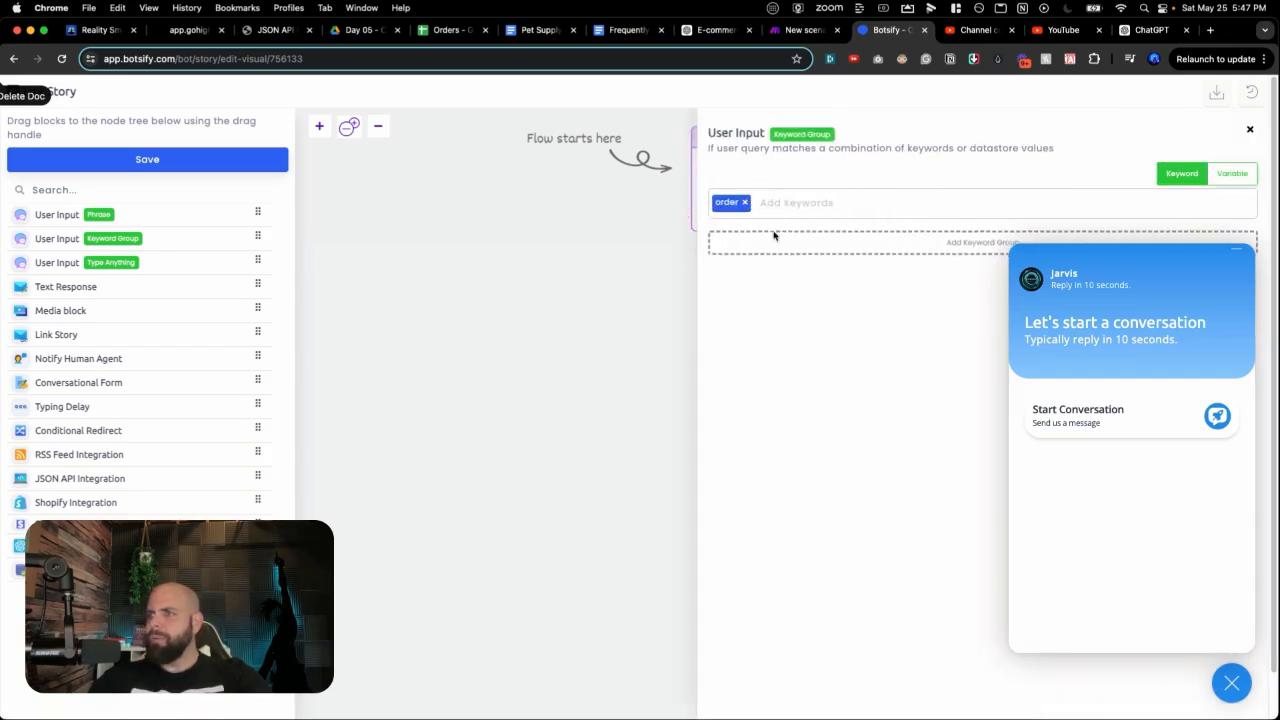
pyautogui.click(630, 348)
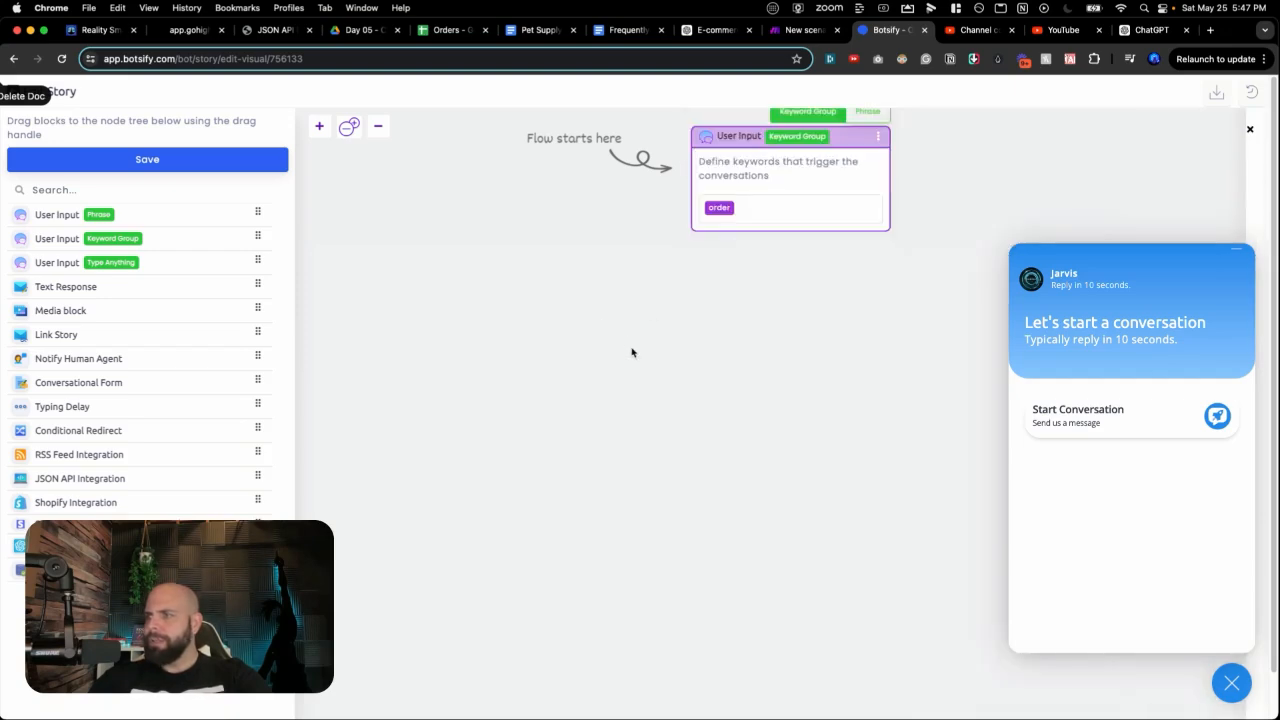
pyautogui.click(1238, 692)
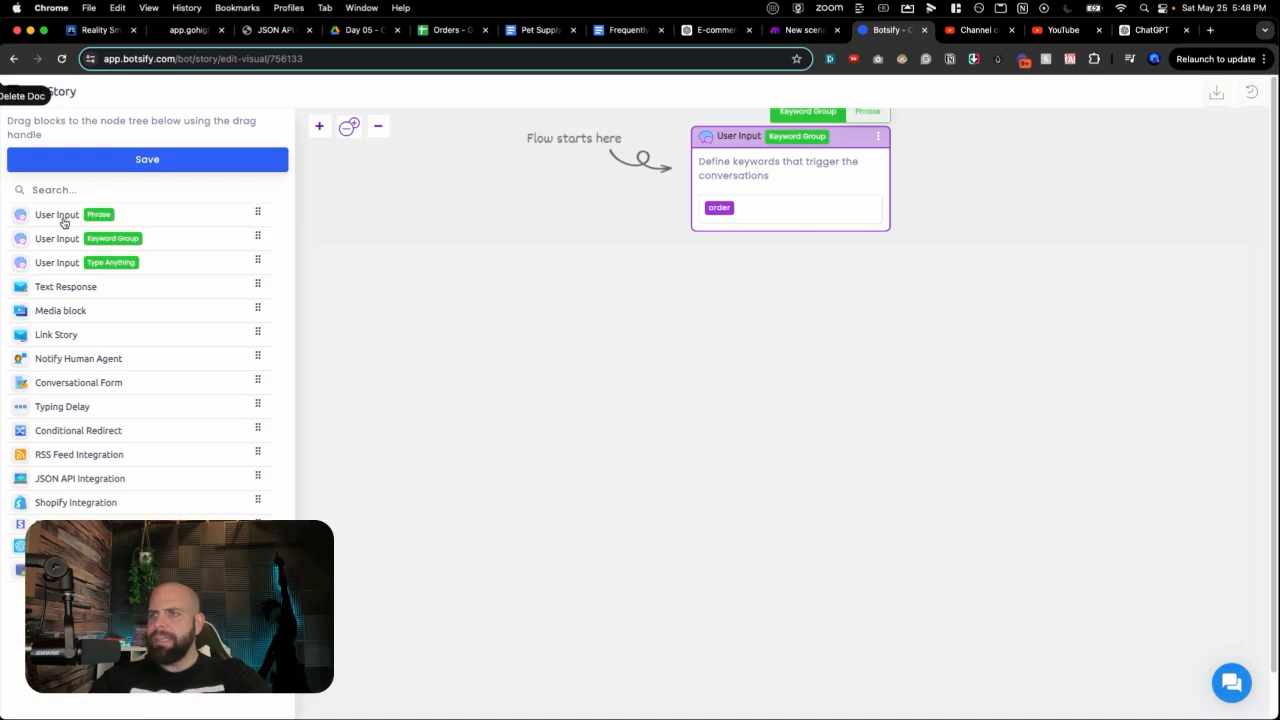
pyautogui.moveTo(89, 289); pyautogui.dragTo(771, 260)
# Step: Set the Text Response reply to 'Can I get your Order ID please?'
pyautogui.click(773, 198)
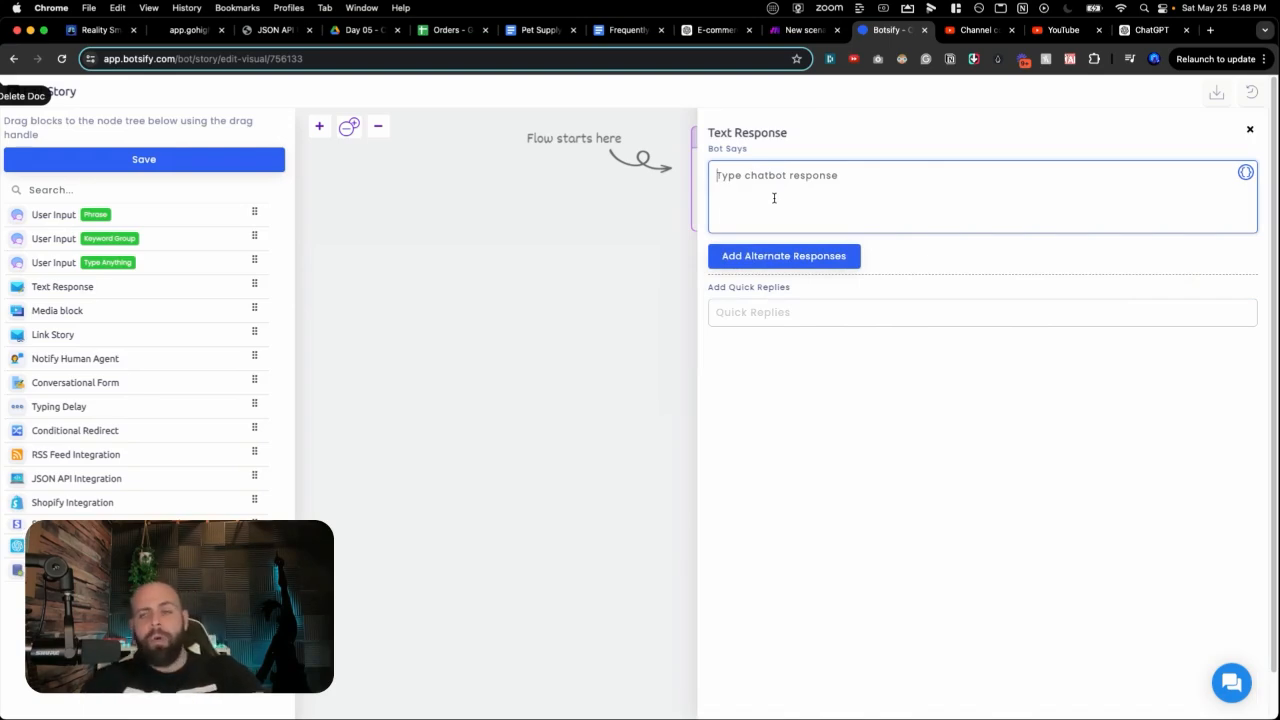
pyautogui.write('Can I ')
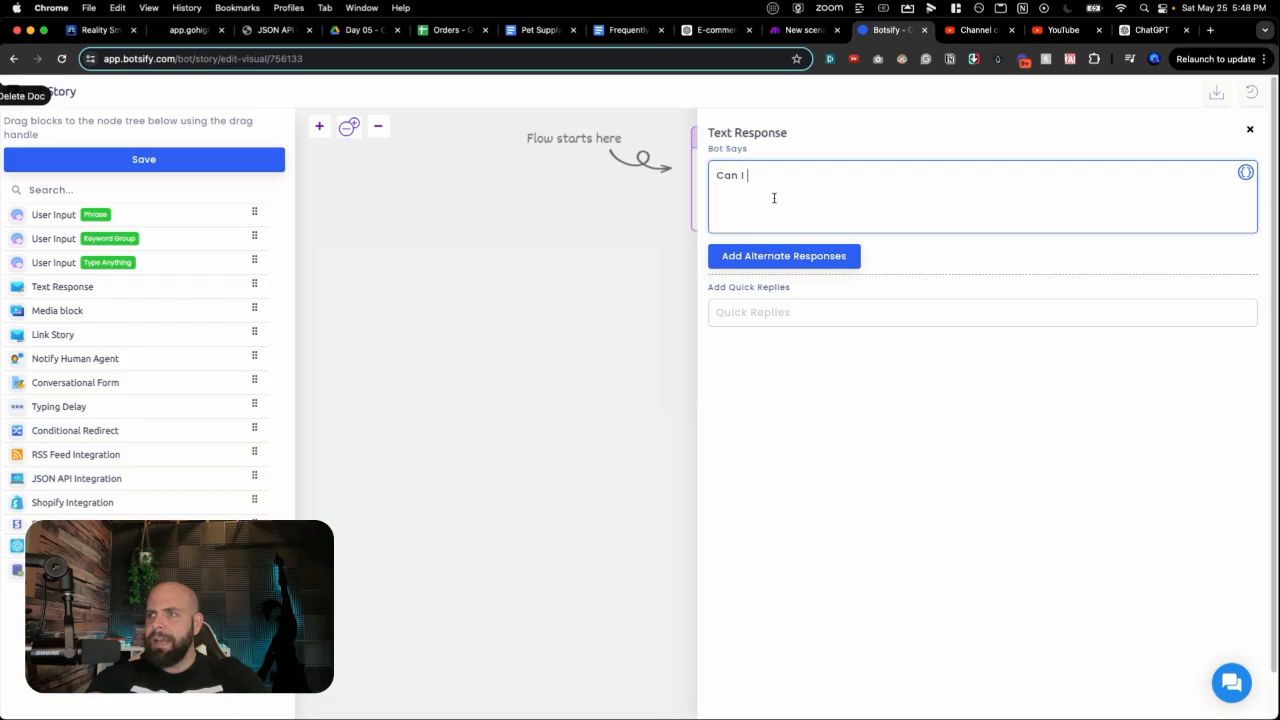
pyautogui.write('get your Order ID please?')
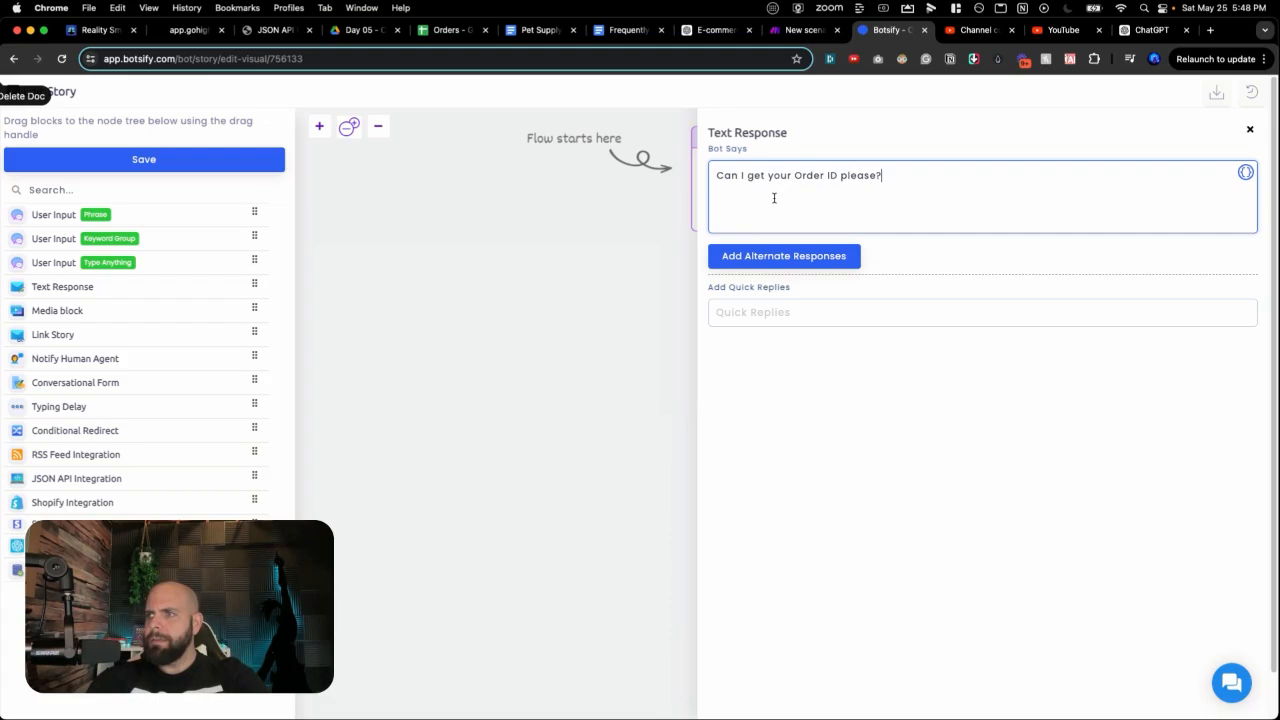
pyautogui.click(658, 347)
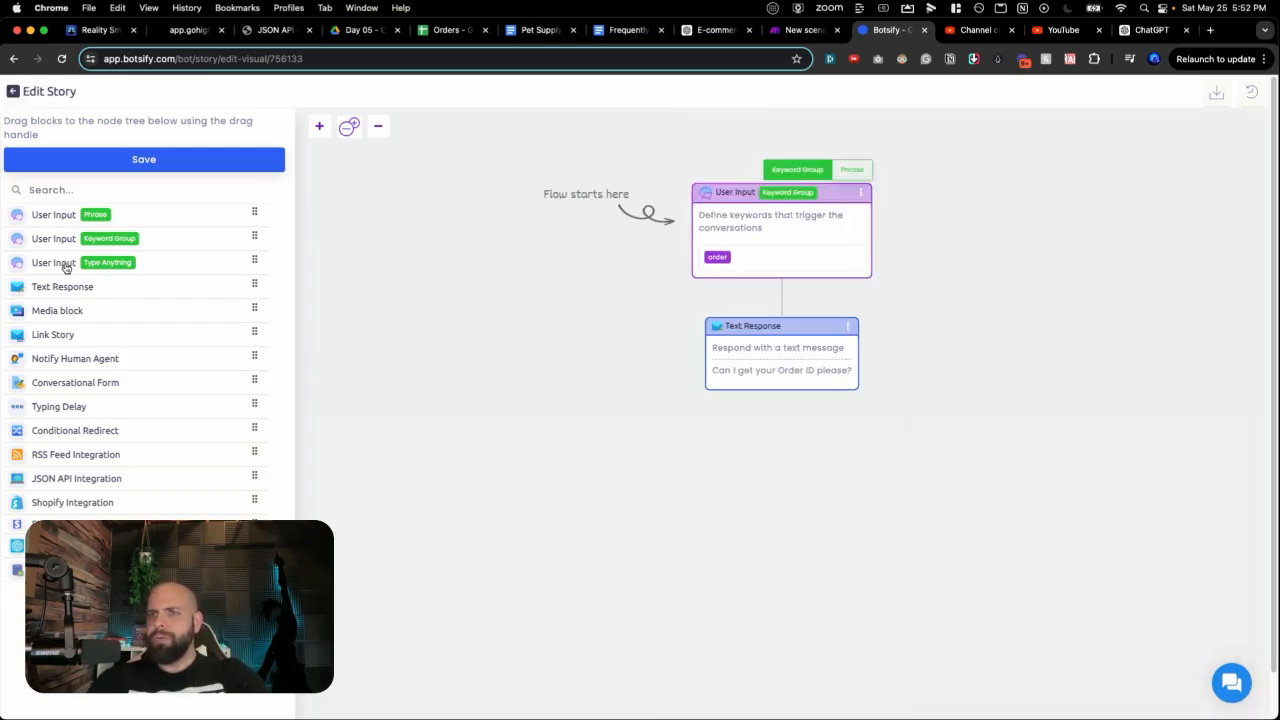
# Step: Add a Type Anything User Input and a JSON API Integration block below the reply
pyautogui.moveTo(254, 262); pyautogui.dragTo(800, 410)
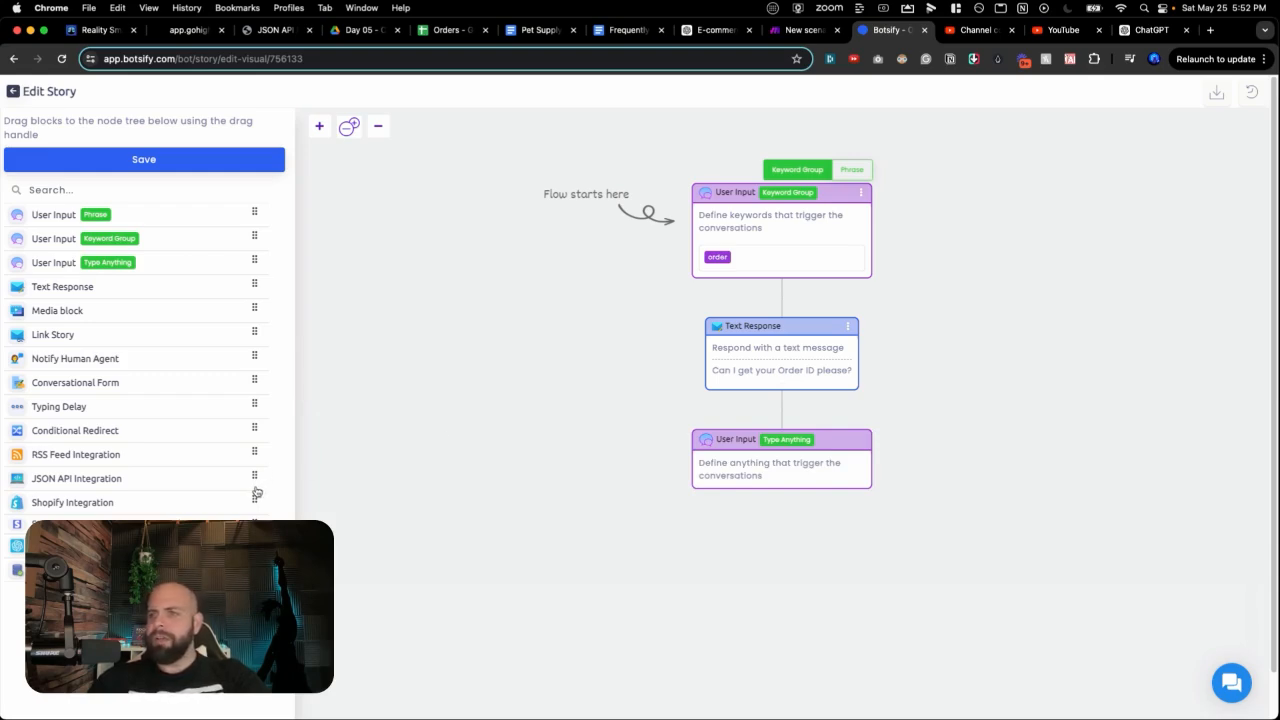
pyautogui.moveTo(254, 477); pyautogui.dragTo(784, 510)
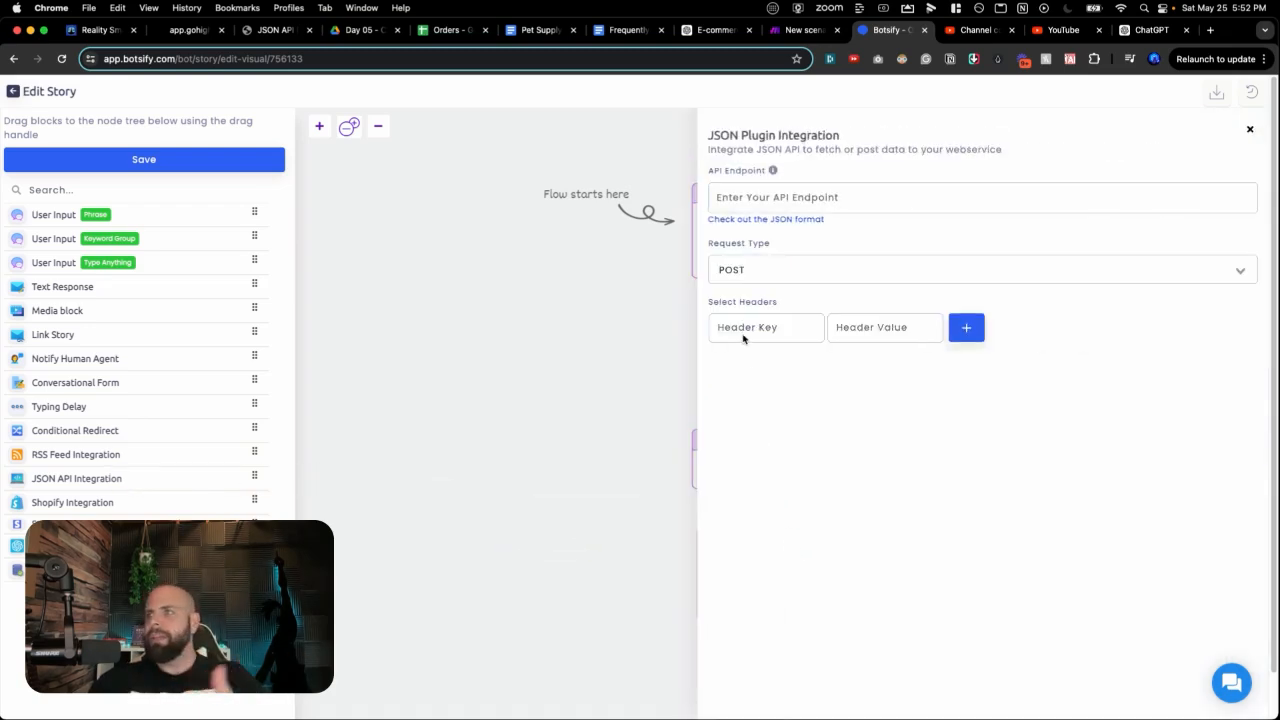
pyautogui.click(803, 30)
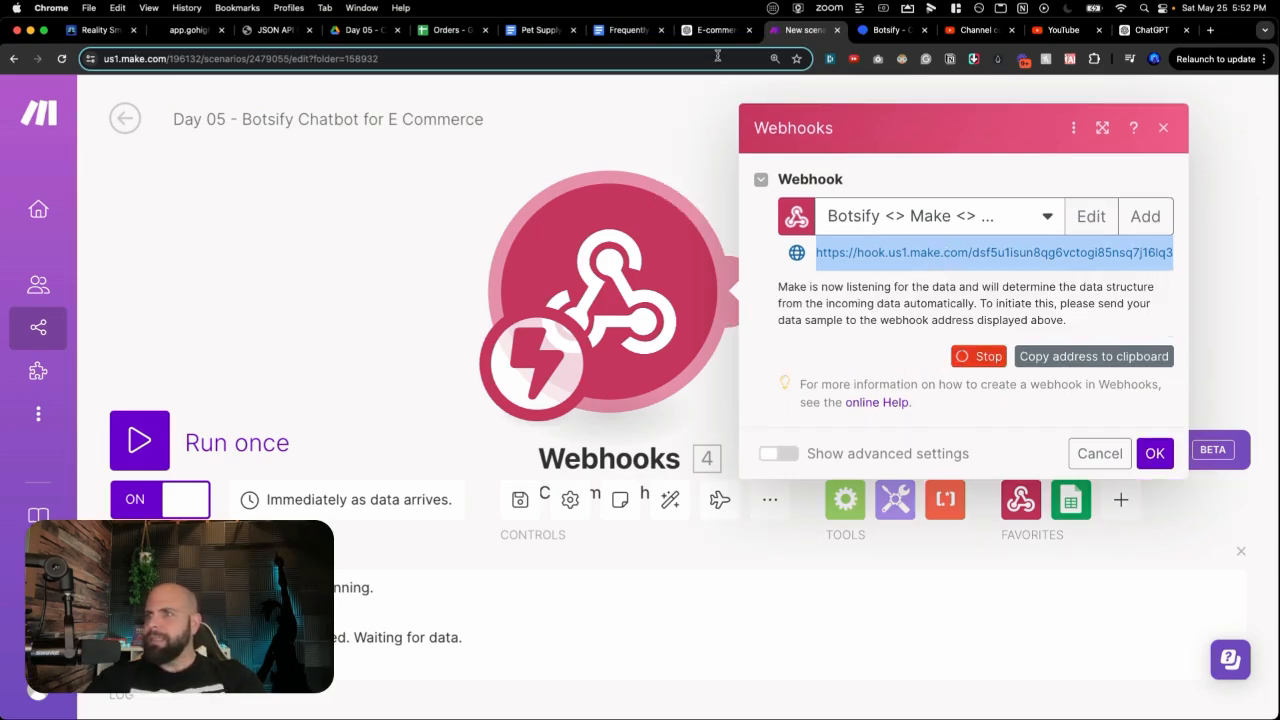
pyautogui.click(866, 32)
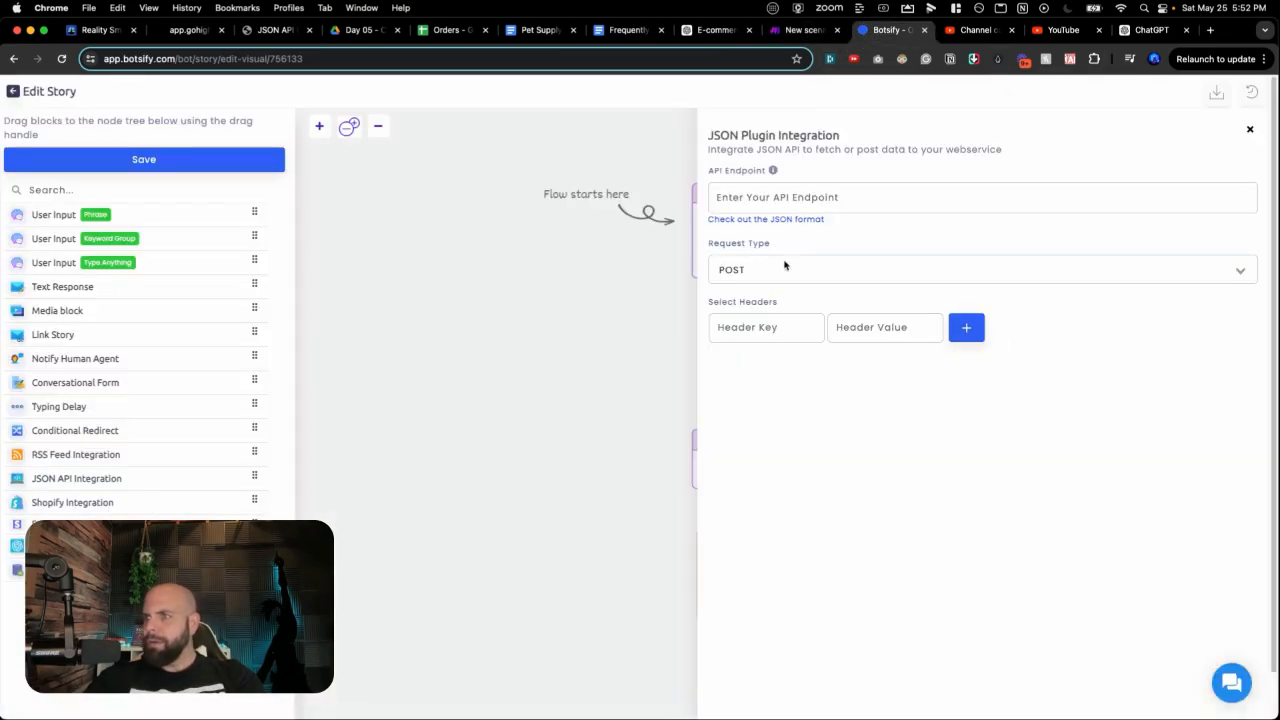
# Step: Set the JSON API endpoint to the Make webhook URL with GET, and save the story
pyautogui.click(770, 197)
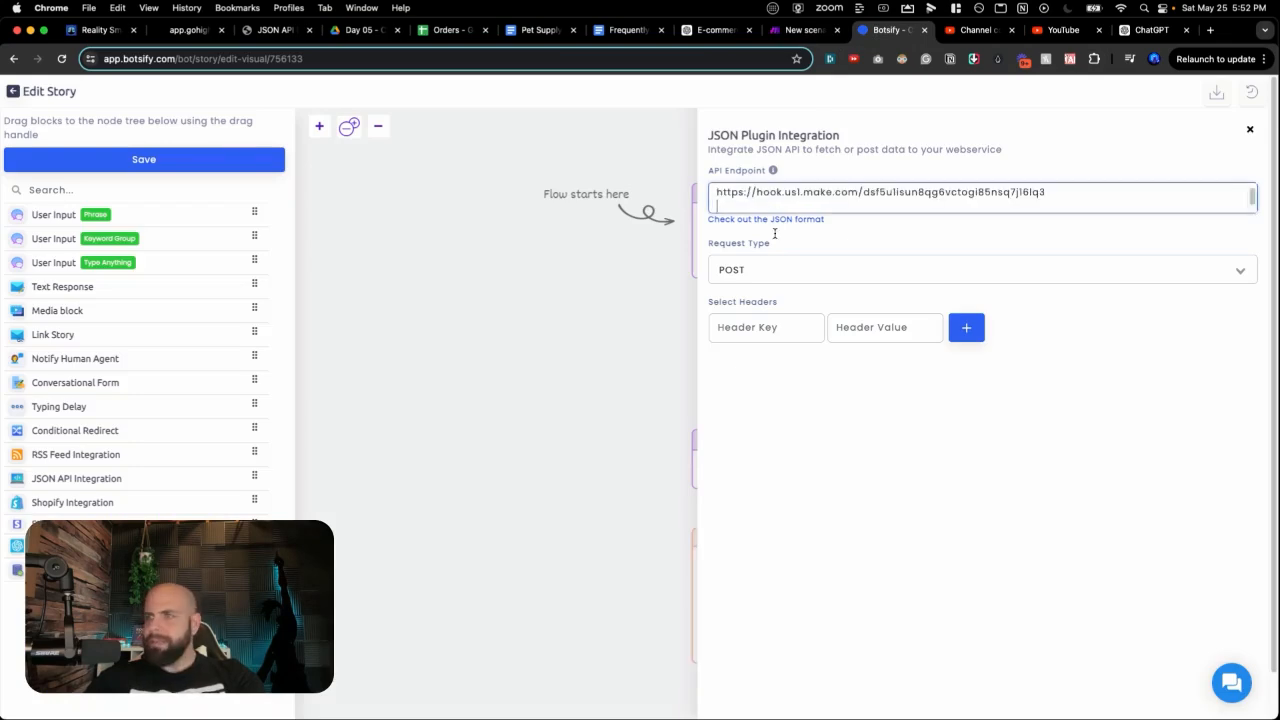
pyautogui.click(776, 266)
pyautogui.click(772, 292)
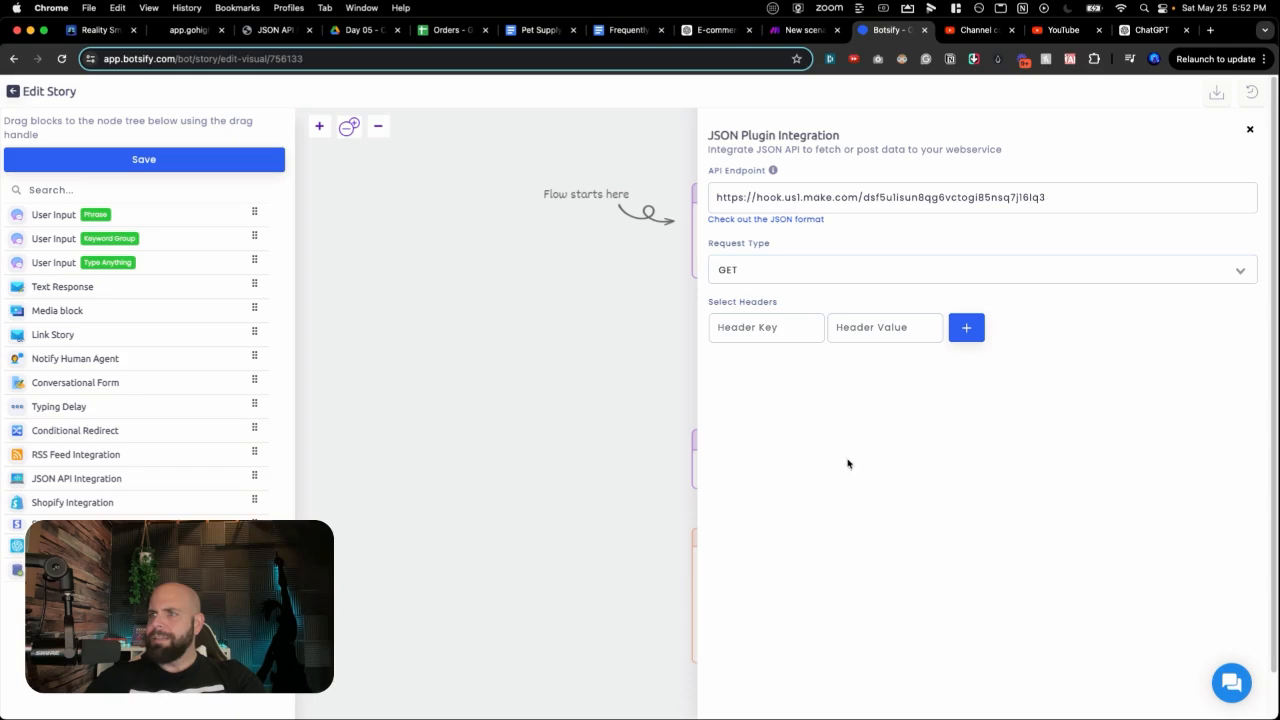
pyautogui.click(578, 565)
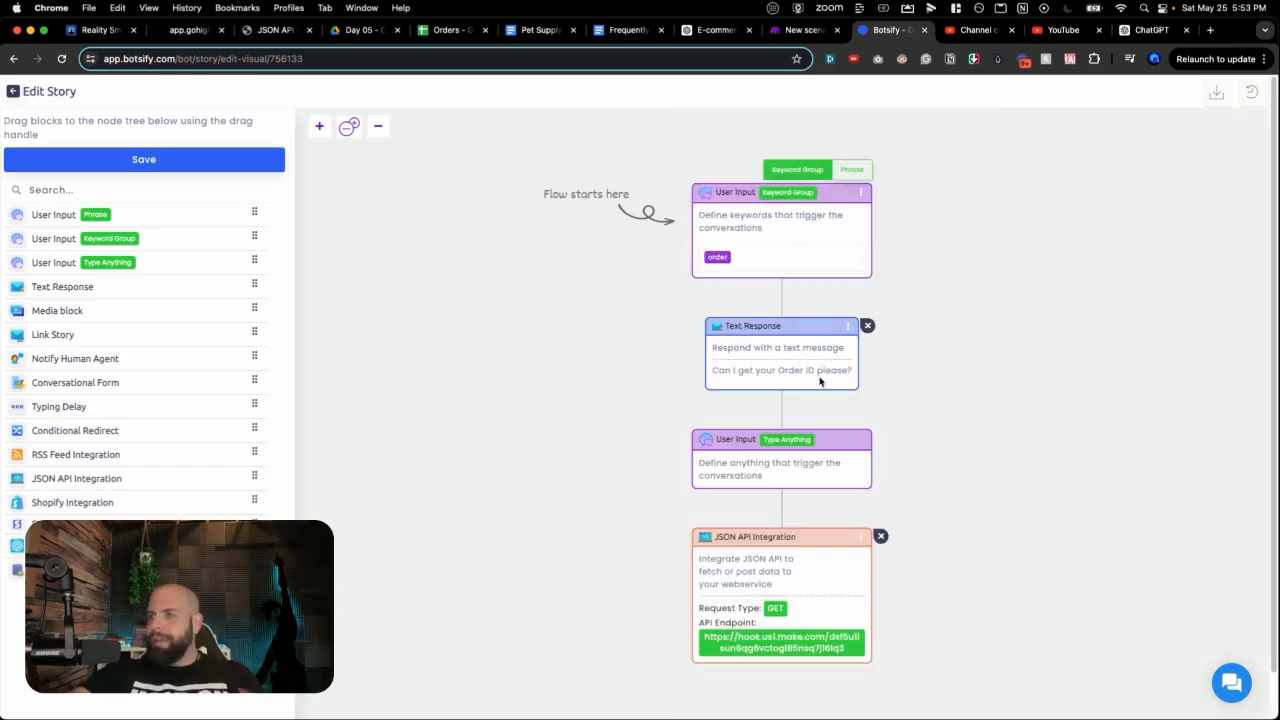
pyautogui.click(152, 158)
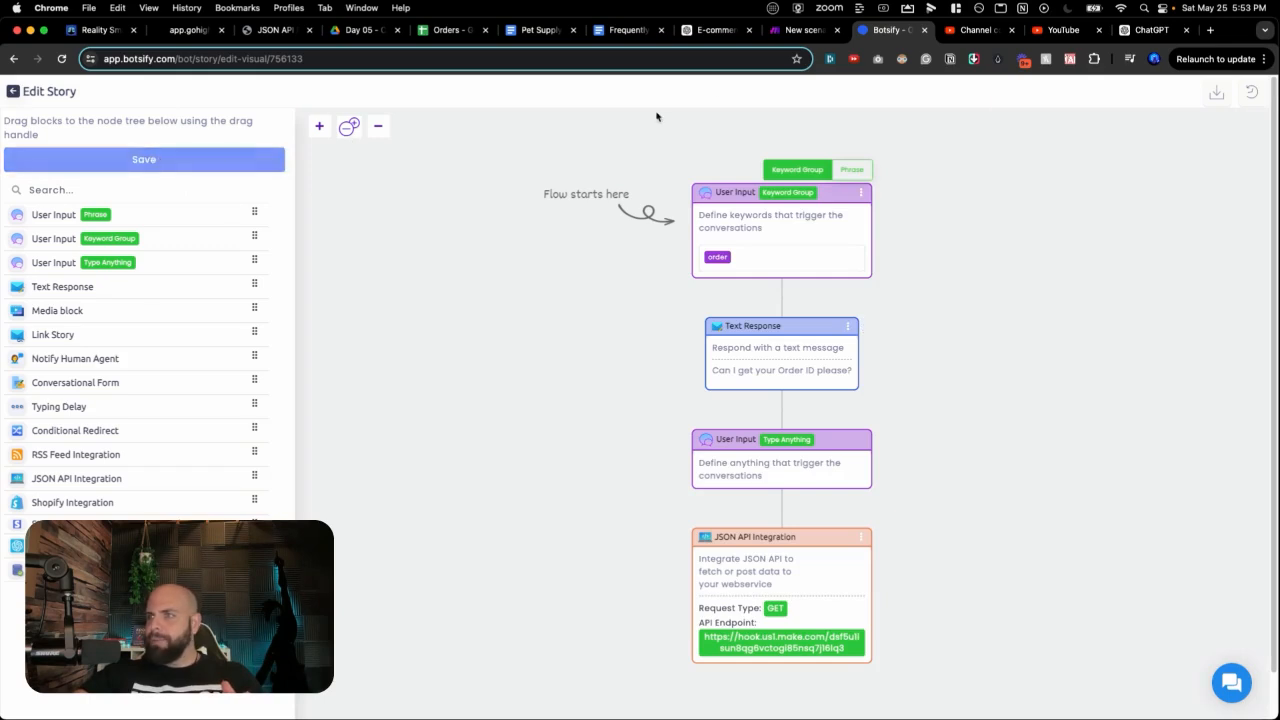
# Step: Confirm the webhook, run the Make scenario once, and open Botsify's test chat
pyautogui.click(800, 30)
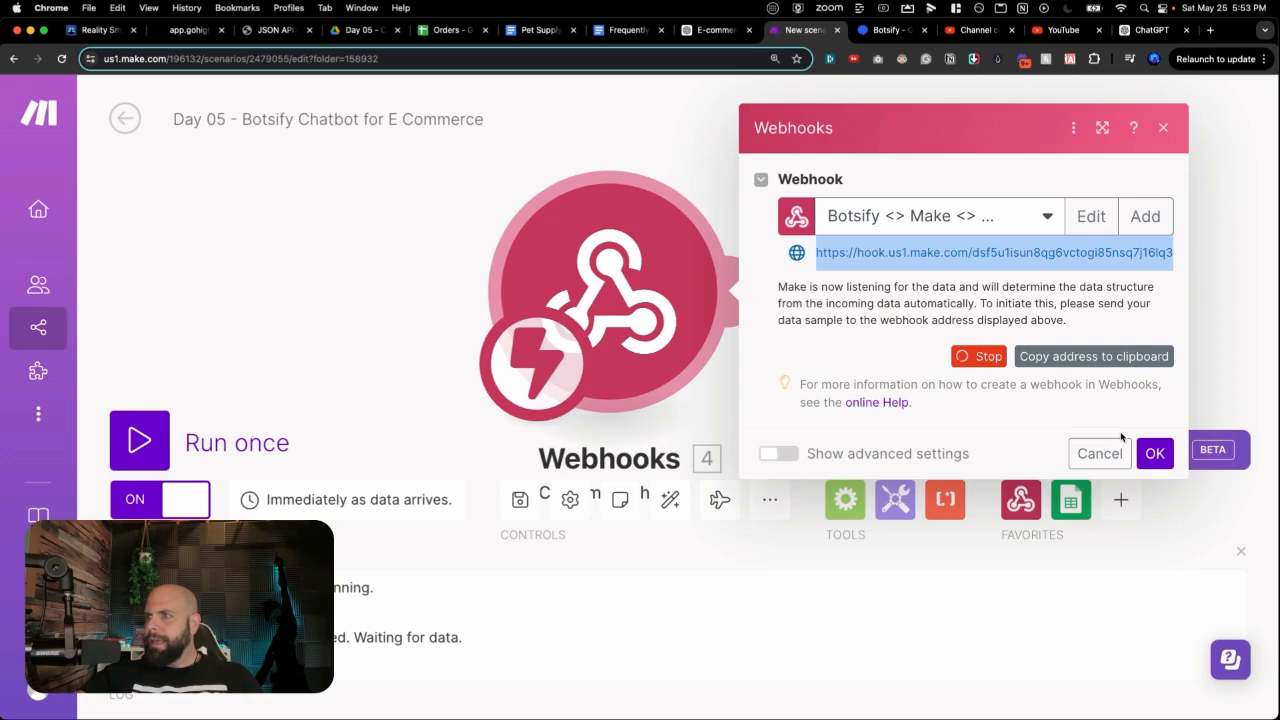
pyautogui.click(1150, 453)
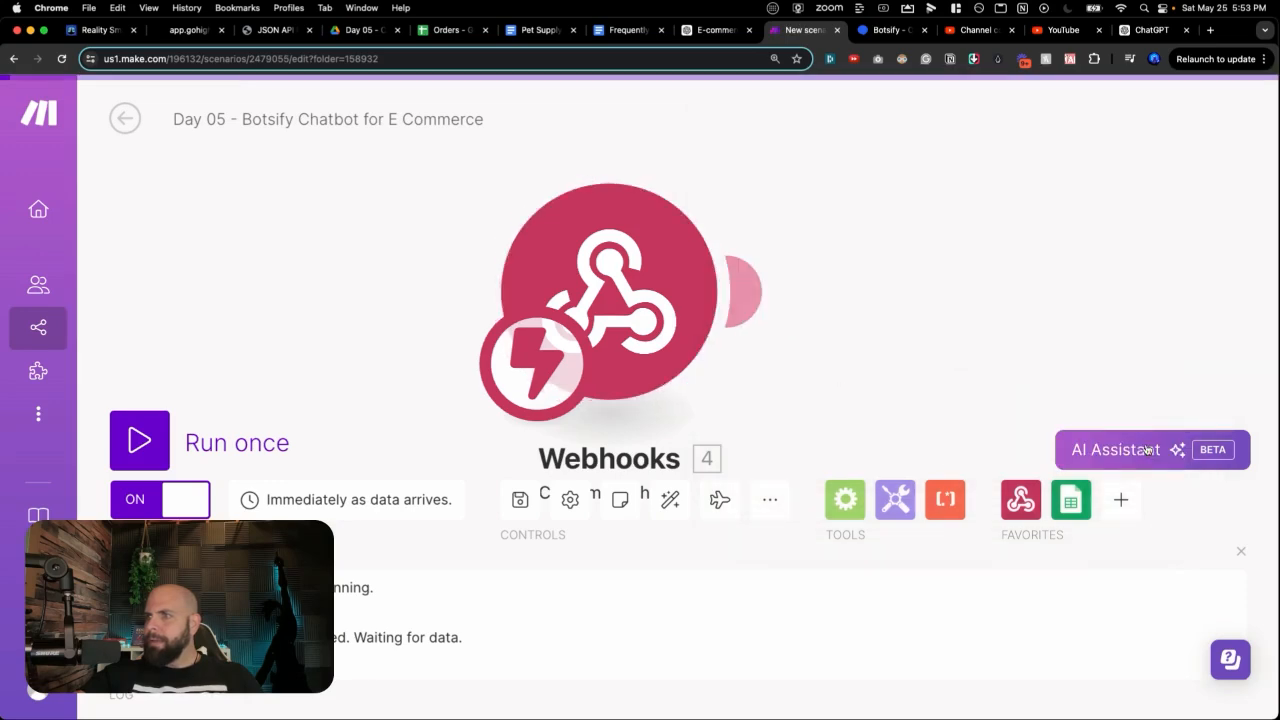
pyautogui.click(139, 440)
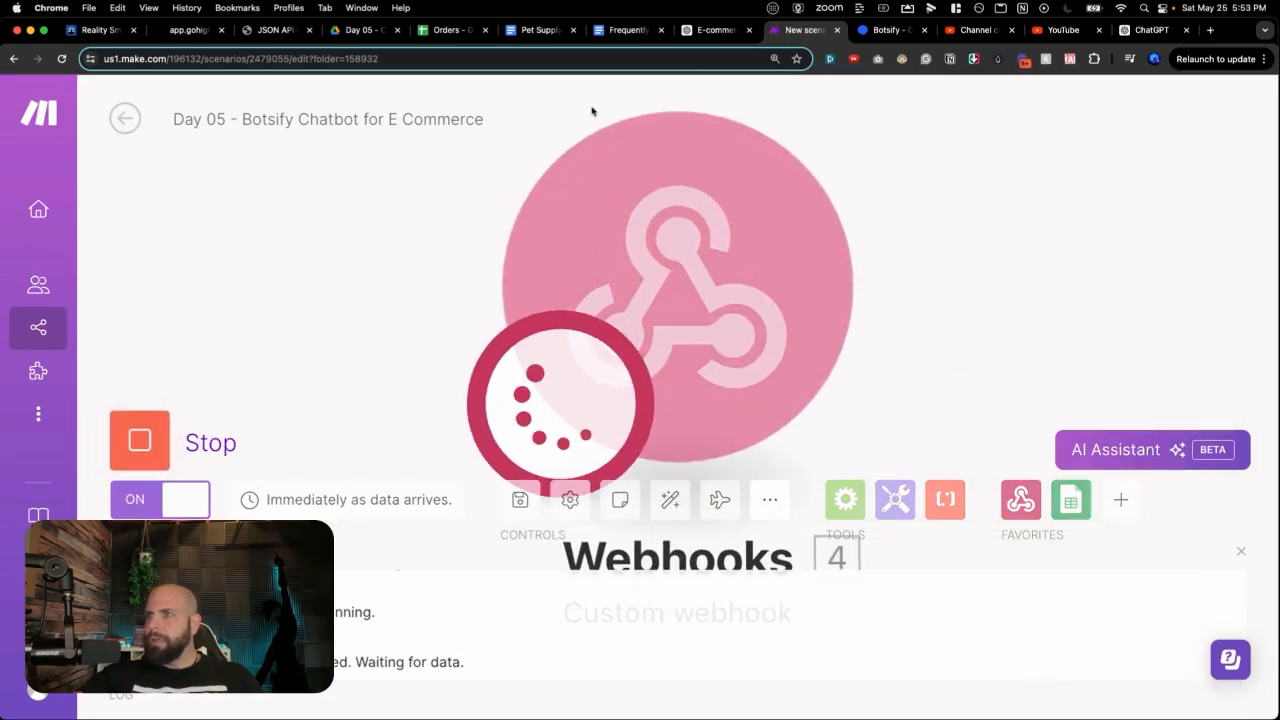
pyautogui.click(885, 30)
pyautogui.click(1231, 682)
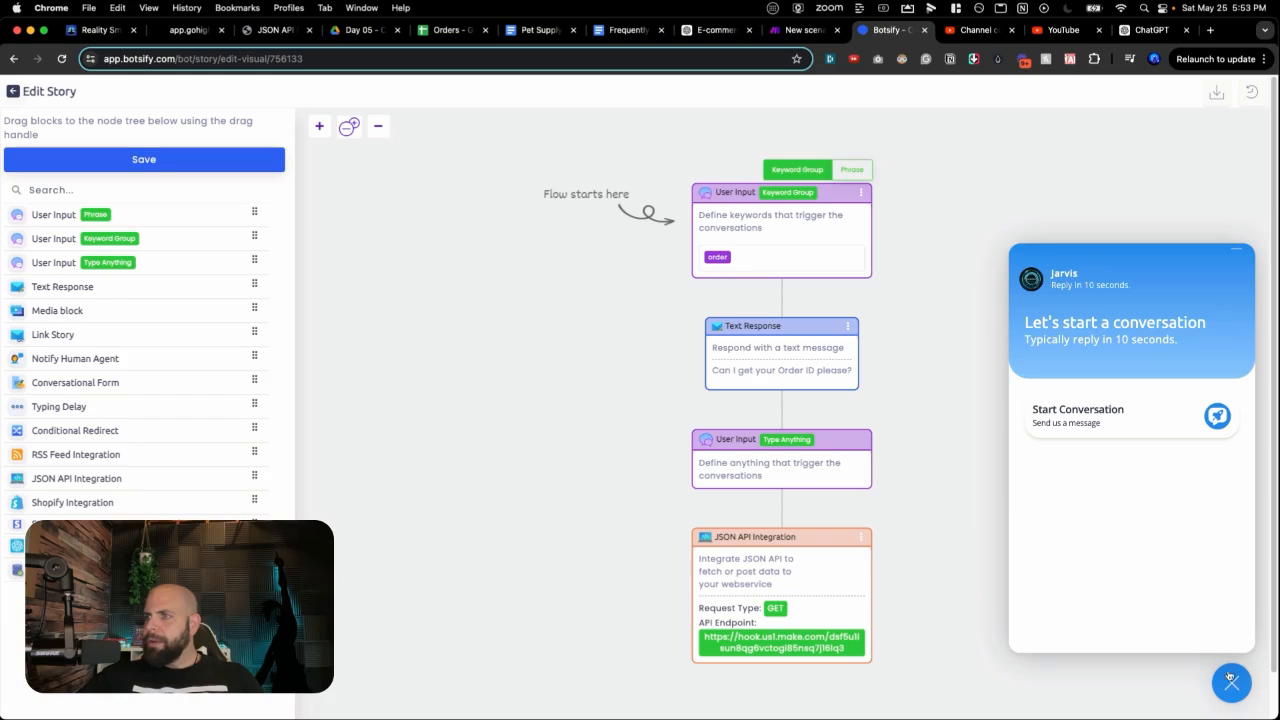
# Step: In the test chat, ask 'Where is my order?' and answer with an order ID
pyautogui.click(1086, 426)
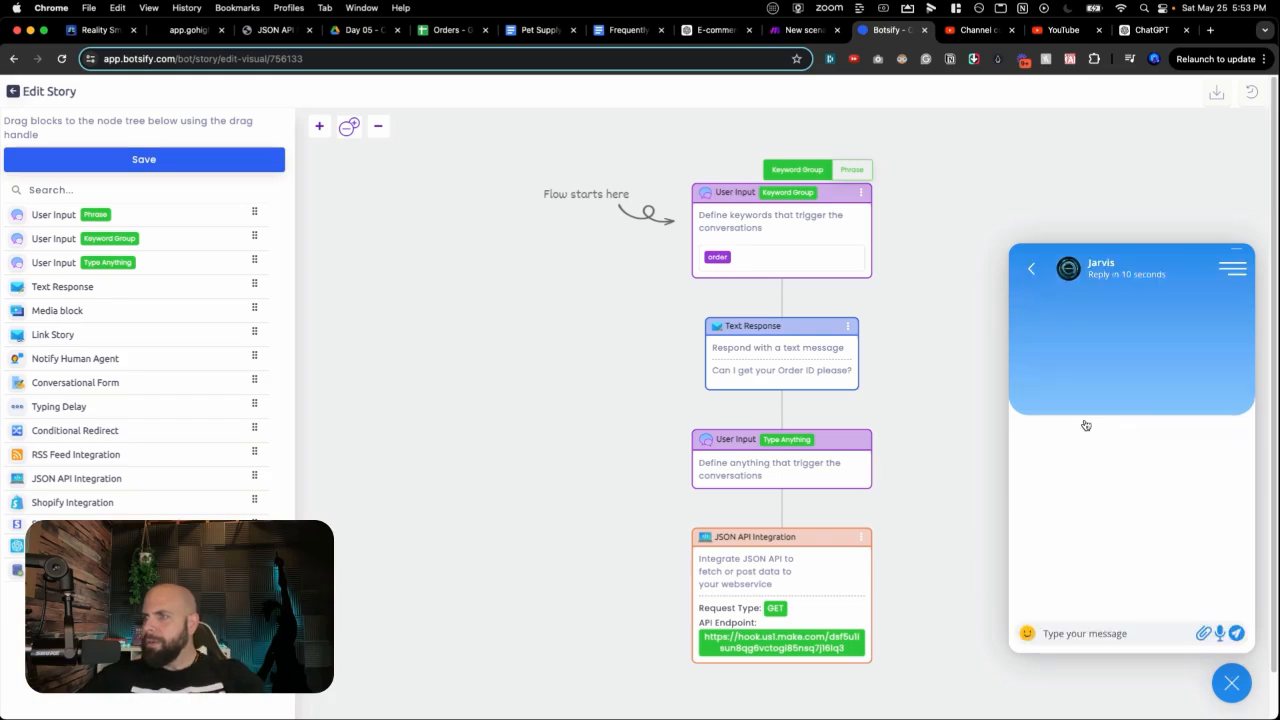
pyautogui.click(1063, 628)
pyautogui.write('Whe')
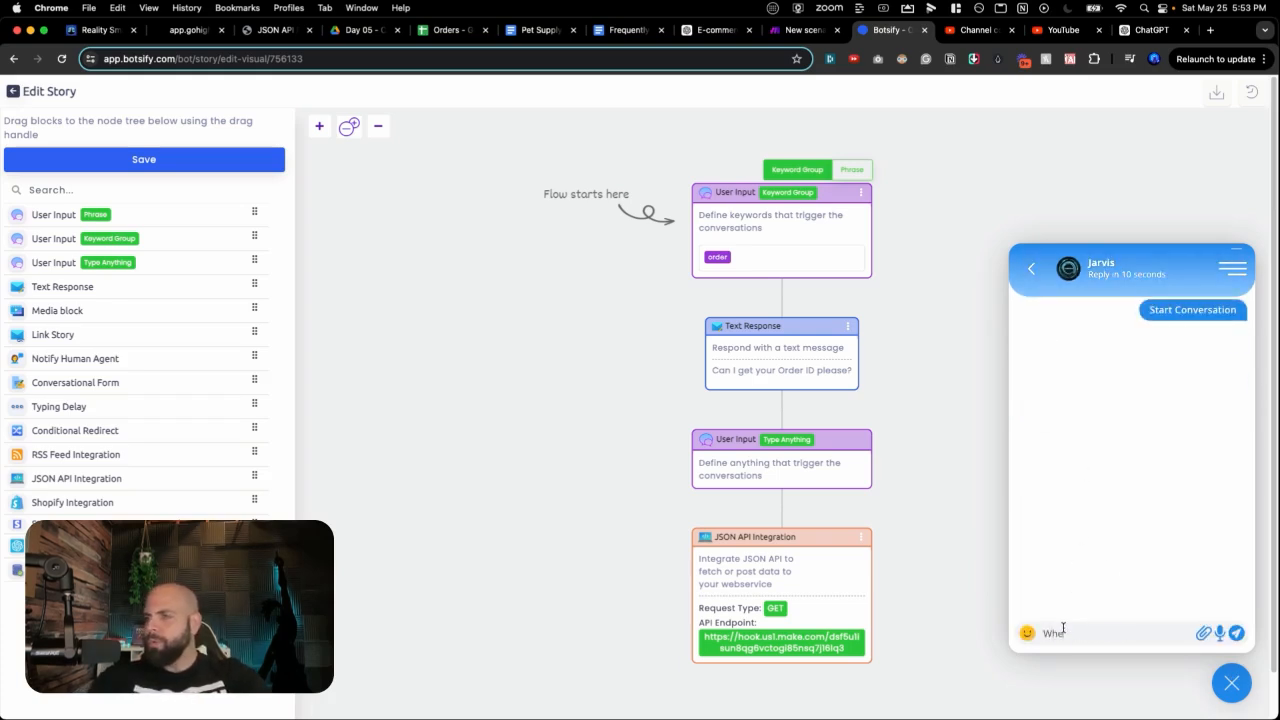
pyautogui.write('re is my order')
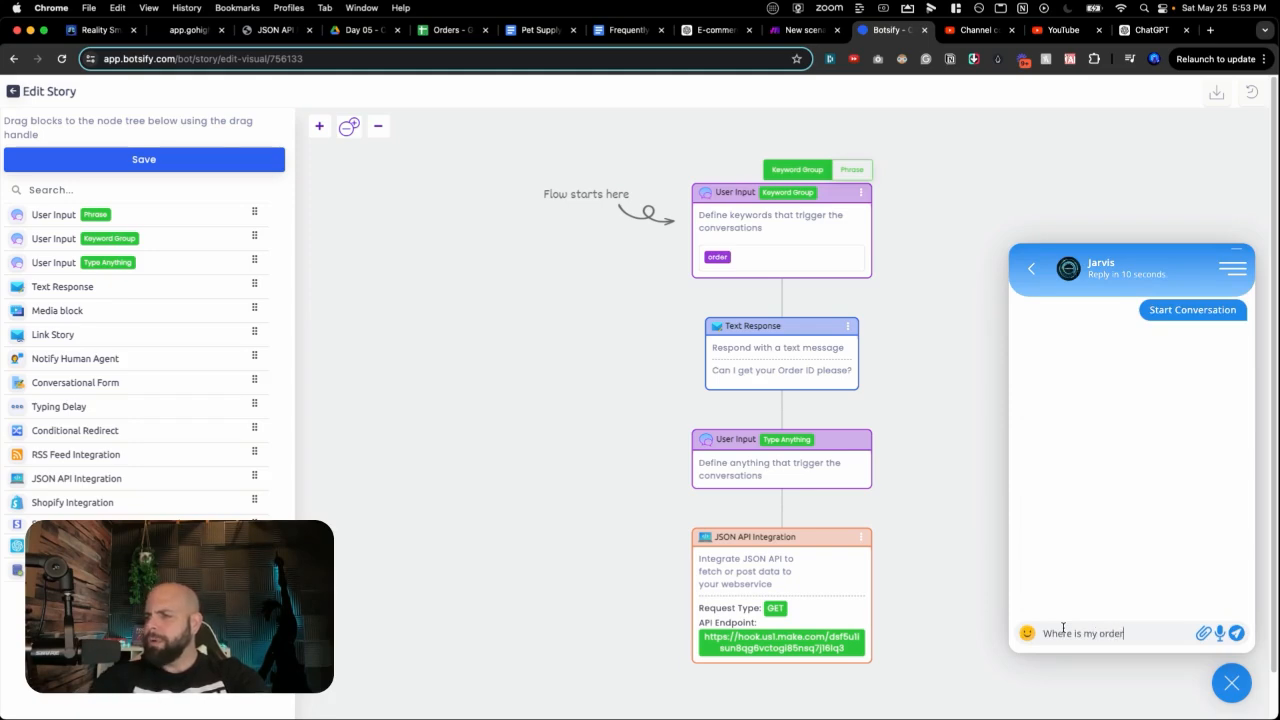
pyautogui.write('?')
pyautogui.press('Return')
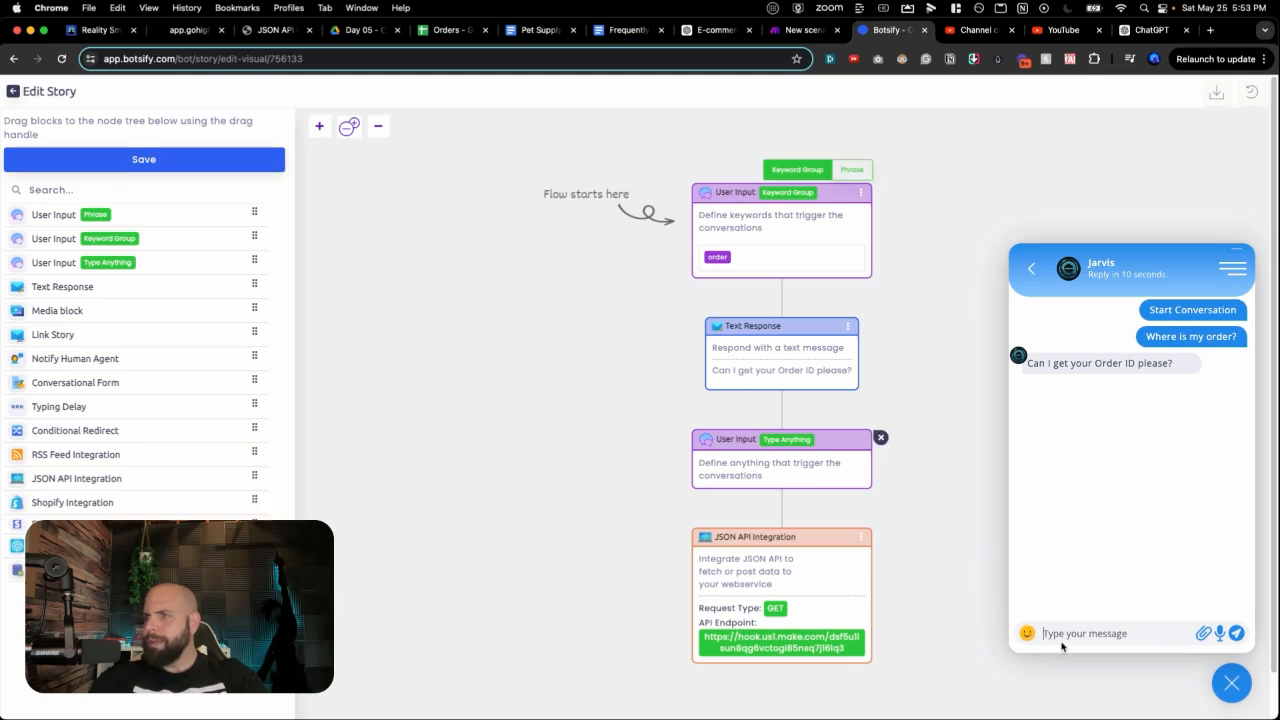
pyautogui.write('1234')
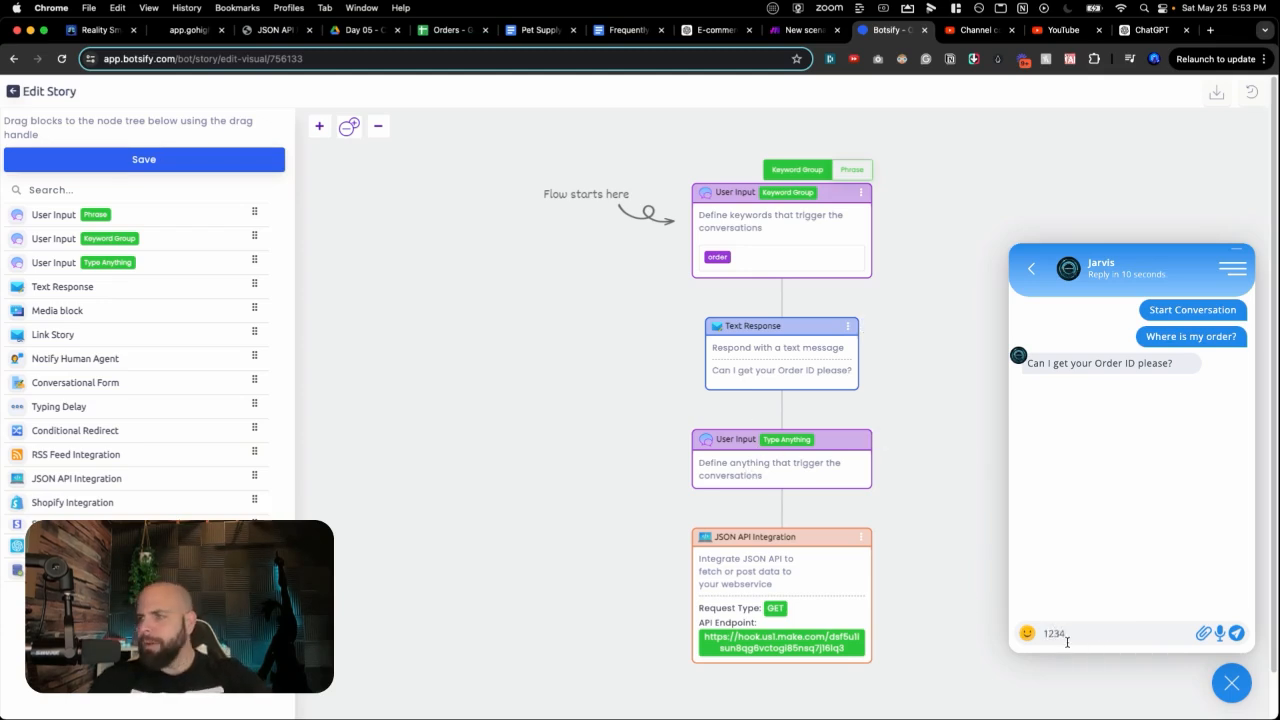
pyautogui.press('Return')
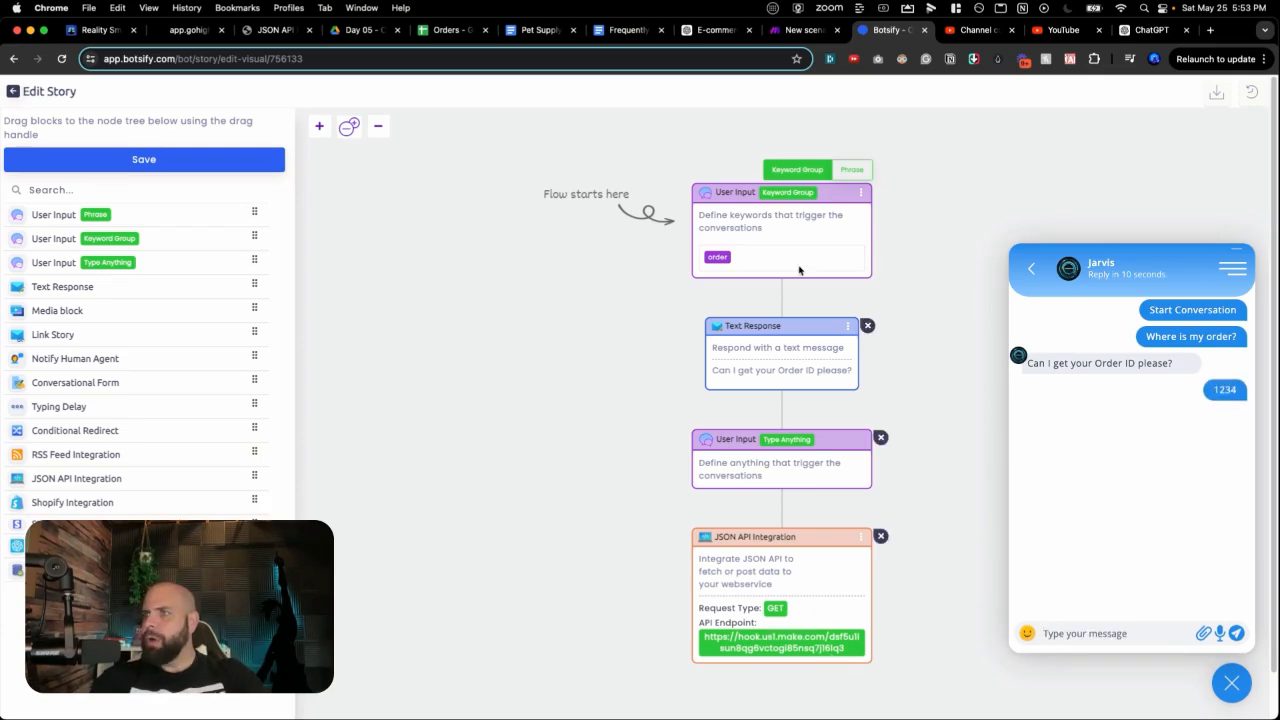
pyautogui.click(806, 29)
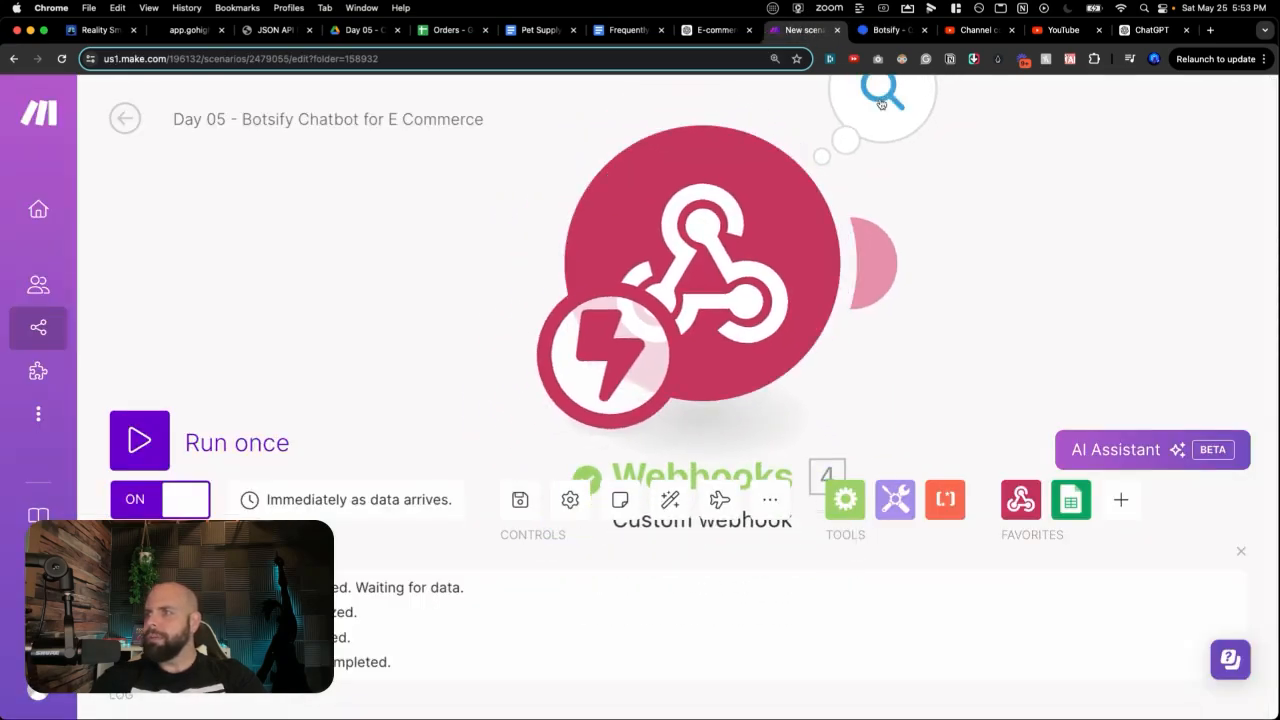
# Step: Confirm the webhook bundle's last_user_msg holds the sent order ID, then open the Orders sheet
pyautogui.click(863, 124)
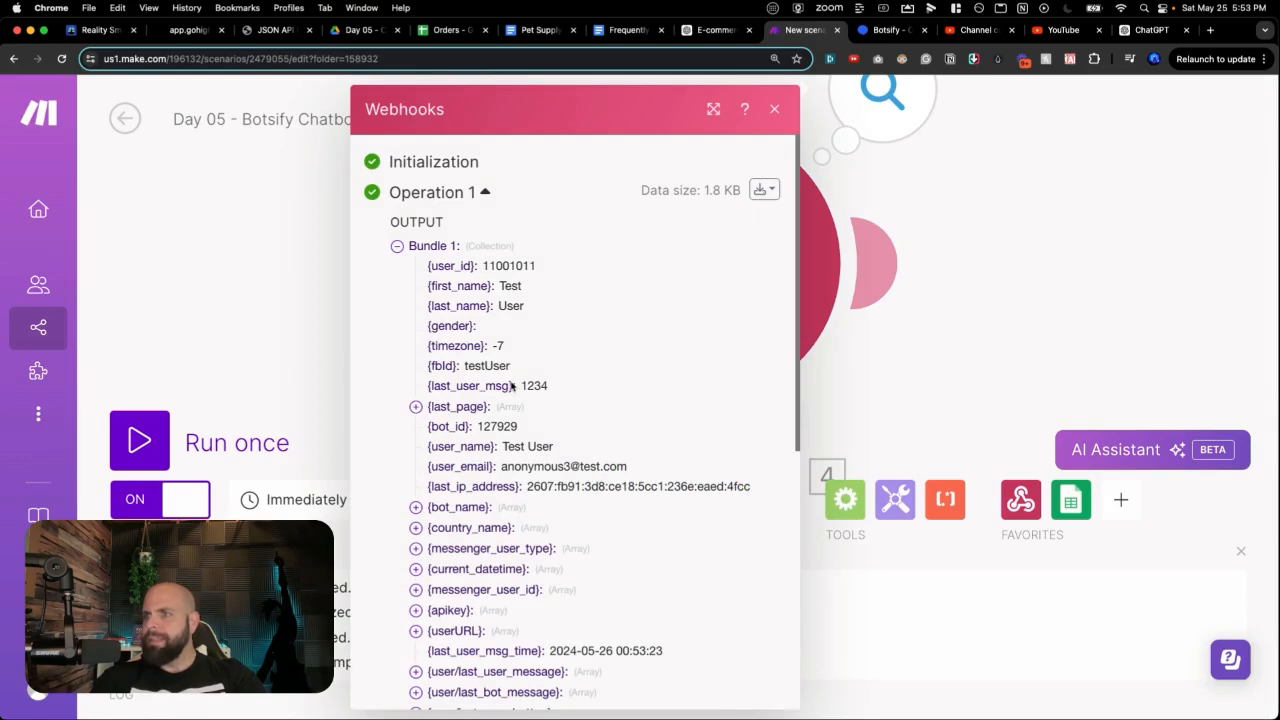
pyautogui.moveTo(474, 366); pyautogui.dragTo(544, 386)
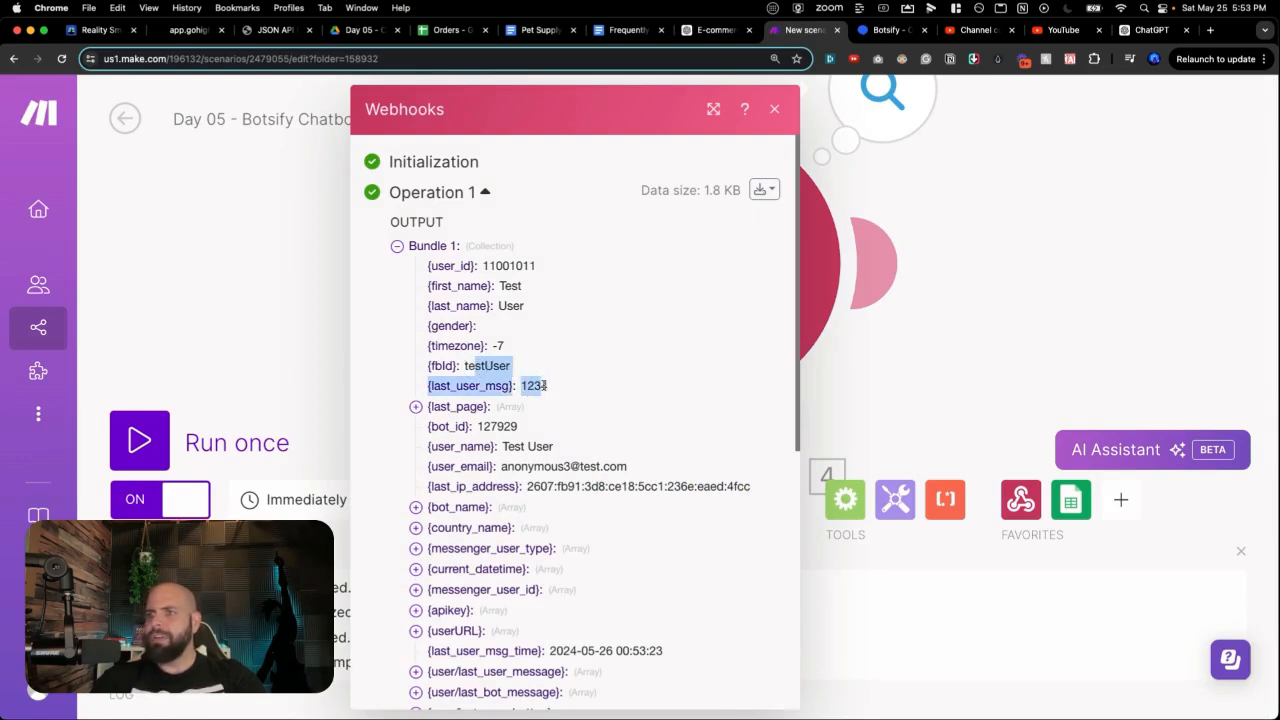
pyautogui.click(774, 109)
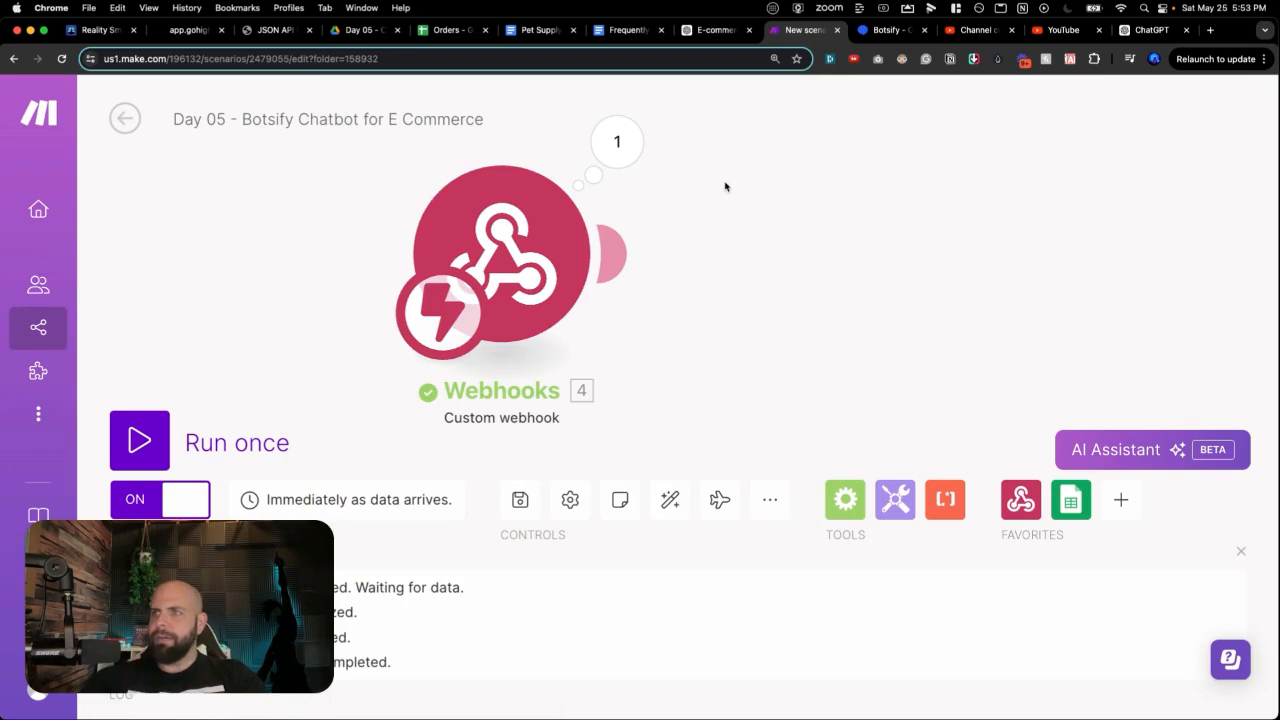
pyautogui.click(430, 30)
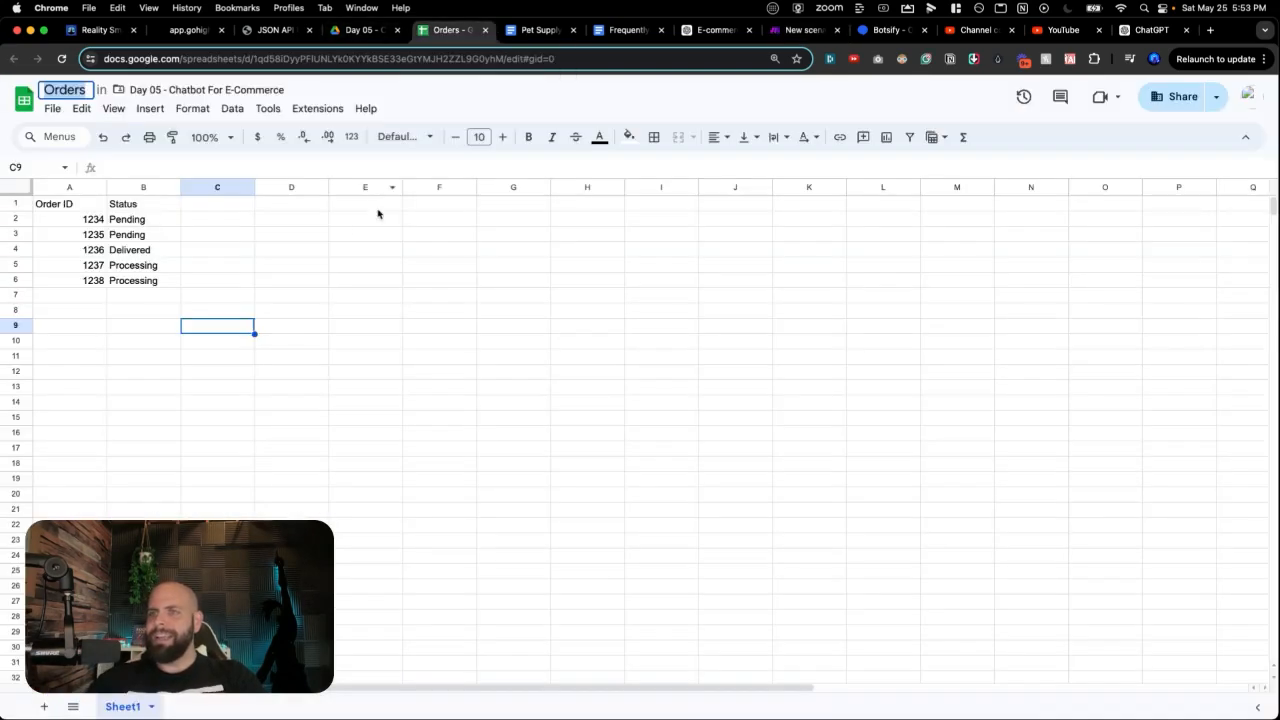
# Step: Review the Orders sheet's Order ID and Status columns, then return to Make
pyautogui.click(278, 209)
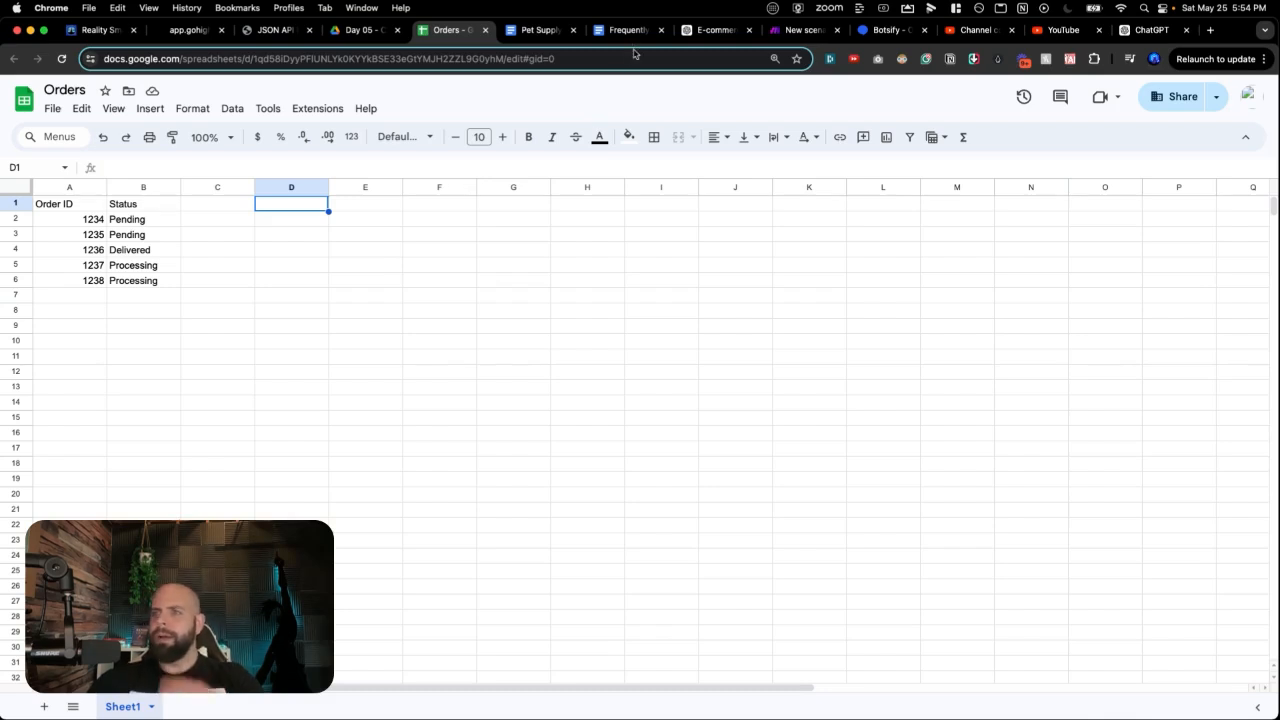
pyautogui.click(789, 36)
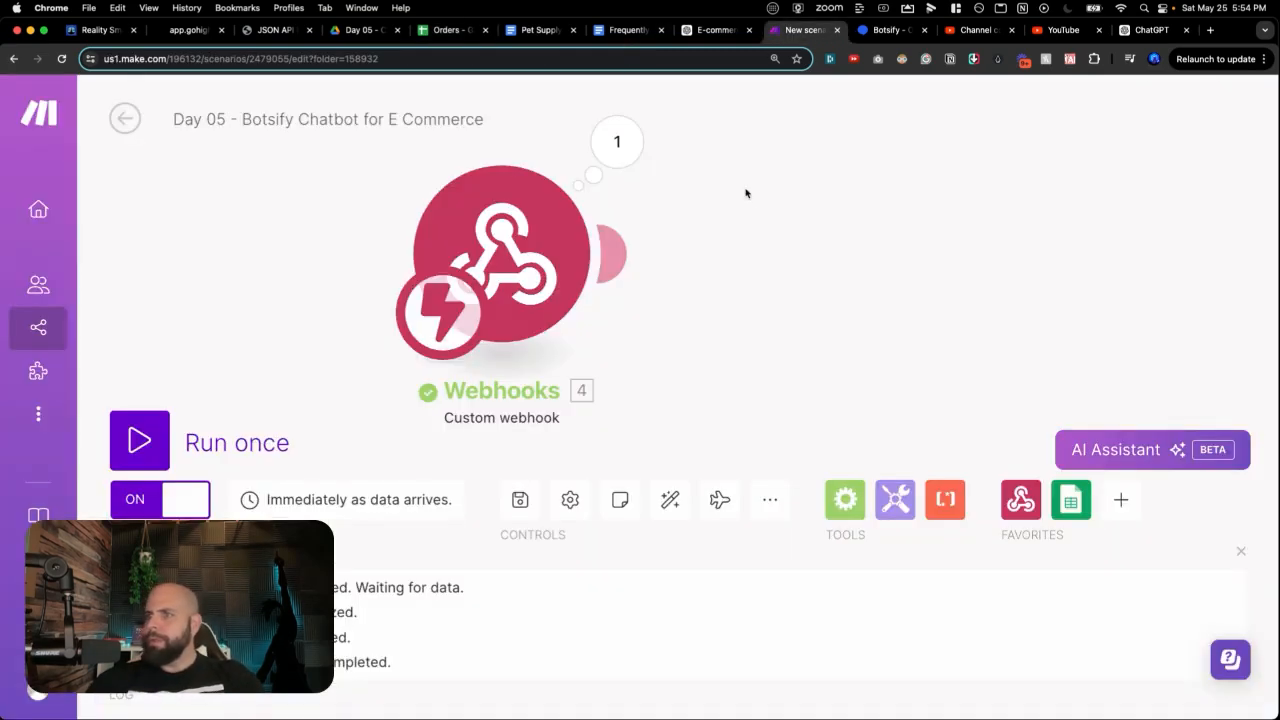
# Step: Add a Google Sheets Search Rows module using the Orders spreadsheet
pyautogui.click(757, 251)
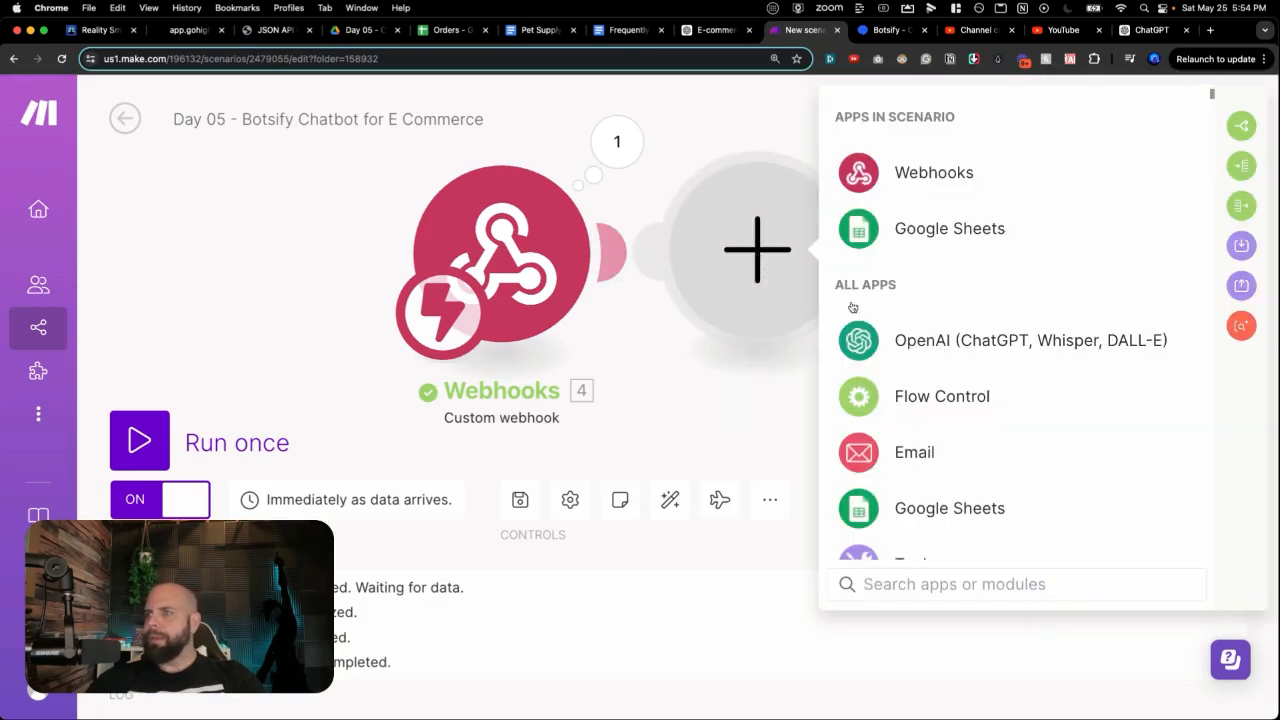
pyautogui.click(912, 236)
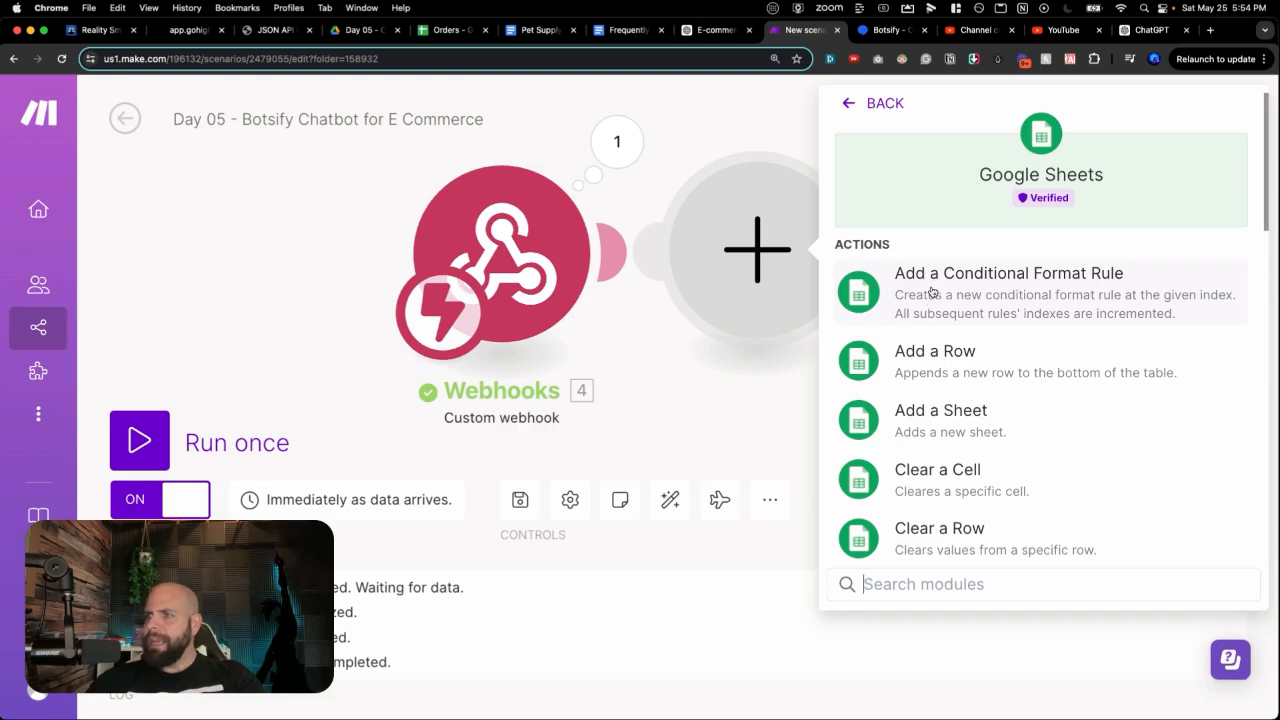
pyautogui.scroll(-5, 930, 420)
pyautogui.click(931, 463)
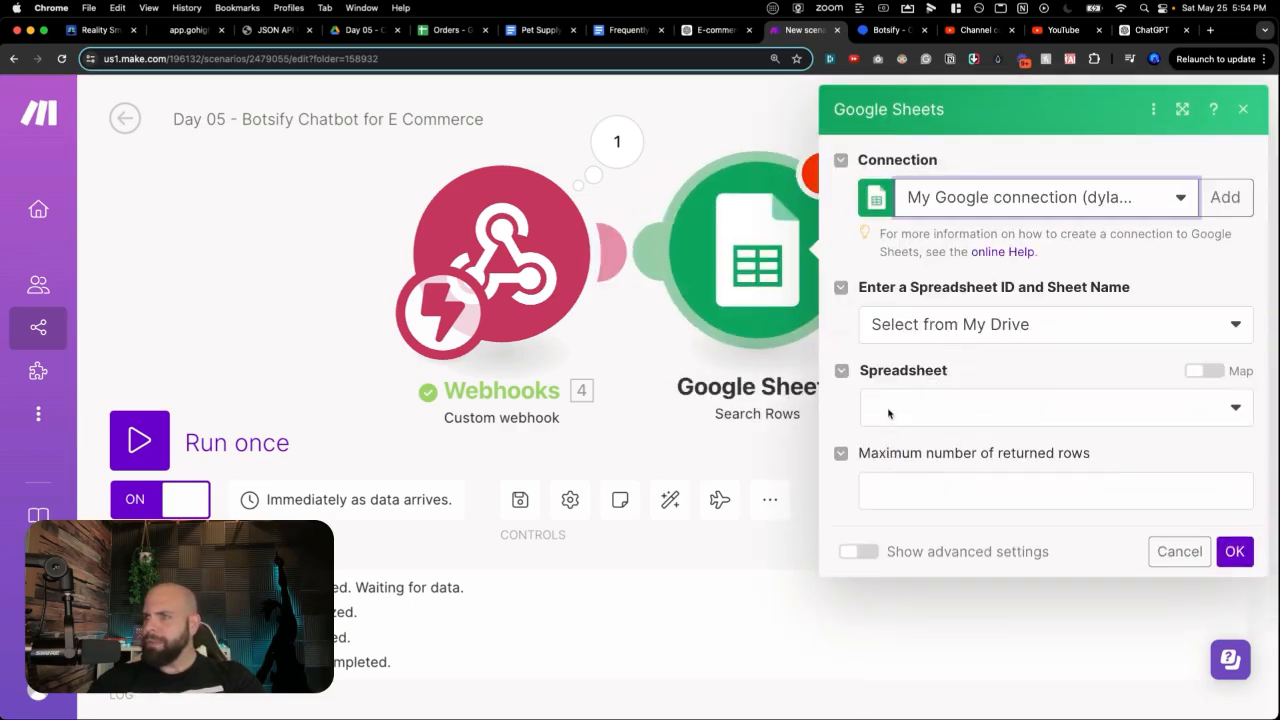
pyautogui.click(889, 408)
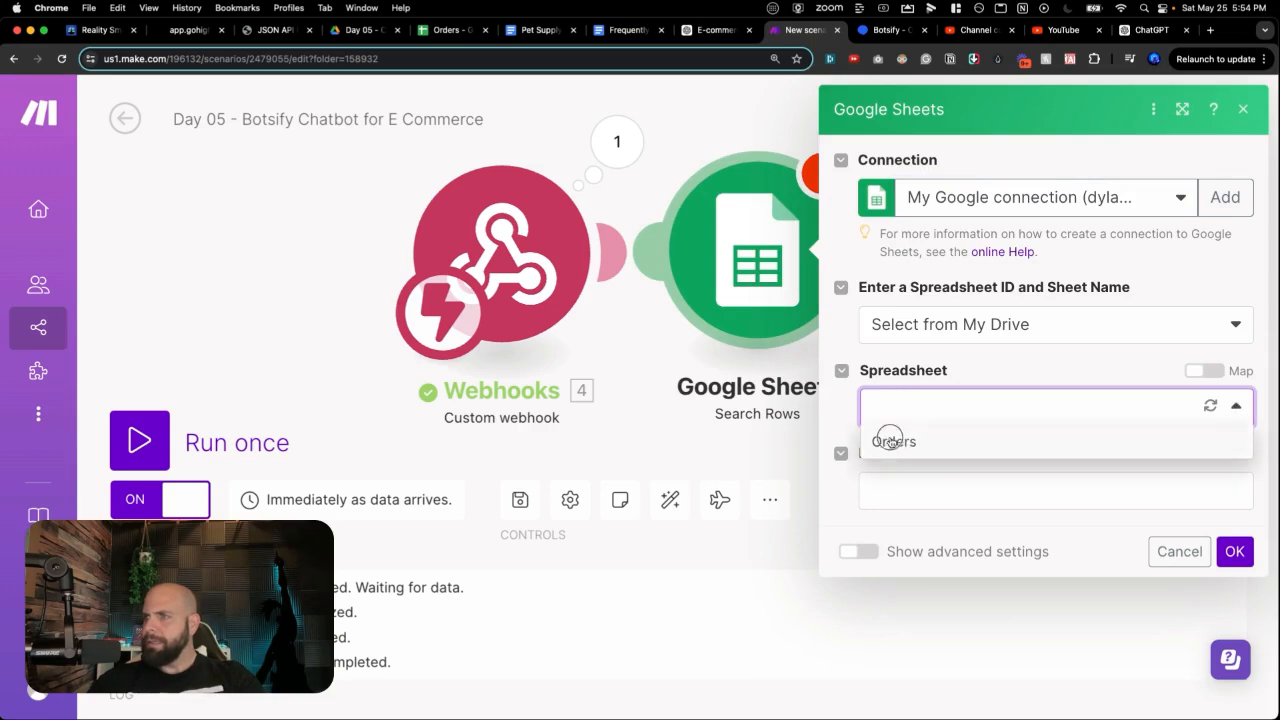
pyautogui.click(891, 440)
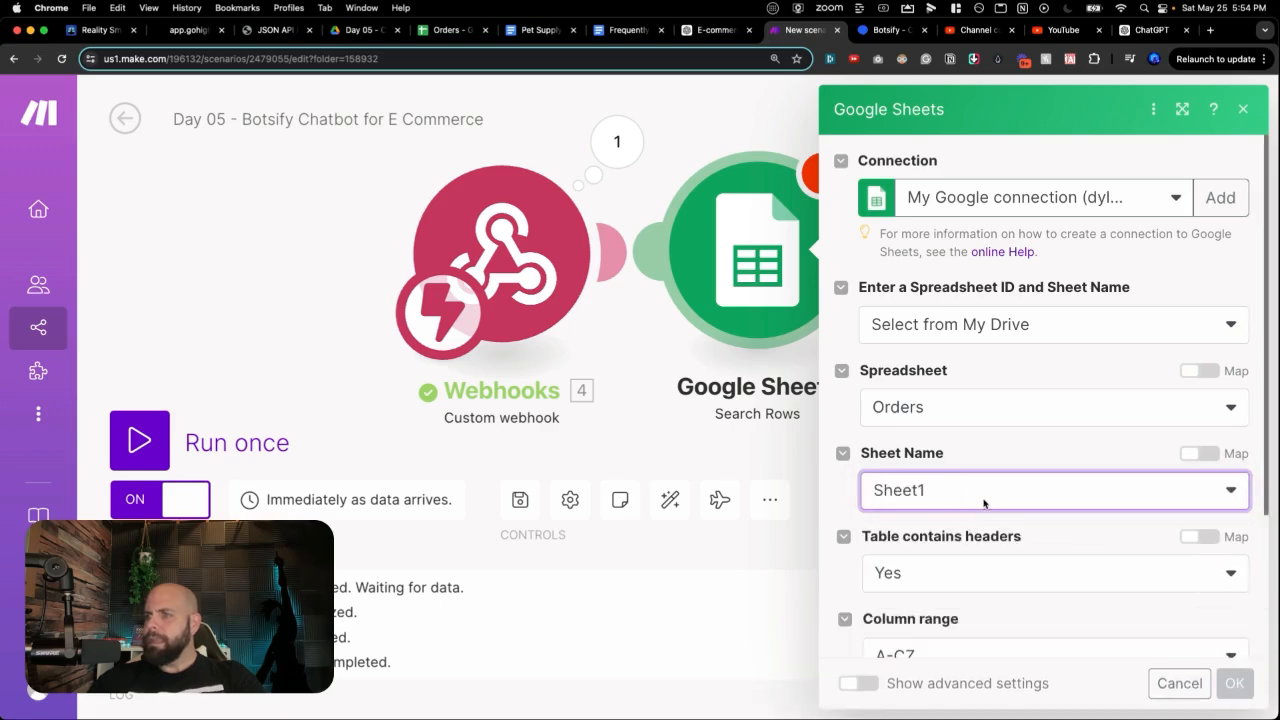
# Step: Filter rows where Order ID (A) equals the webhook's last_user_msg, and save the module
pyautogui.scroll(-3, 988, 508)
pyautogui.scroll(-3, 988, 508)
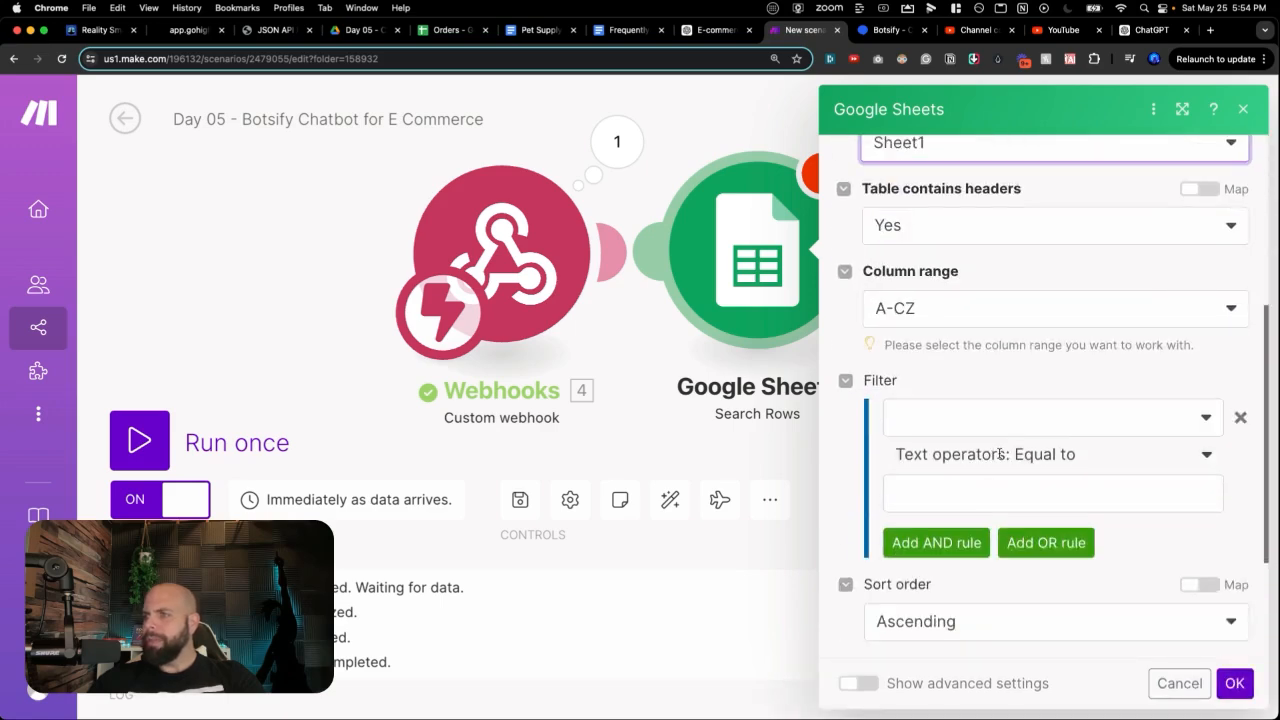
pyautogui.click(989, 432)
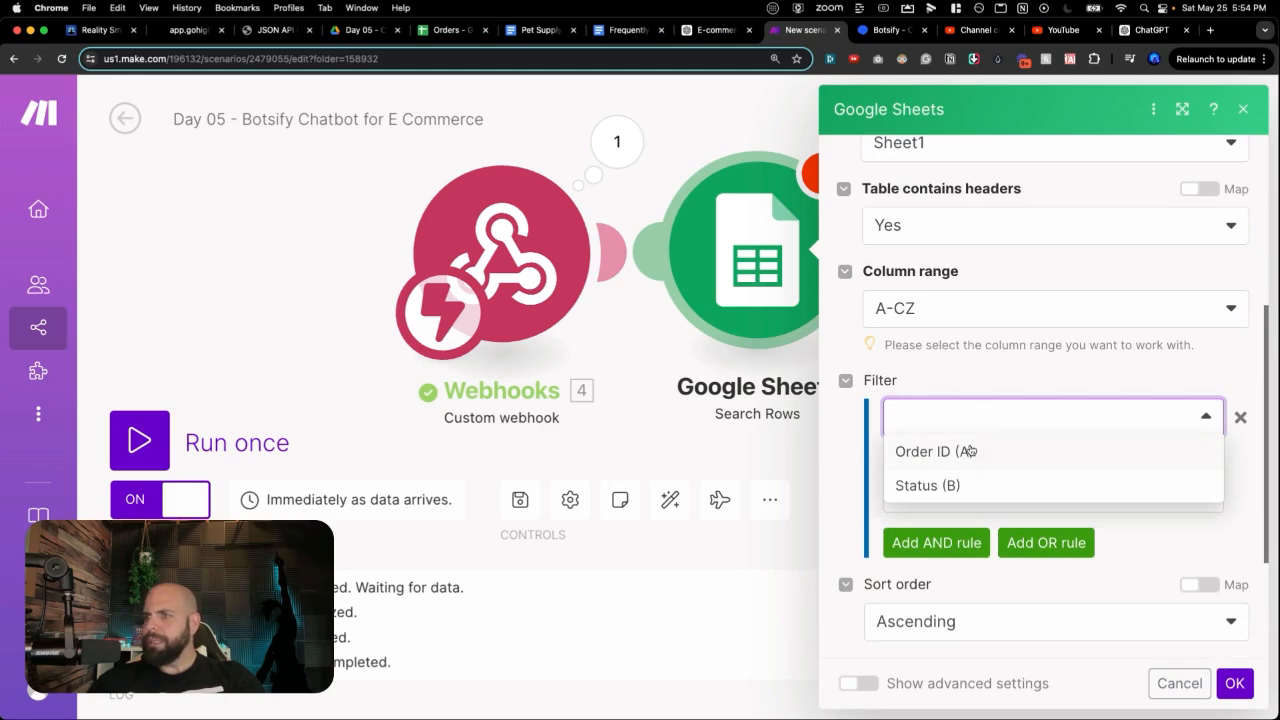
pyautogui.click(970, 452)
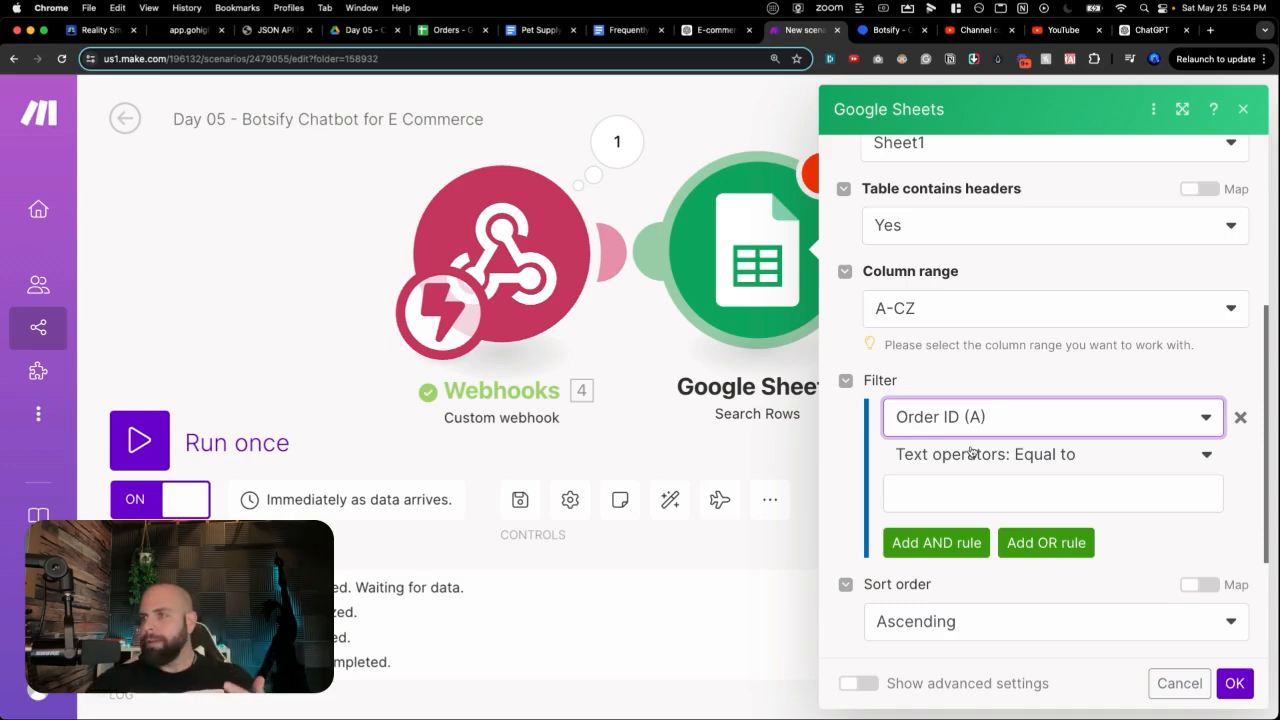
pyautogui.click(916, 502)
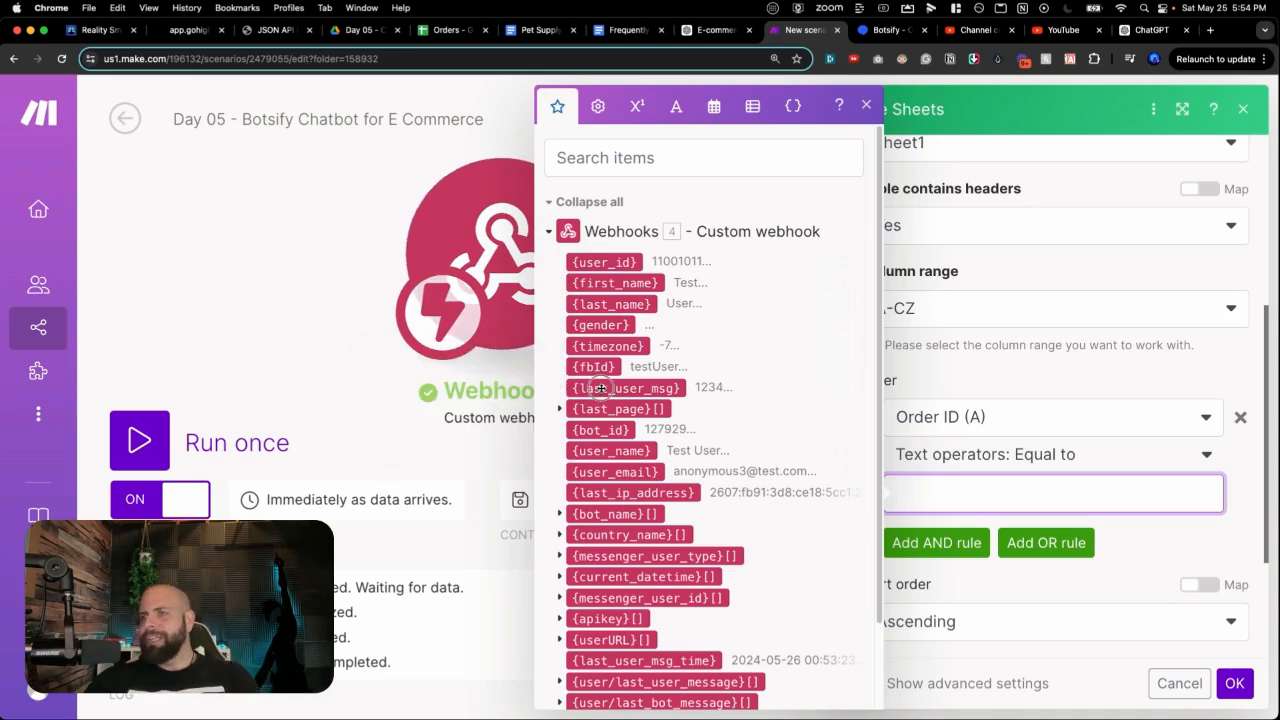
pyautogui.click(644, 390)
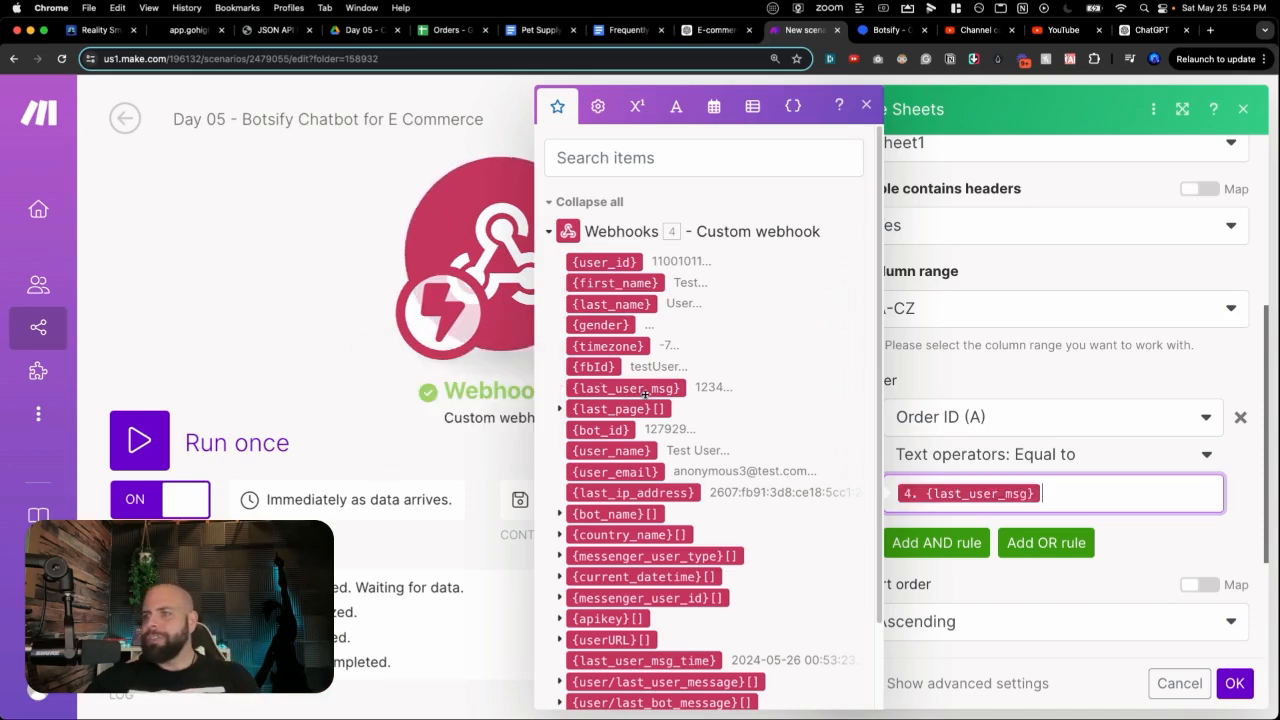
pyautogui.click(1126, 537)
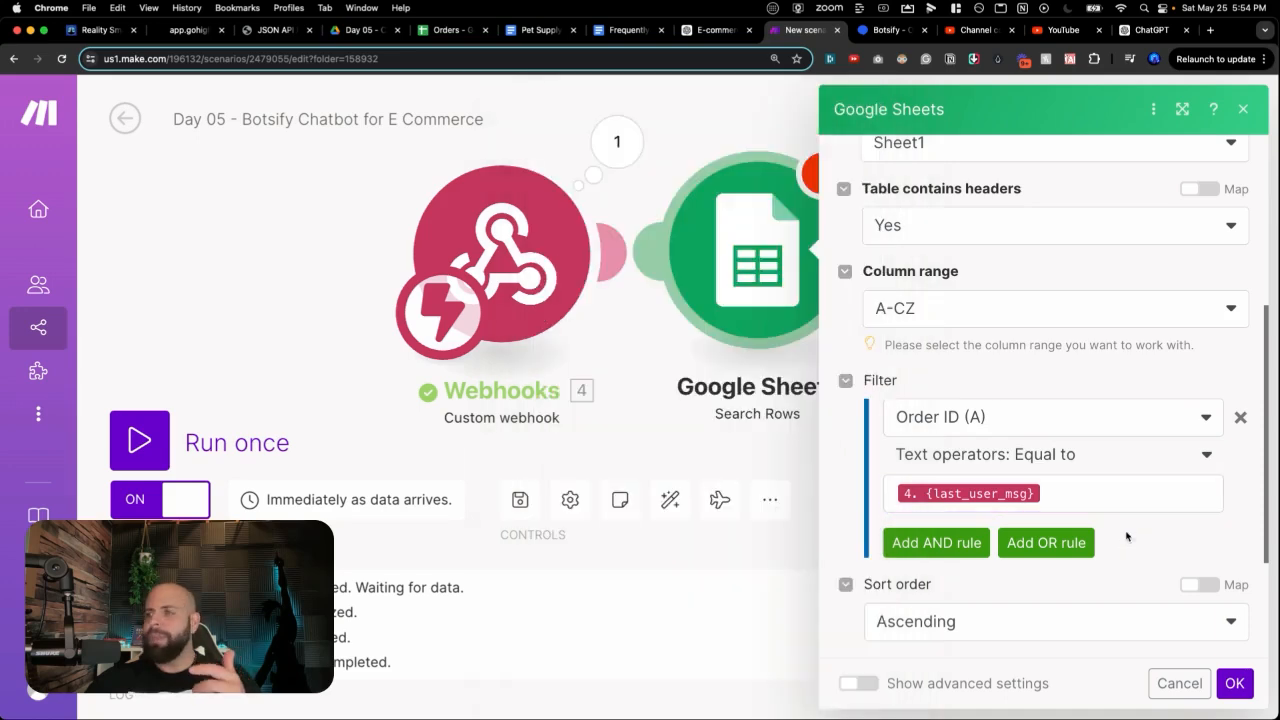
pyautogui.click(1235, 683)
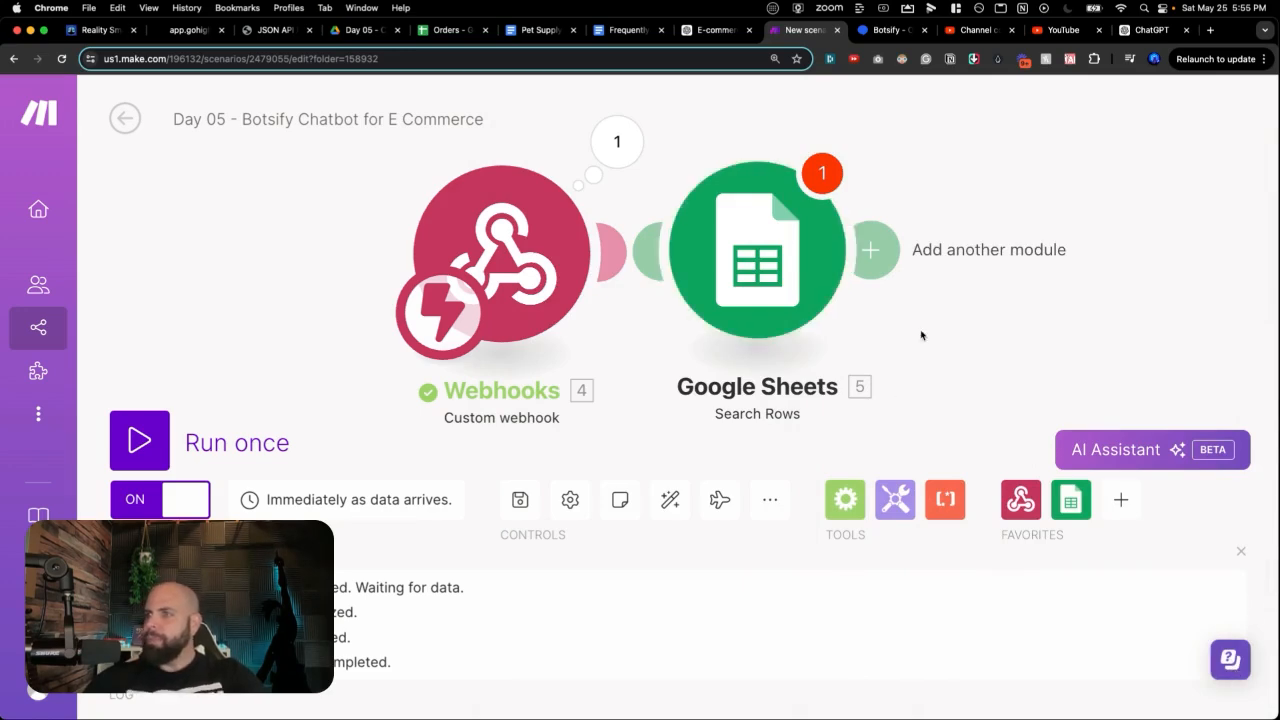
# Step: Recheck the search settings, then add a Webhooks module after Google Sheets
pyautogui.click(826, 294)
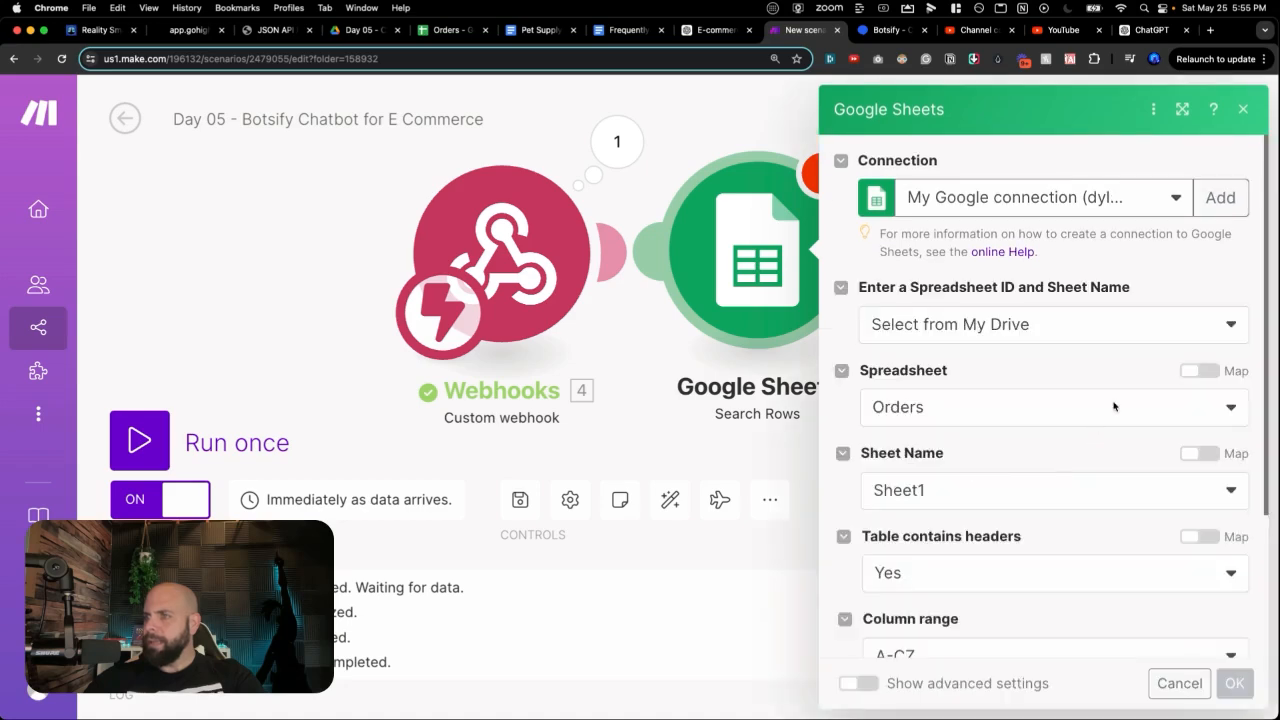
pyautogui.scroll(-5, 1057, 483)
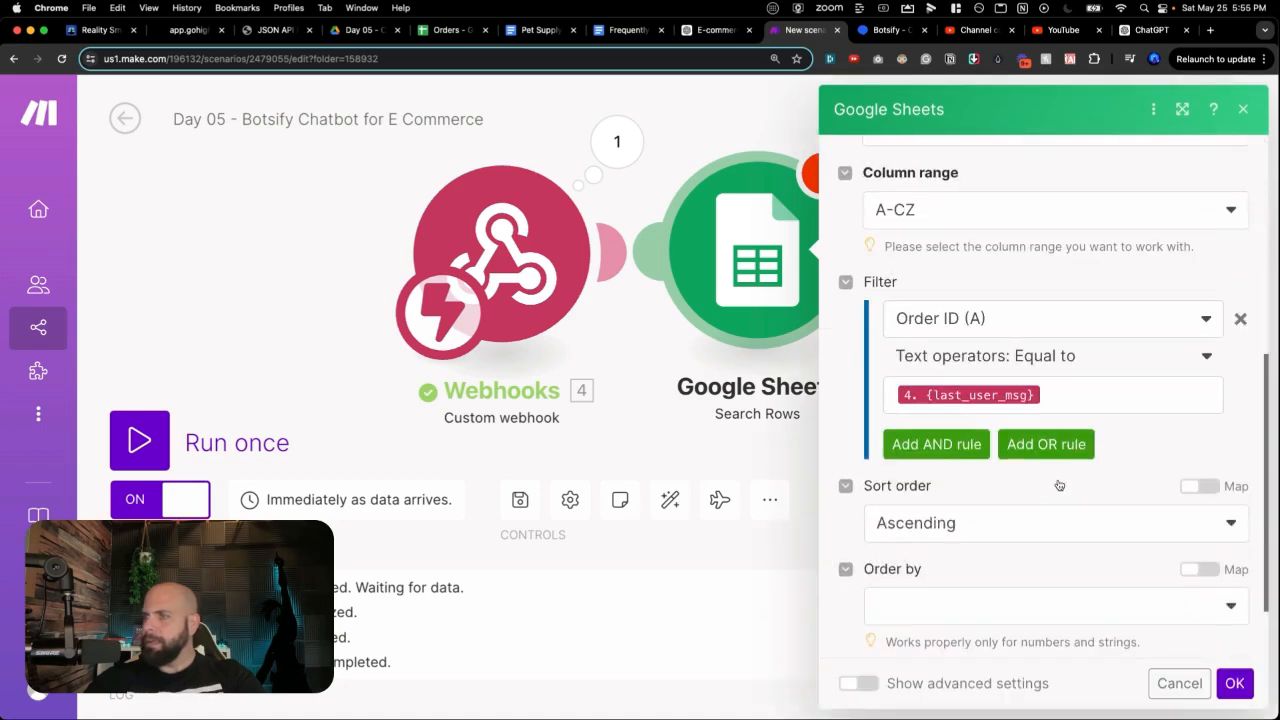
pyautogui.click(1234, 683)
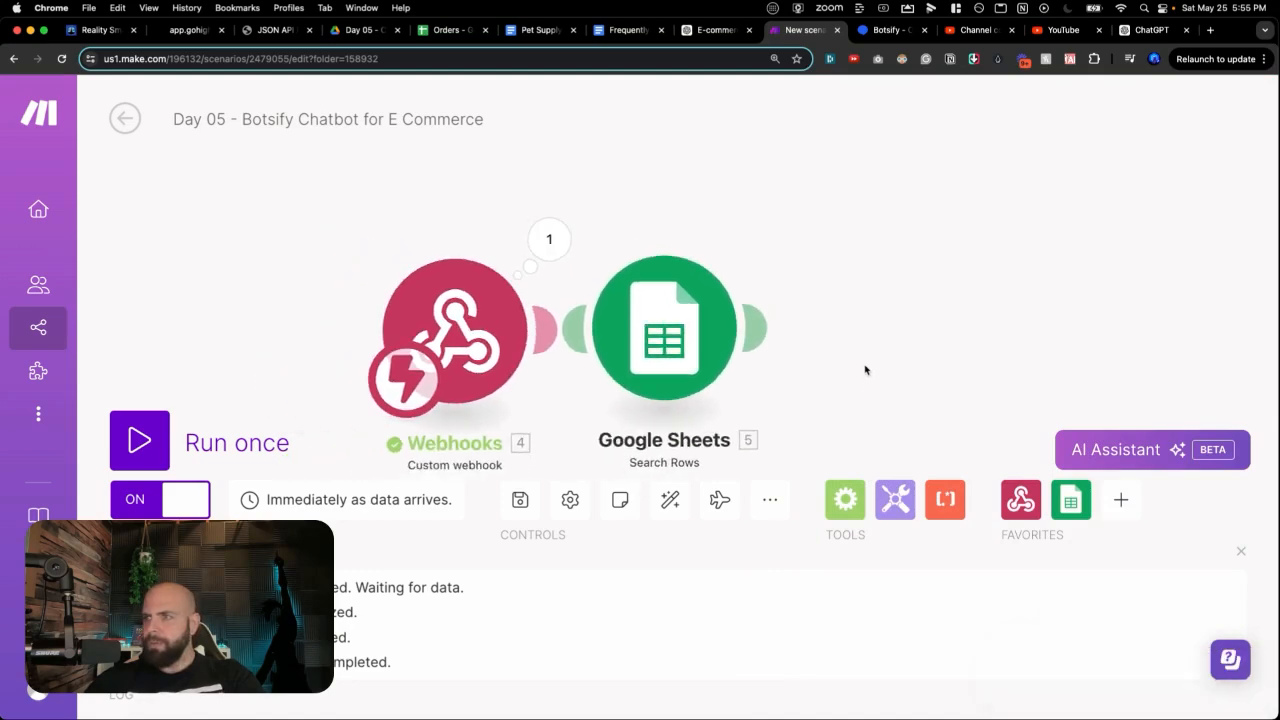
pyautogui.moveTo(782, 314); pyautogui.dragTo(773, 324)
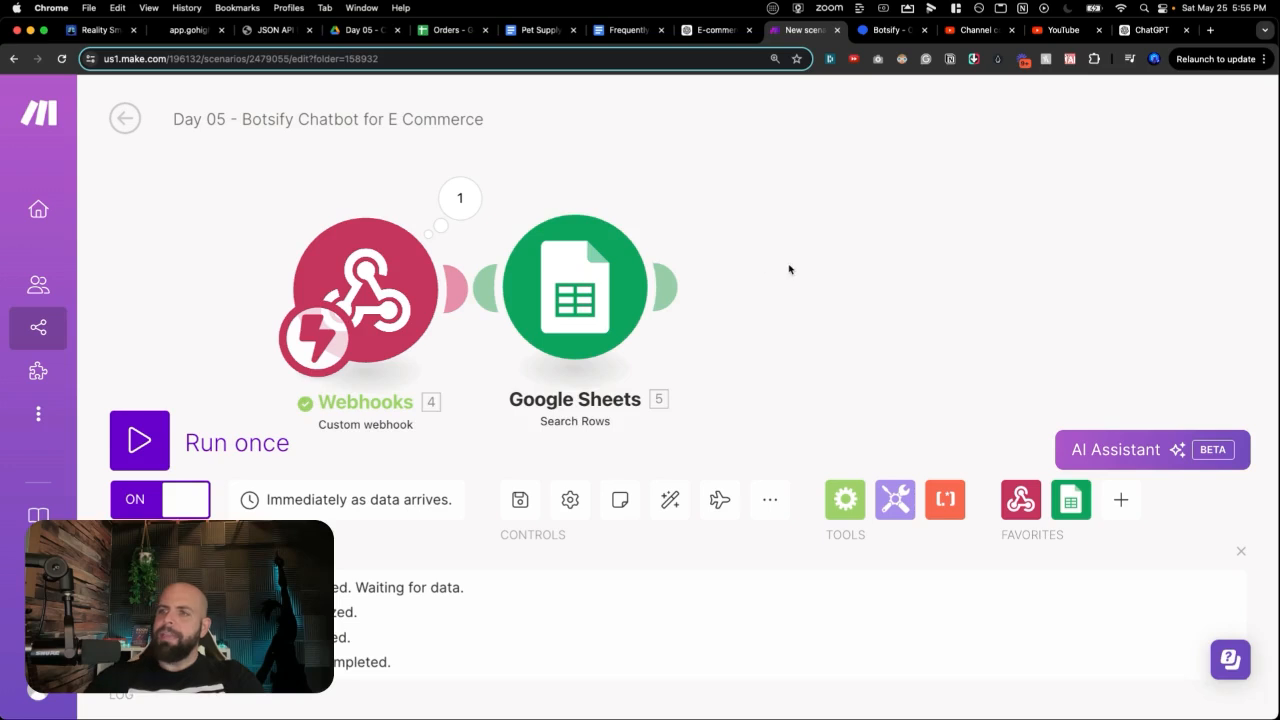
pyautogui.scroll(1, 789, 269)
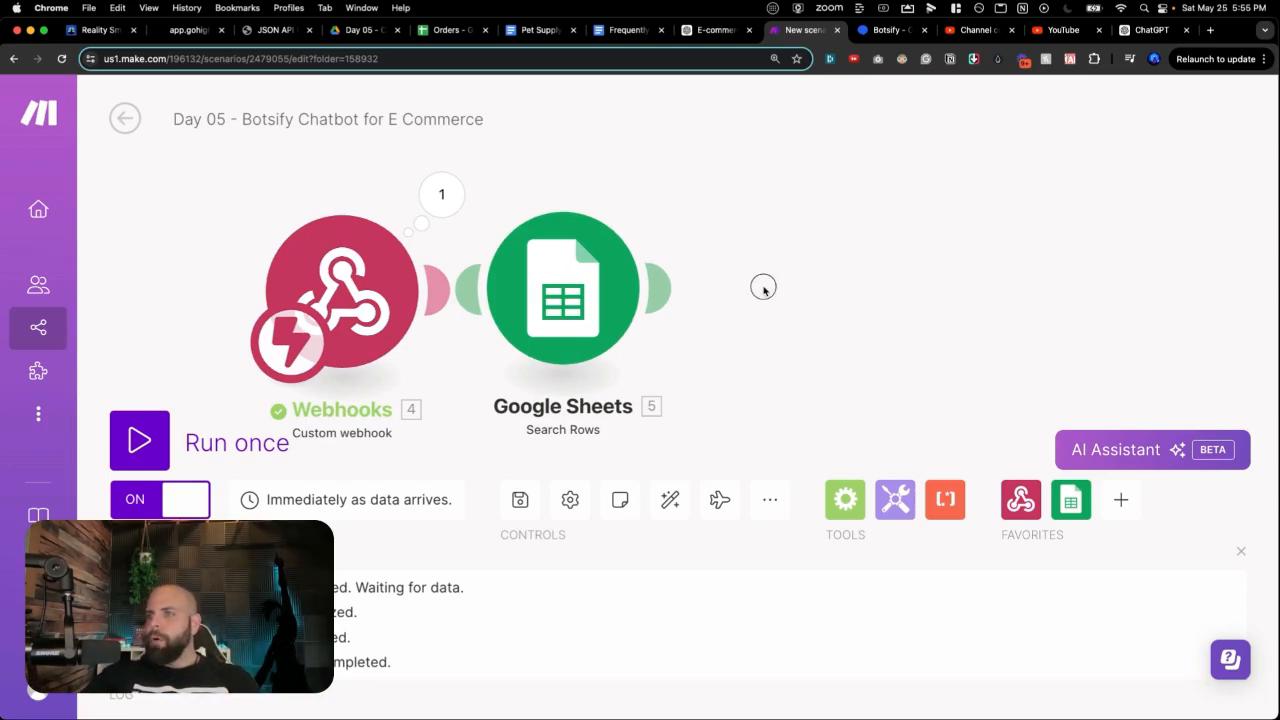
pyautogui.click(763, 285)
pyautogui.click(893, 177)
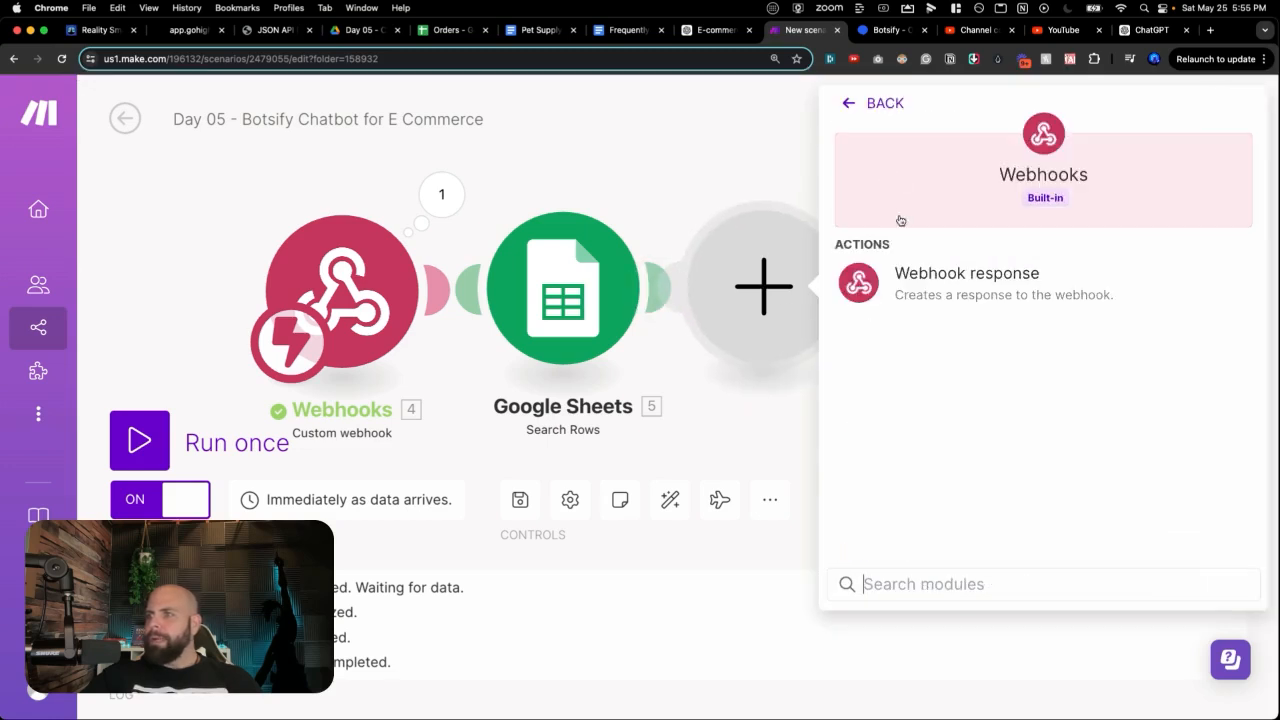
# Step: Add a status-200 Webhook response after Search Rows and bring up Botsify's JSON API Response Formats page
pyautogui.click(903, 275)
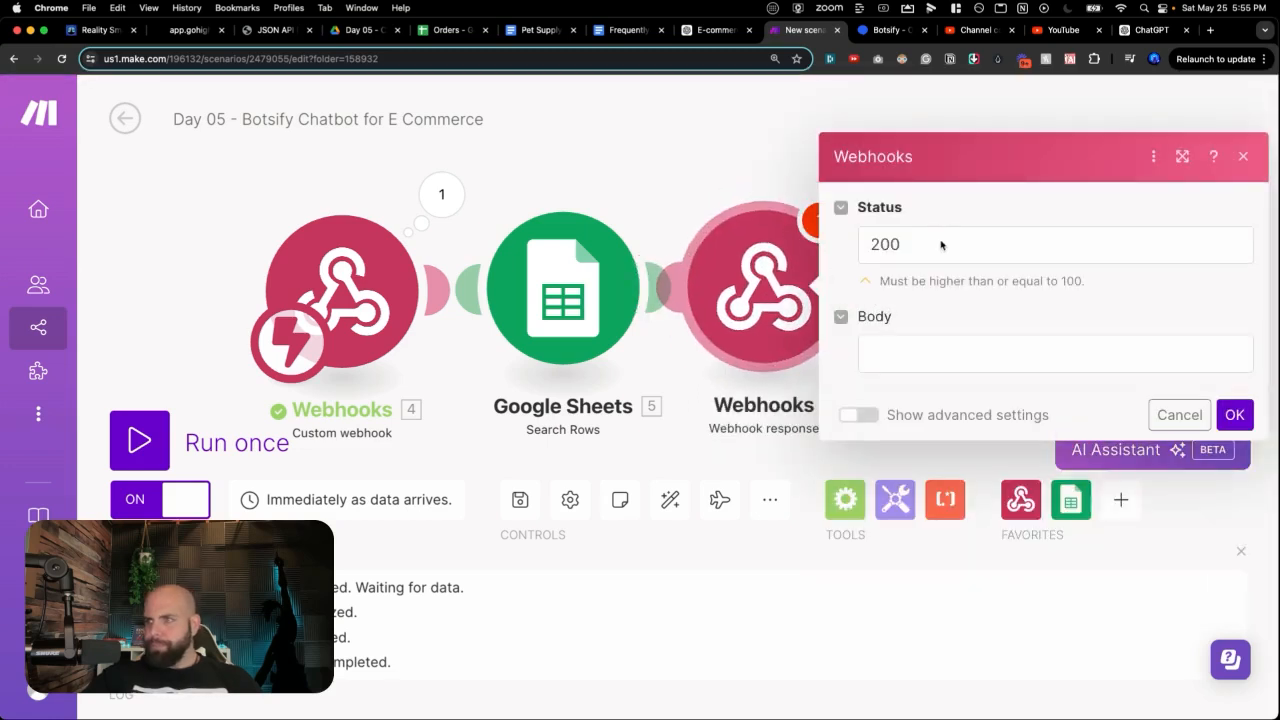
pyautogui.click(902, 354)
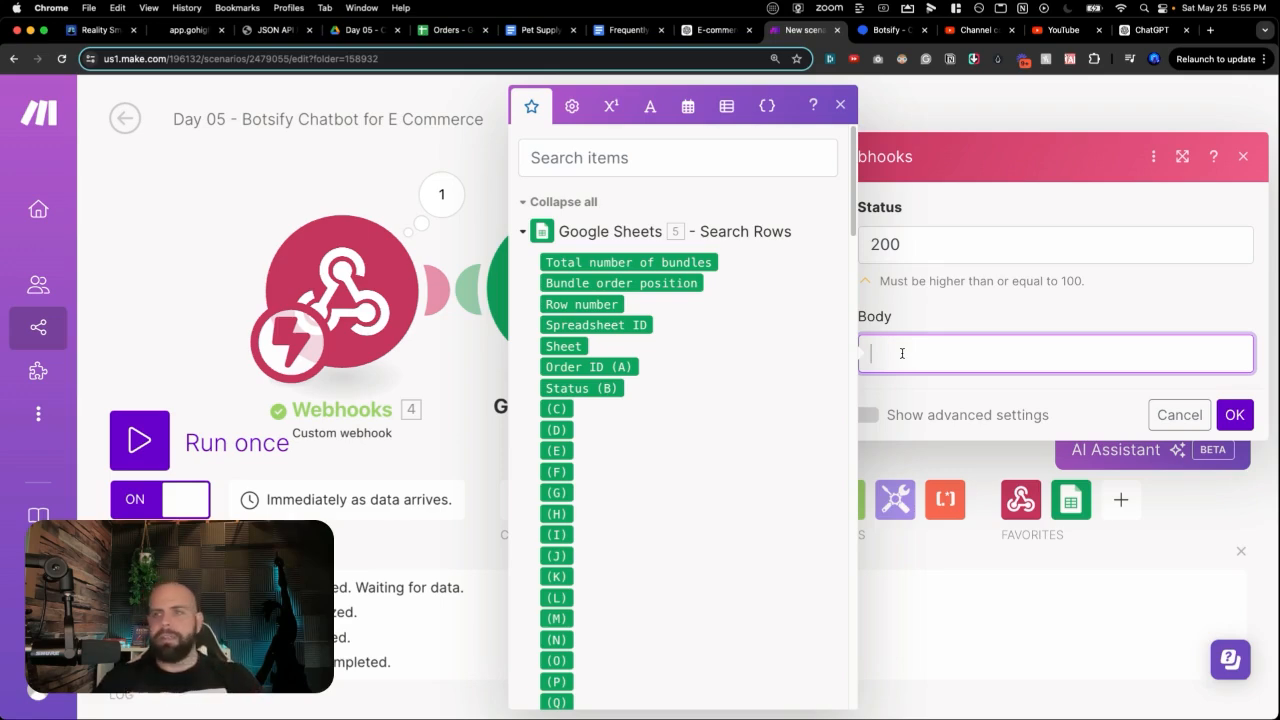
pyautogui.click(265, 30)
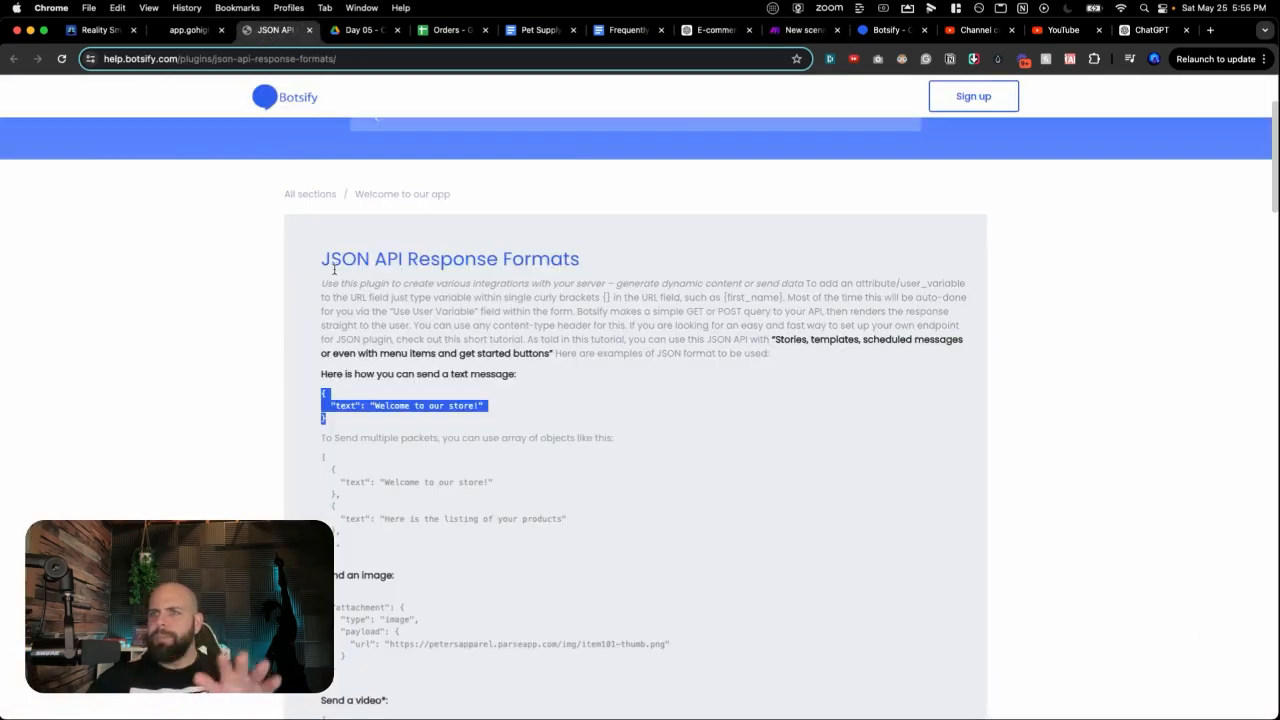
# Step: Copy the text-message JSON example from Botsify's JSON API Response Formats page into Make
pyautogui.scroll(-3, 325, 264)
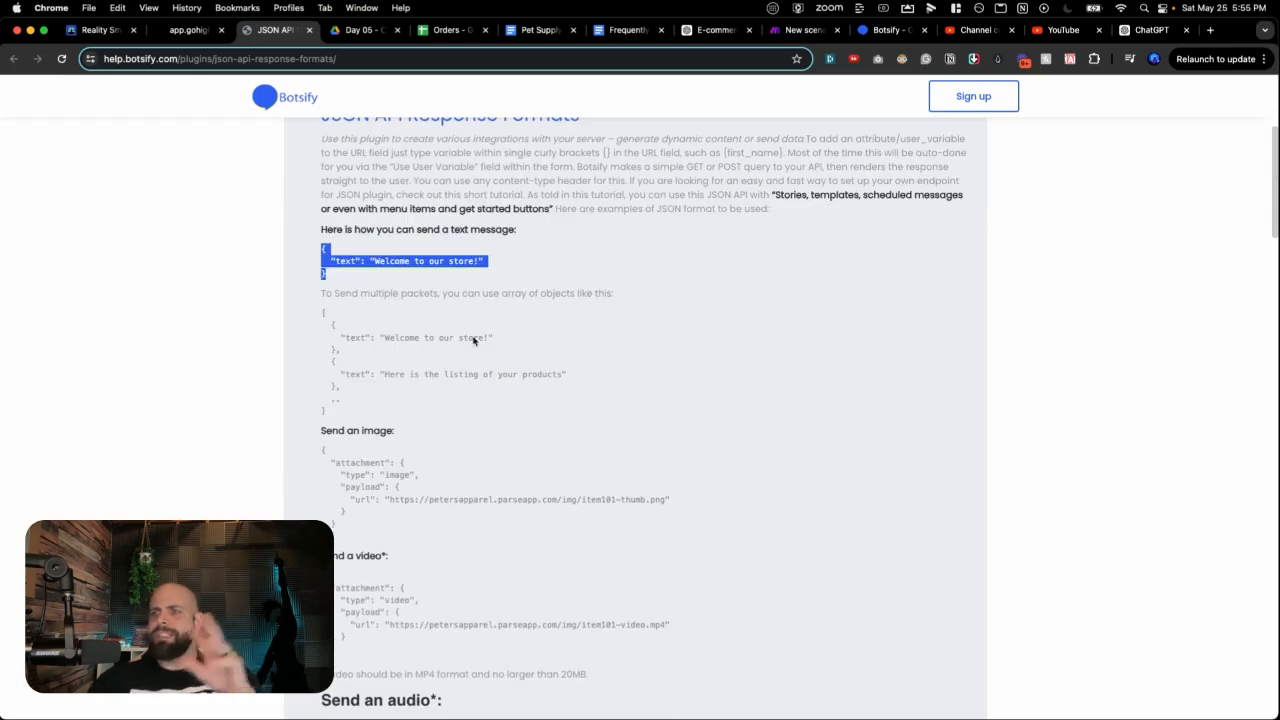
pyautogui.scroll(-3, 450, 465)
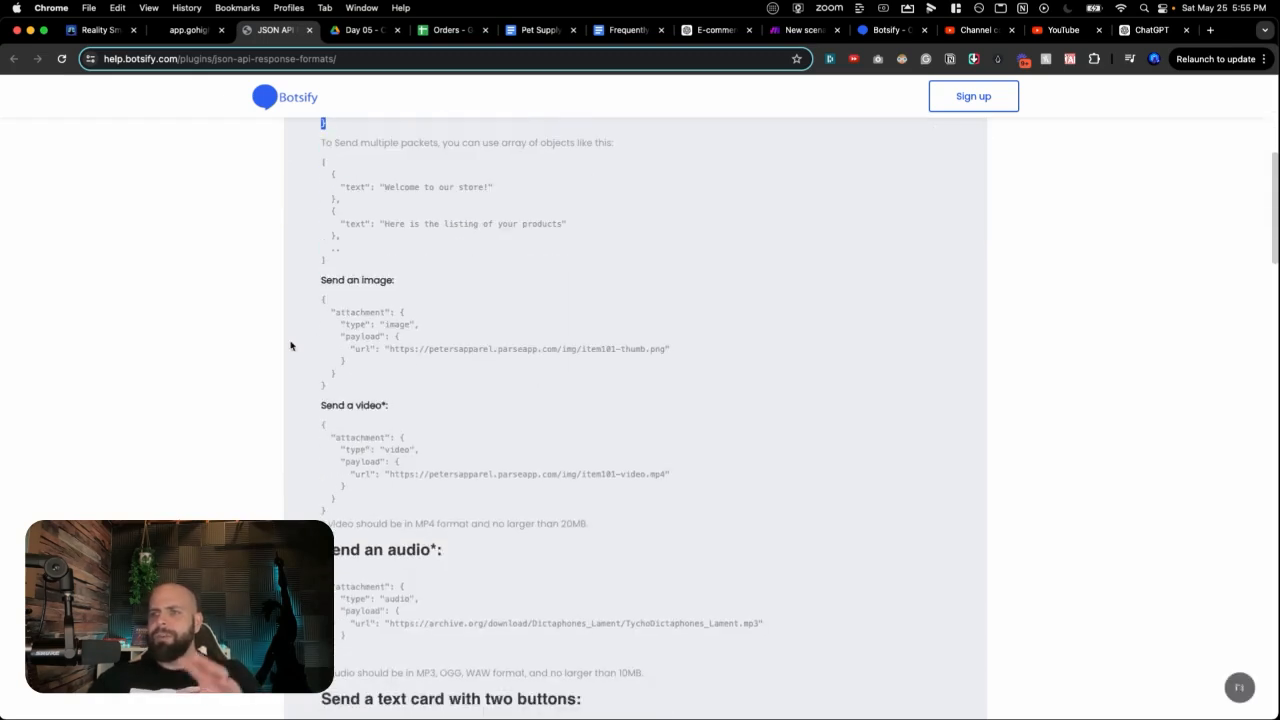
pyautogui.moveTo(314, 303); pyautogui.dragTo(357, 397)
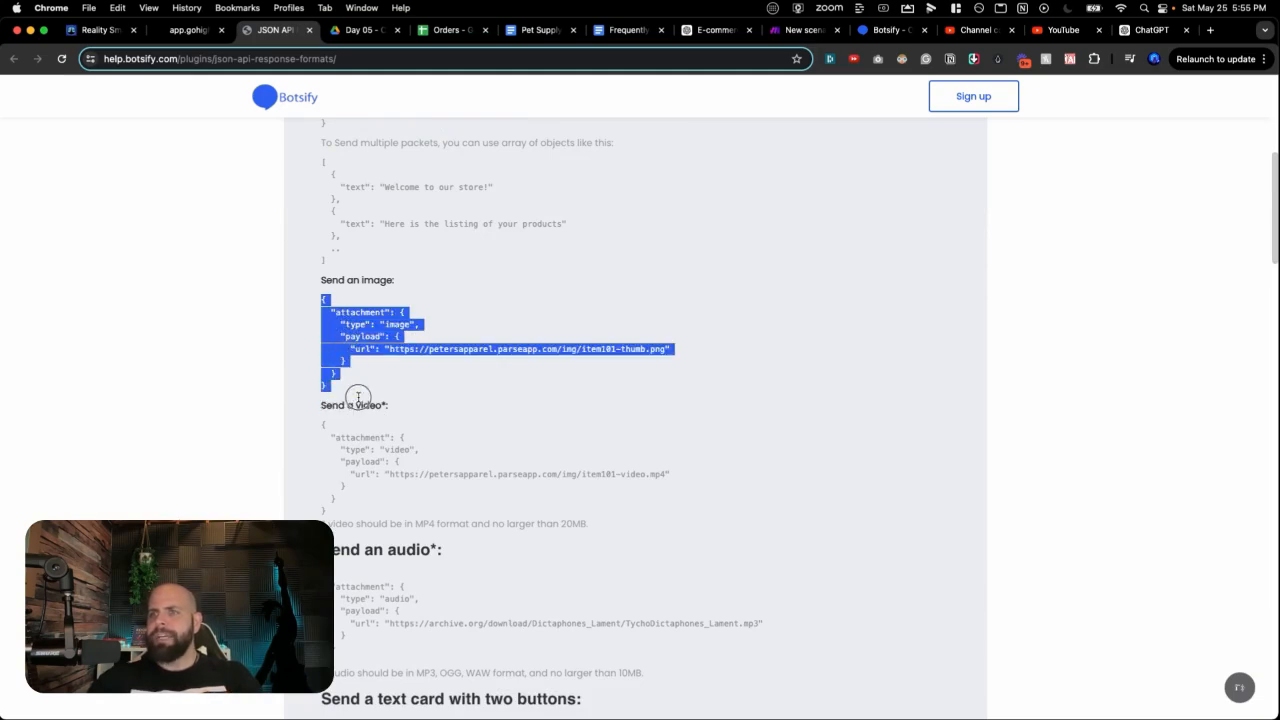
pyautogui.click(320, 423)
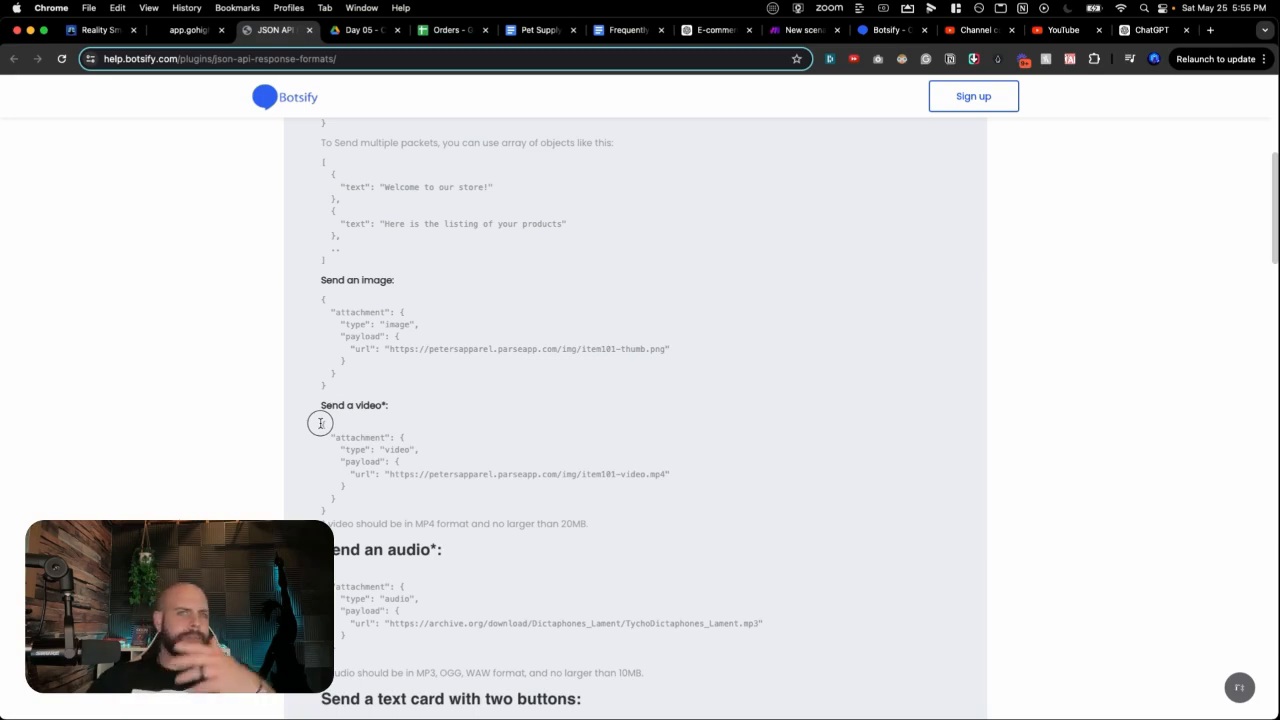
pyautogui.moveTo(320, 423); pyautogui.dragTo(376, 510)
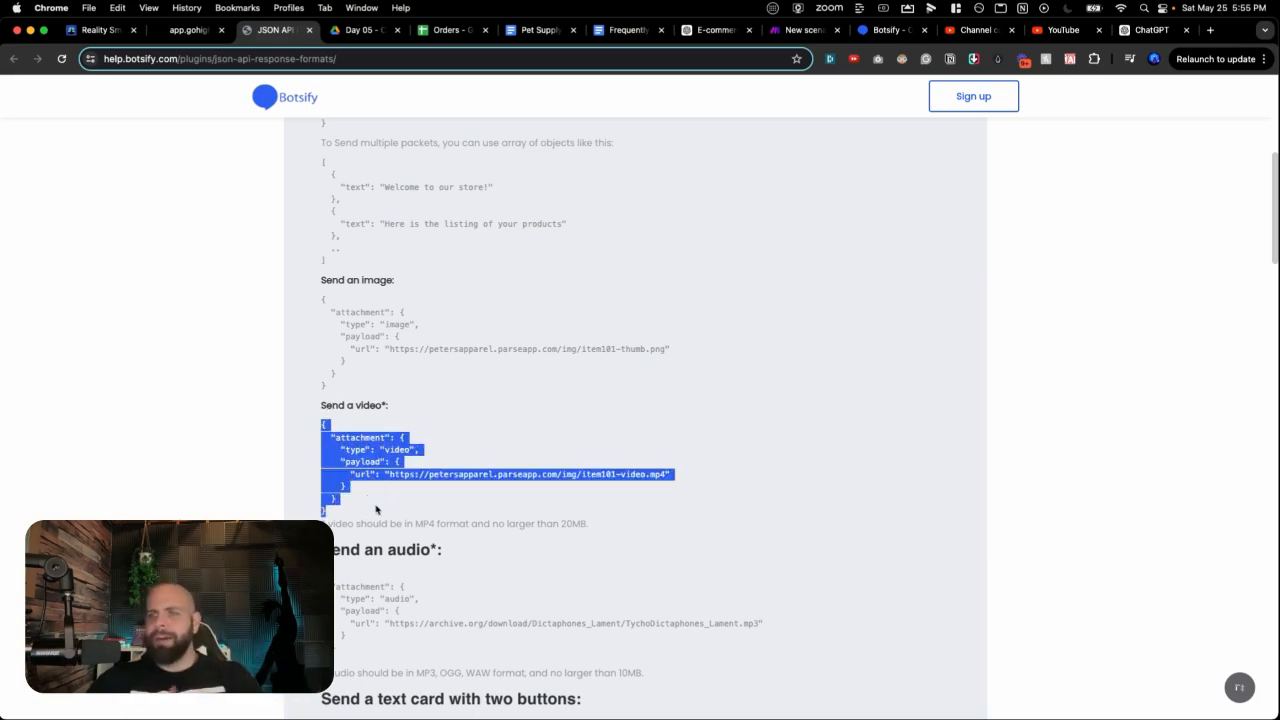
pyautogui.scroll(4, 372, 335)
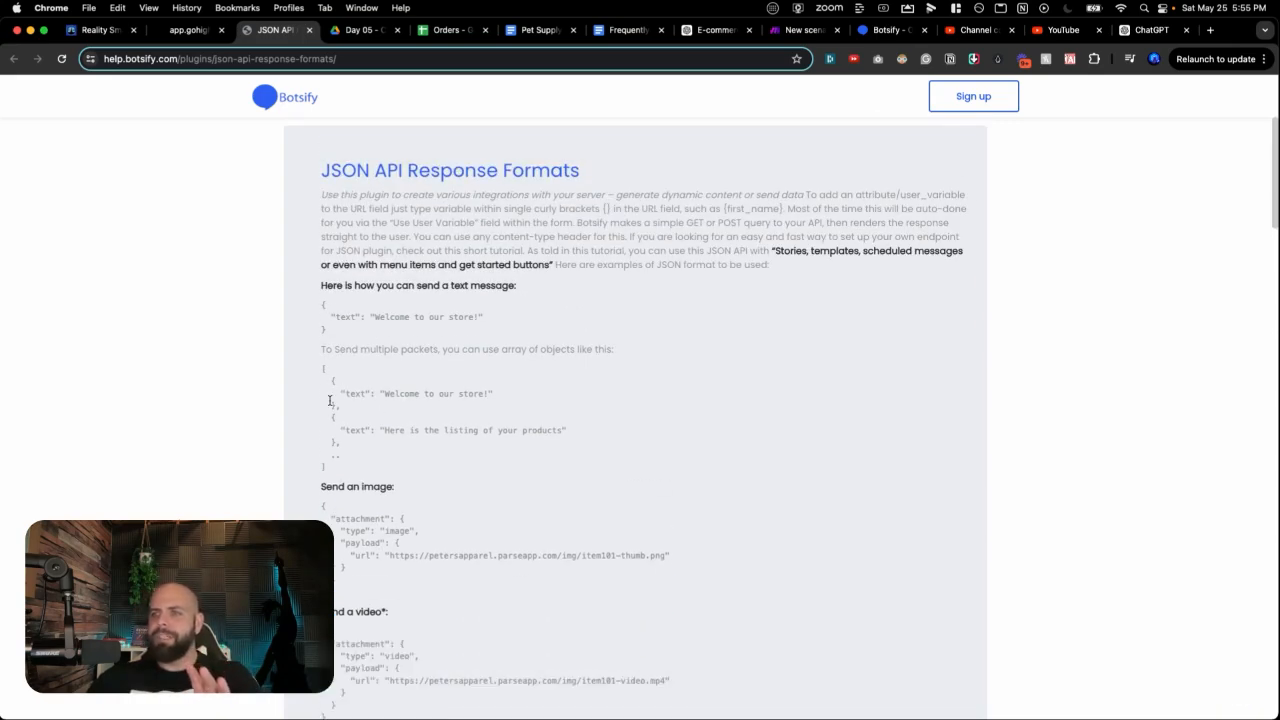
pyautogui.moveTo(312, 306); pyautogui.dragTo(337, 331)
pyautogui.press('super+c')
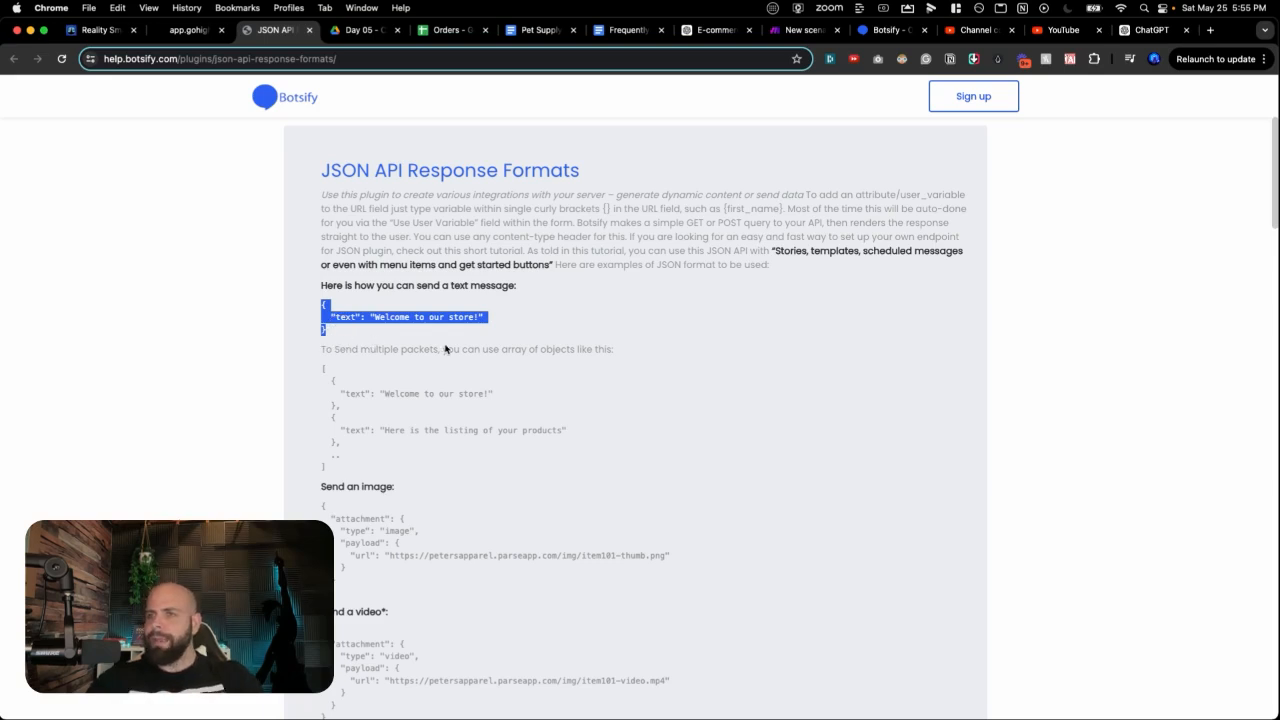
pyautogui.click(785, 36)
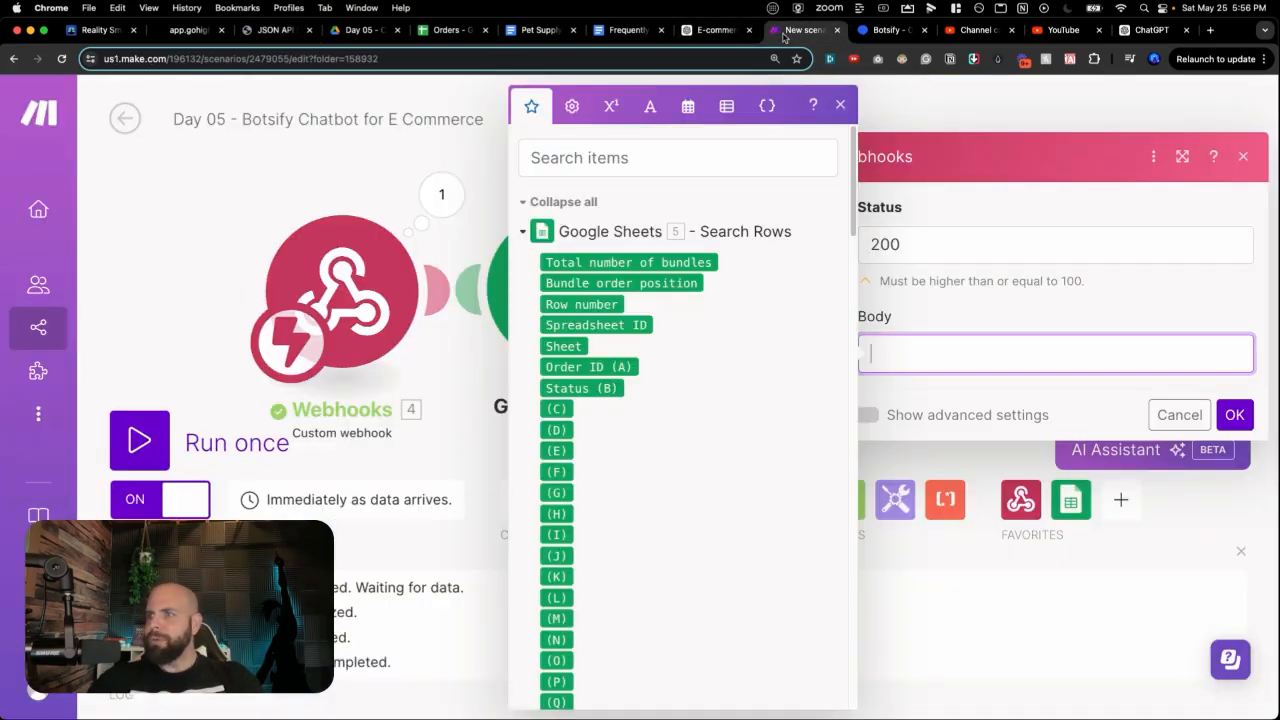
# Step: Paste the JSON into the Body so the reply reads 'Your Order ID [Order ID] is [Status]'
pyautogui.click(905, 363)
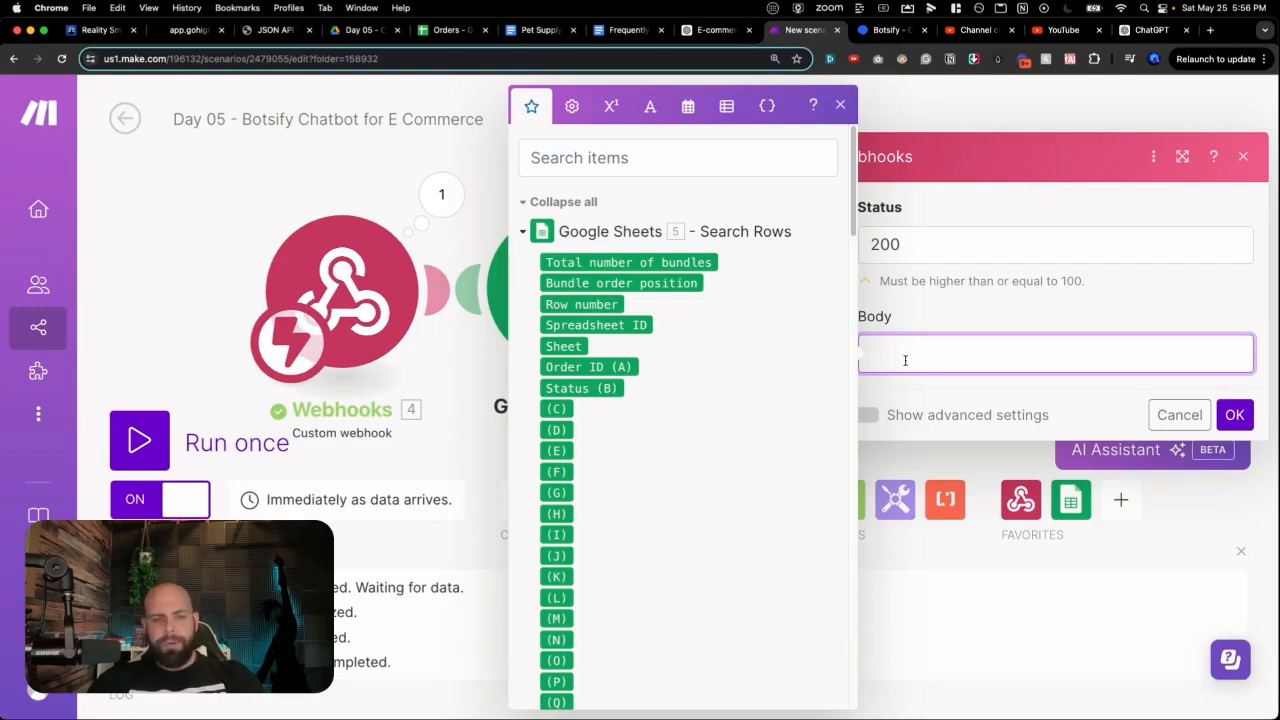
pyautogui.press('super+v')
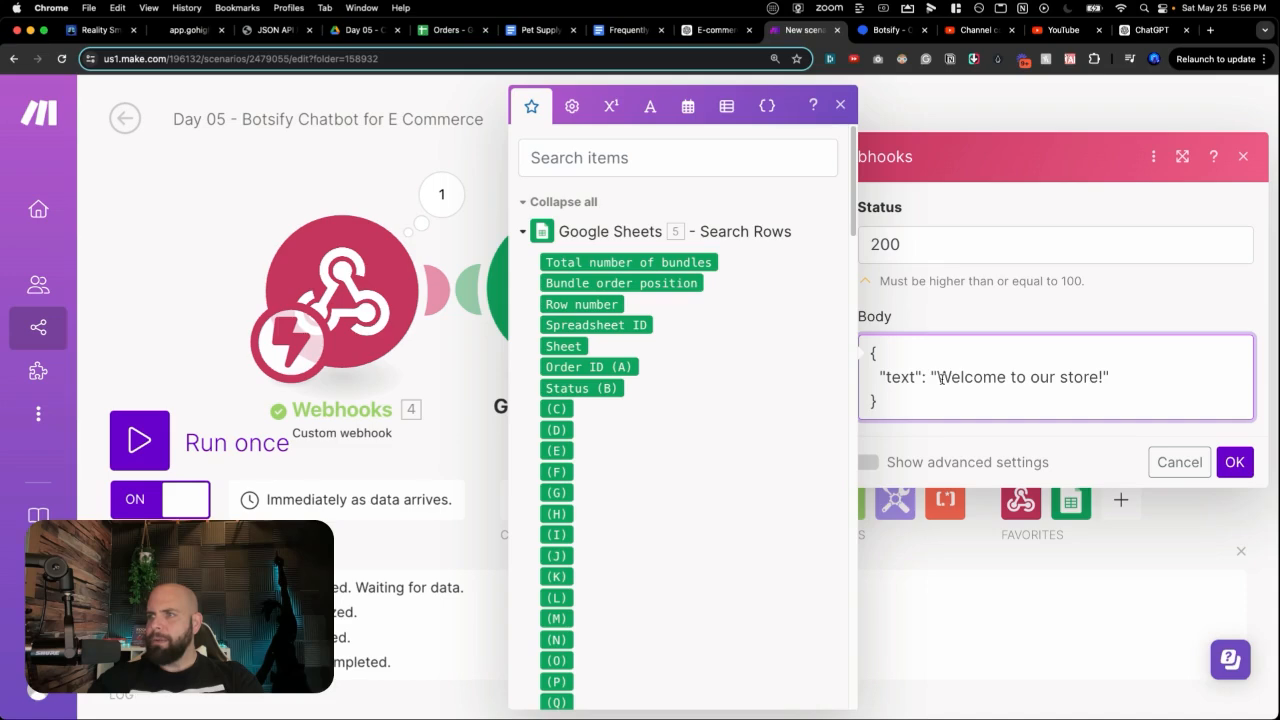
pyautogui.moveTo(940, 378); pyautogui.dragTo(1104, 360)
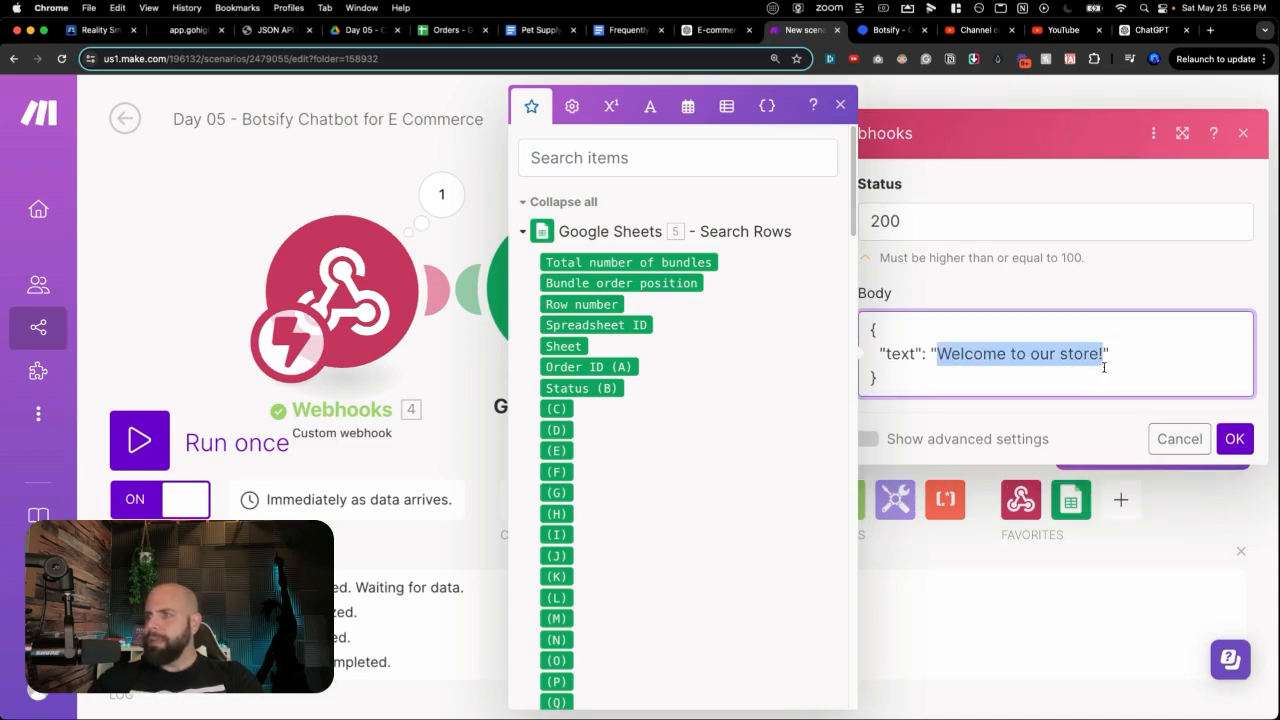
pyautogui.write('Your Order ID')
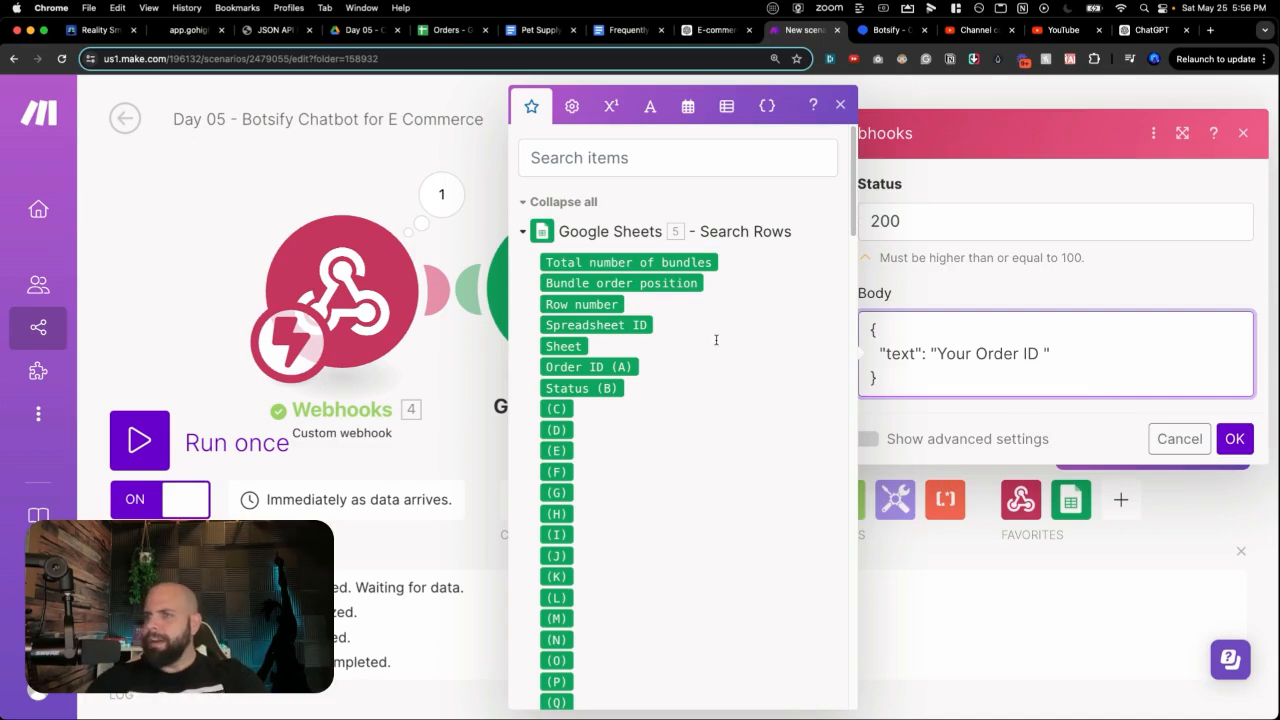
pyautogui.scroll(-5, 716, 340)
pyautogui.scroll(5, 669, 357)
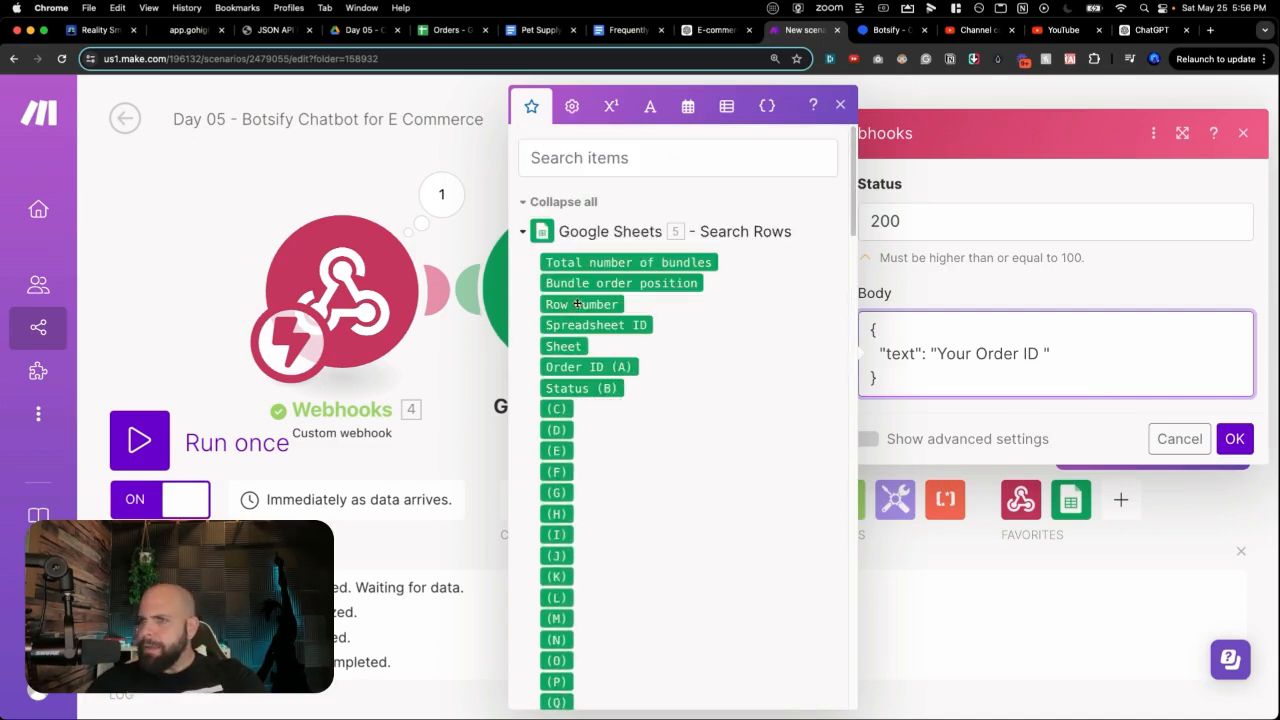
pyautogui.click(570, 368)
pyautogui.write('i')
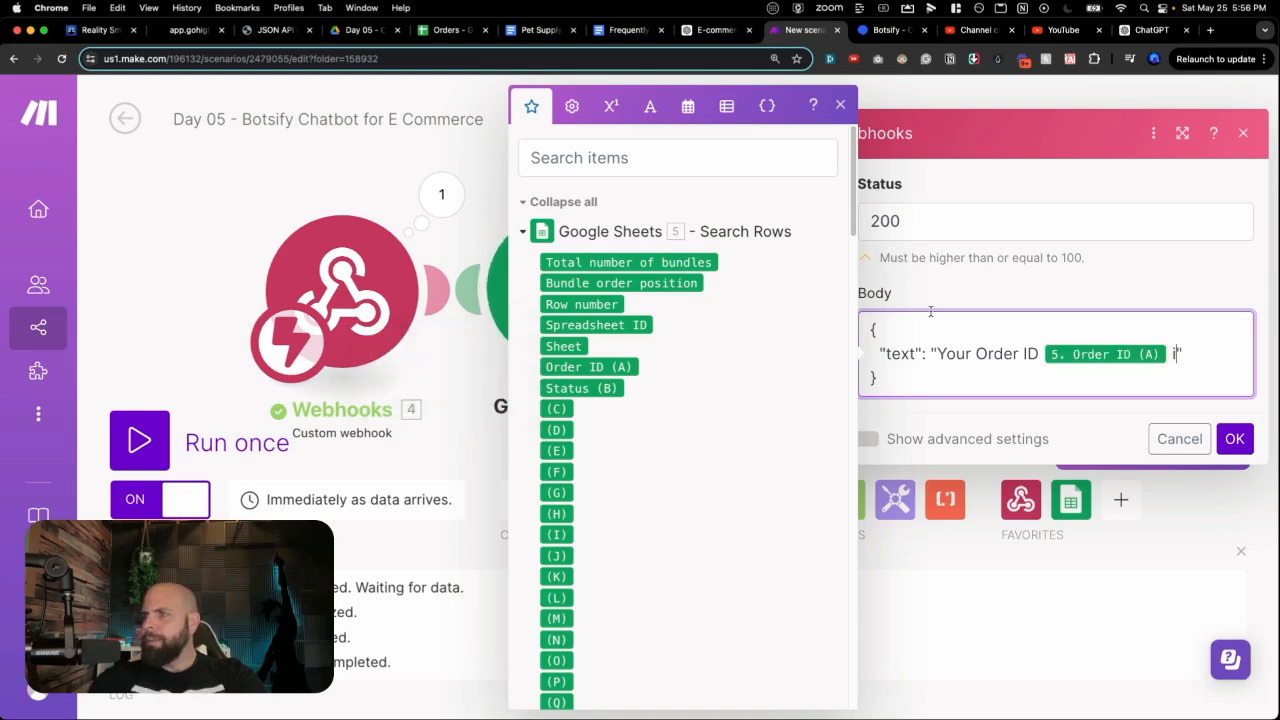
pyautogui.write('s')
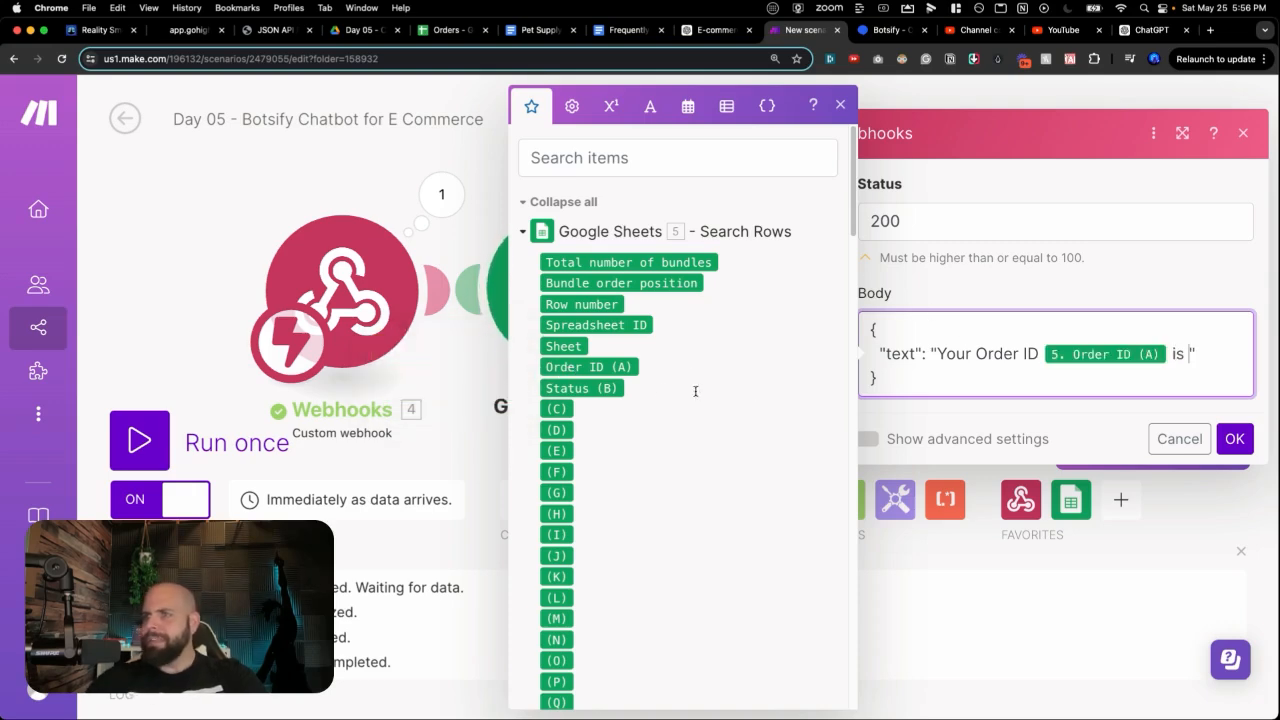
pyautogui.click(612, 389)
# Step: Check an order's ID and status in columns A and B of the Orders spreadsheet
pyautogui.click(444, 30)
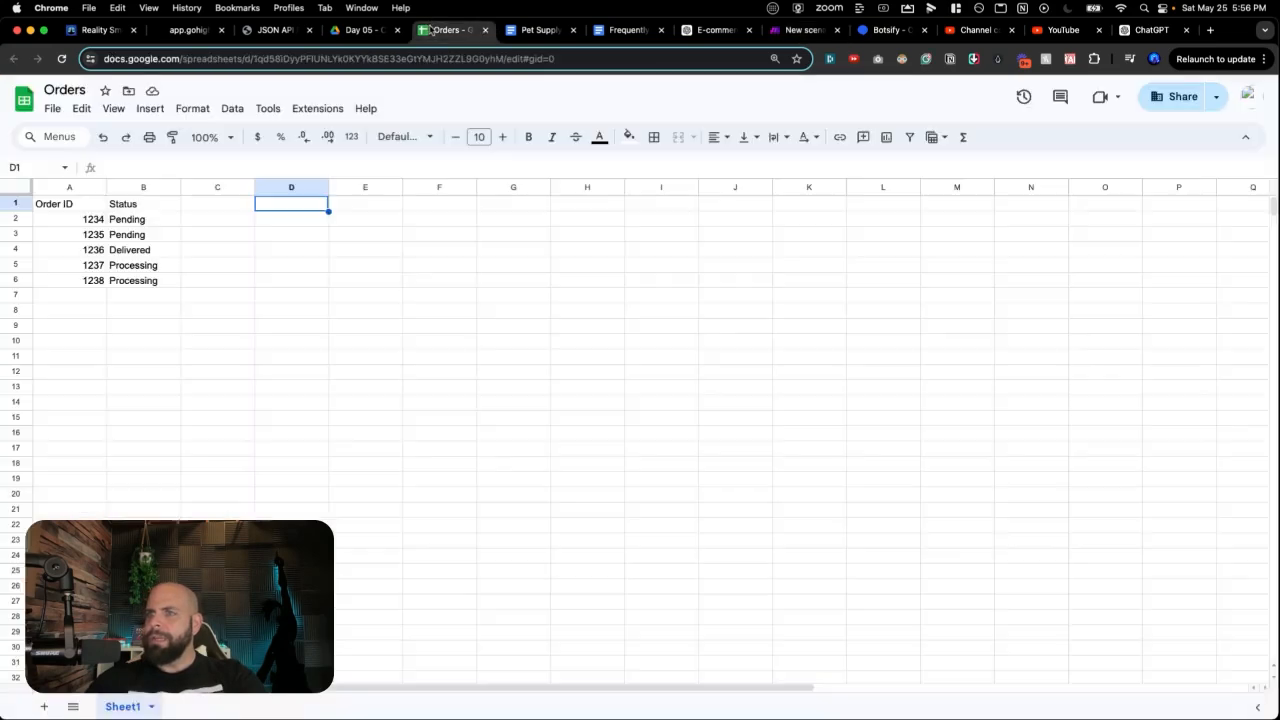
pyautogui.click(88, 236)
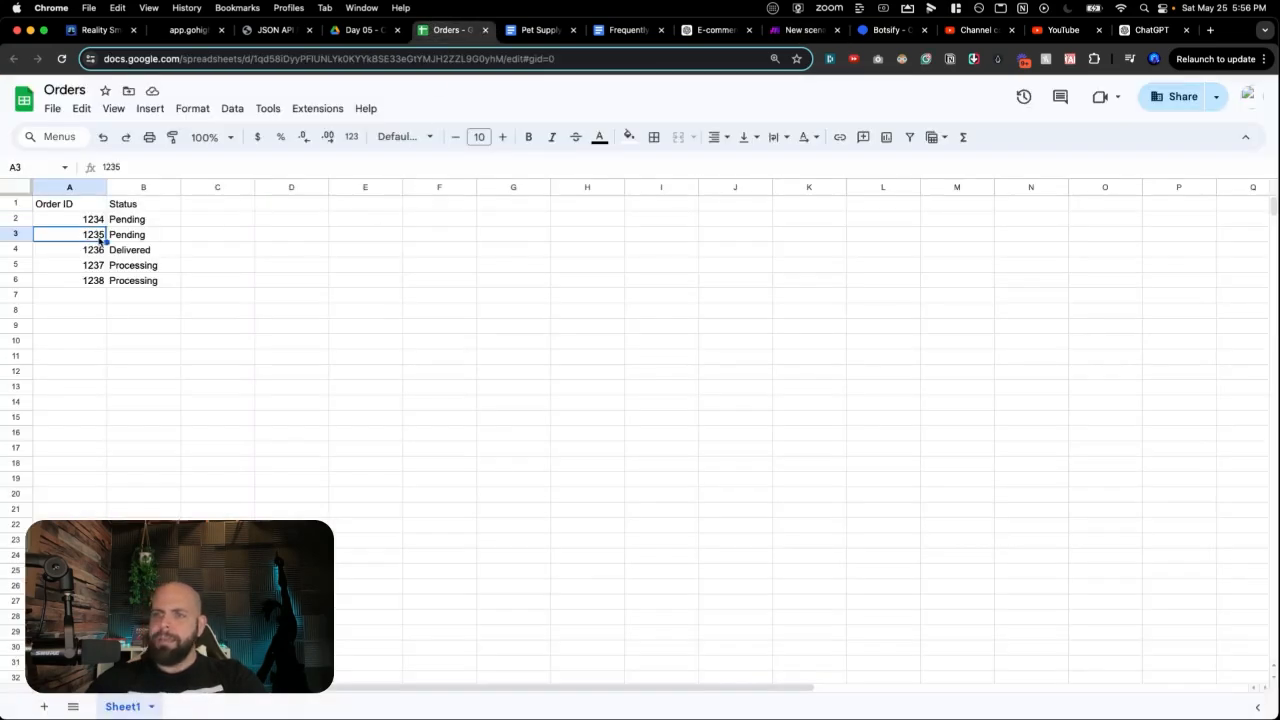
pyautogui.click(116, 237)
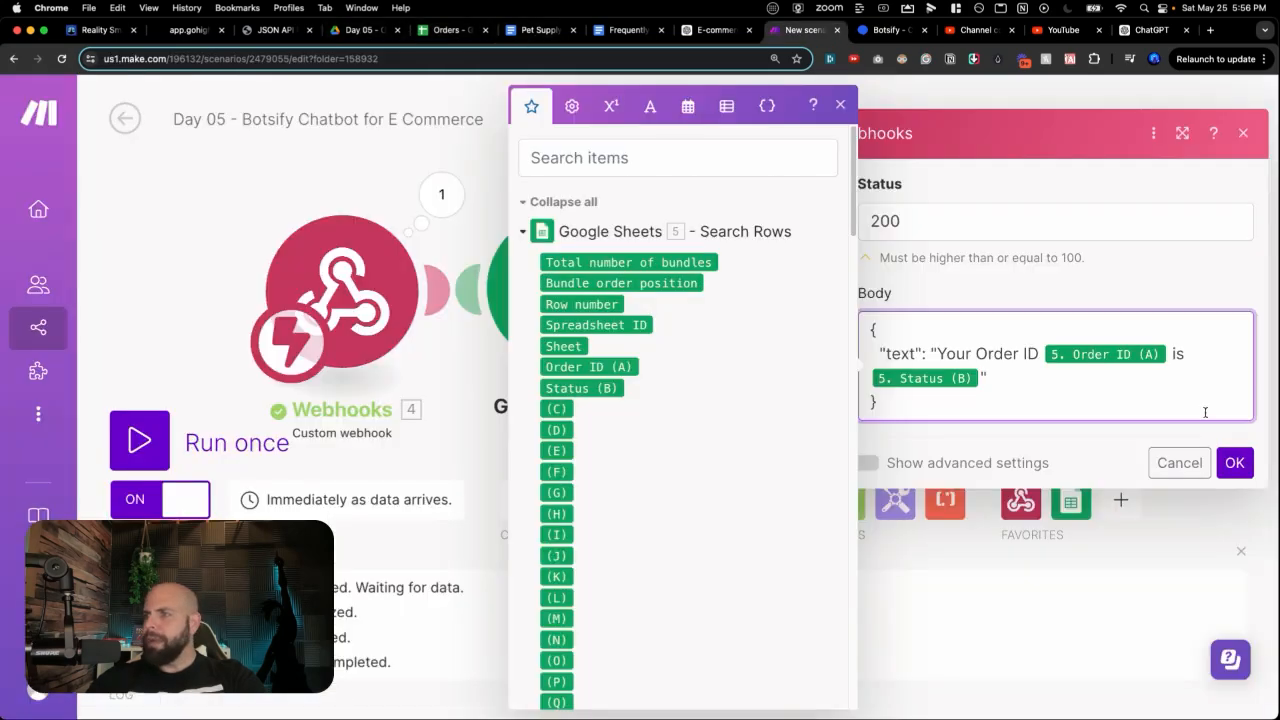
pyautogui.click(800, 30)
# Step: Confirm the Webhook response, save the scenario and run it once to await a request
pyautogui.click(1234, 463)
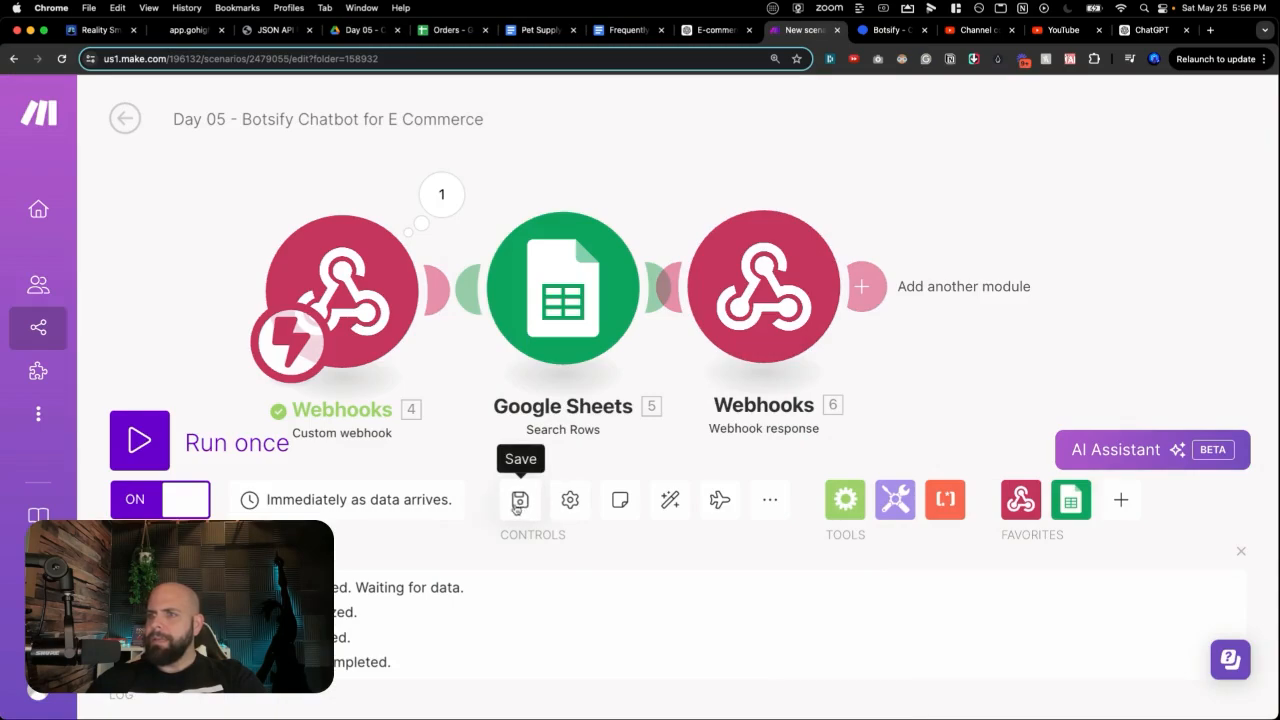
pyautogui.click(519, 505)
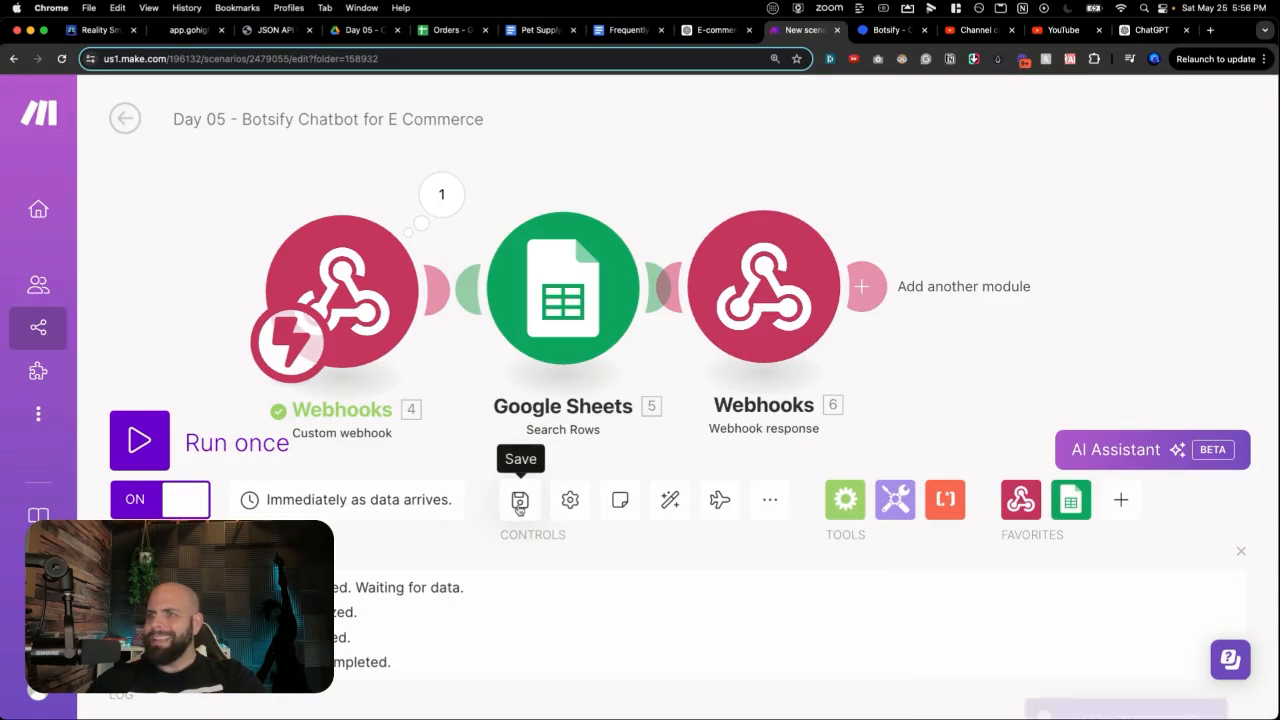
pyautogui.click(150, 448)
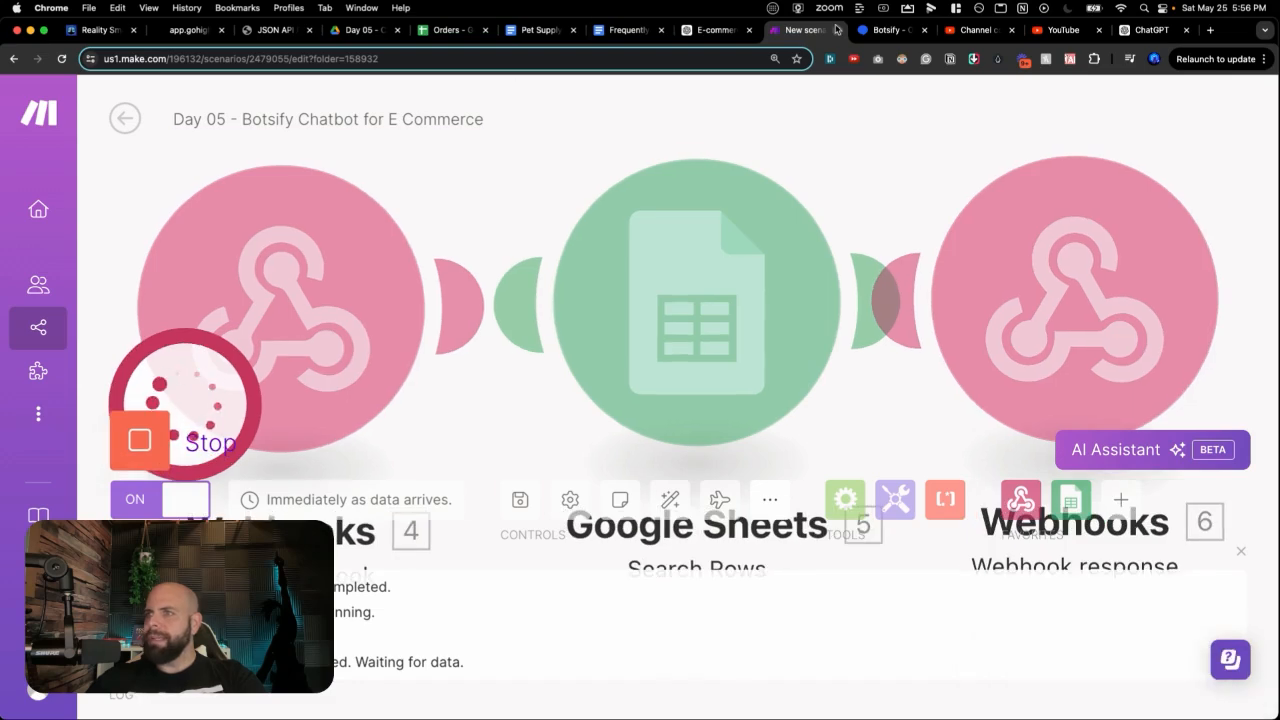
pyautogui.click(887, 30)
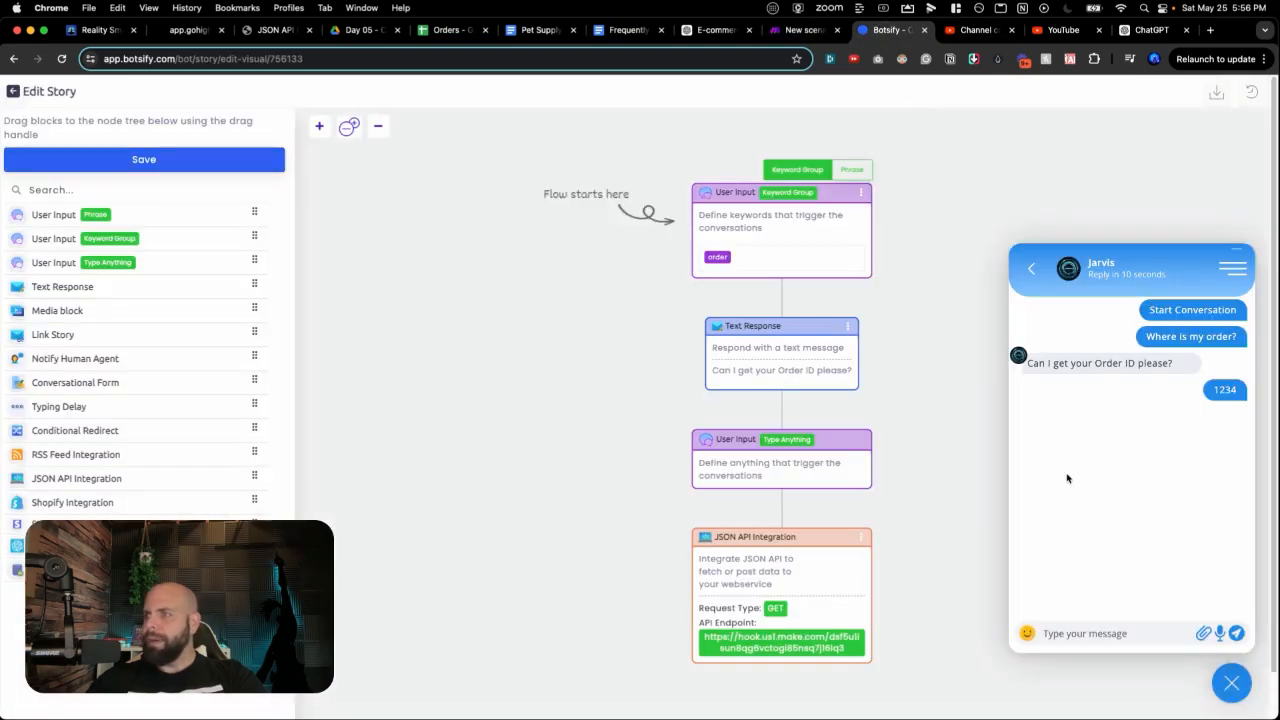
# Step: Restart the Botsify test conversation and save the story
pyautogui.click(1238, 270)
pyautogui.click(1210, 295)
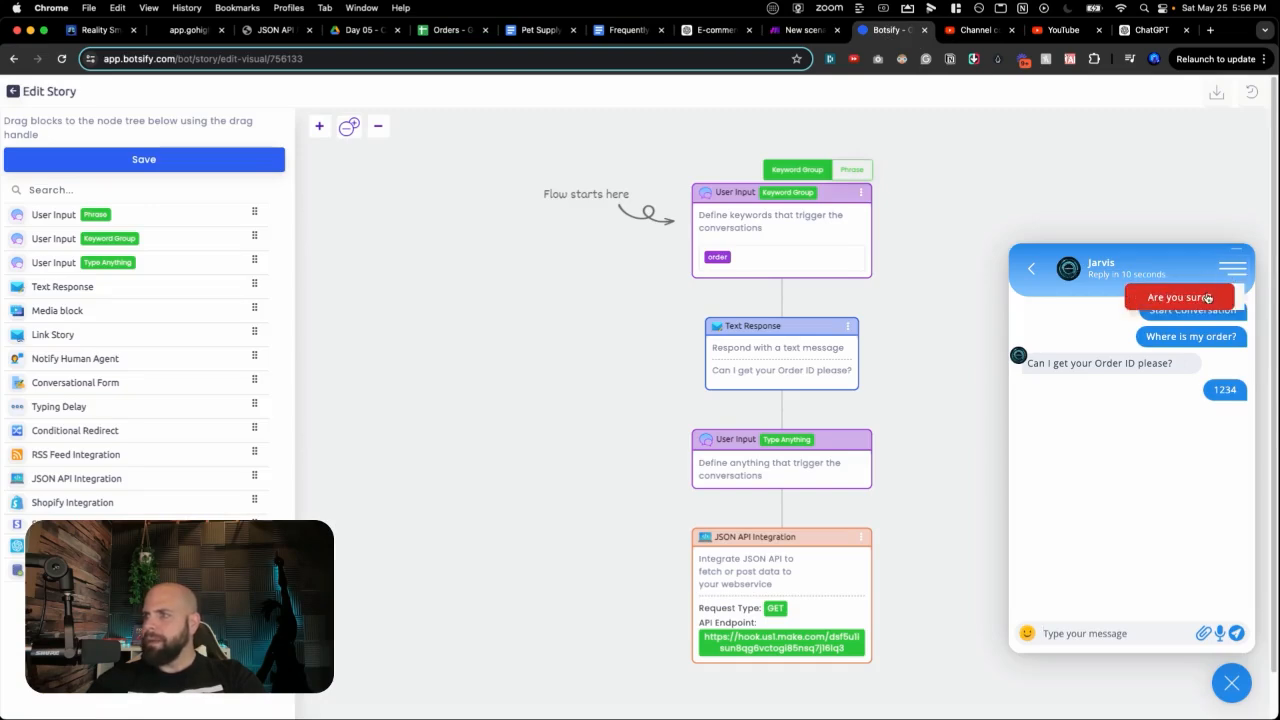
pyautogui.click(1181, 302)
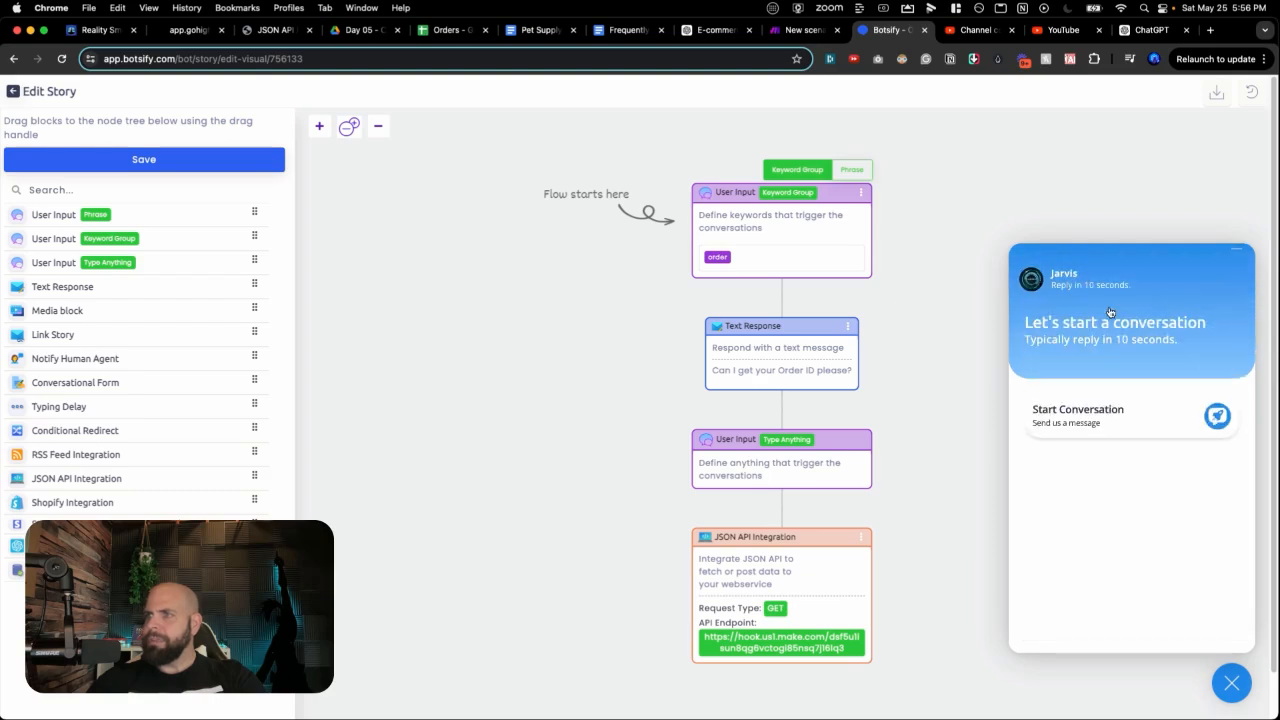
pyautogui.click(244, 165)
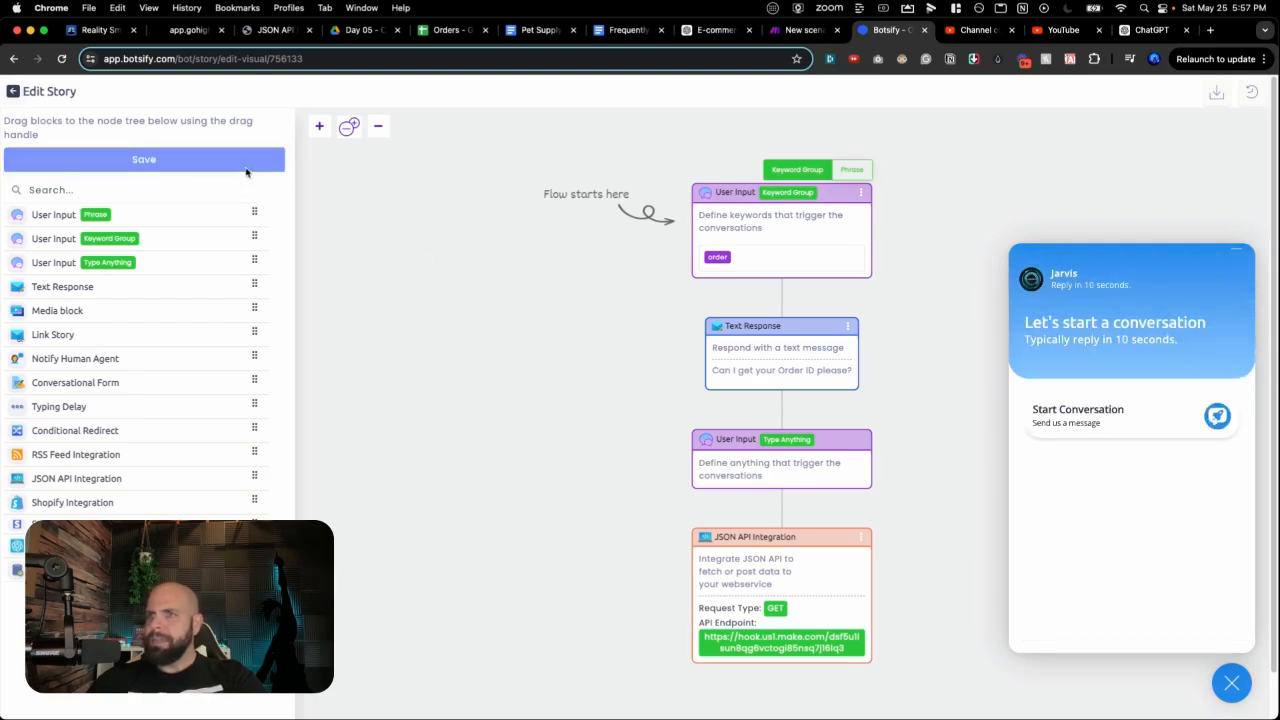
# Step: In a new test chat, ask 'Where is my Order?' and reply with order ID 1236
pyautogui.click(1095, 415)
pyautogui.click(1060, 633)
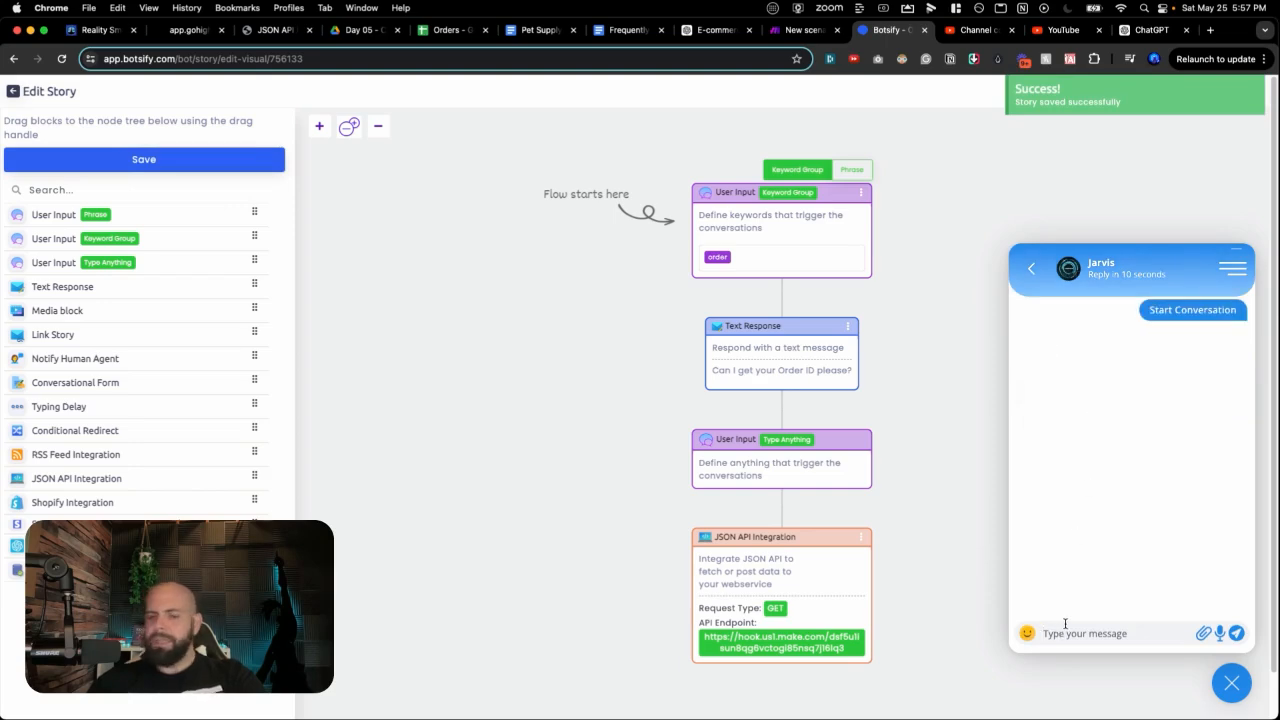
pyautogui.write('Where is m')
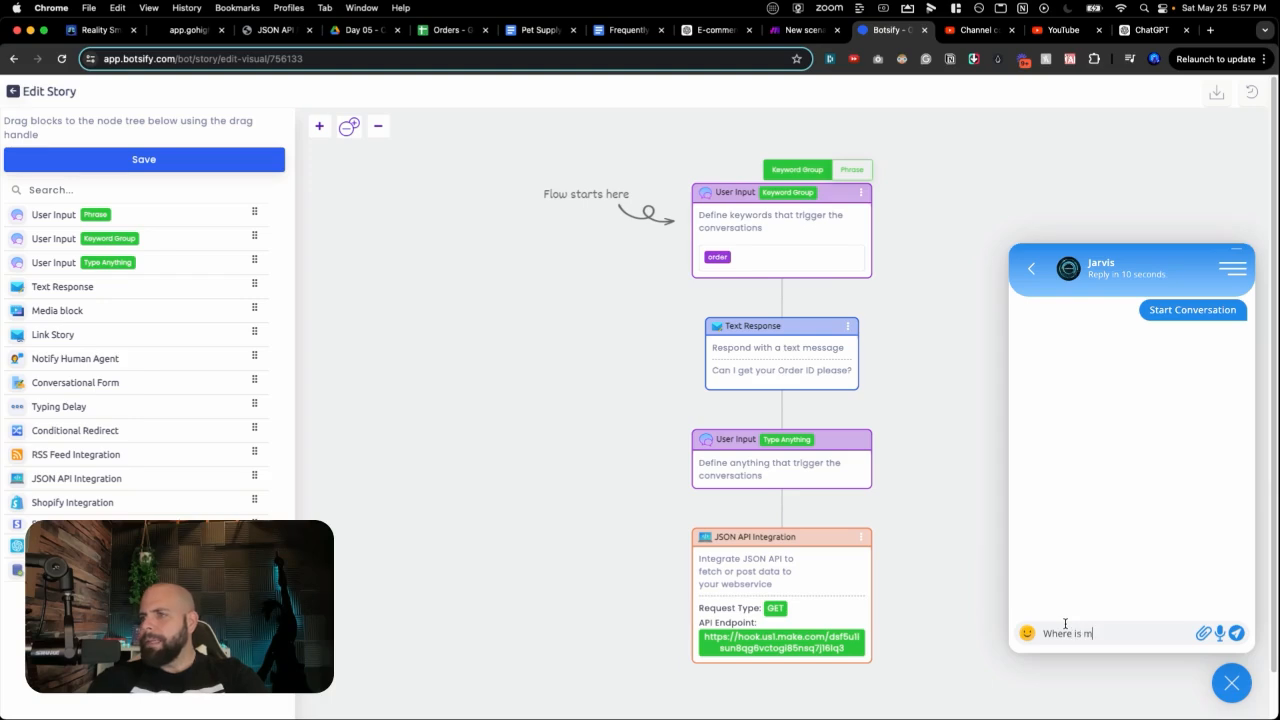
pyautogui.write('y Order?')
pyautogui.press('Return')
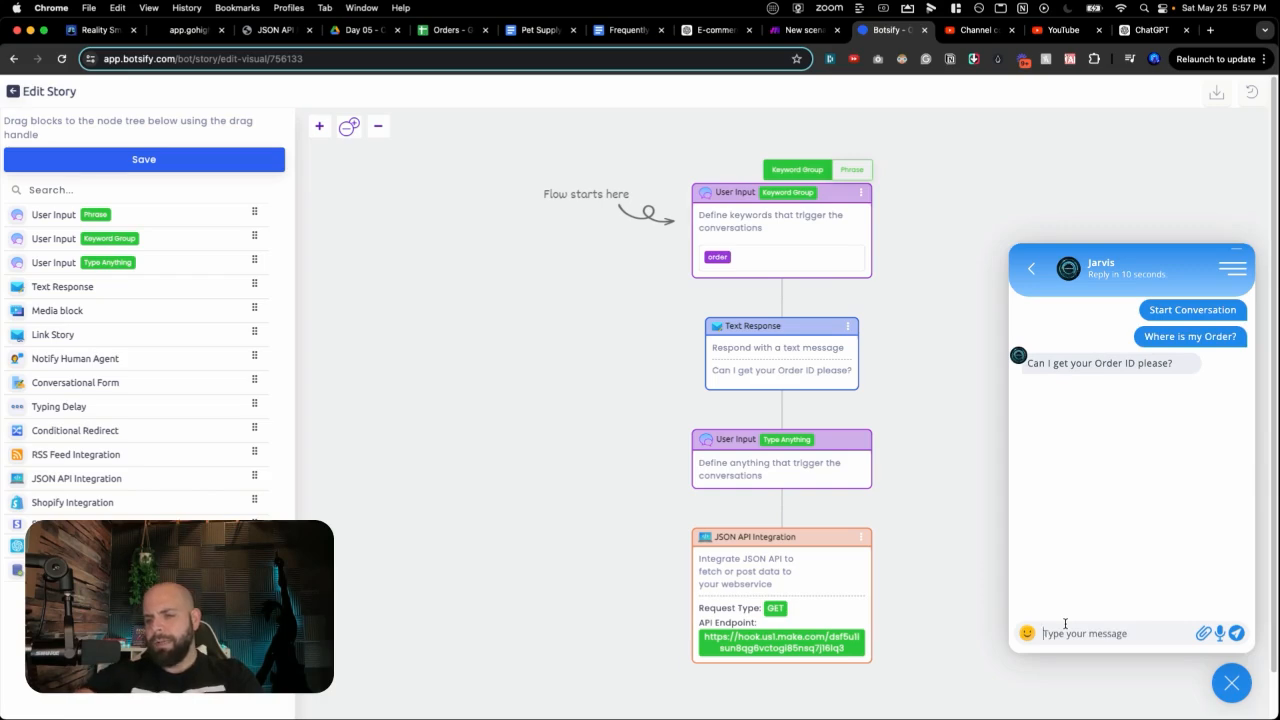
pyautogui.click(449, 32)
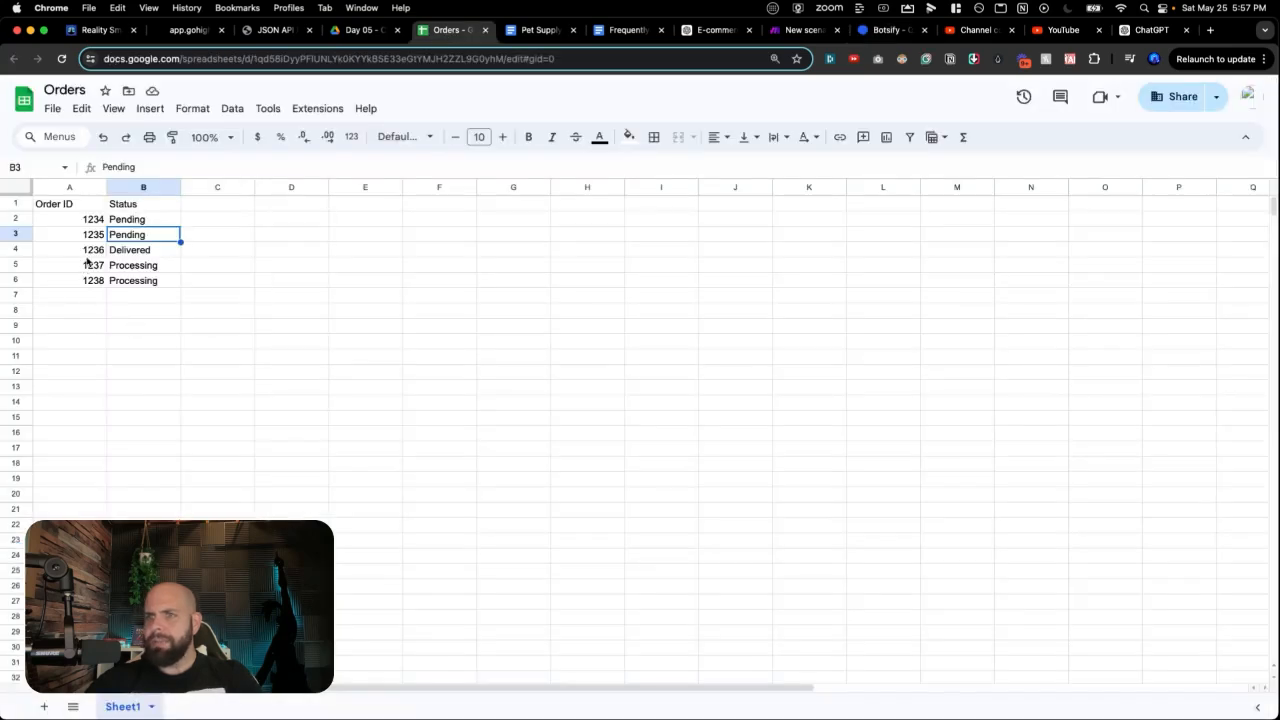
pyautogui.click(804, 31)
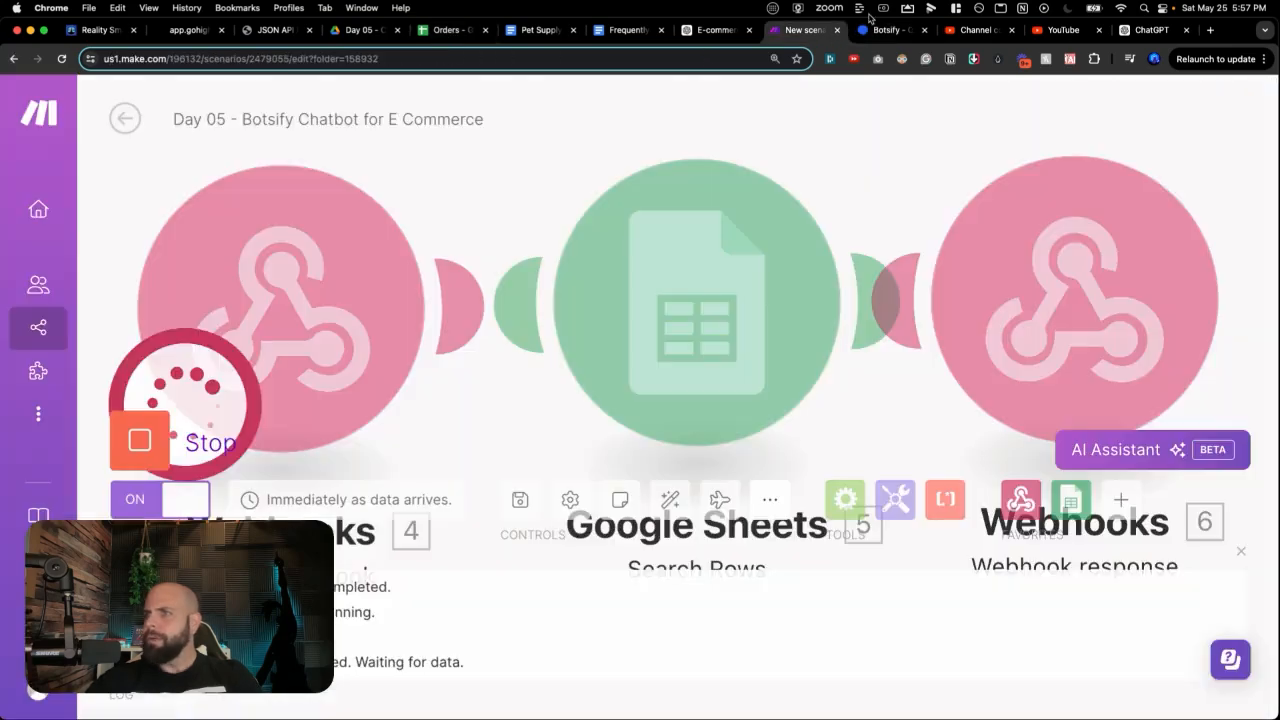
pyautogui.click(868, 32)
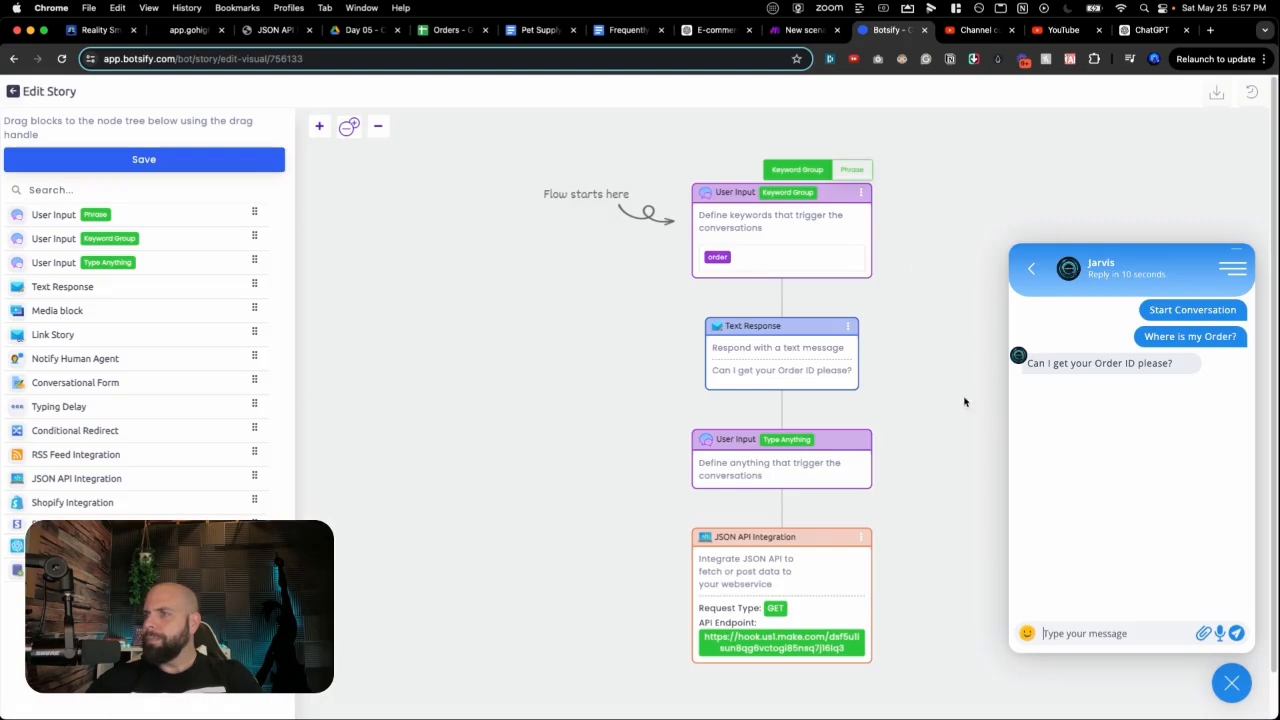
pyautogui.click(1100, 634)
pyautogui.write('1236')
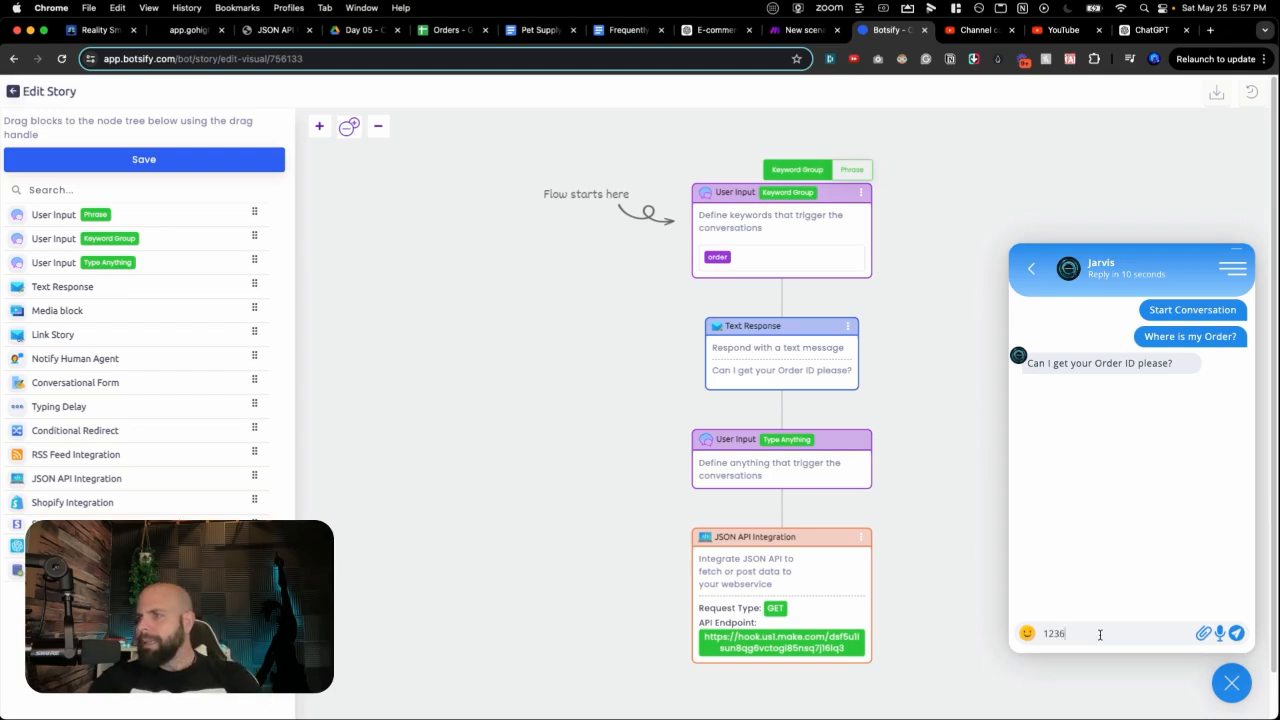
pyautogui.press('Return')
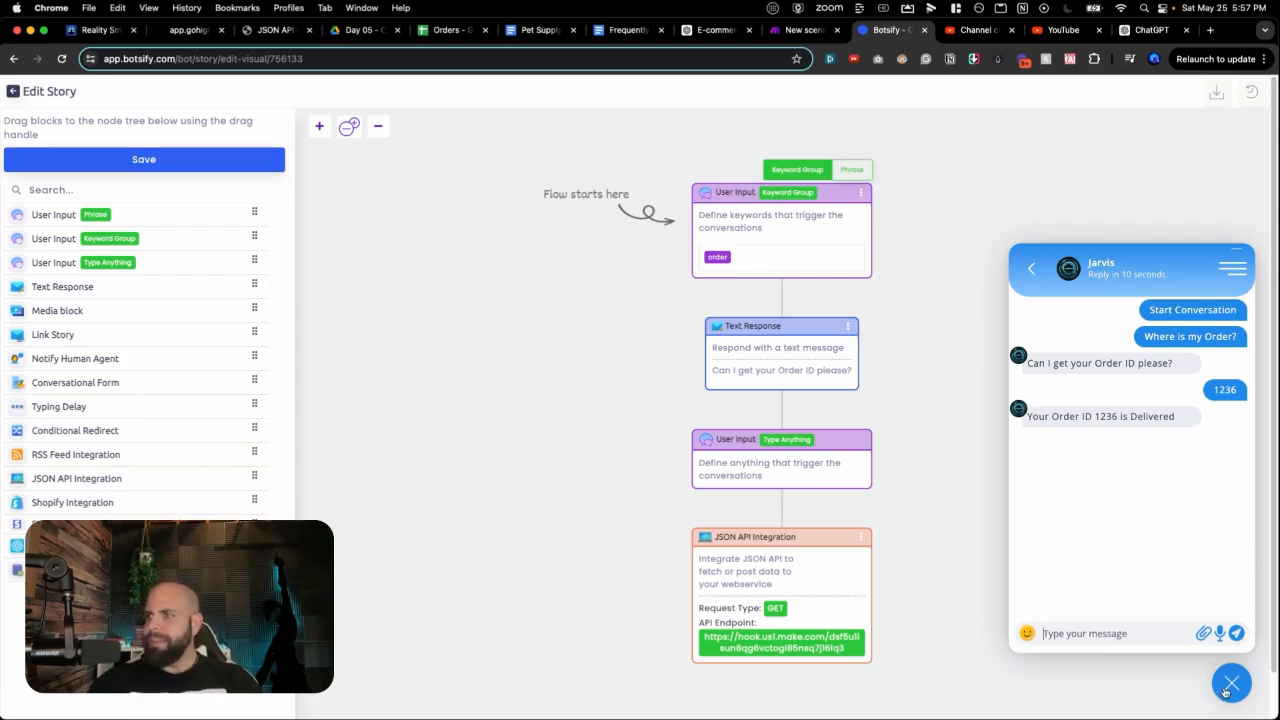
pyautogui.click(797, 30)
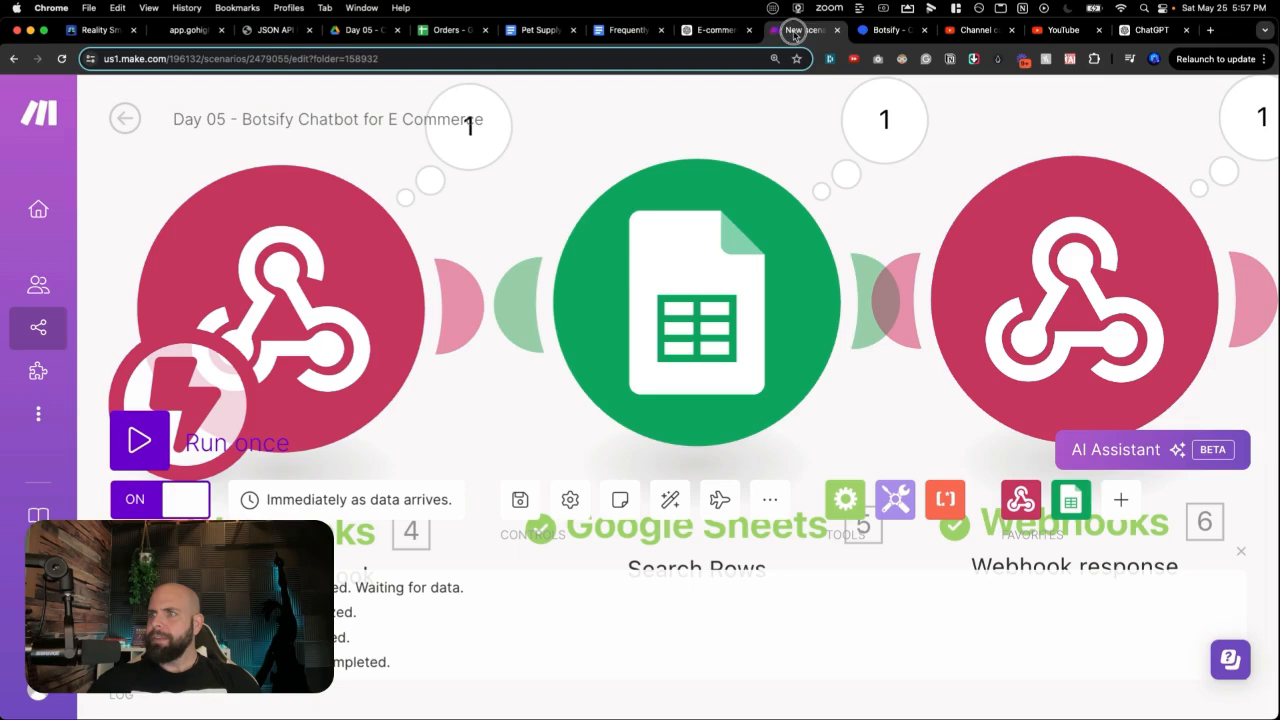
# Step: Inspect each module's bundles: order 1236 received, matched as Delivered in row 4, reply sent with status 200
pyautogui.scroll(-5, 570, 140)
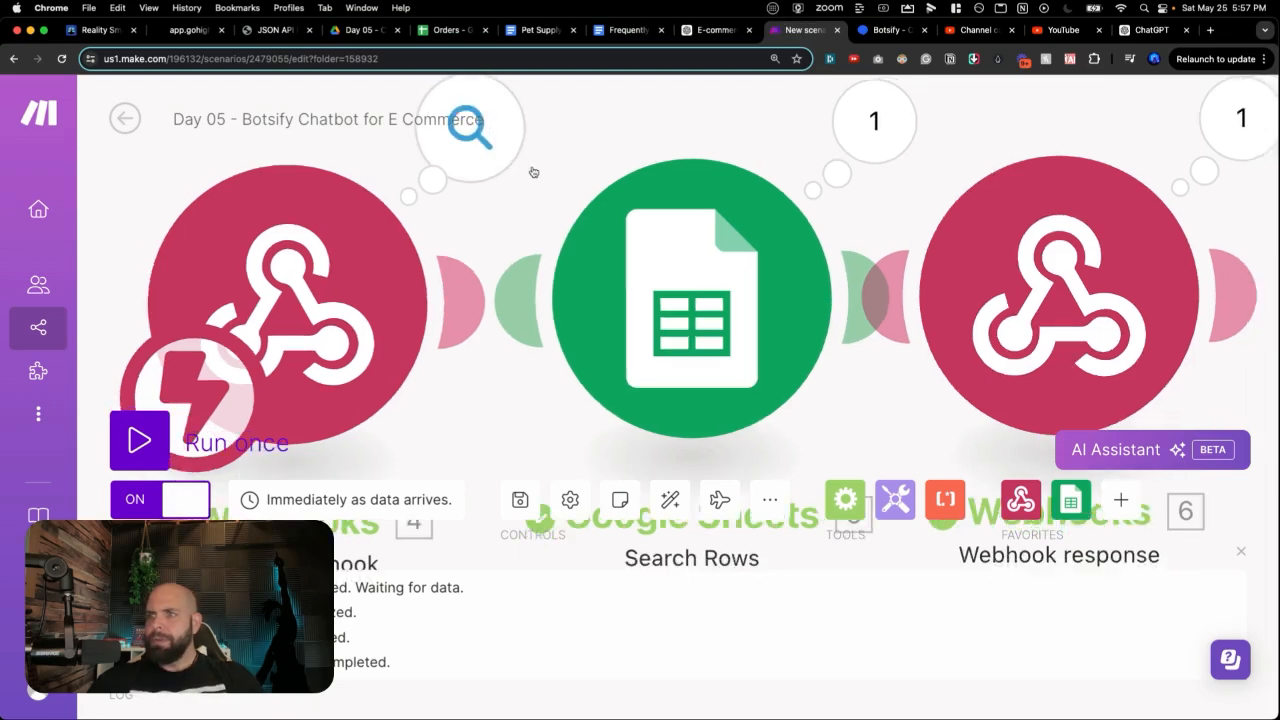
pyautogui.moveTo(645, 119); pyautogui.dragTo(604, 226)
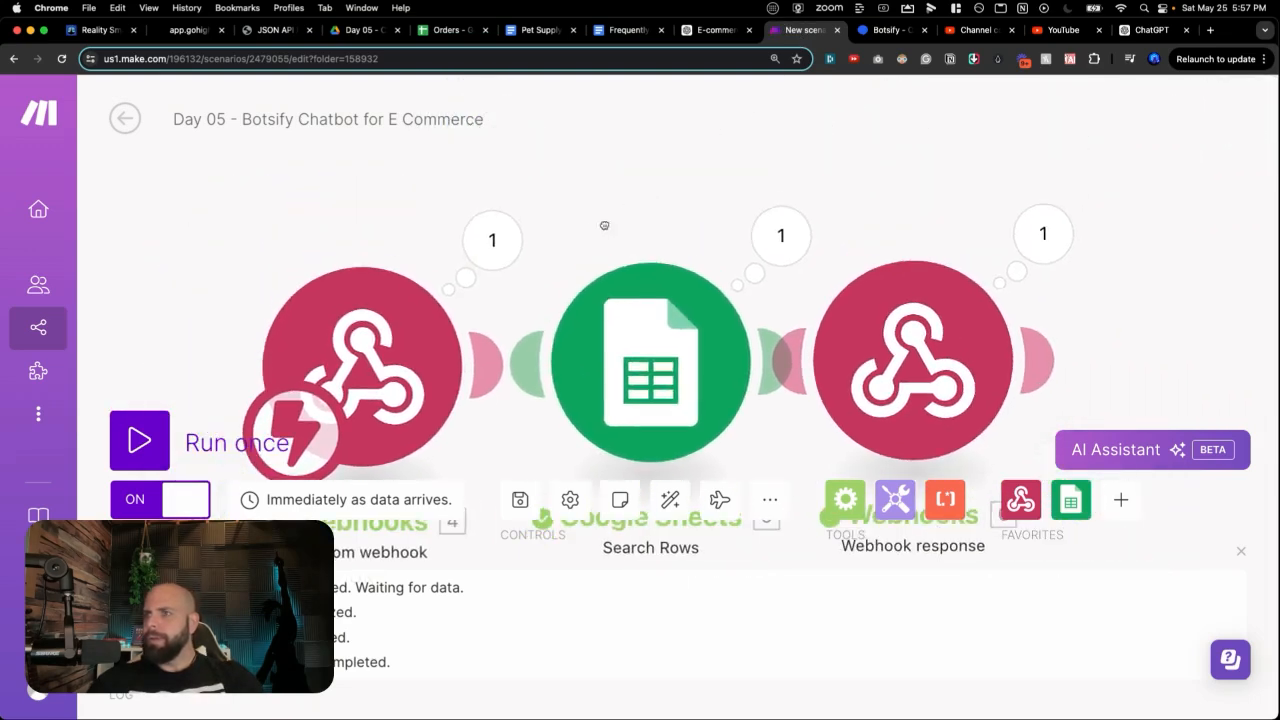
pyautogui.click(505, 248)
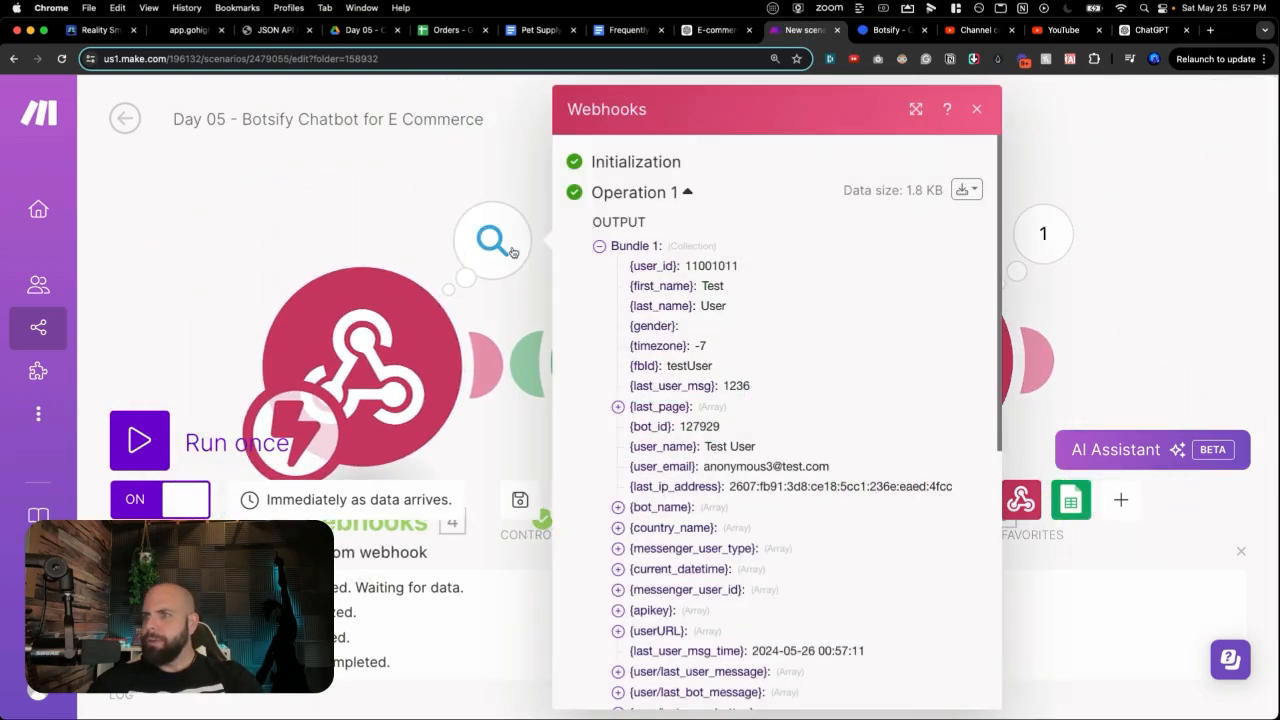
pyautogui.click(525, 175)
pyautogui.click(772, 234)
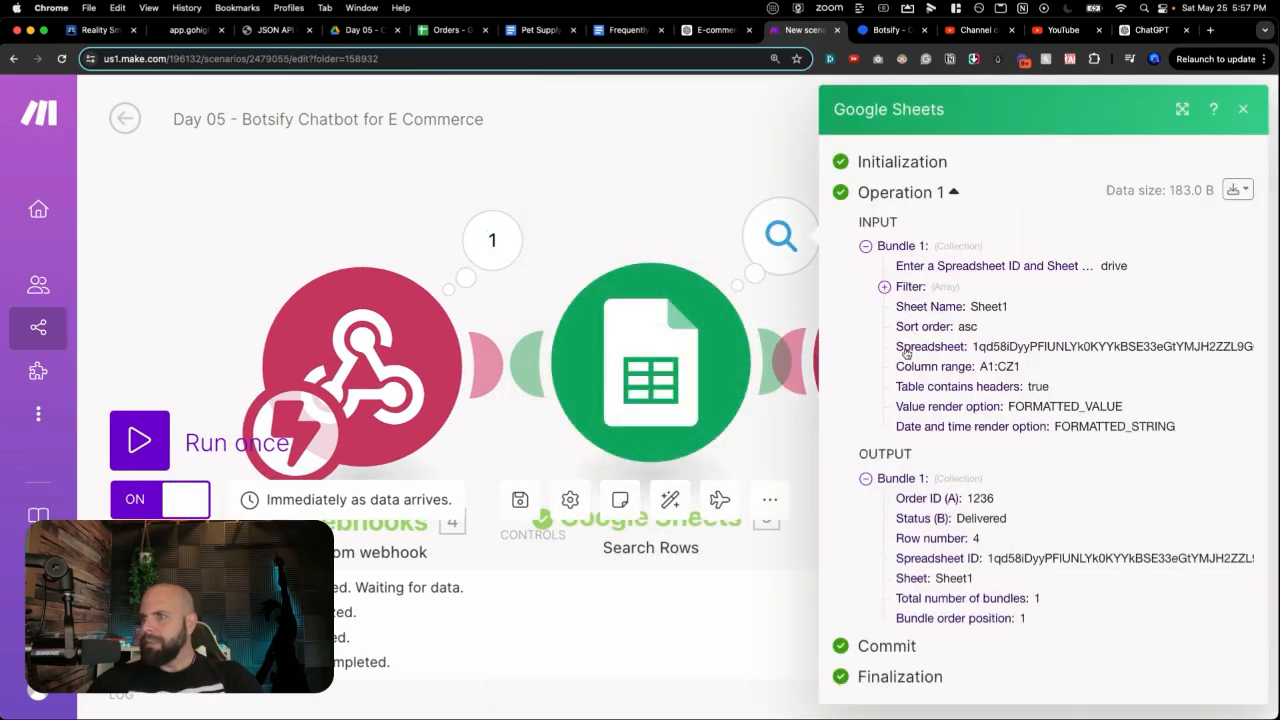
pyautogui.moveTo(994, 498)
pyautogui.mouseDown()
pyautogui.moveTo(945, 499)
pyautogui.moveTo(1006, 518)
pyautogui.mouseUp()
pyautogui.click(663, 237)
pyautogui.click(1043, 234)
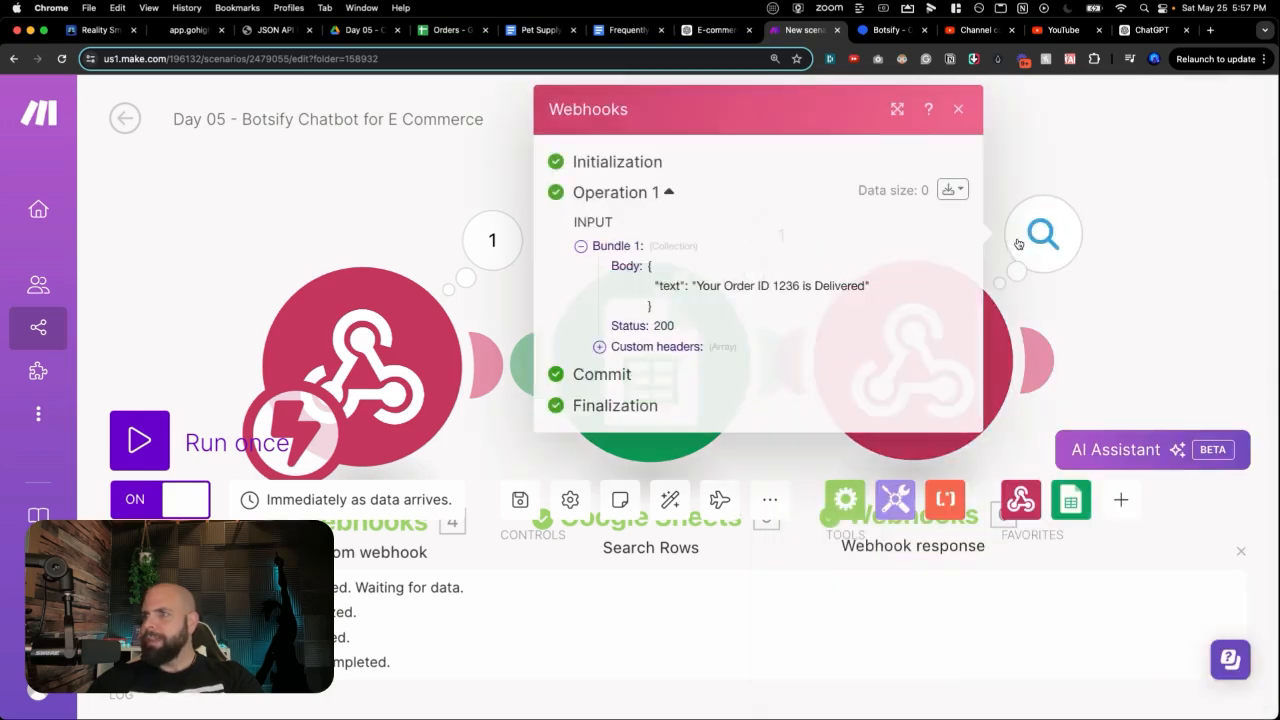
pyautogui.moveTo(637, 270); pyautogui.dragTo(723, 331)
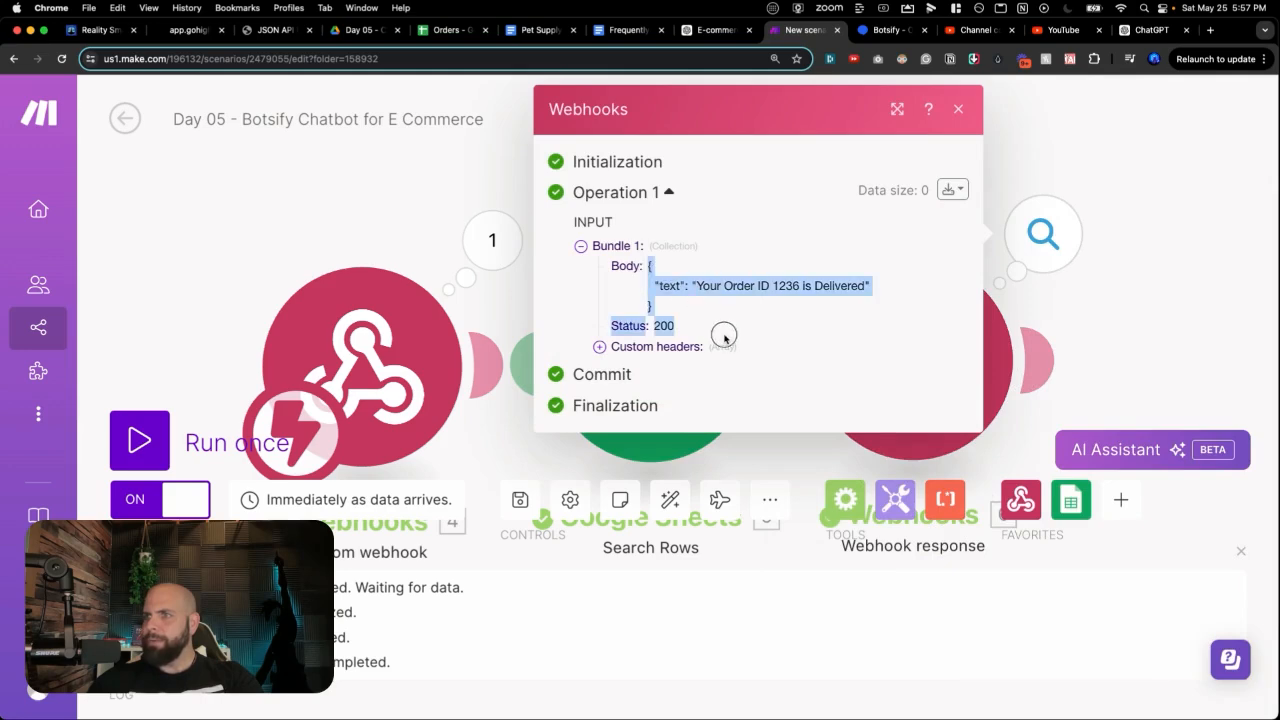
pyautogui.hotkey('ctrl', 'Tab')
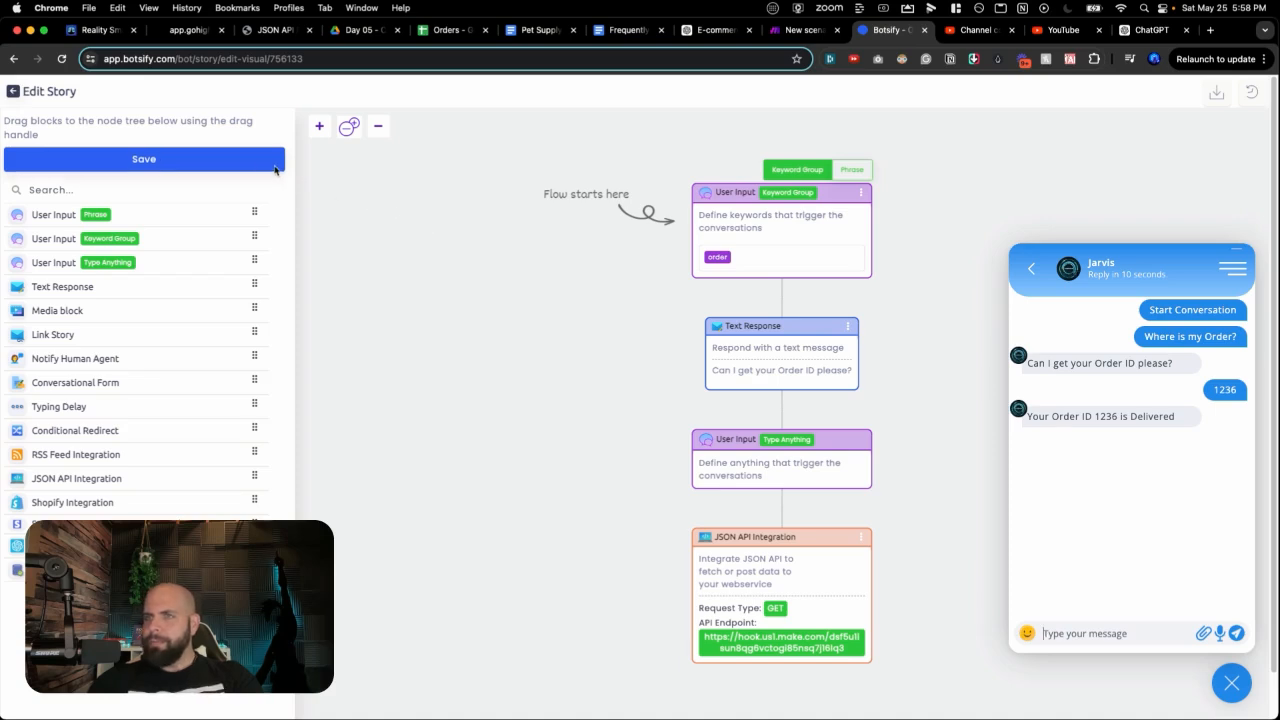
# Step: Save the order-lookup story and go back to Manage Bot Stories
pyautogui.click(144, 159)
pyautogui.click(1231, 683)
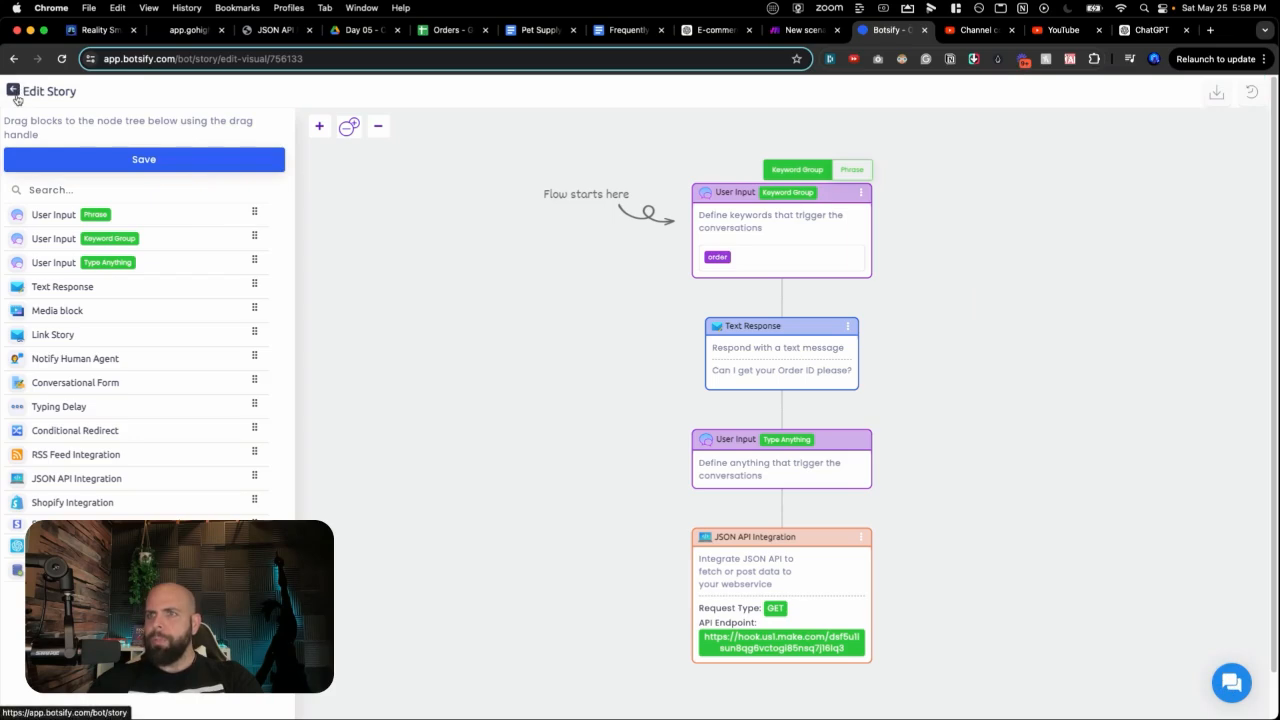
pyautogui.click(14, 92)
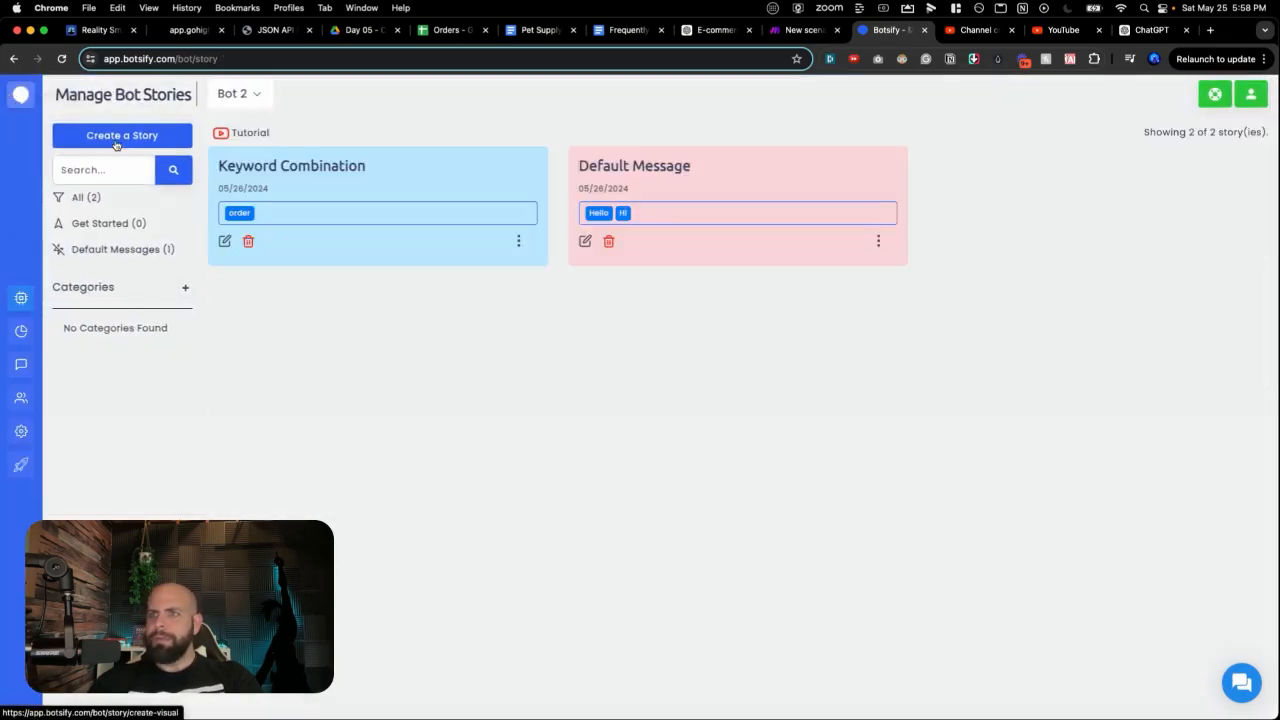
# Step: Activate the Default Message story
pyautogui.click(879, 243)
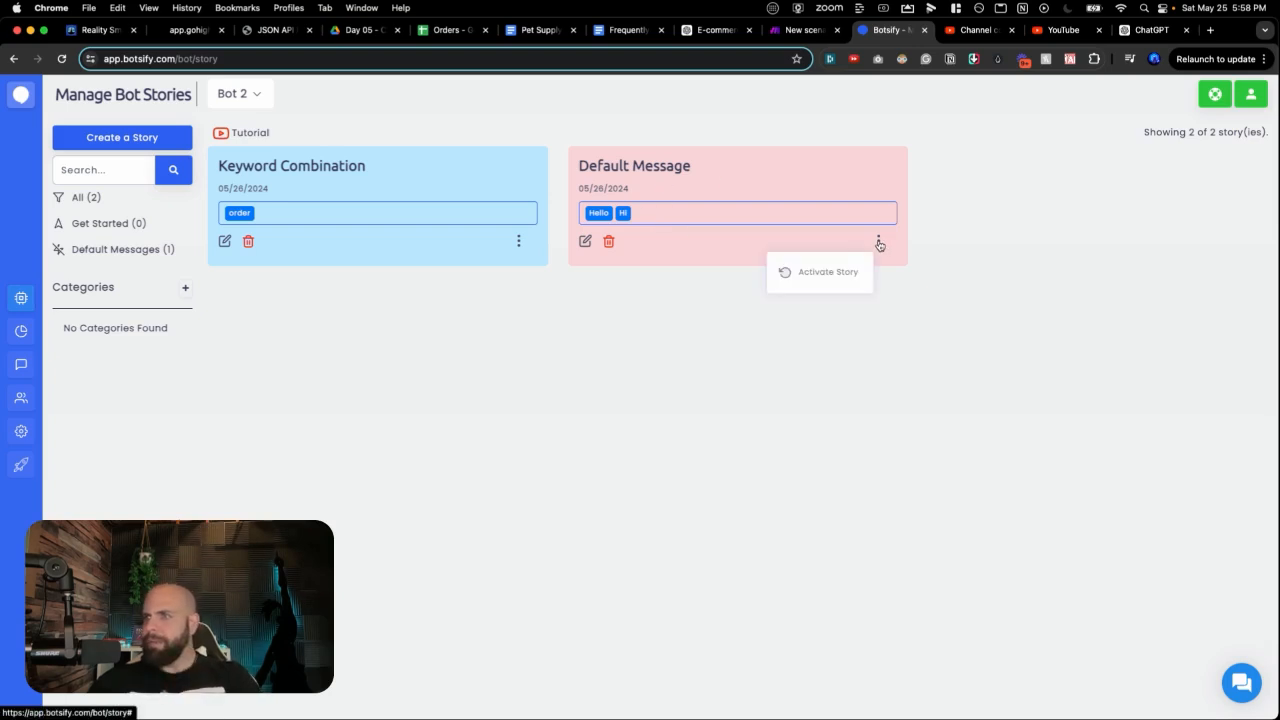
pyautogui.click(846, 270)
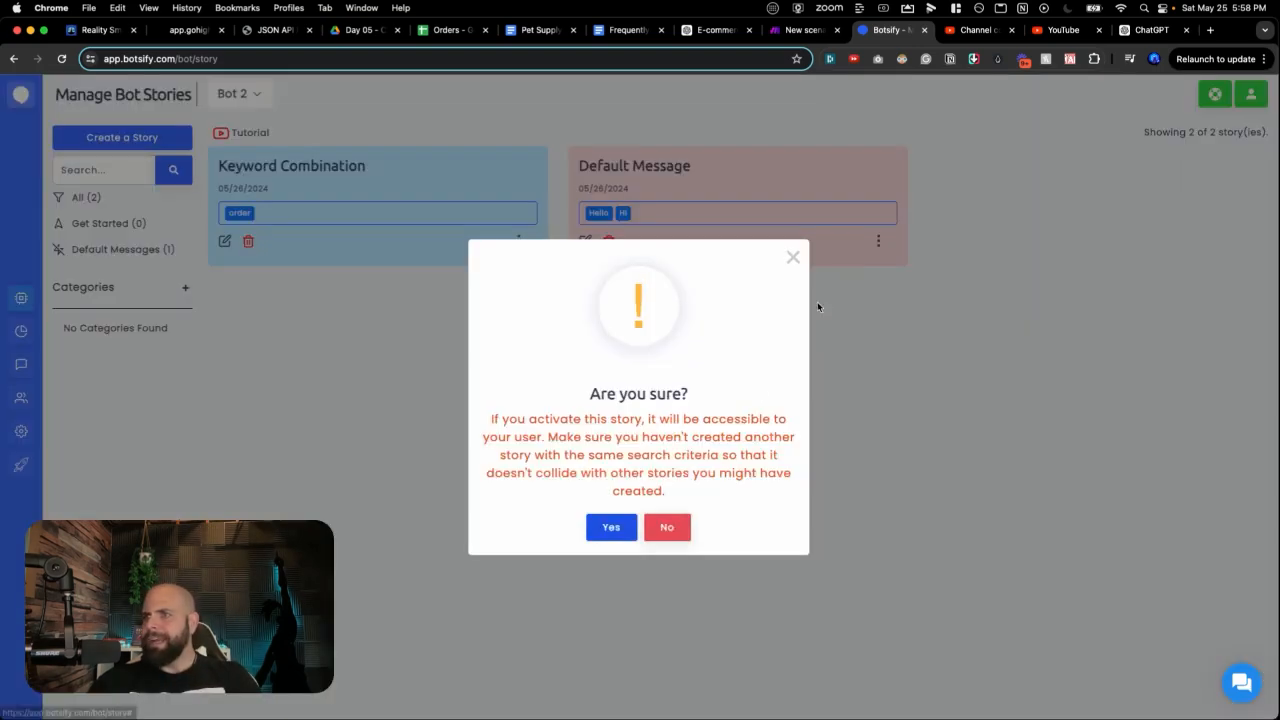
pyautogui.click(603, 527)
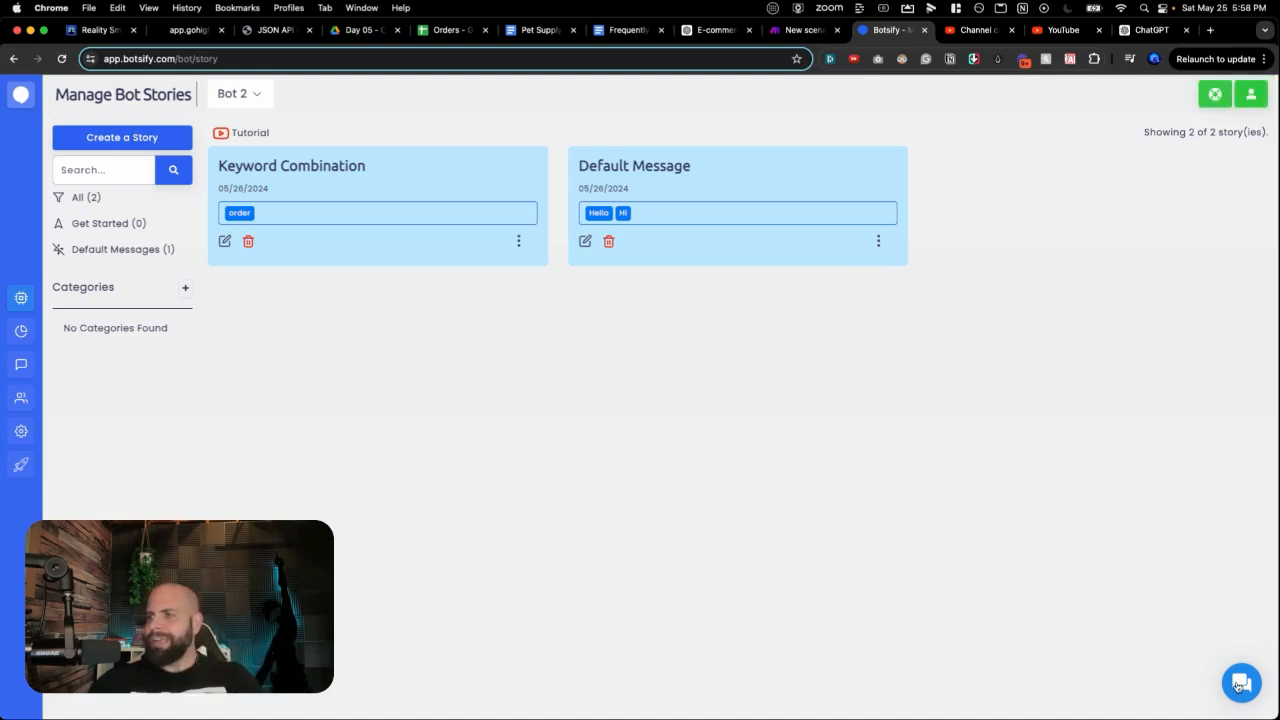
# Step: Run the Make scenario once and reset the Botsify test chat conversation
pyautogui.click(778, 32)
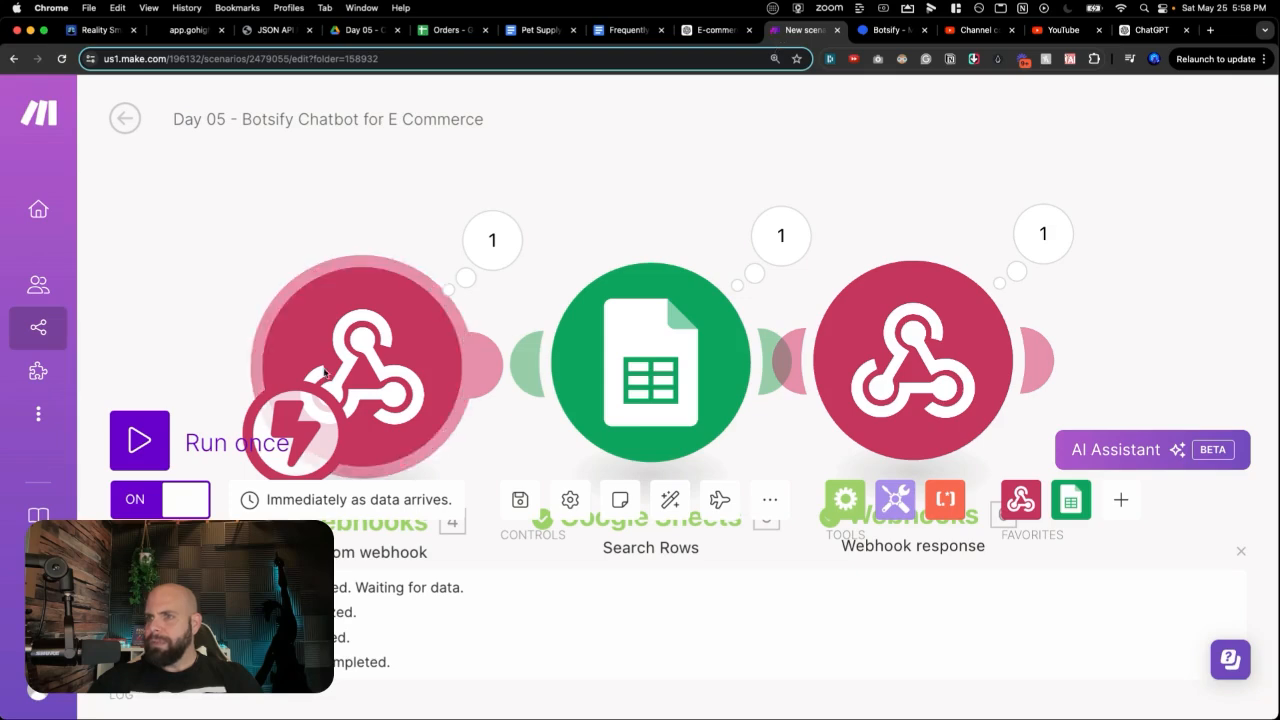
pyautogui.click(139, 440)
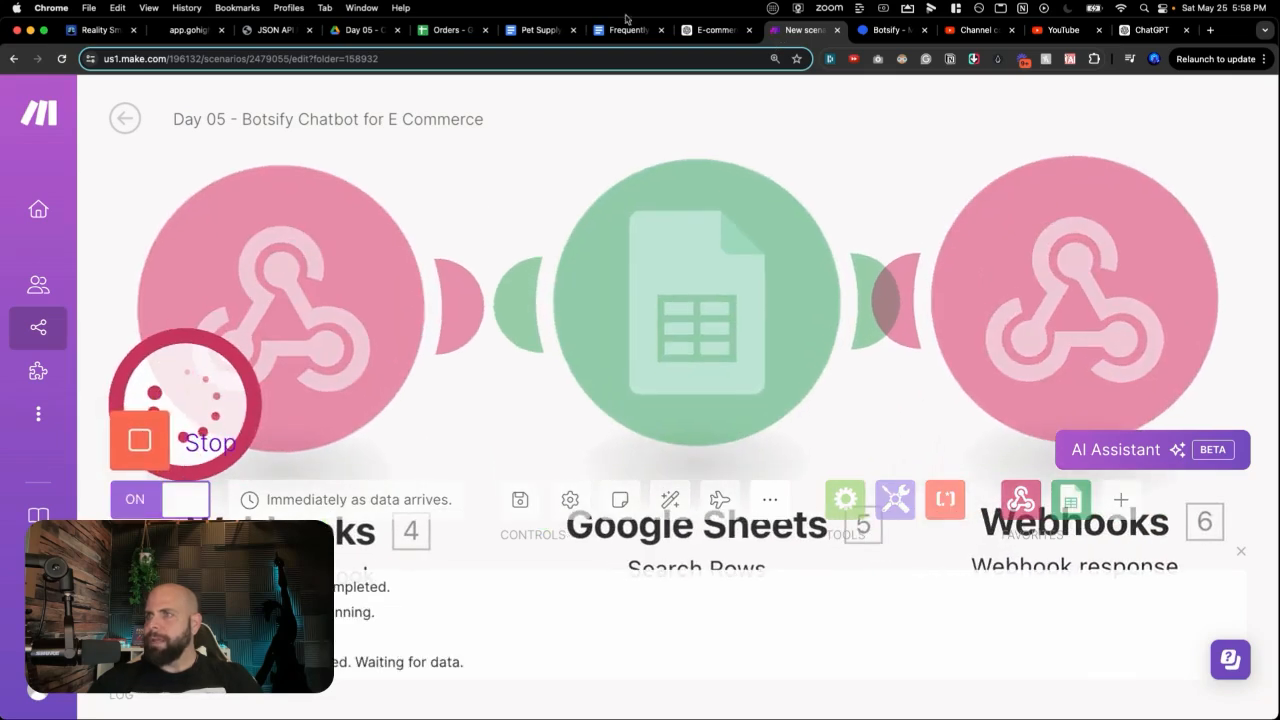
pyautogui.click(889, 30)
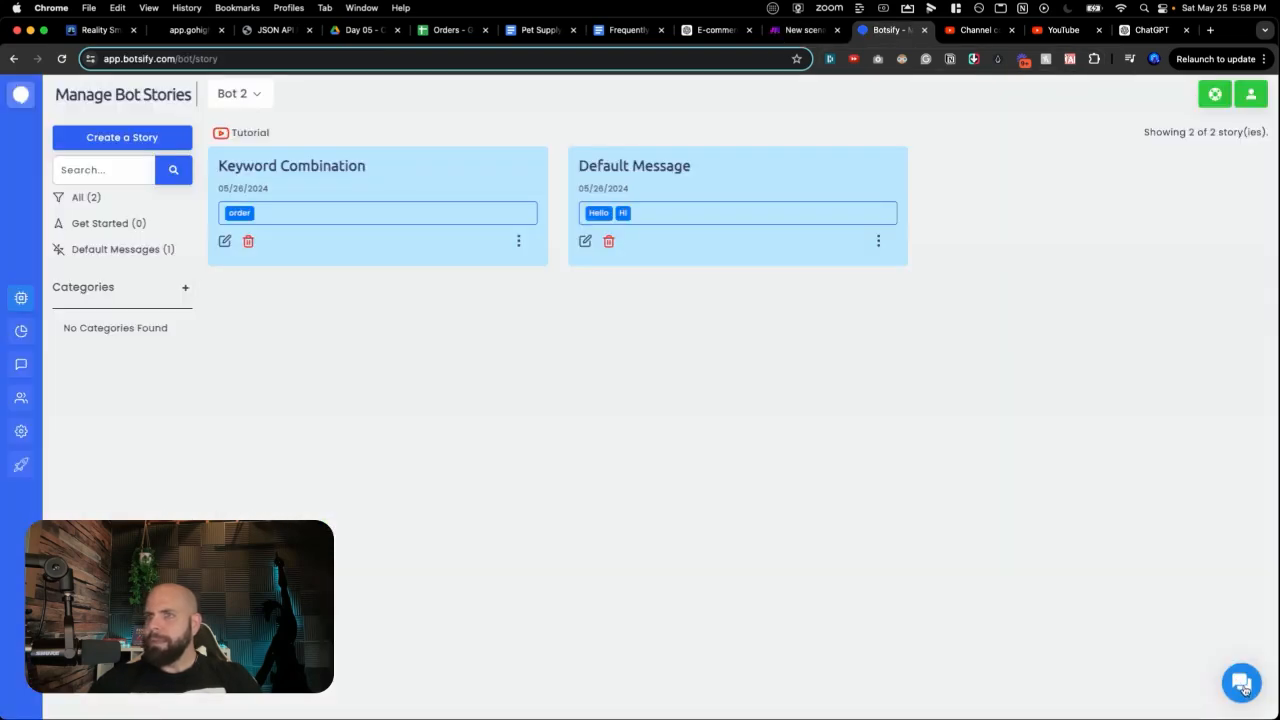
pyautogui.click(1242, 685)
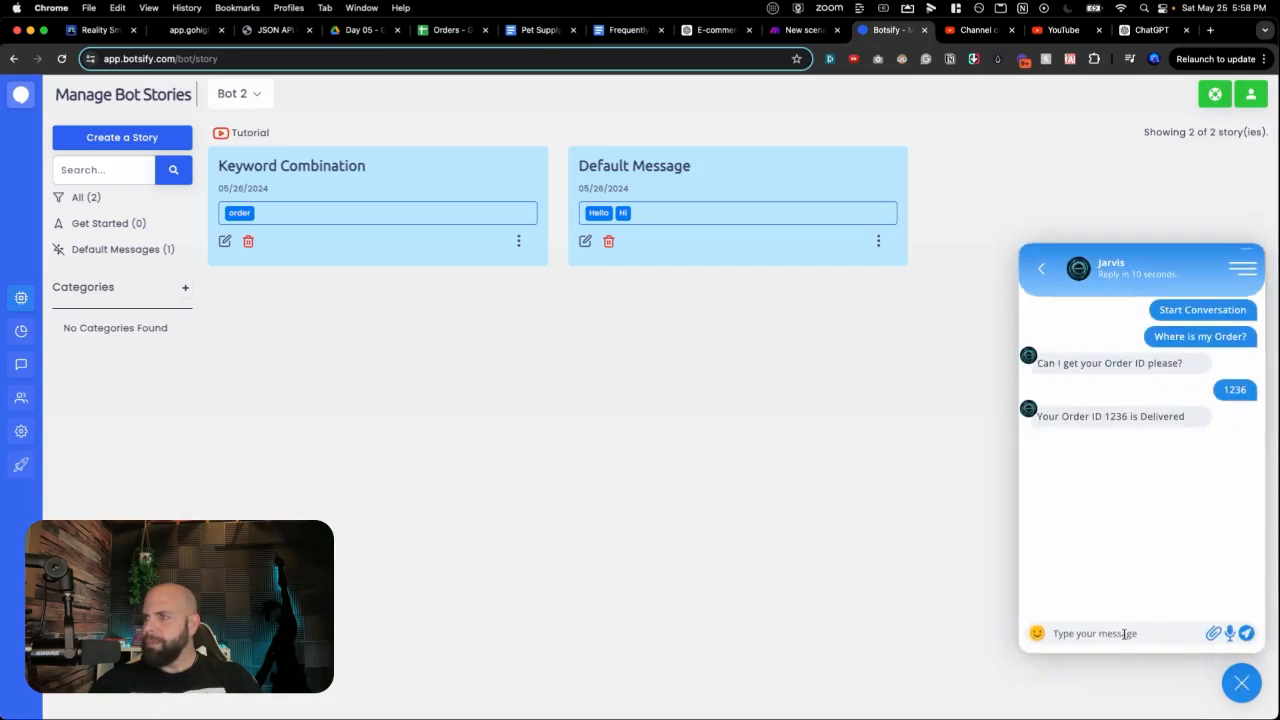
pyautogui.click(1195, 298)
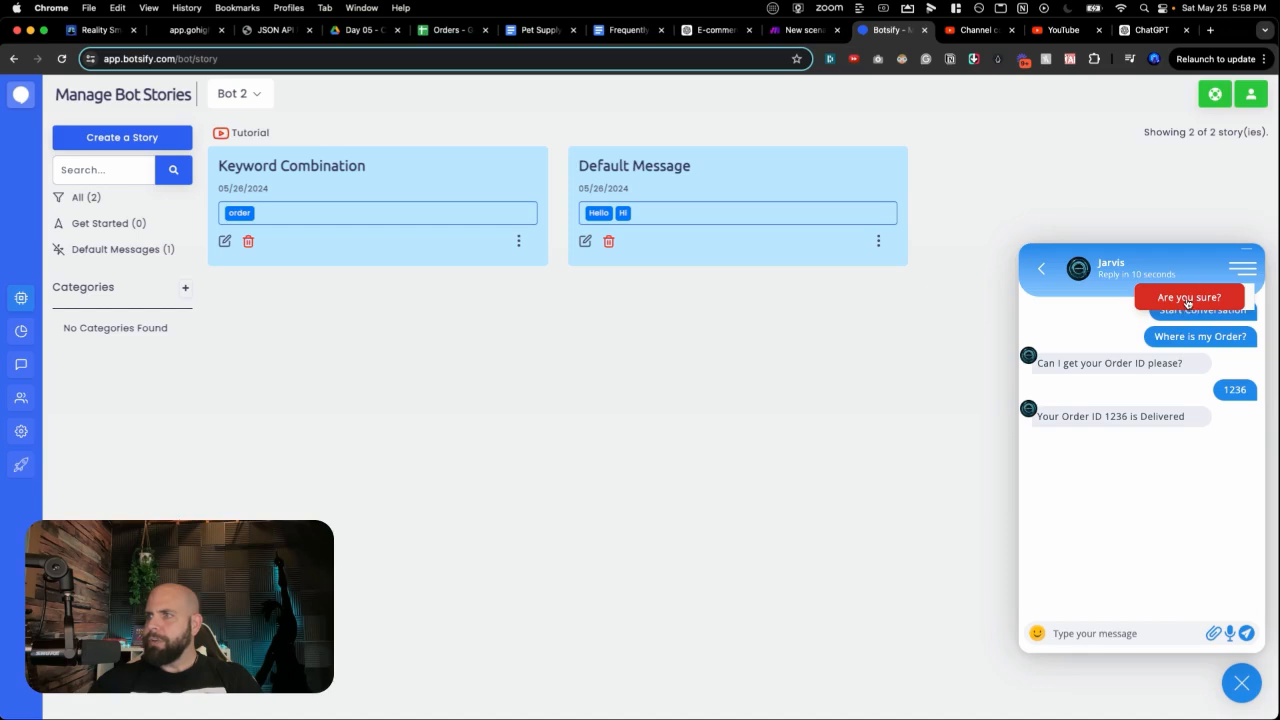
pyautogui.click(1186, 299)
# Step: In a fresh chat, send 'Hi', 'Where is my order', then order ID 1234
pyautogui.click(1130, 426)
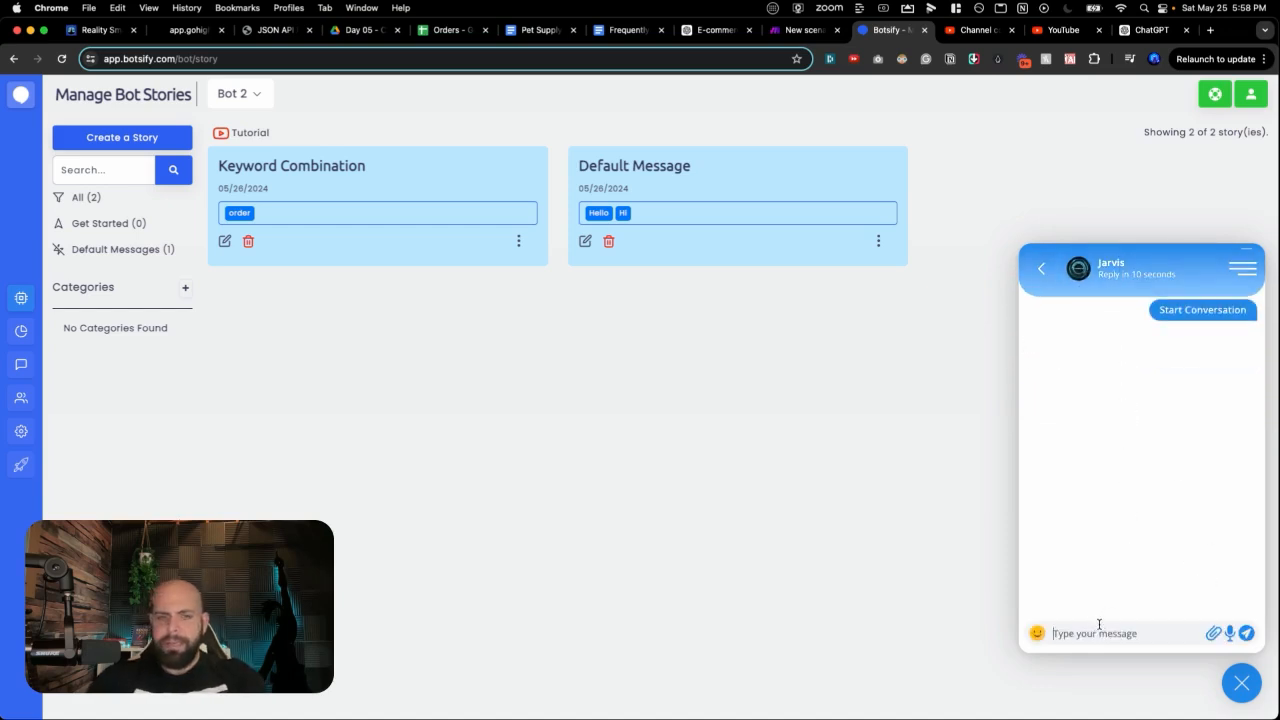
pyautogui.write('Hi')
pyautogui.press('Return')
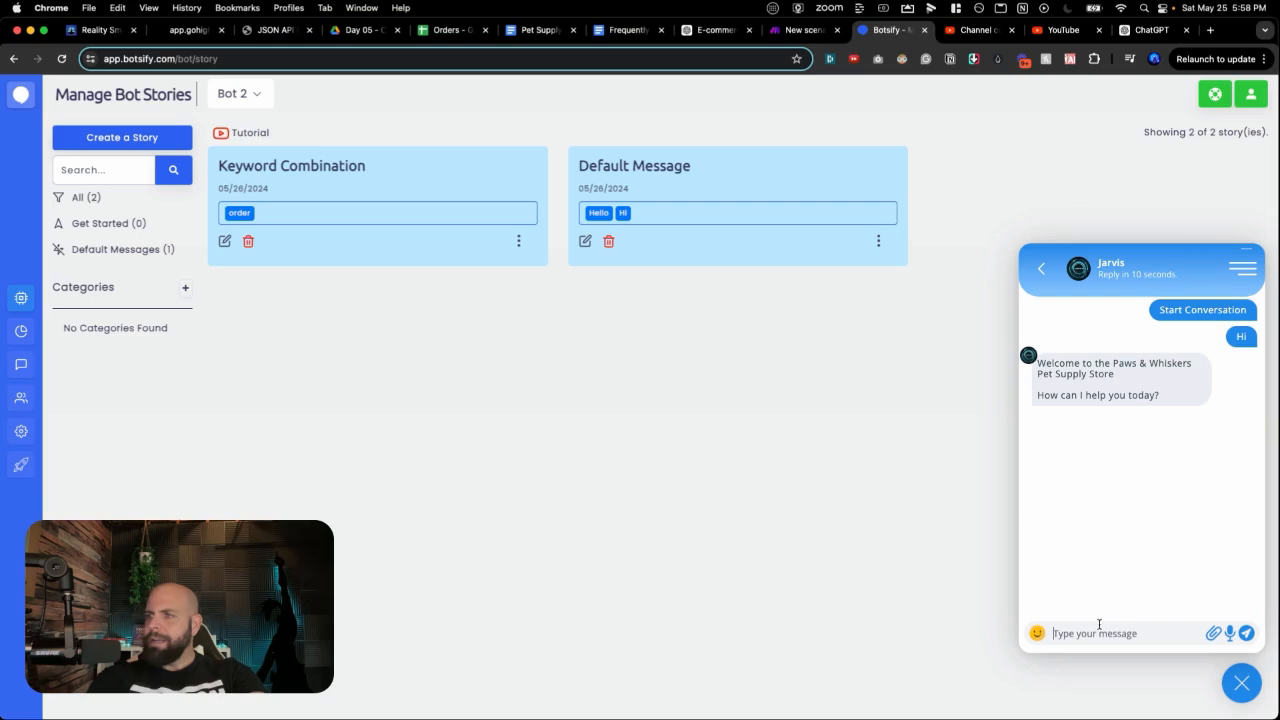
pyautogui.write('Where is my order?')
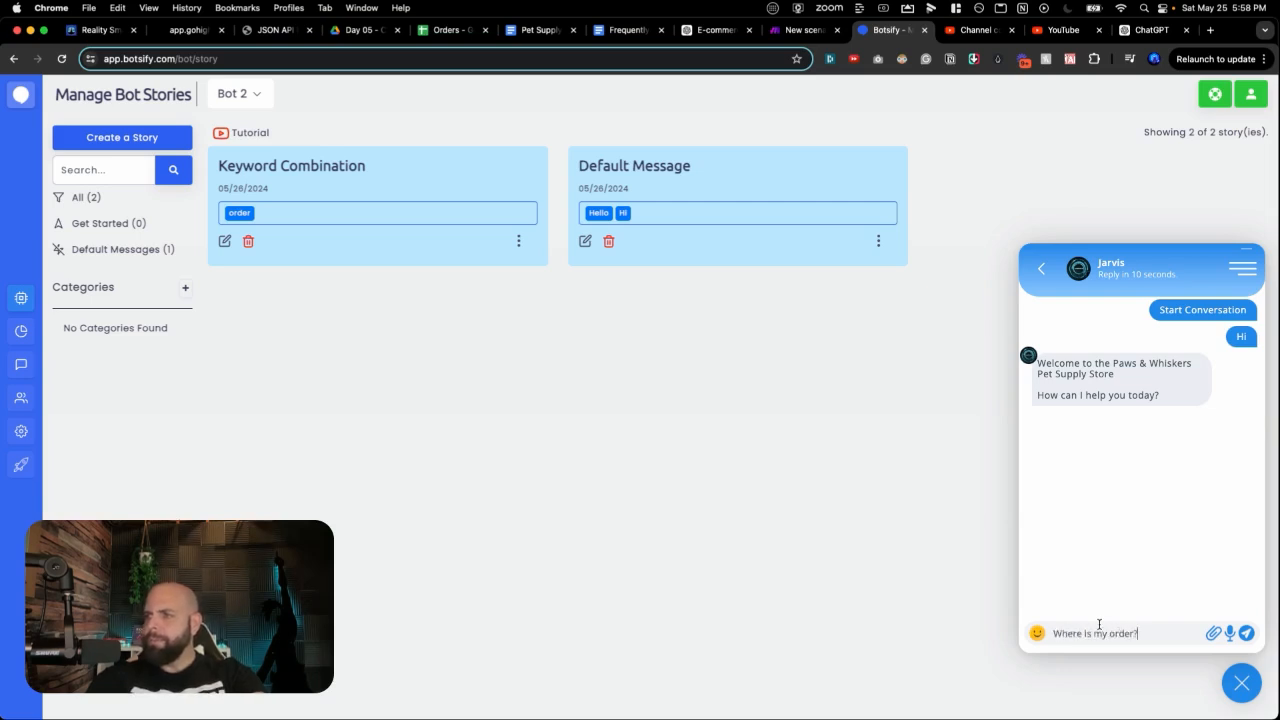
pyautogui.press('Return')
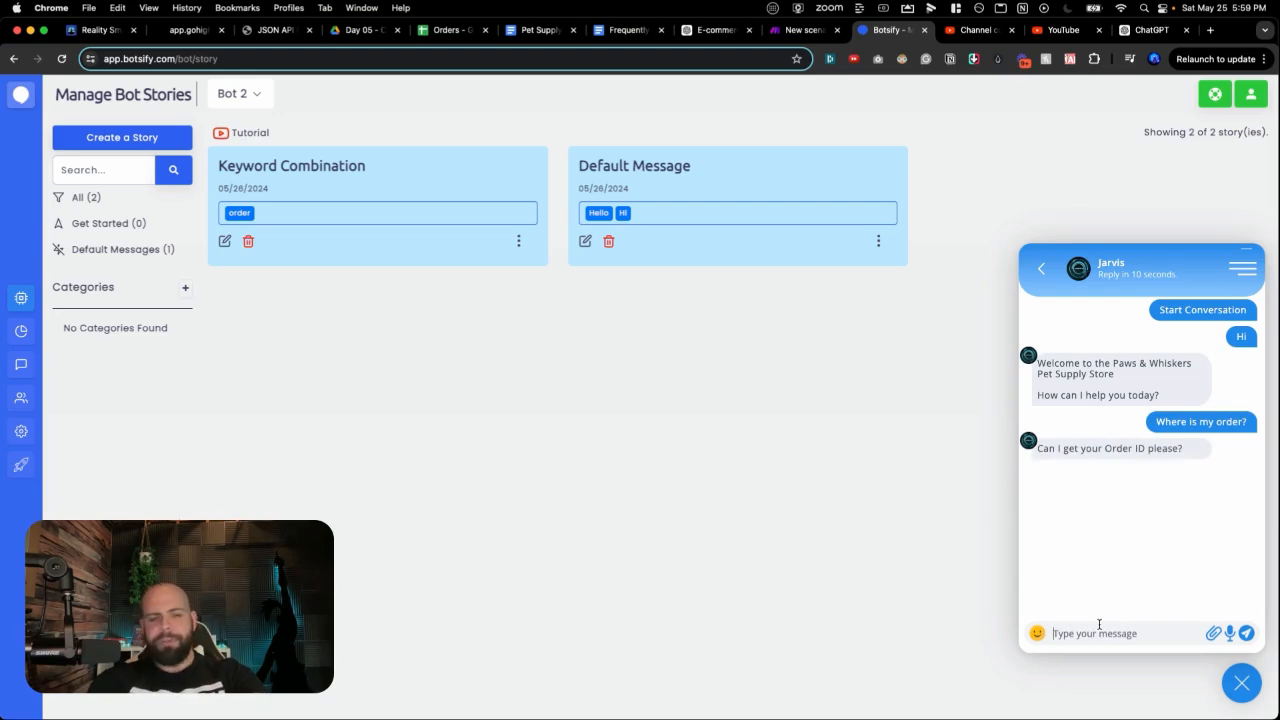
pyautogui.write('1234')
pyautogui.press('Return')
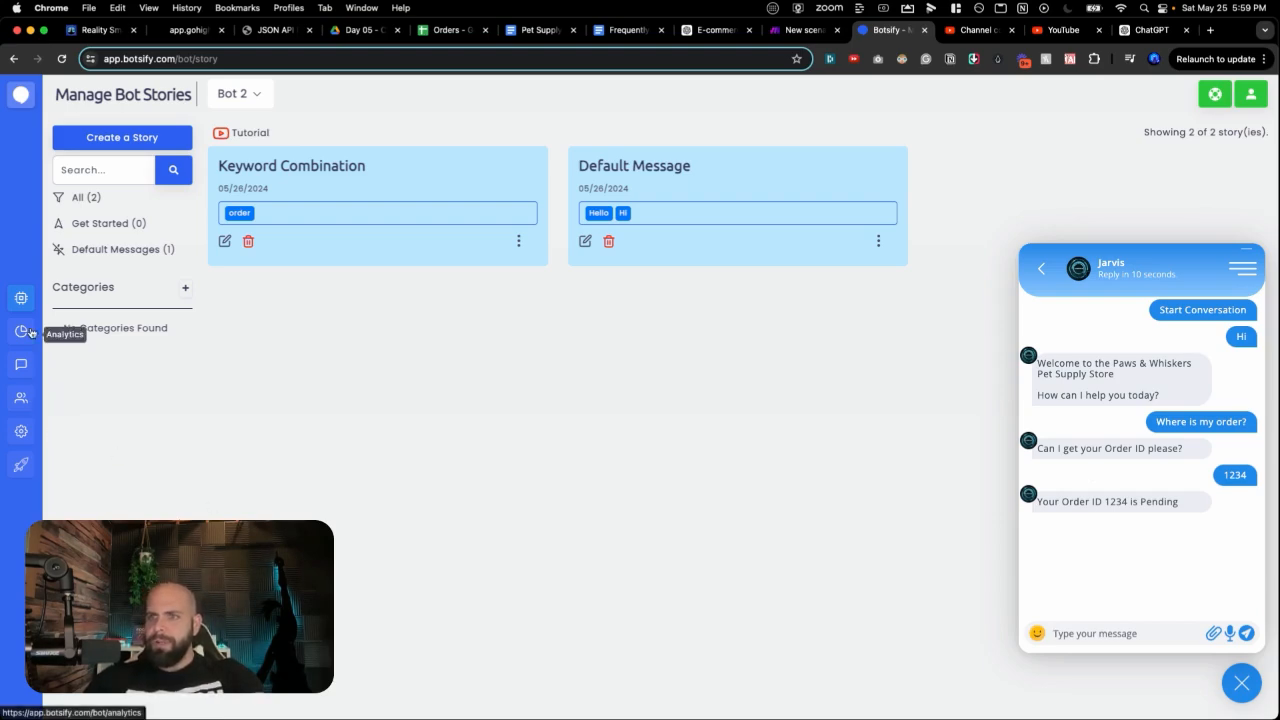
pyautogui.moveTo(25, 475)
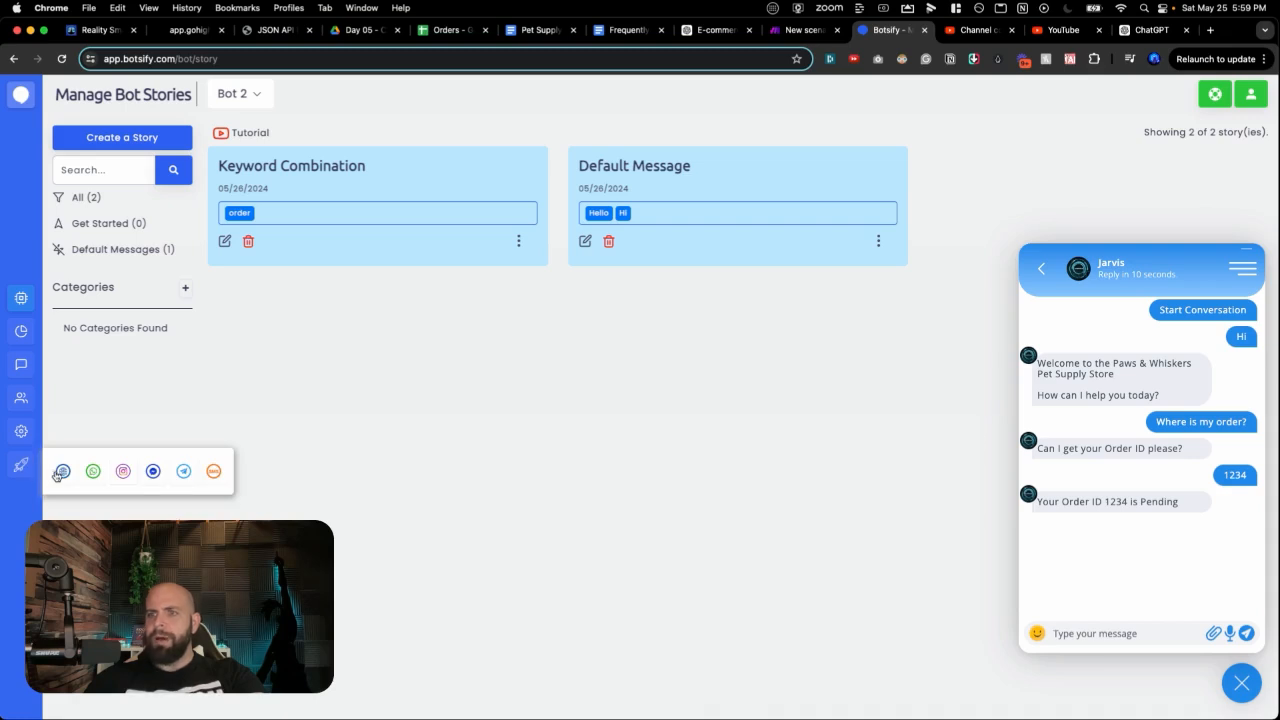
# Step: Open the Branding settings of the website chatbot Bot 2
pyautogui.click(62, 471)
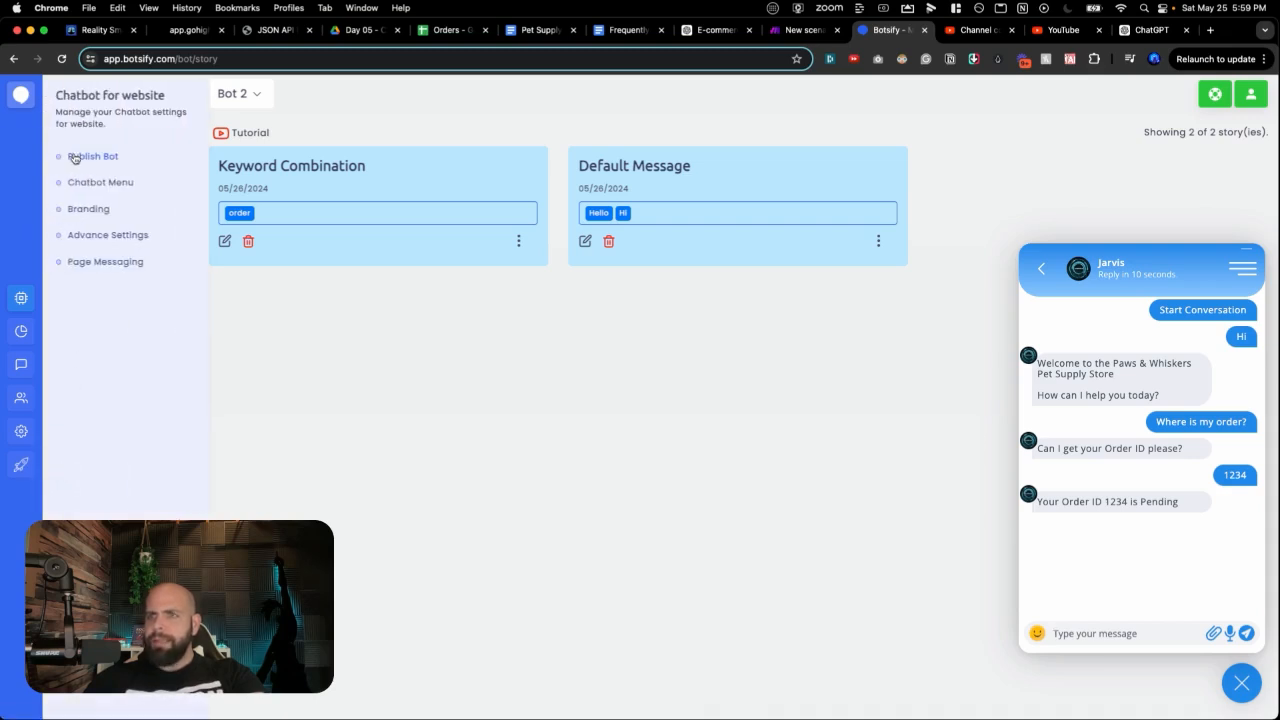
pyautogui.click(88, 210)
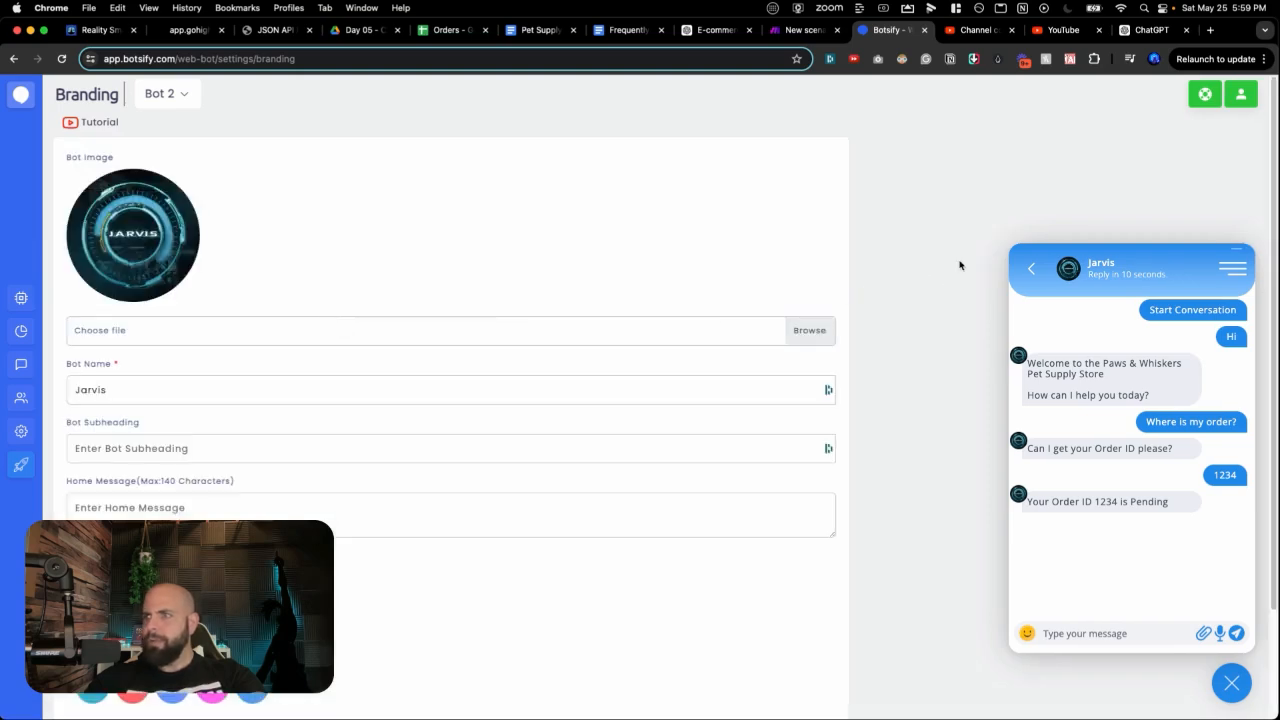
pyautogui.click(1231, 681)
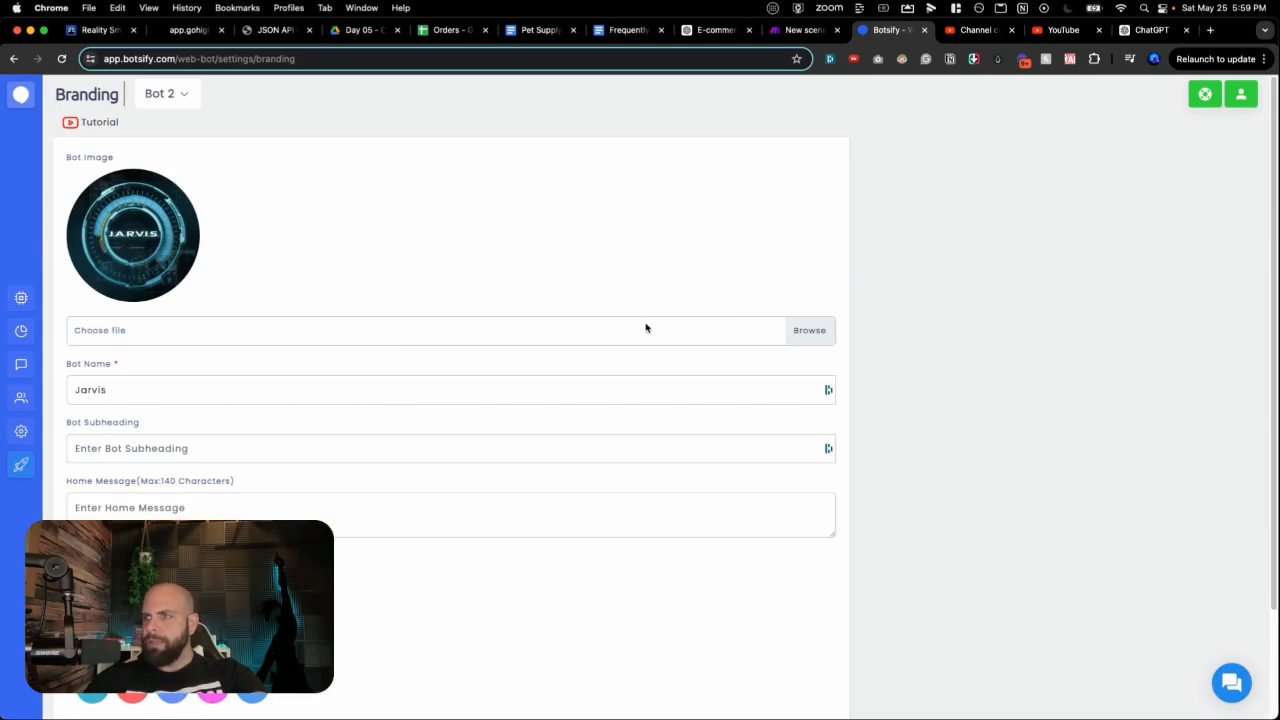
# Step: Browse the 00 - Day 05 Chatbot folder for a bot image, then cancel the file picker
pyautogui.click(808, 333)
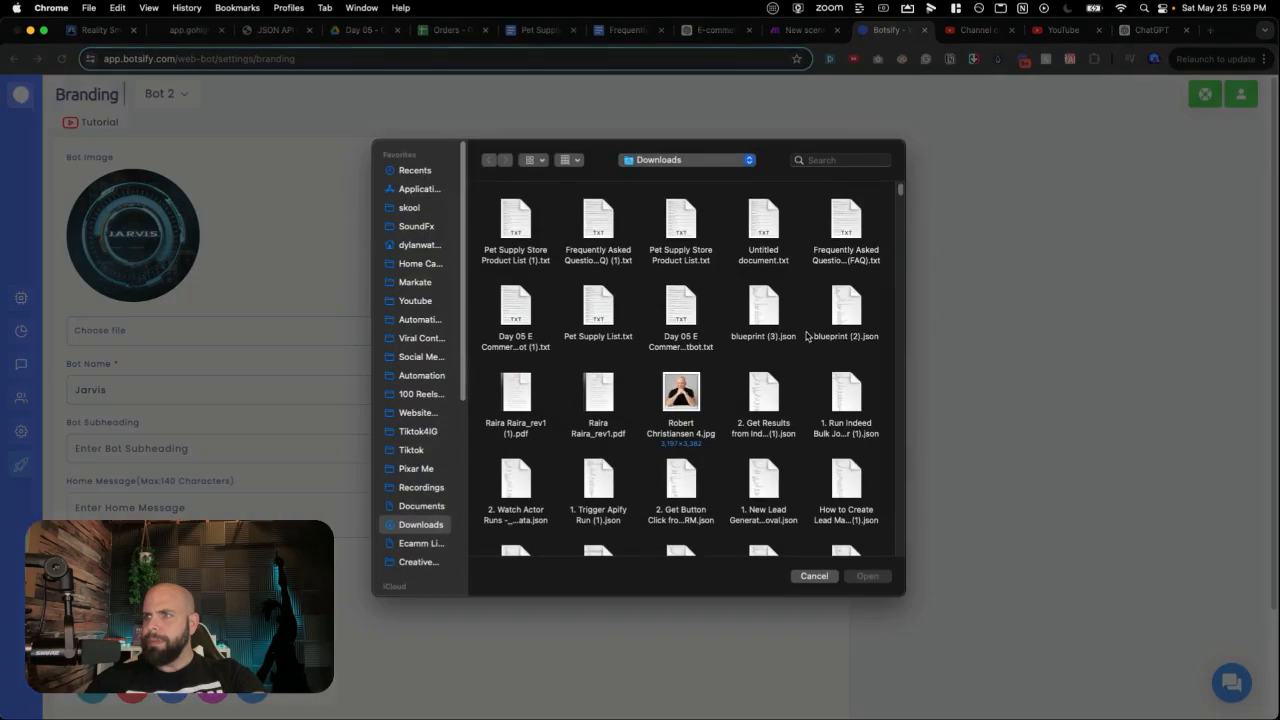
pyautogui.click(418, 322)
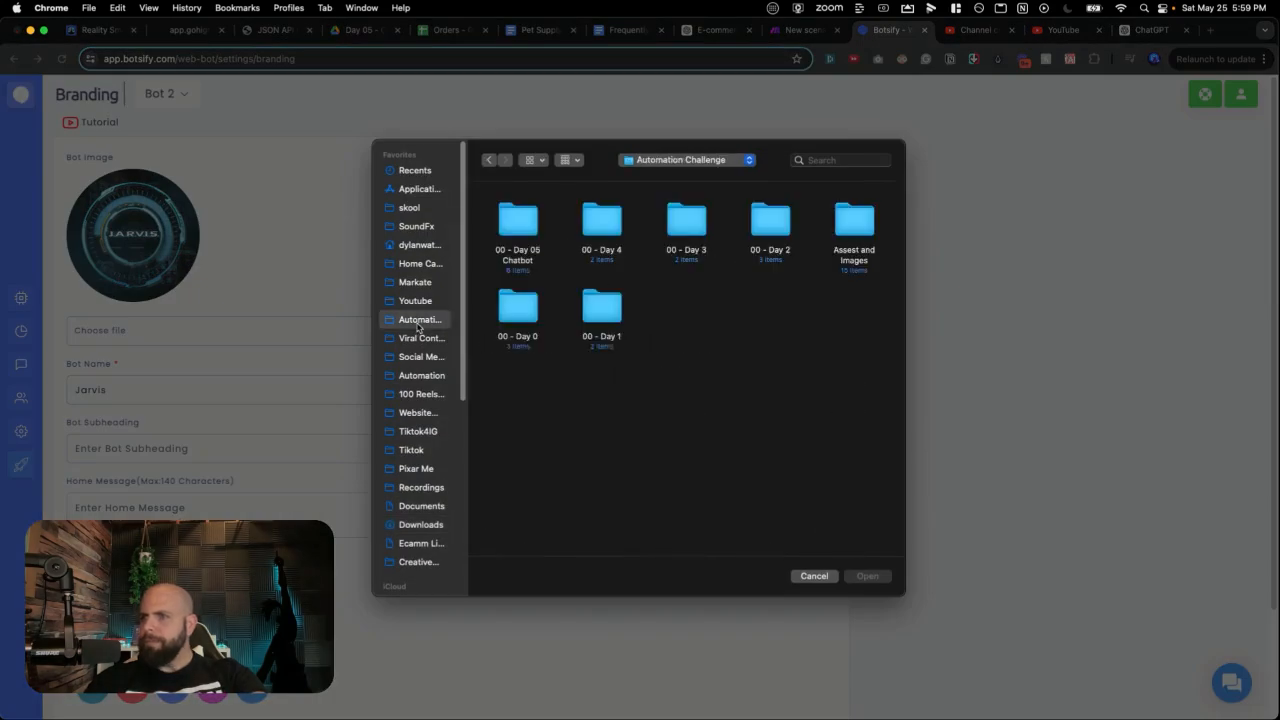
pyautogui.click(527, 225)
pyautogui.doubleClick(527, 225)
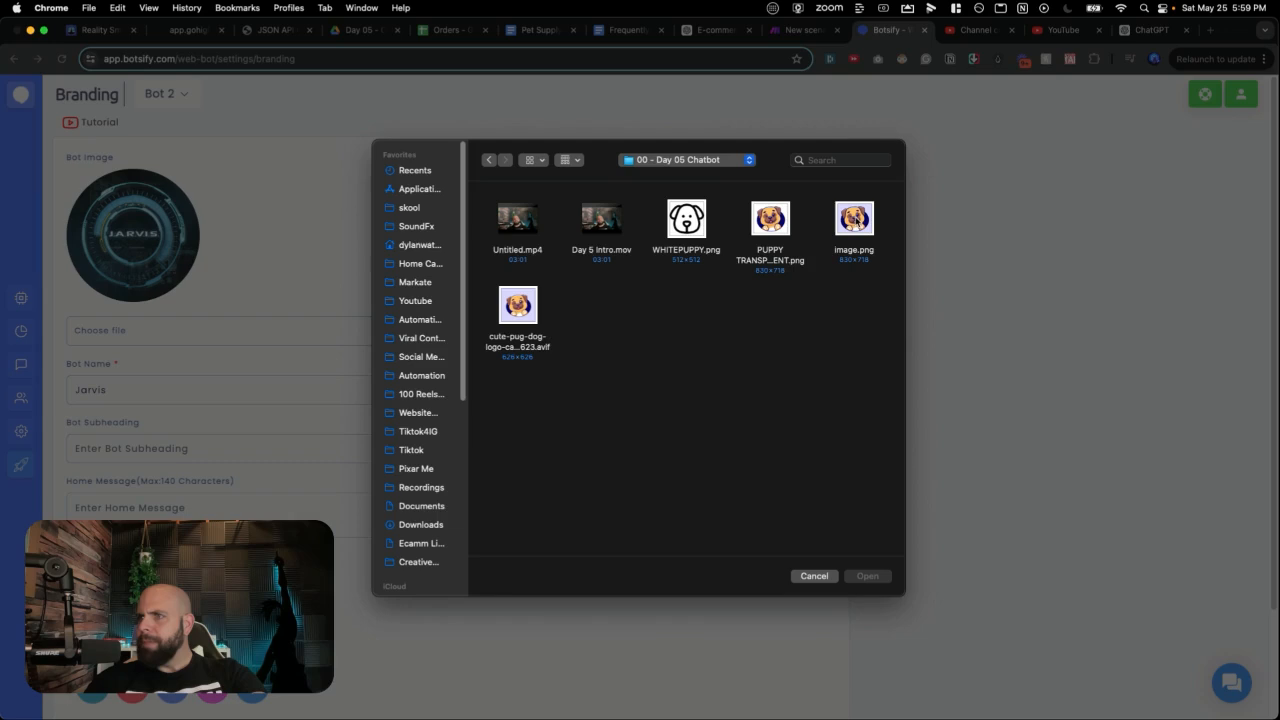
pyautogui.press('Escape')
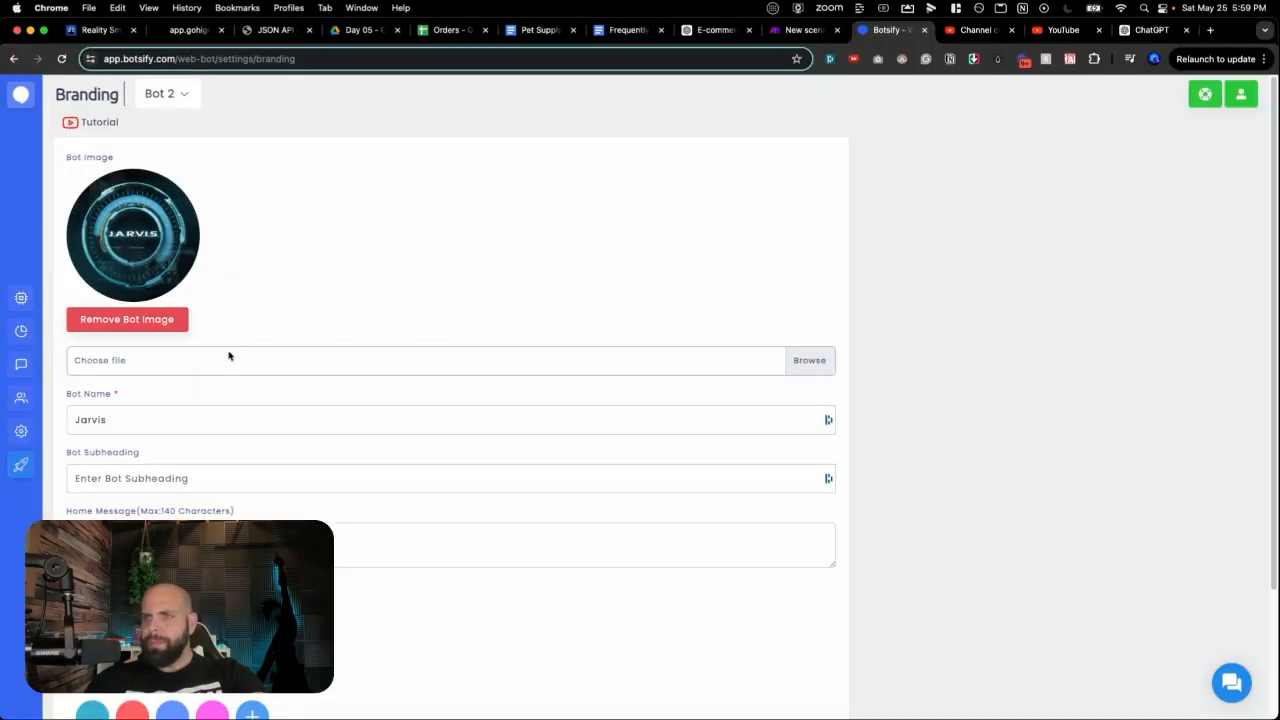
# Step: Rename the bot to 'Helpful Pup' with subheading 'Here to help with all your pet supply'
pyautogui.doubleClick(95, 420)
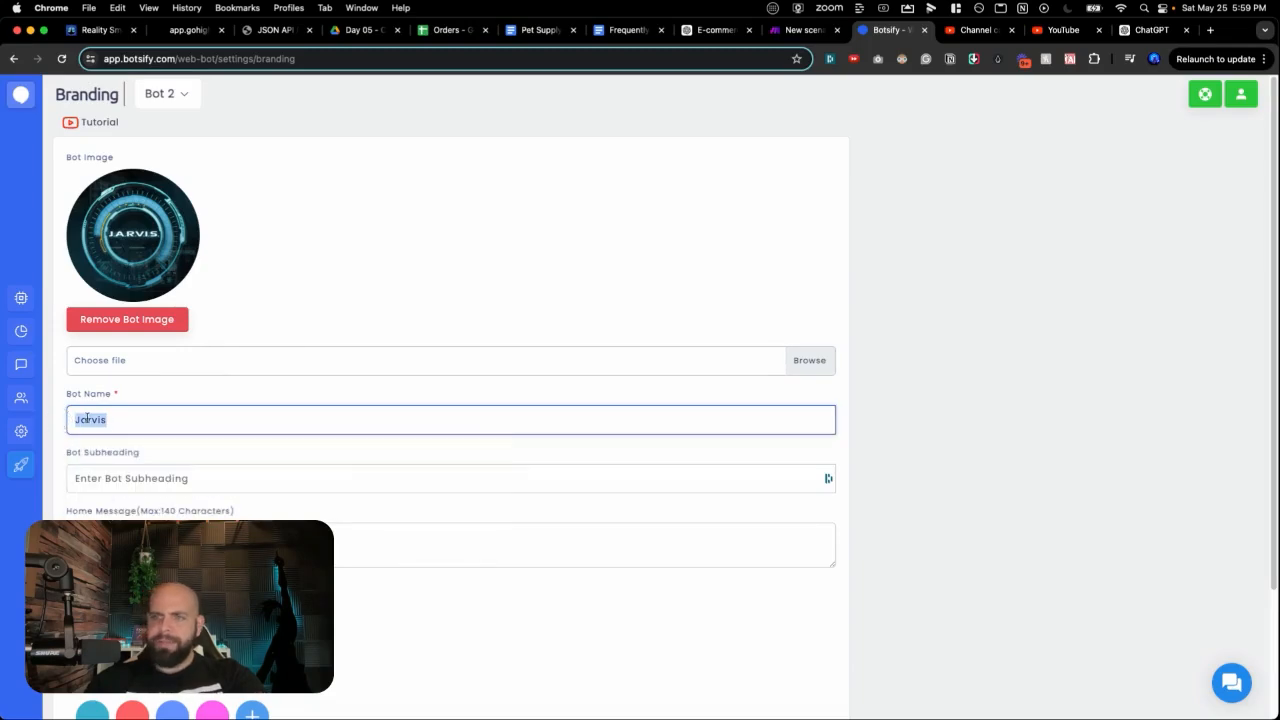
pyautogui.write('Helpful Pup')
pyautogui.click(211, 477)
pyautogui.write('Here')
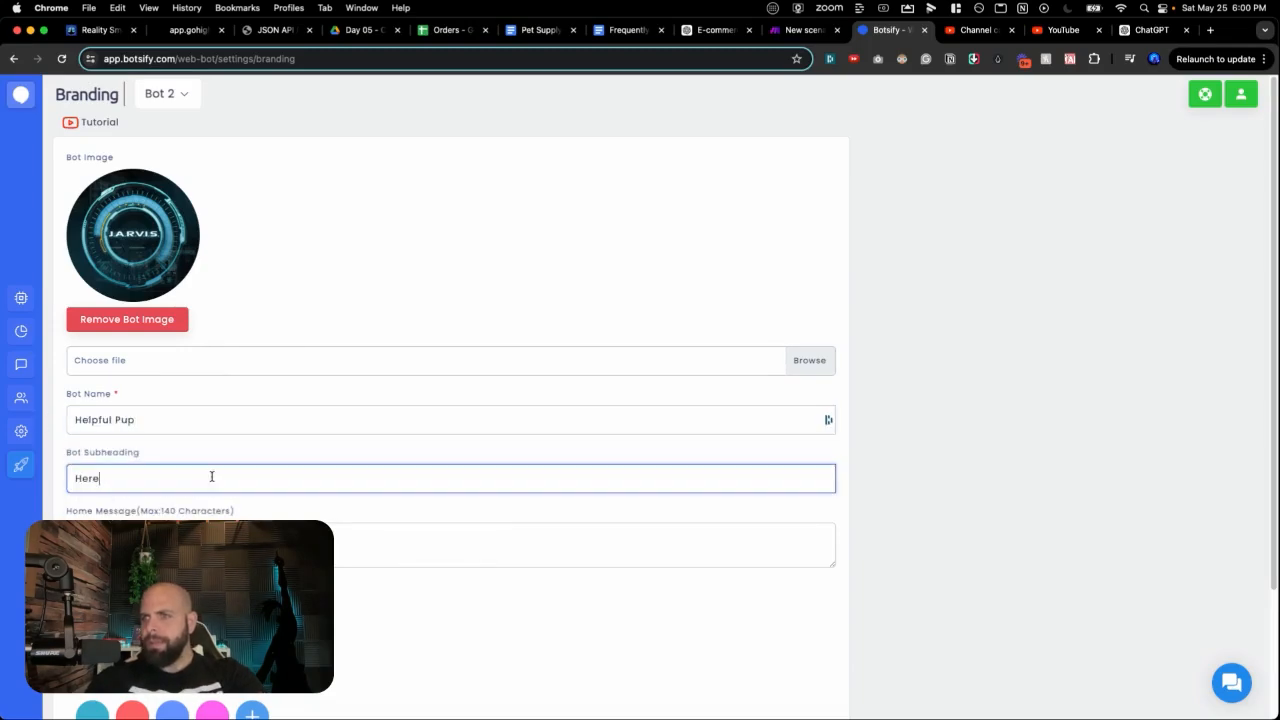
pyautogui.write(' to hlep w')
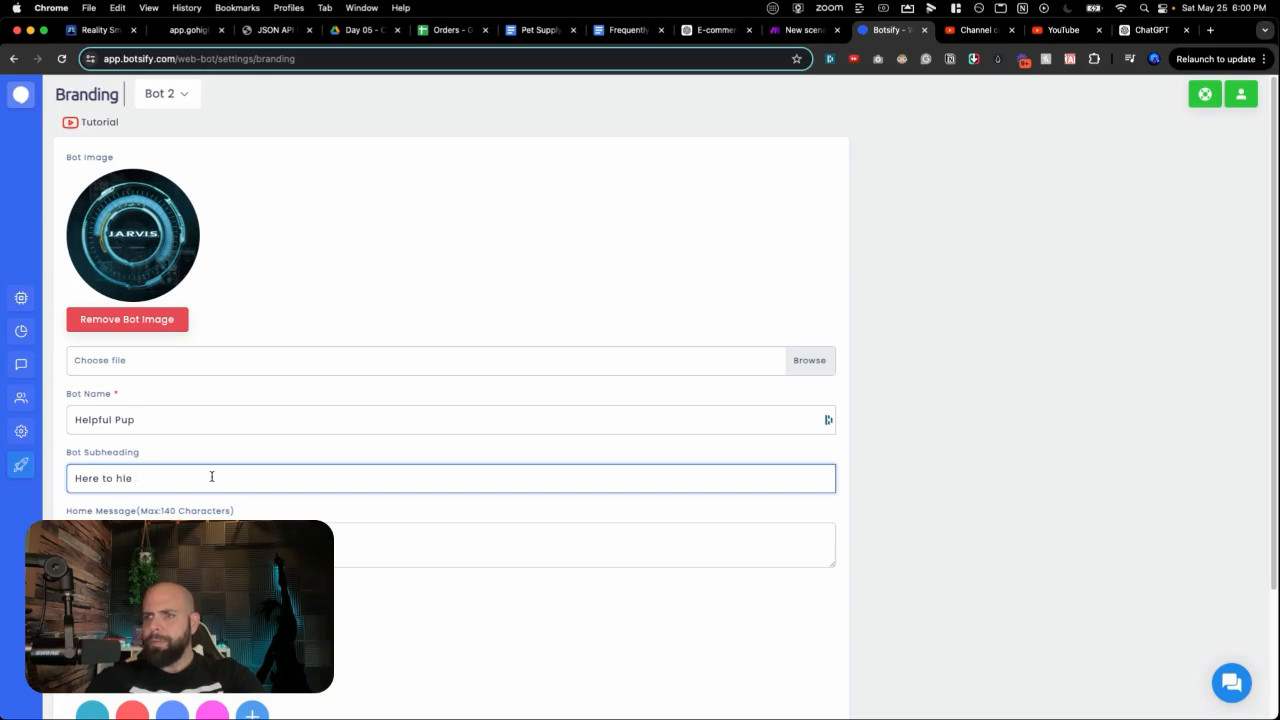
pyautogui.press('BackSpace')
pyautogui.press('BackSpace')
pyautogui.write('elp with all your')
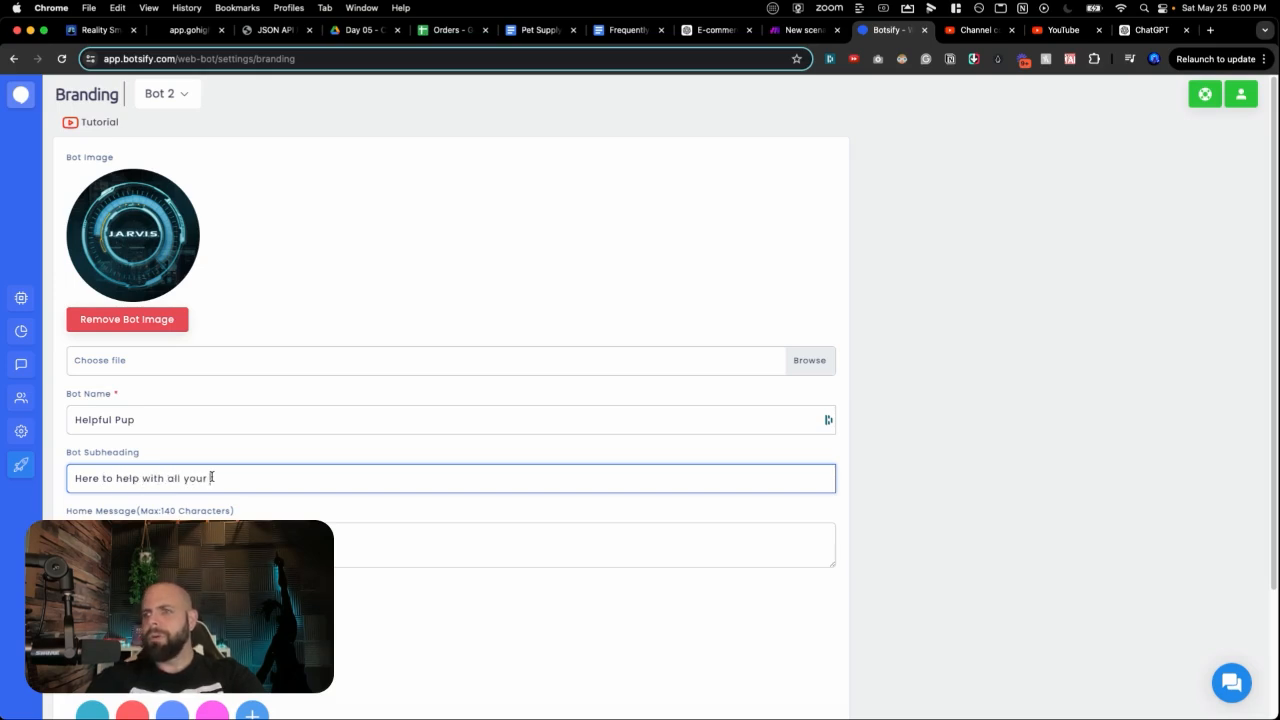
pyautogui.write(' pet supply needs')
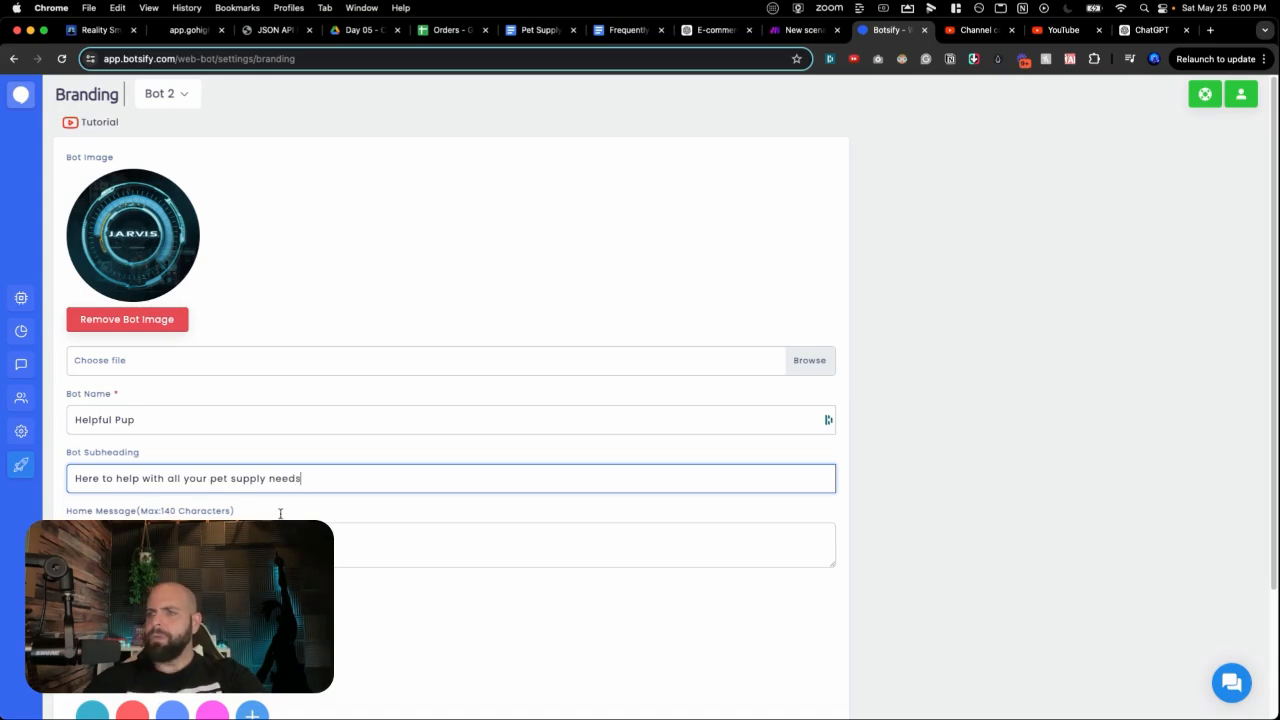
pyautogui.click(289, 514)
# Step: Save the Bot 2 branding with the pug avatar, new name and subheading
pyautogui.scroll(-3, 291, 509)
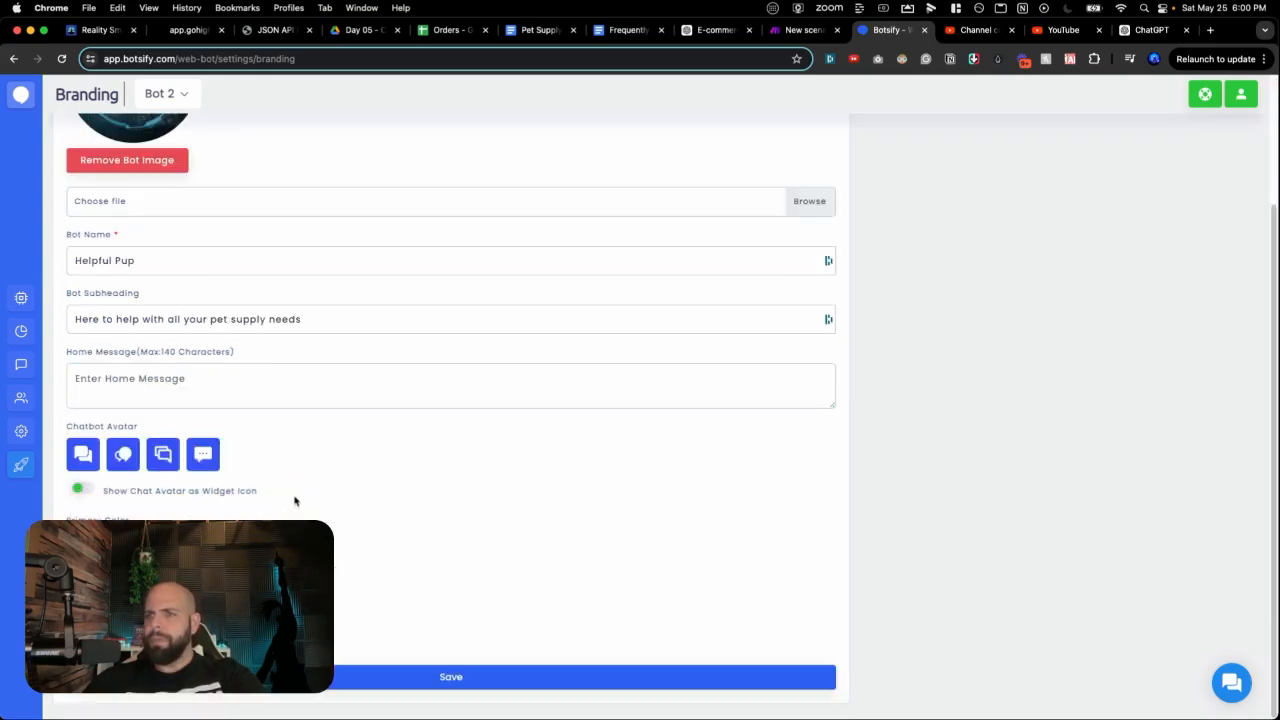
pyautogui.scroll(3, 295, 501)
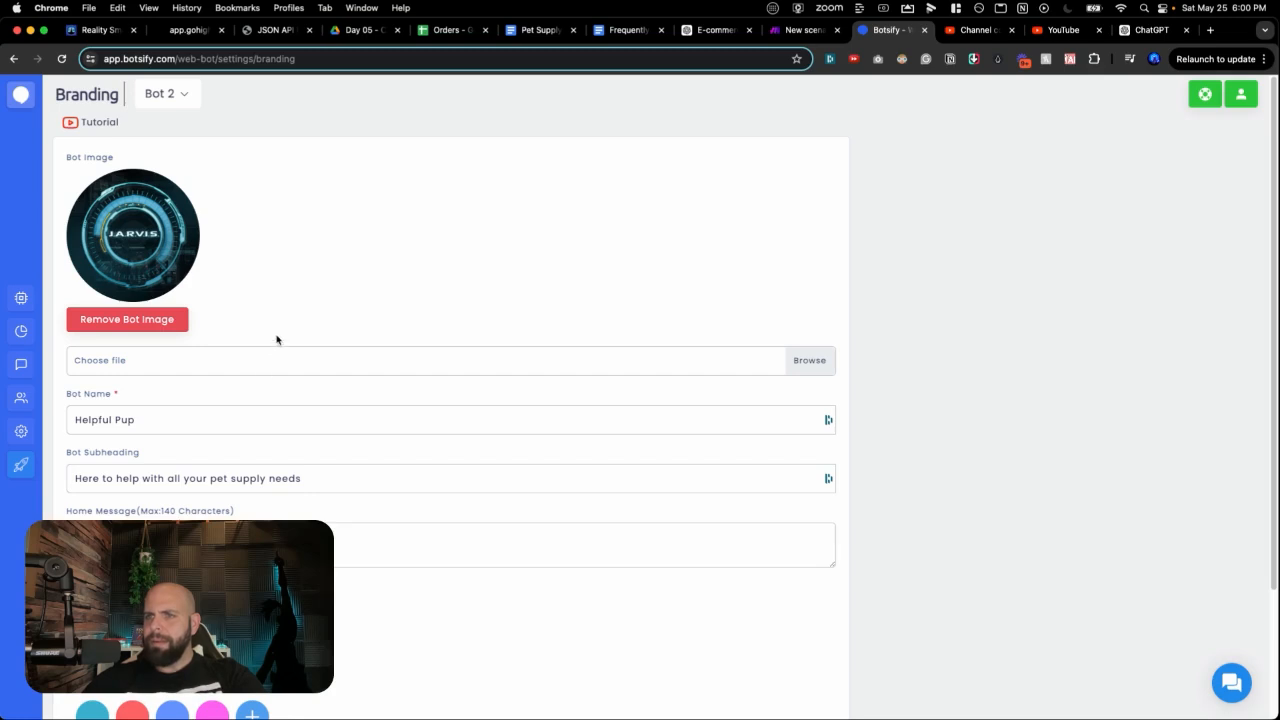
pyautogui.scroll(-3, 277, 340)
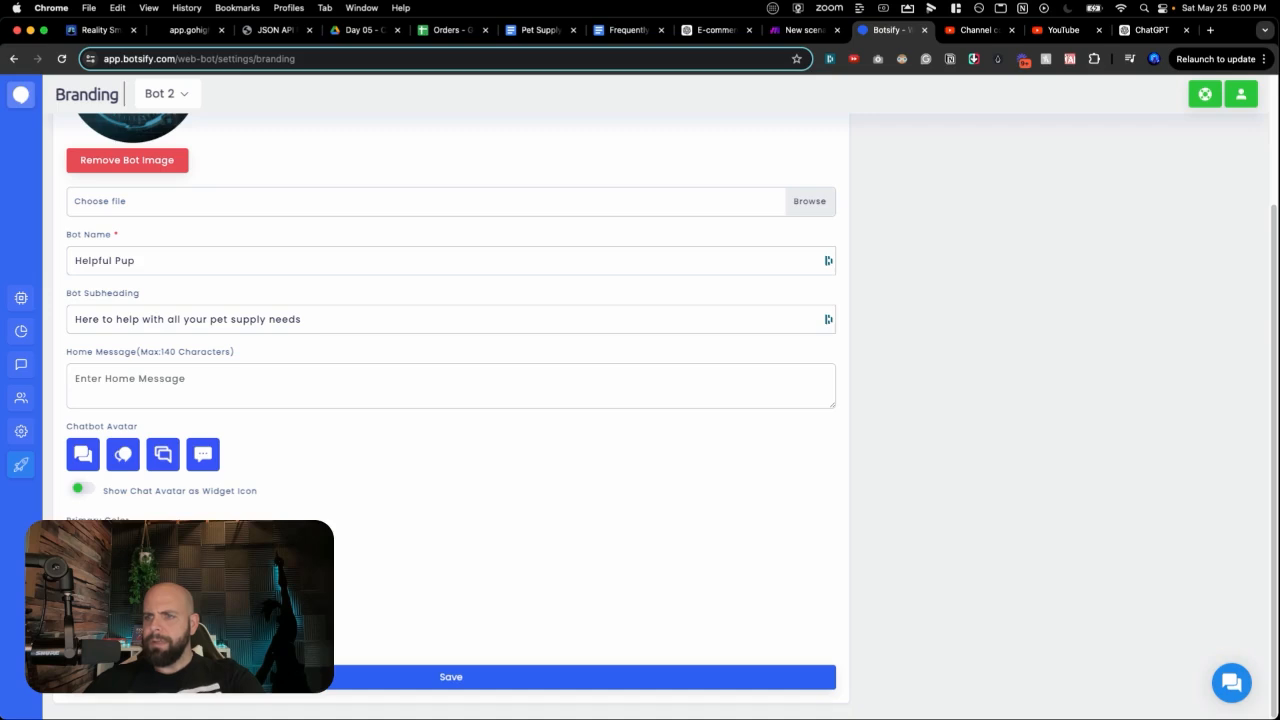
pyautogui.scroll(2, 366, 531)
pyautogui.scroll(-2, 366, 531)
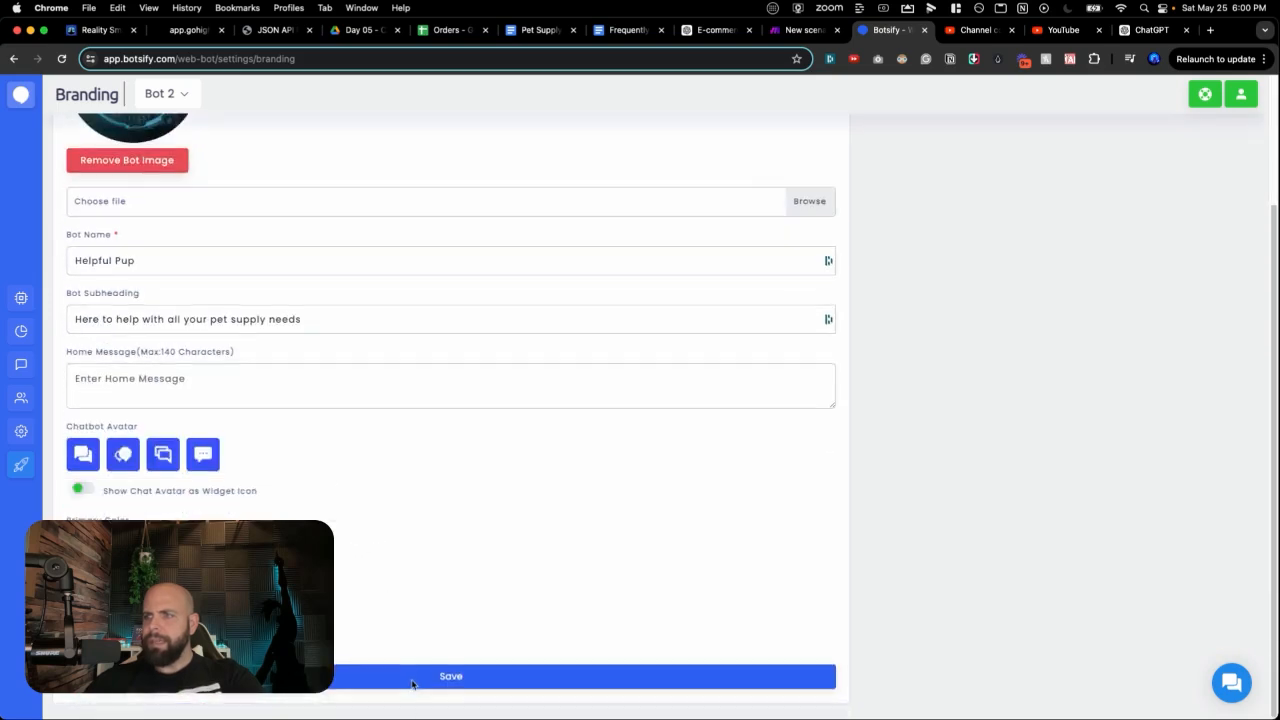
pyautogui.click(440, 684)
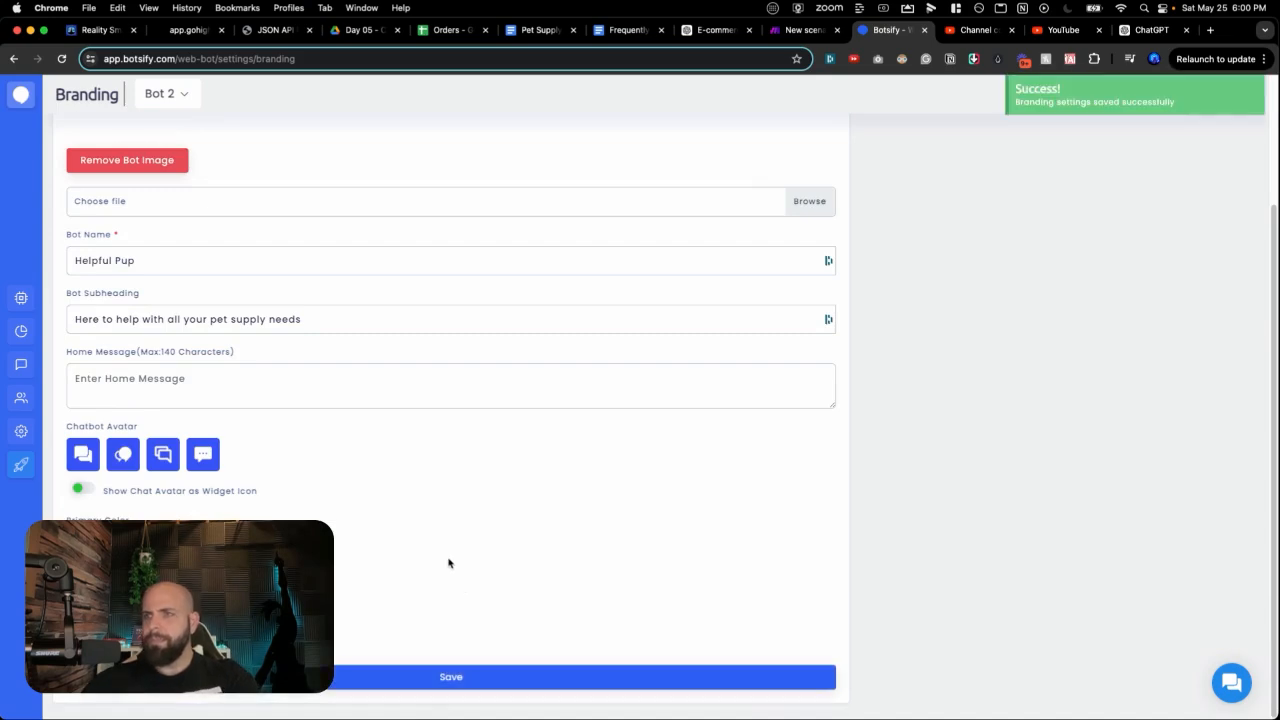
pyautogui.scroll(3, 514, 383)
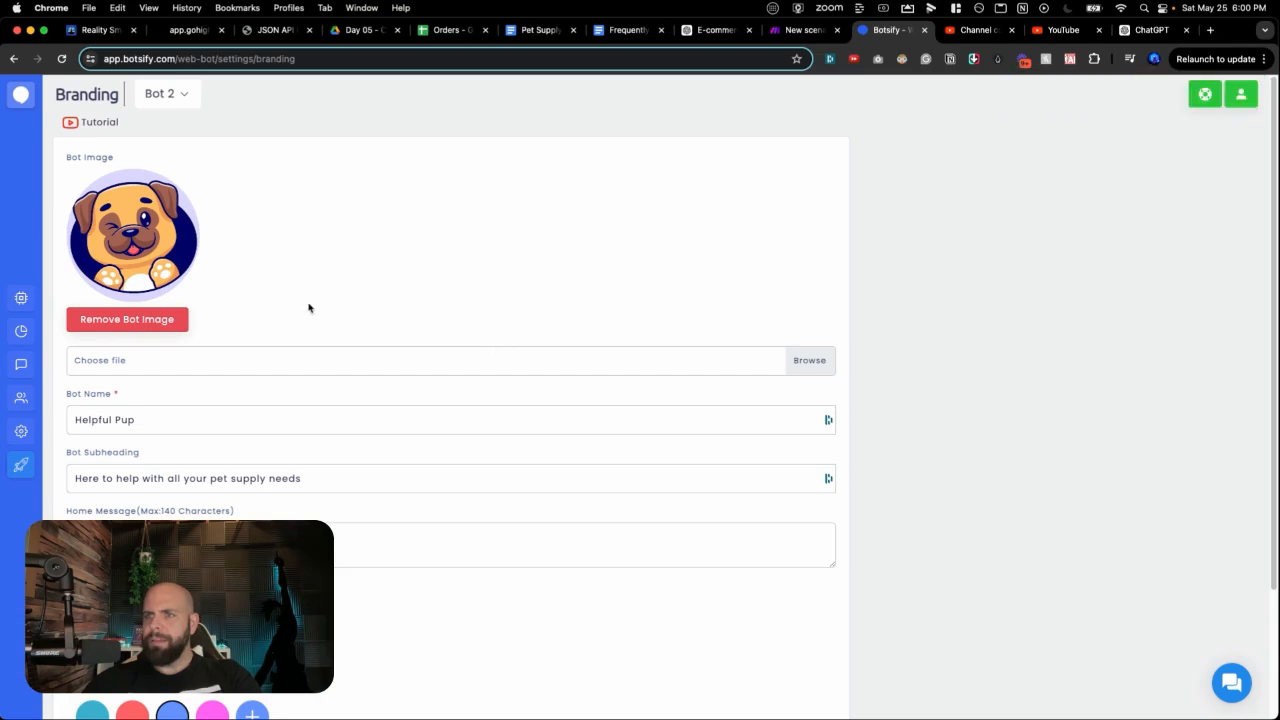
pyautogui.scroll(-3, 309, 306)
pyautogui.scroll(3, 380, 384)
# Step: Copy the website embed script from Publish Bot's Install Code Yourself option
pyautogui.click(63, 471)
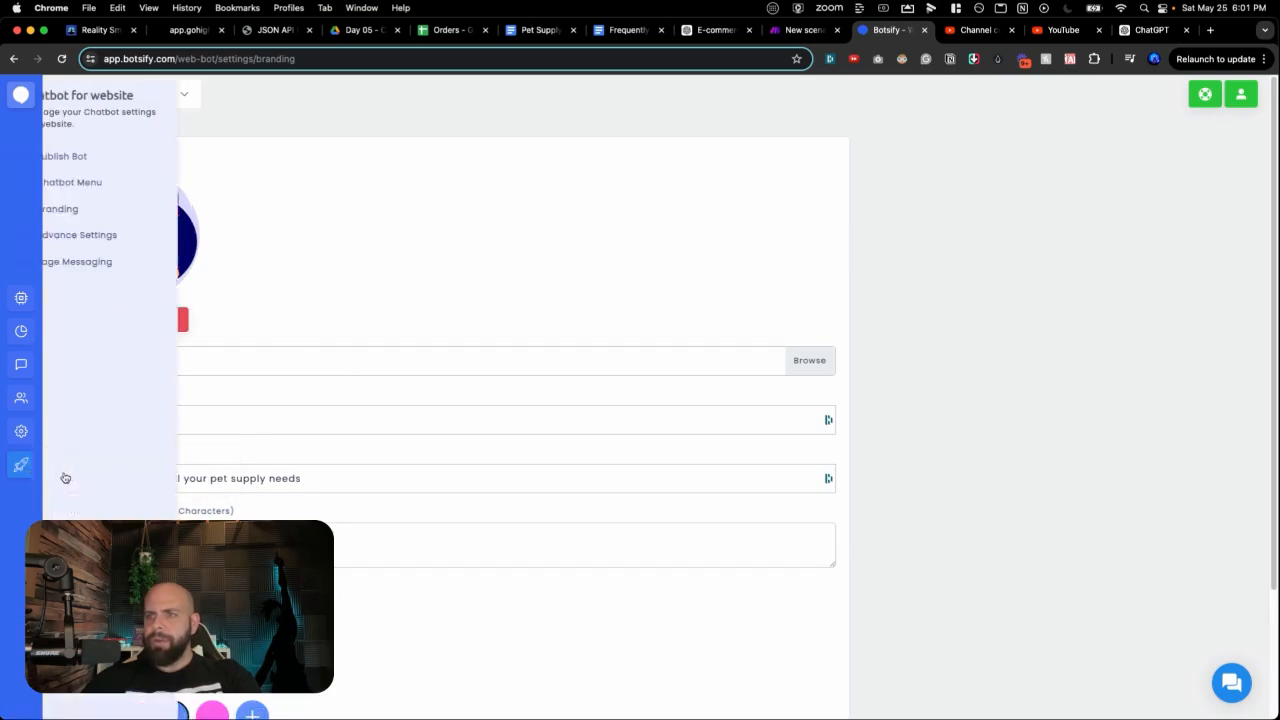
pyautogui.moveTo(36, 476)
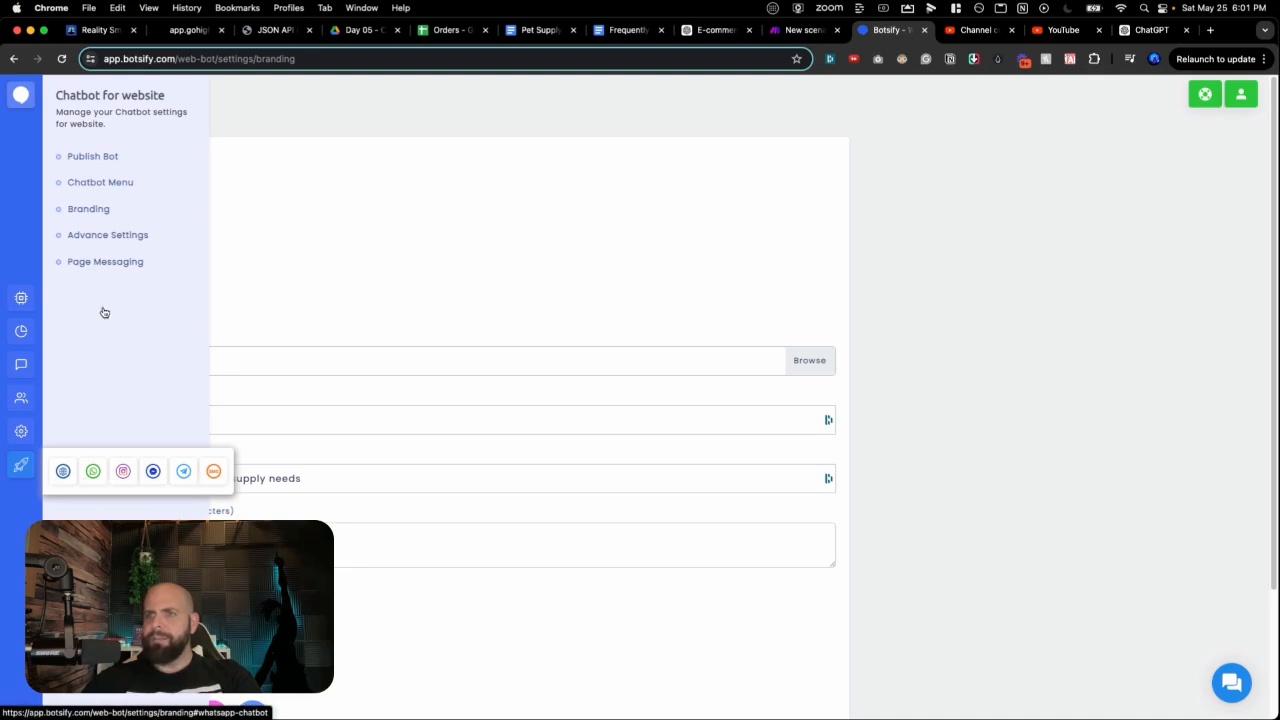
pyautogui.click(93, 158)
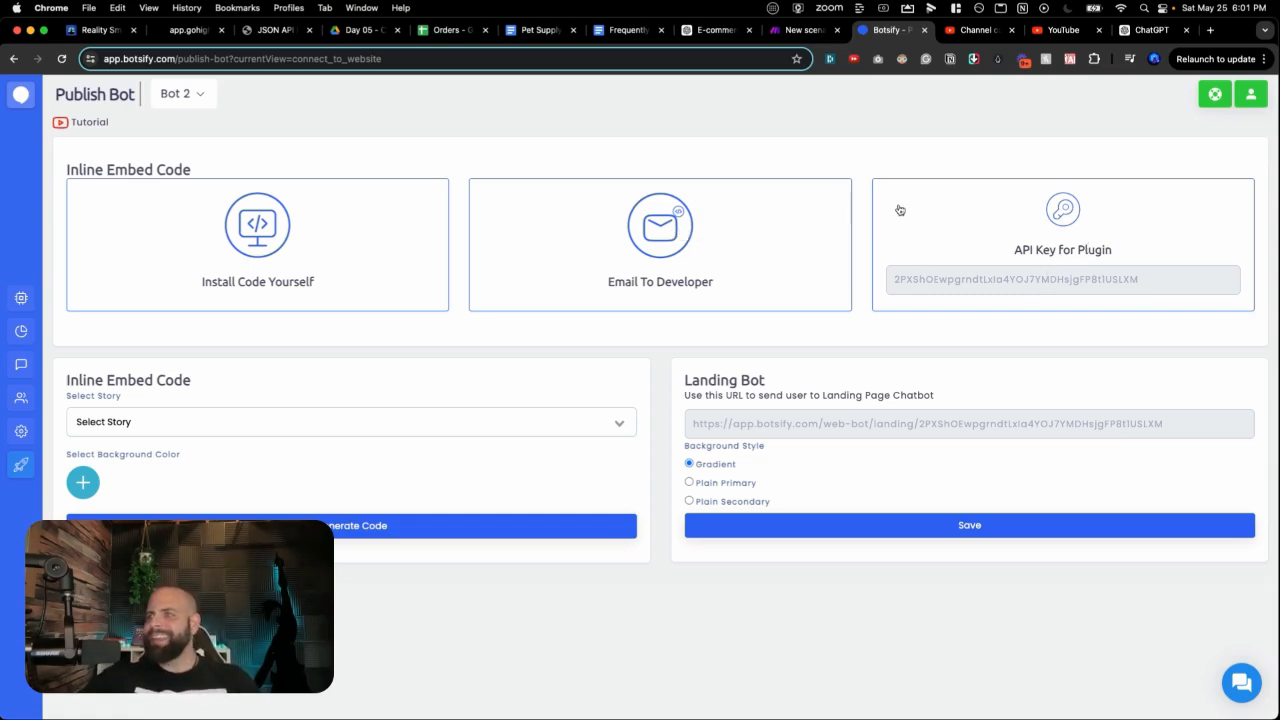
pyautogui.click(270, 243)
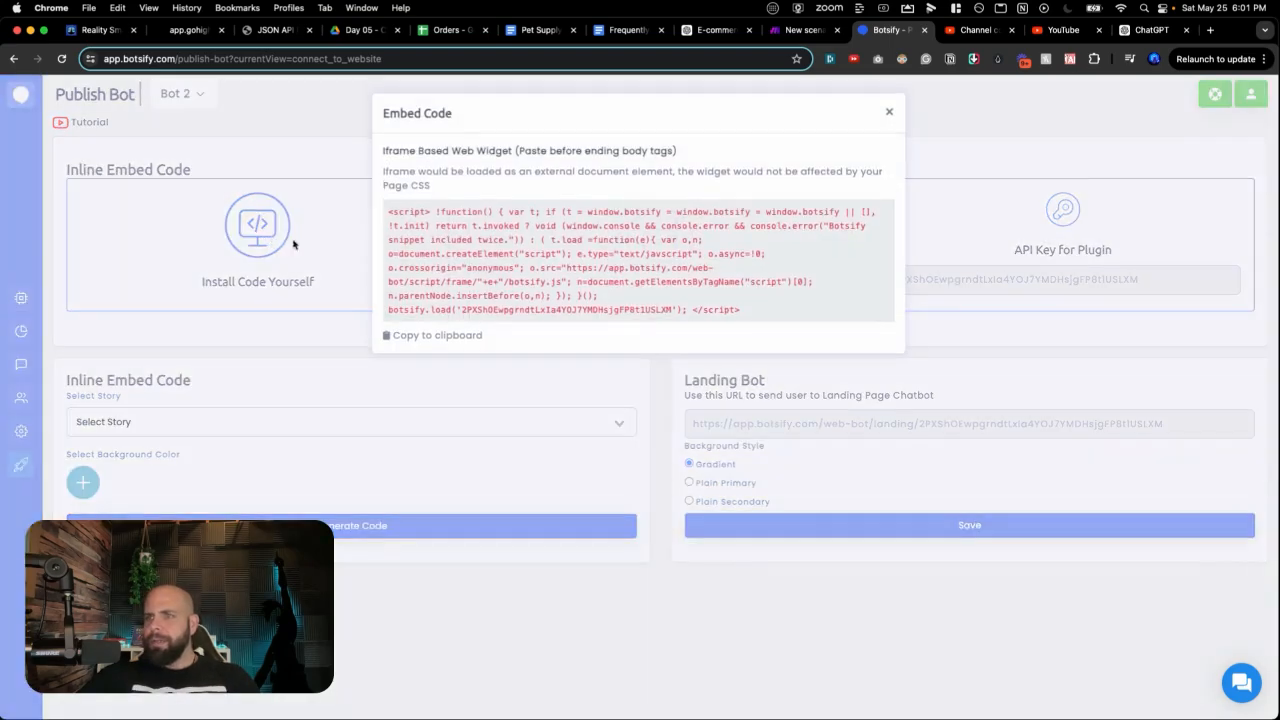
pyautogui.click(437, 337)
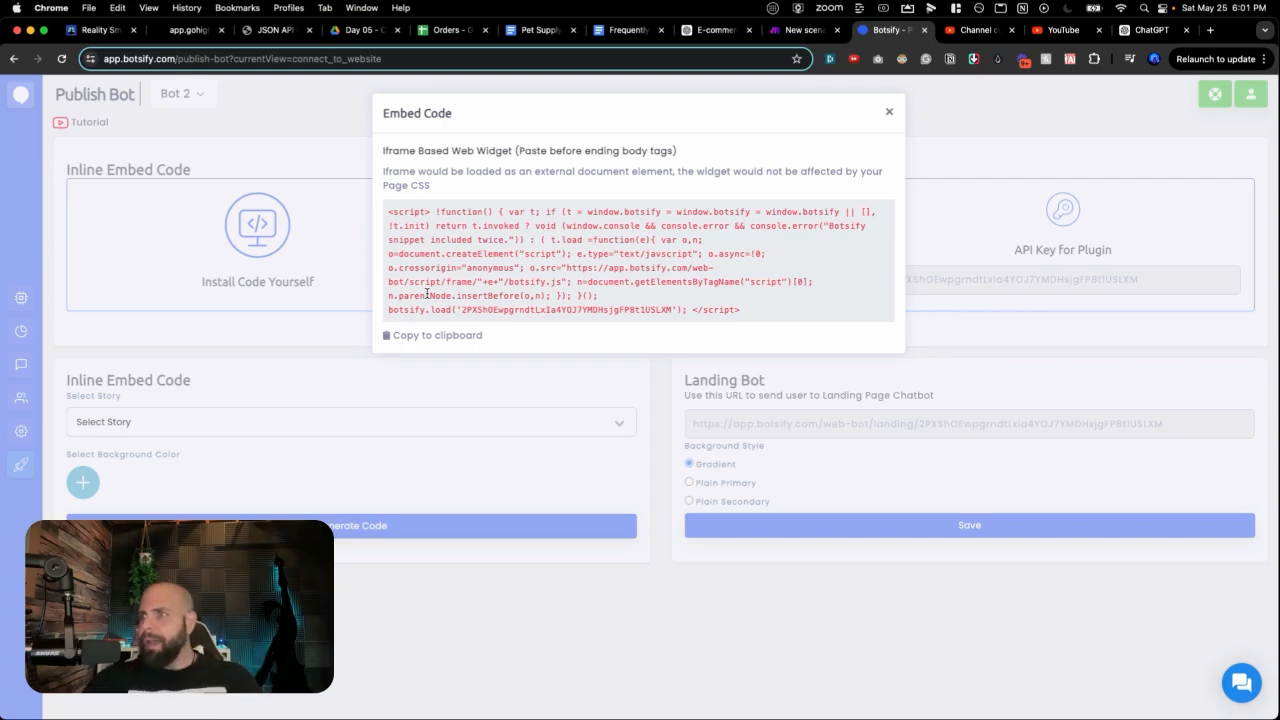
pyautogui.press('super+1')
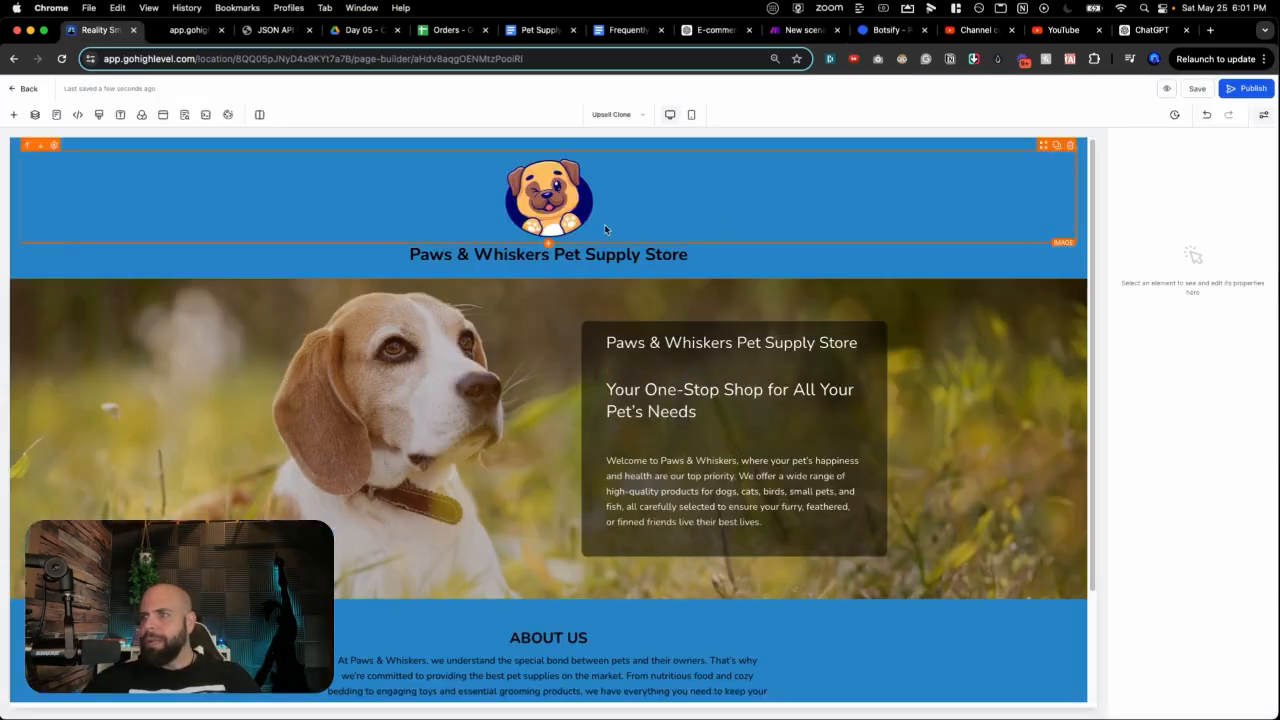
# Step: Preview the store page to check the header area beneath the logo
pyautogui.click(1082, 258)
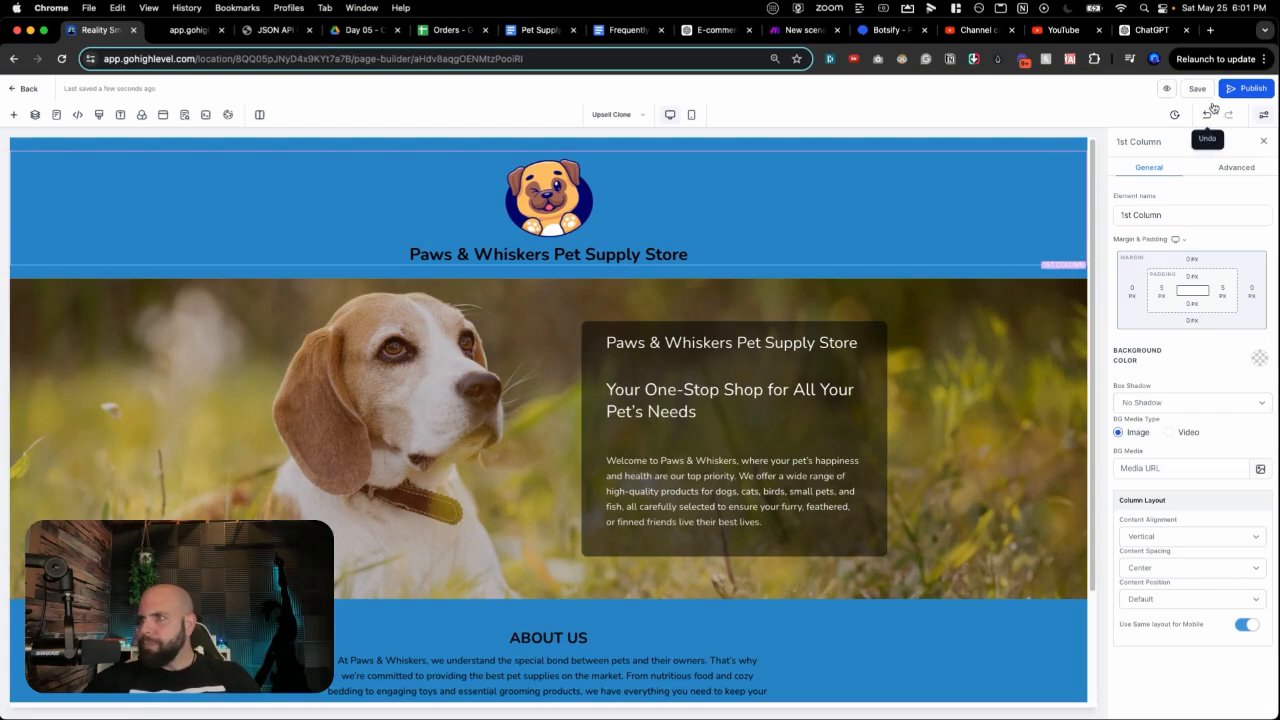
pyautogui.click(1166, 89)
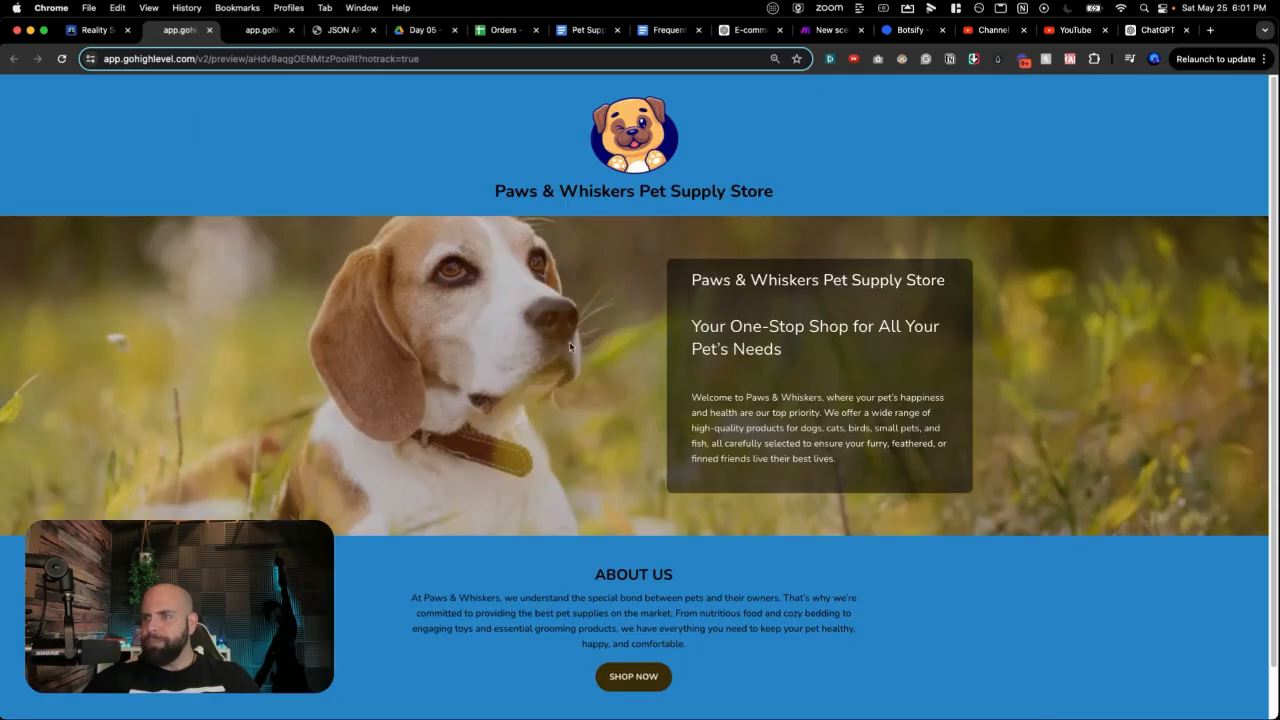
pyautogui.scroll(-3, 570, 347)
pyautogui.scroll(3, 728, 476)
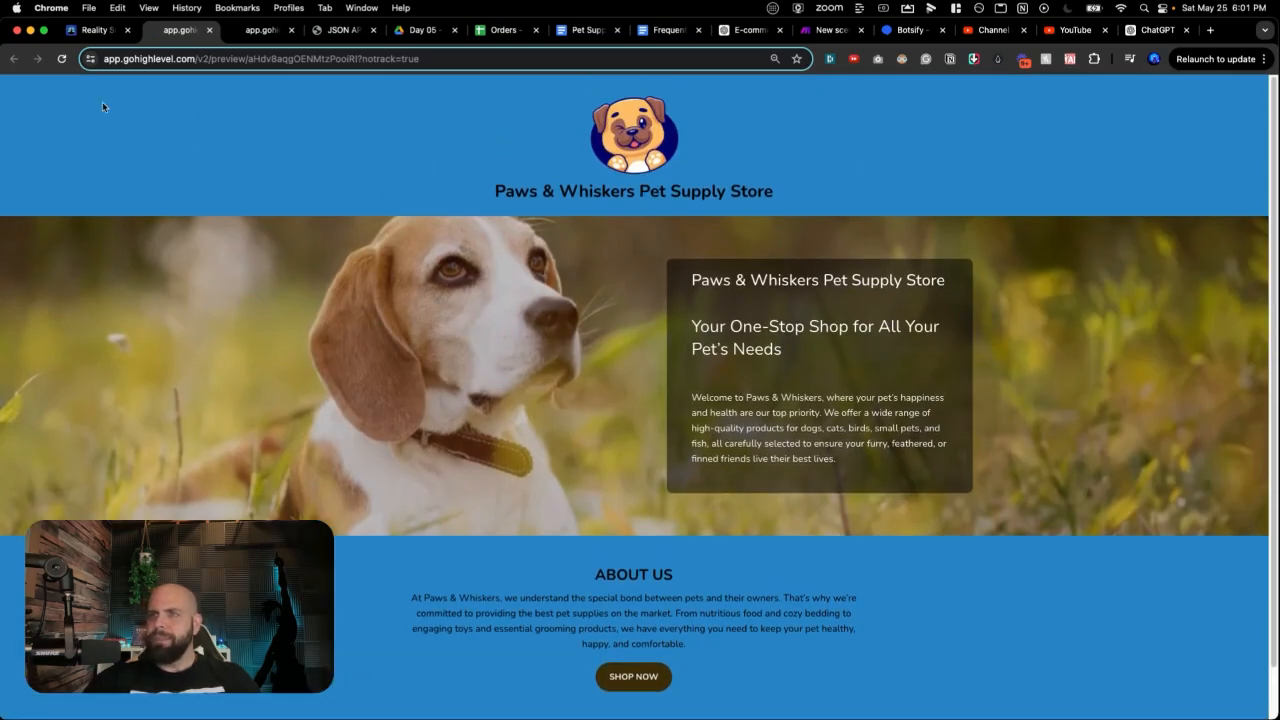
pyautogui.click(96, 30)
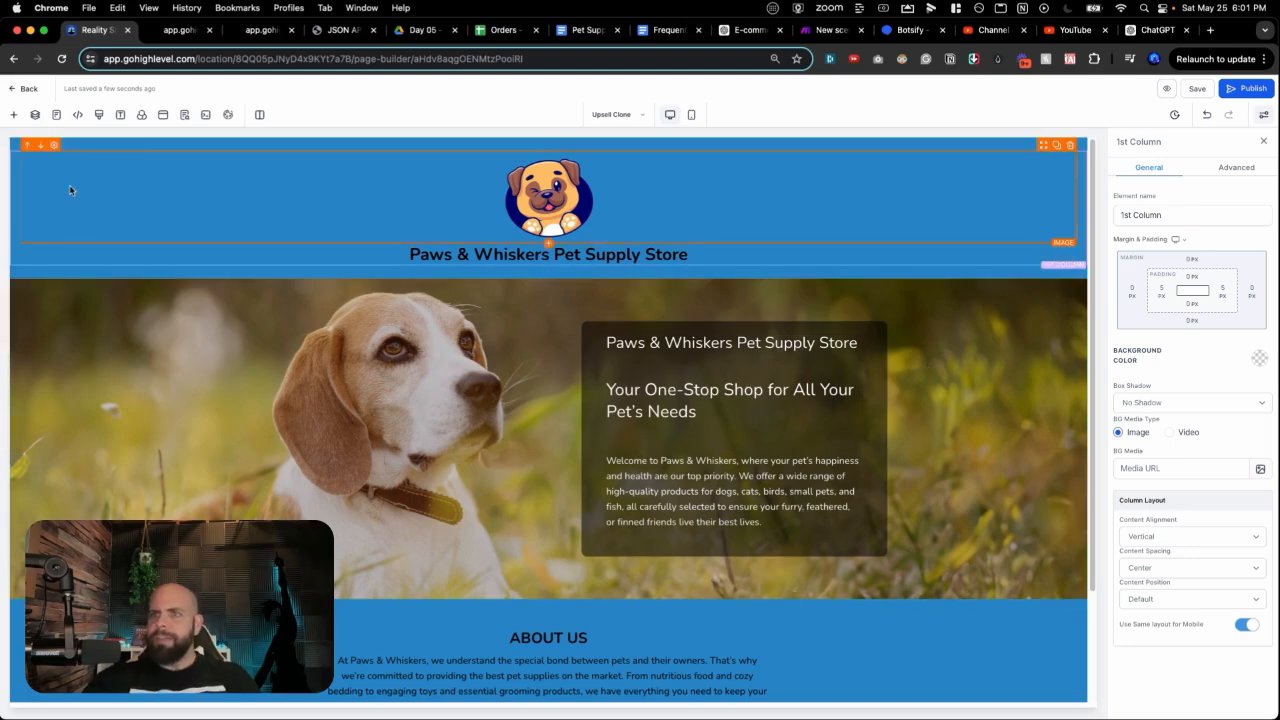
# Step: Drop a Code element under the logo, paste the Botsify script, and save the page including the shared header
pyautogui.click(15, 116)
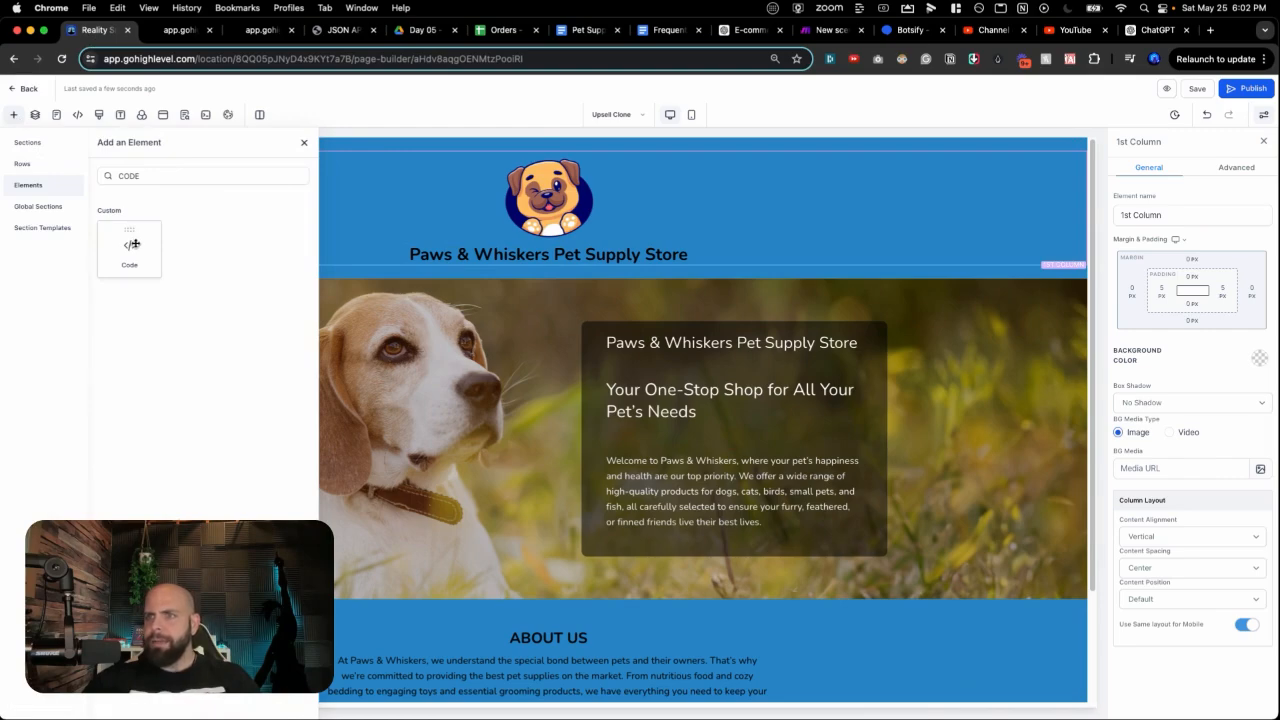
pyautogui.moveTo(133, 243); pyautogui.dragTo(414, 290)
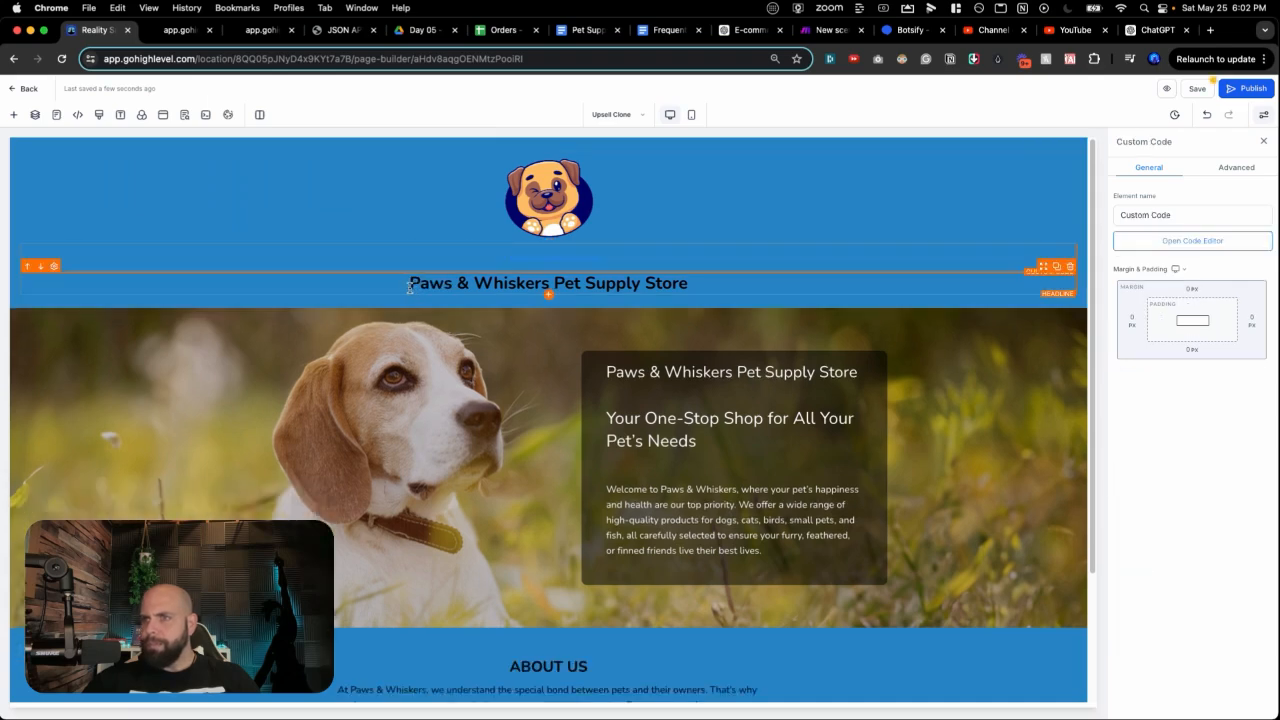
pyautogui.click(1150, 240)
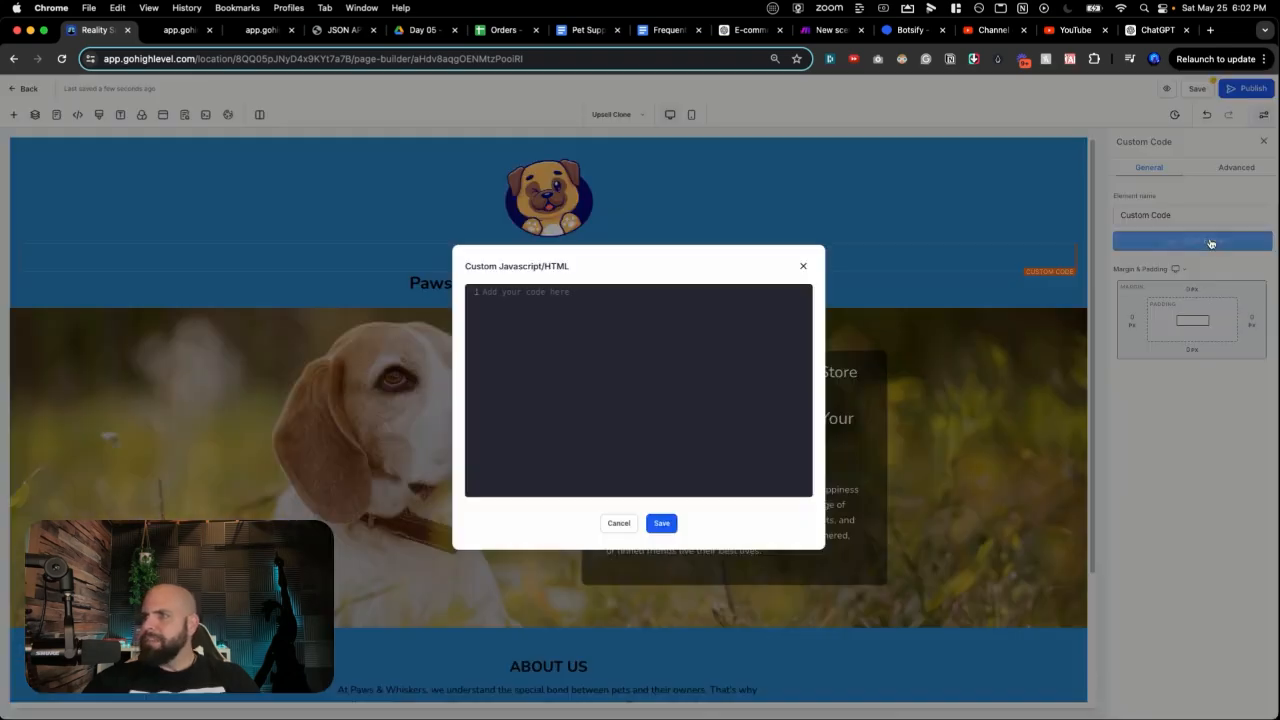
pyautogui.click(617, 380)
pyautogui.press('super+v')
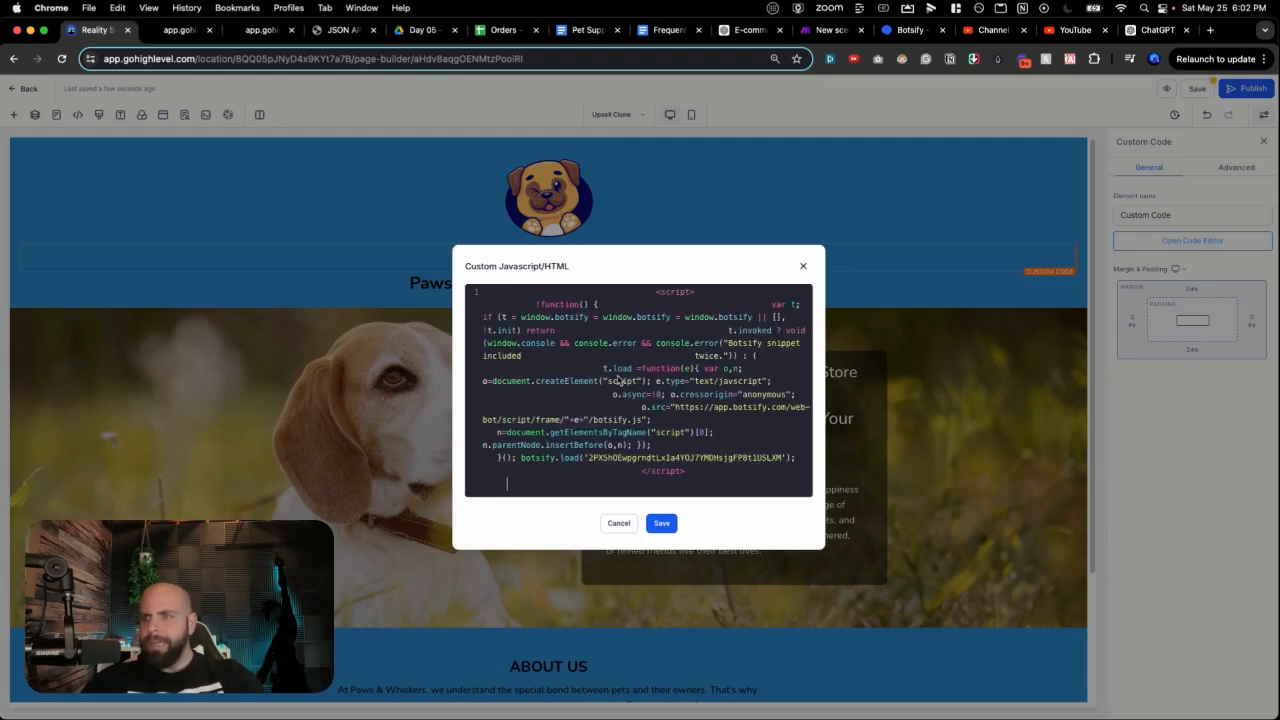
pyautogui.click(662, 526)
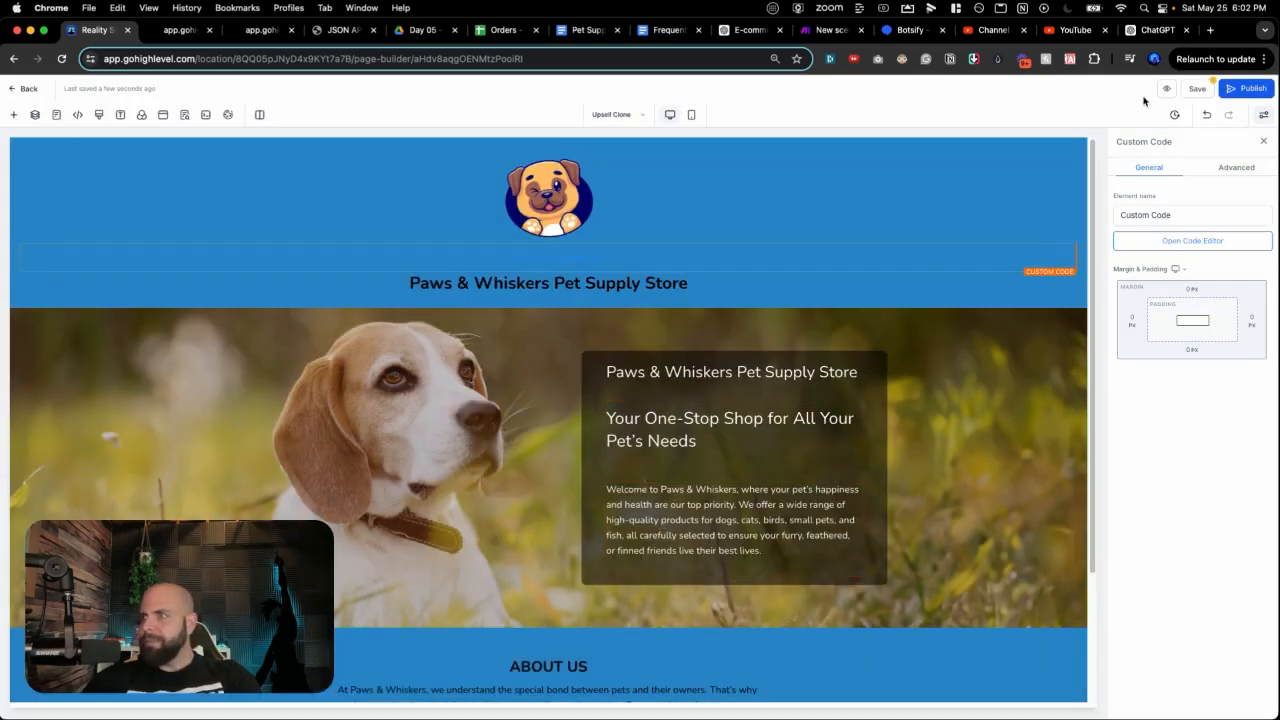
pyautogui.click(1196, 90)
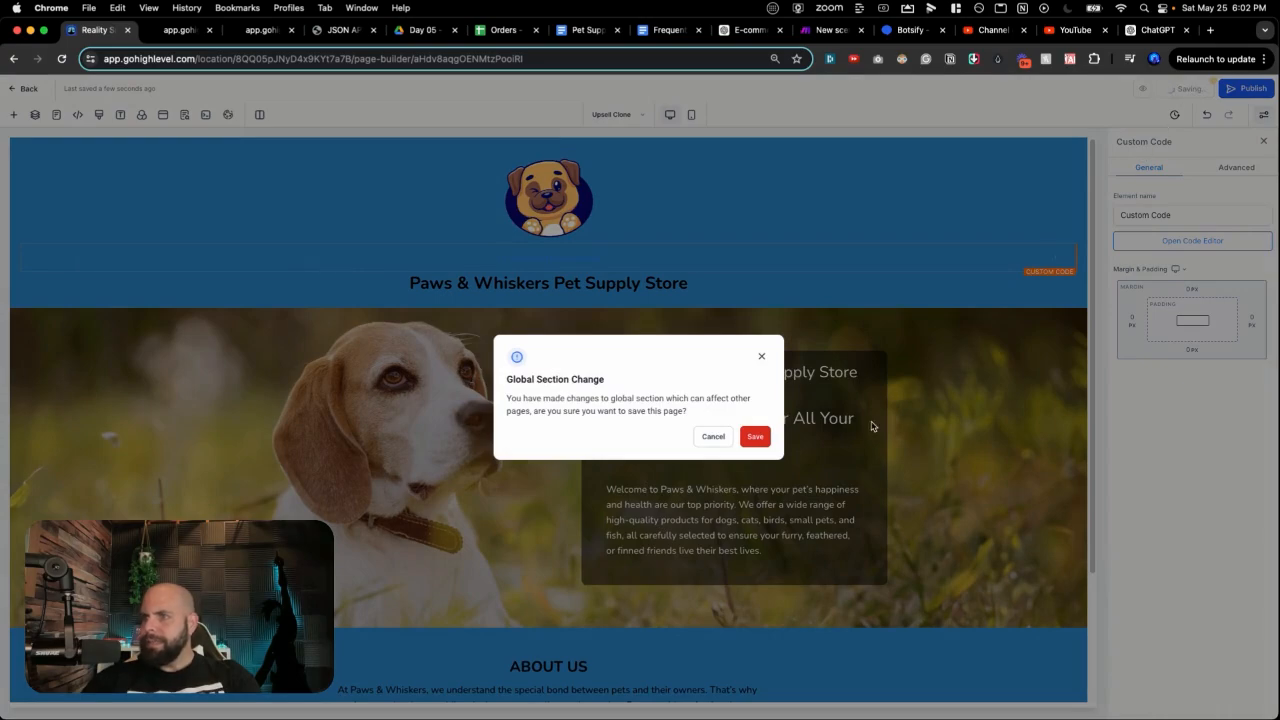
pyautogui.click(757, 438)
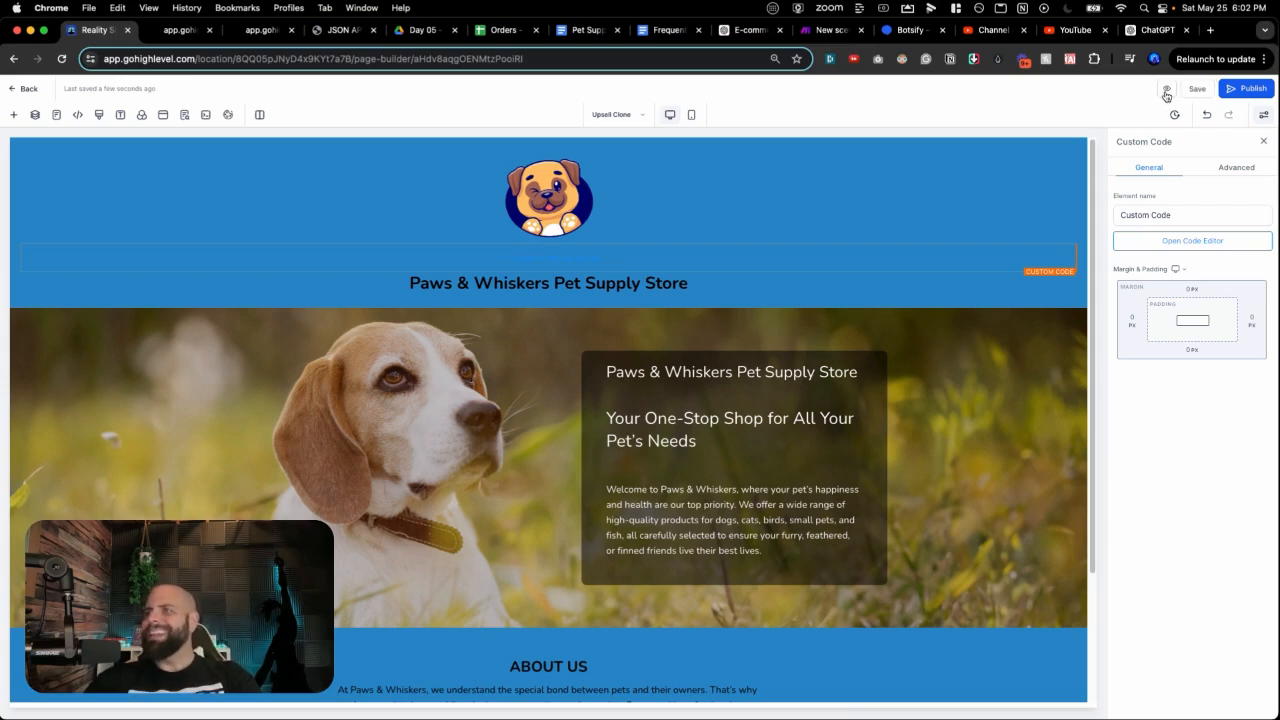
# Step: On the store preview, start a Helpful Pup conversation and greet it with 'Hi'
pyautogui.click(1166, 91)
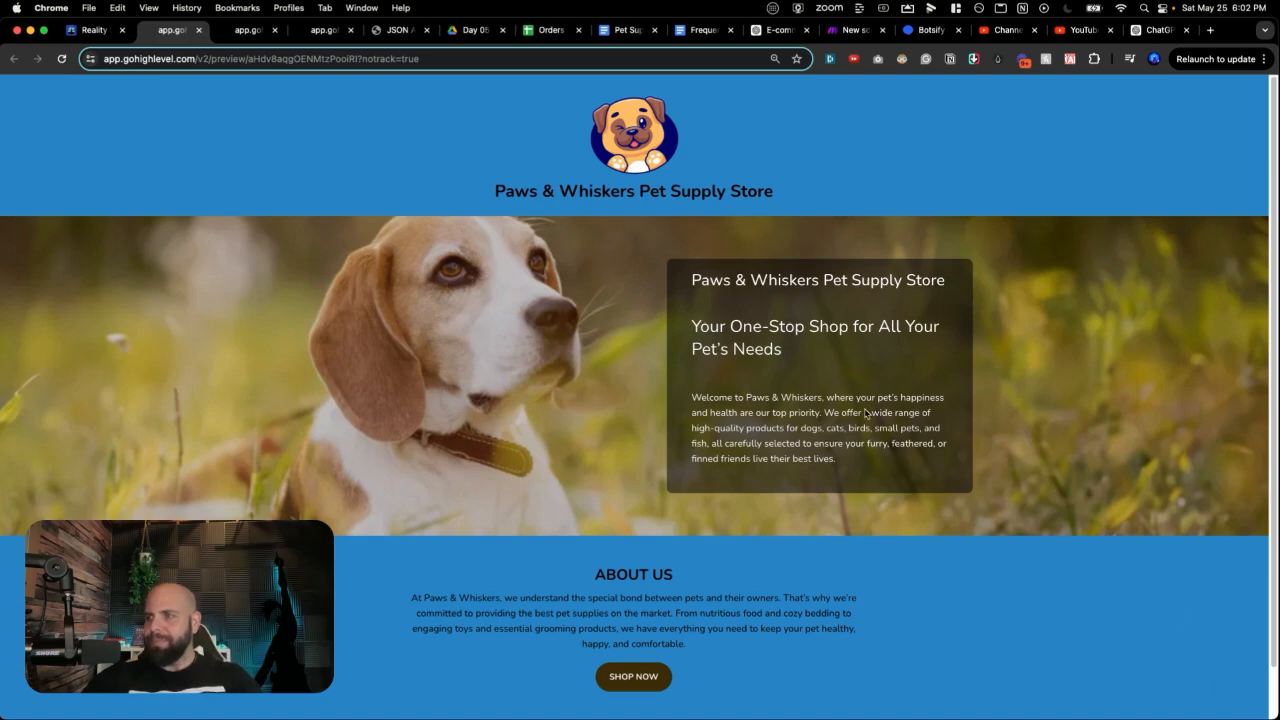
pyautogui.scroll(-2, 1107, 485)
pyautogui.scroll(2, 1121, 558)
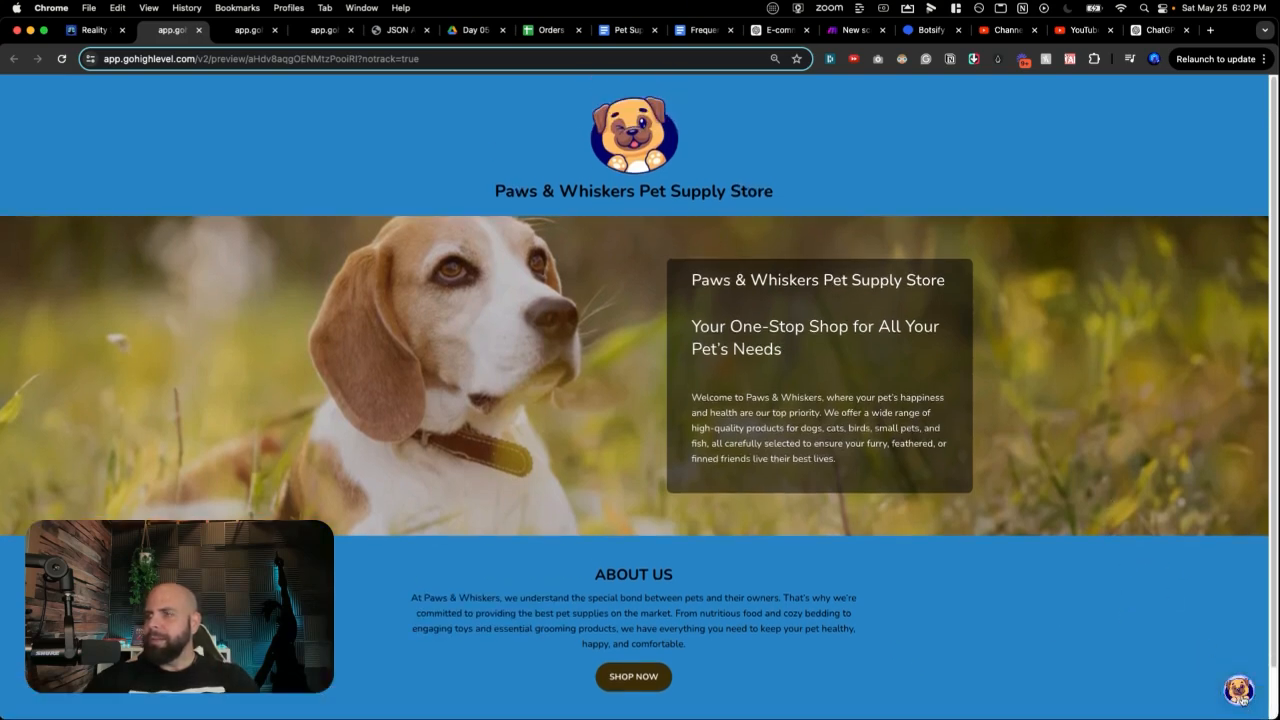
pyautogui.click(1239, 691)
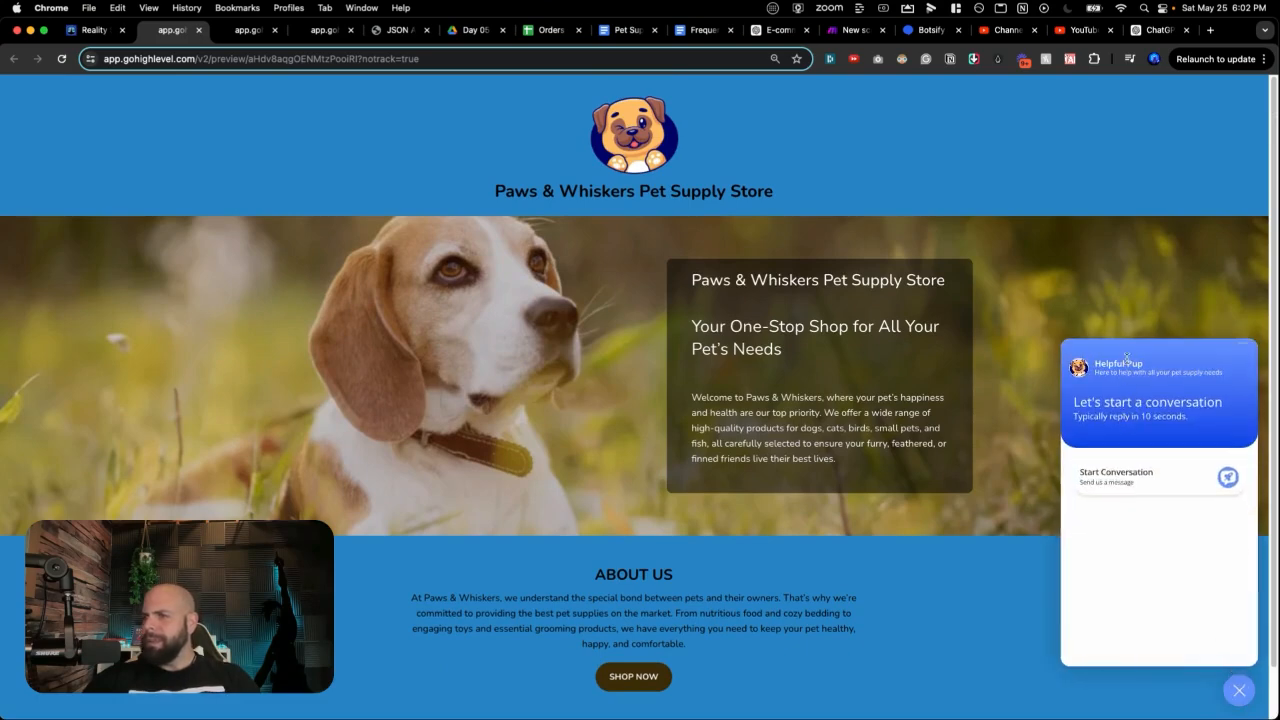
pyautogui.click(1152, 479)
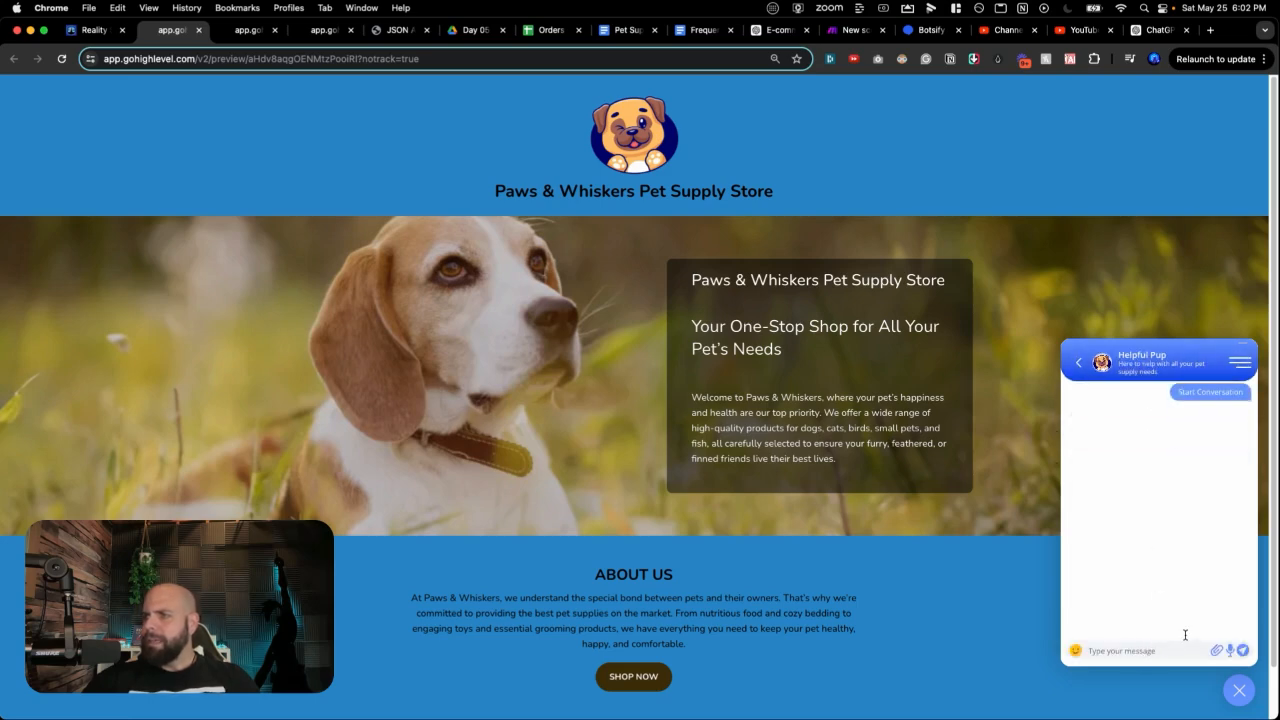
pyautogui.write('H')
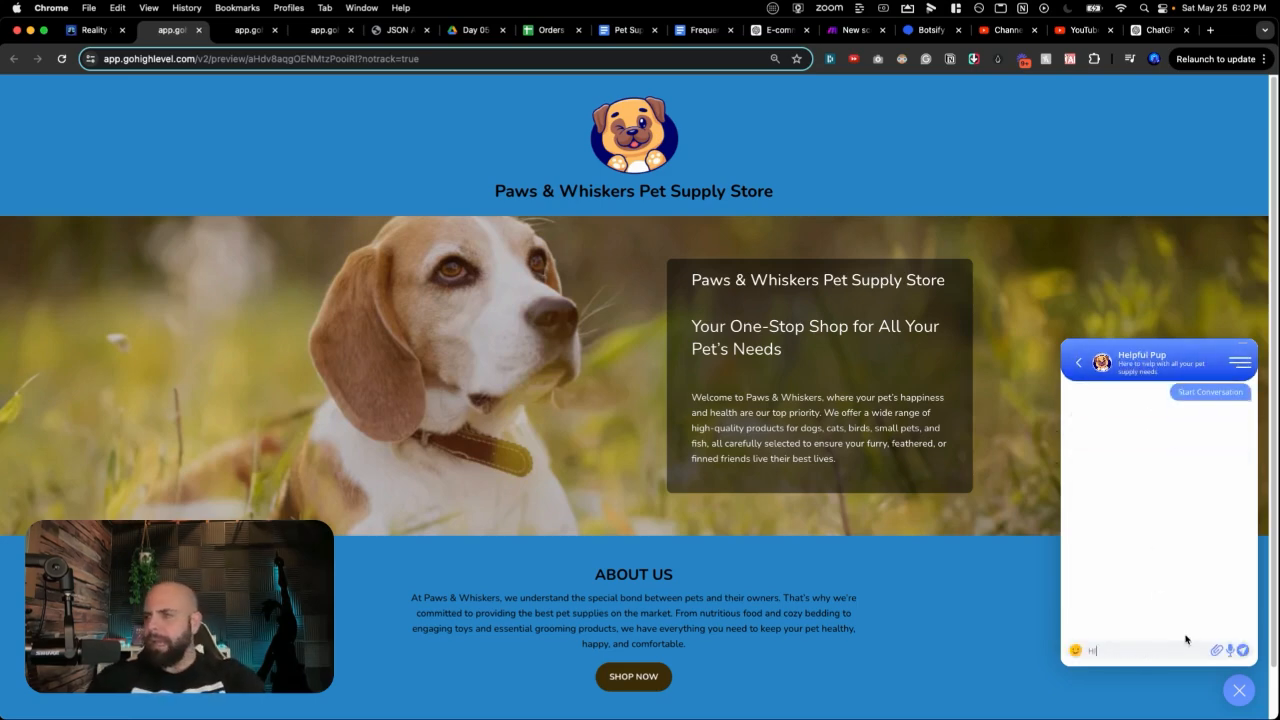
pyautogui.write('i')
pyautogui.press('Return')
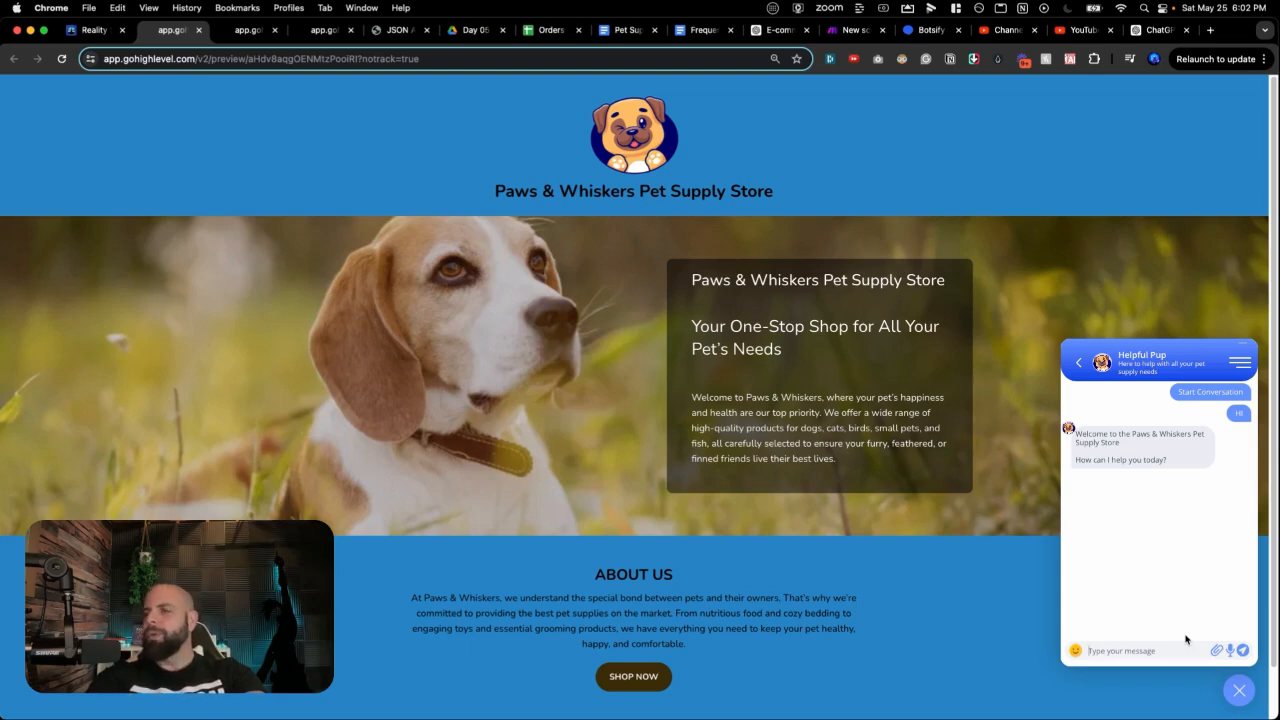
# Step: Ask 'Yo where is my order bro?', give order ID 1, then ask 'What is your return policy?'
pyautogui.write('Yo where is my order b')
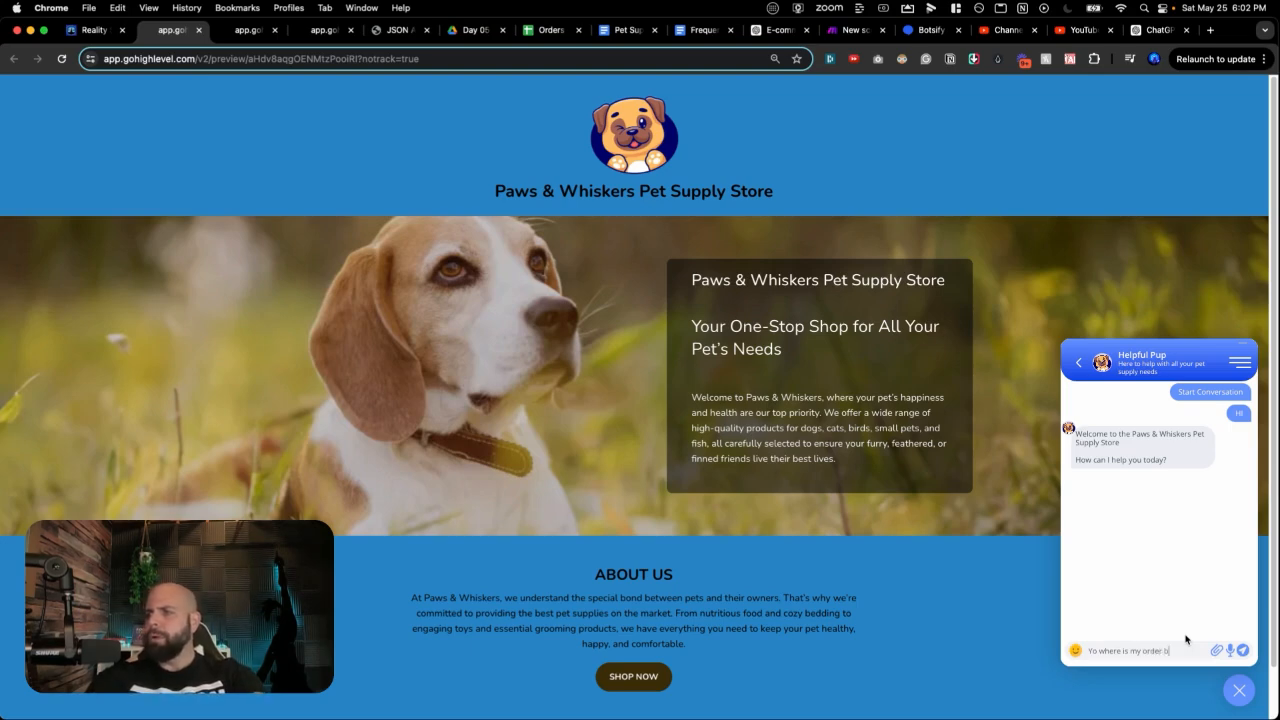
pyautogui.write('ro?')
pyautogui.press('Return')
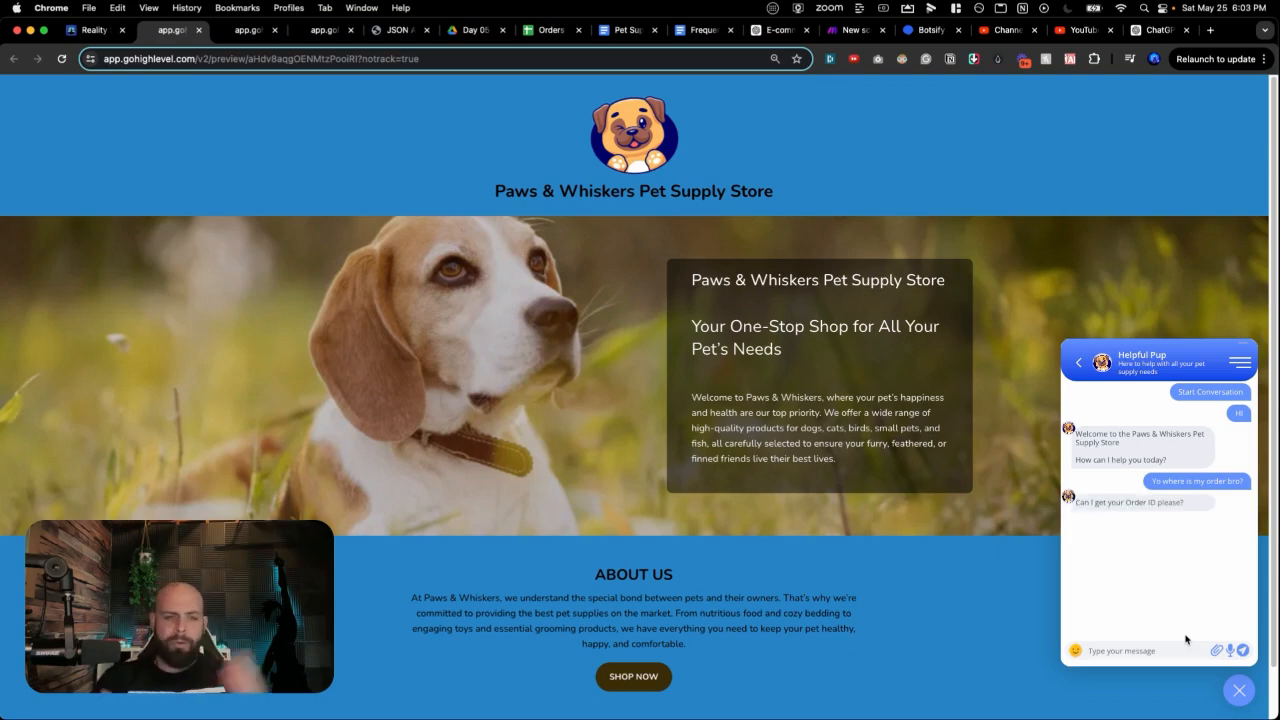
pyautogui.write('1234')
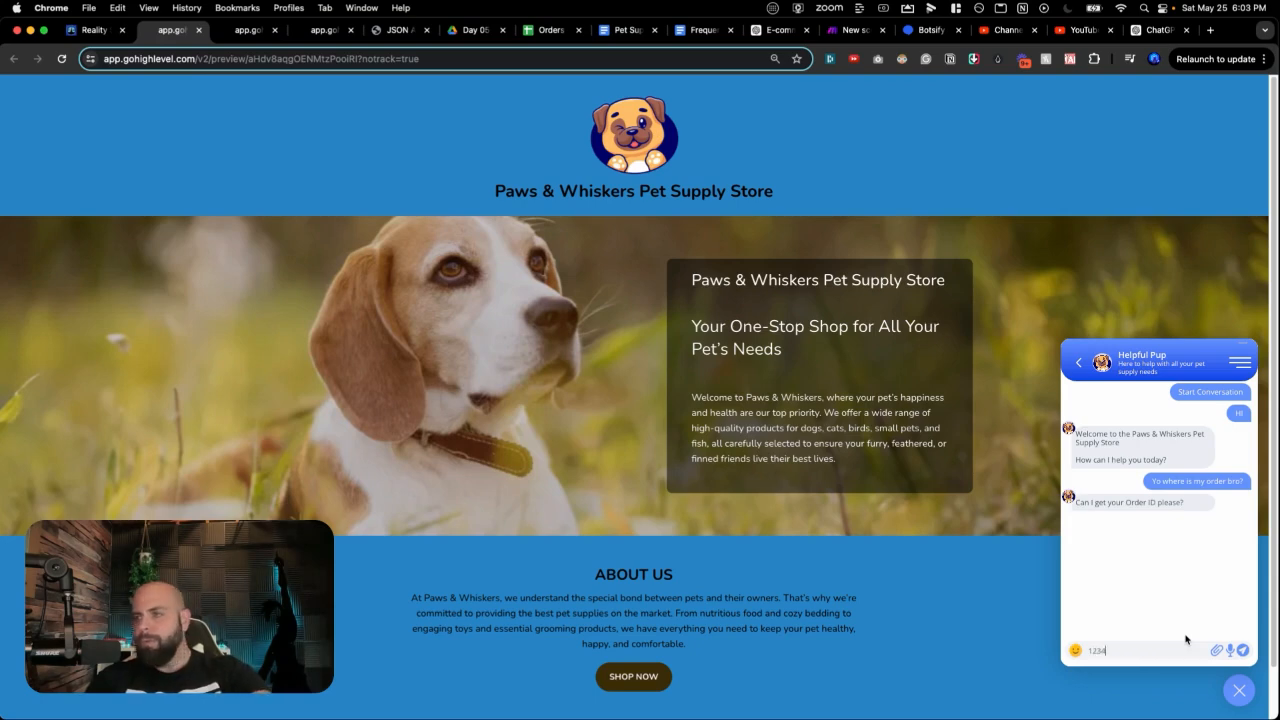
pyautogui.press('Return')
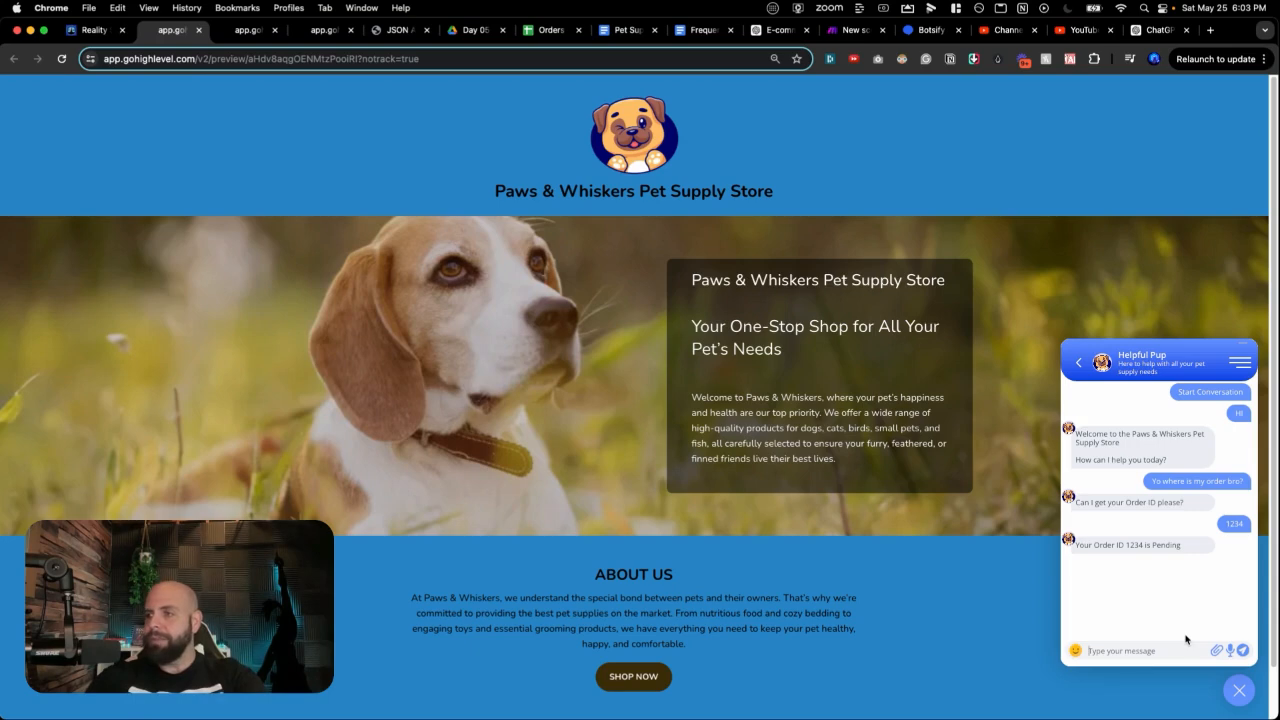
pyautogui.write('What is')
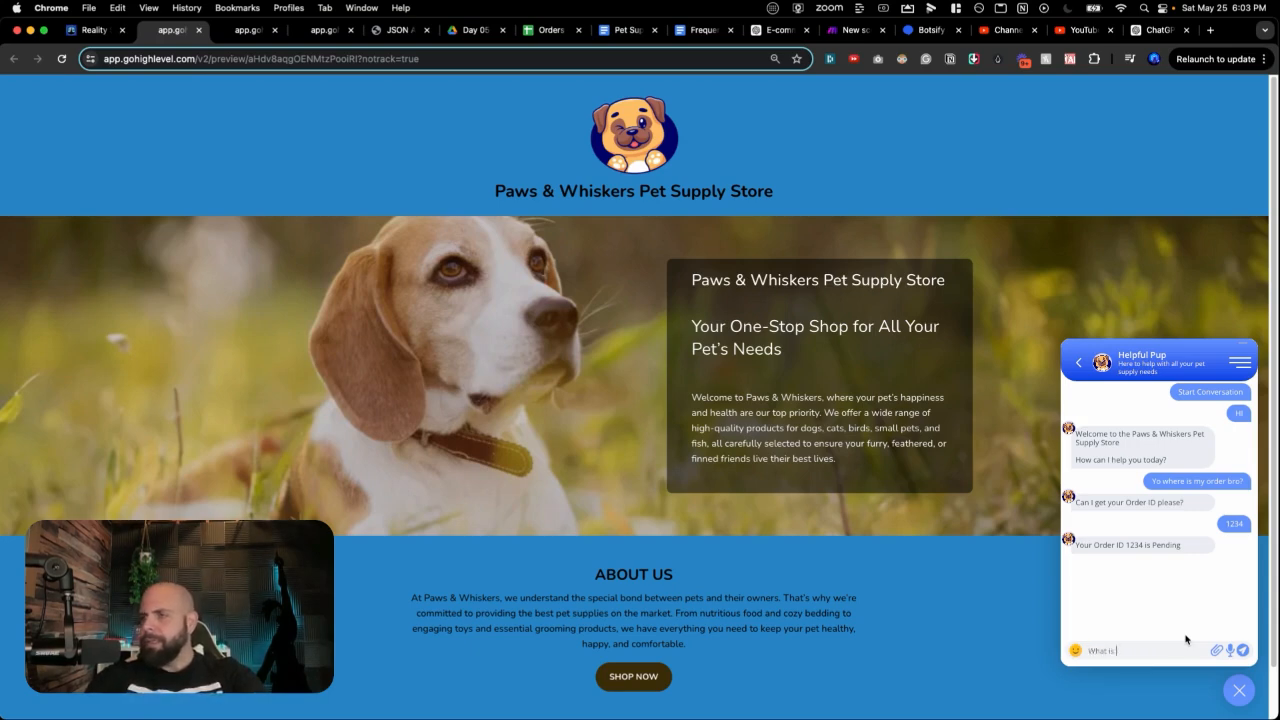
pyautogui.write(' your return p')
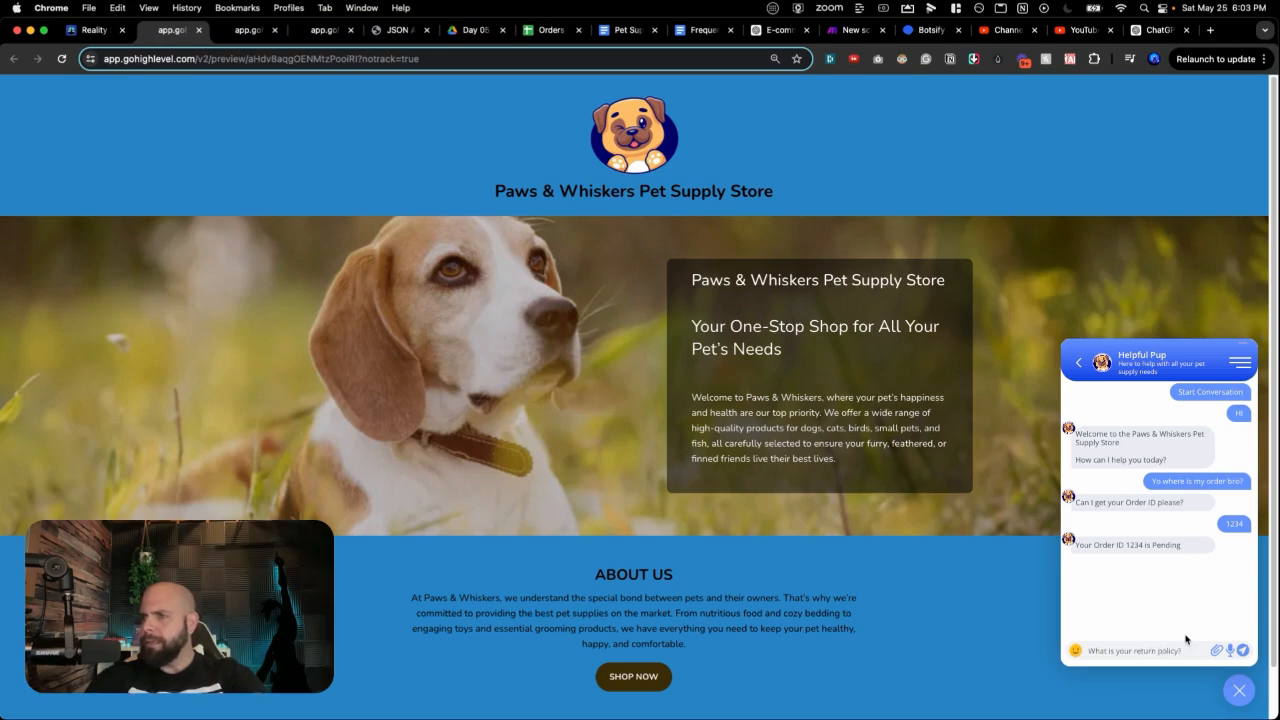
pyautogui.write('olicy?')
pyautogui.press('Return')
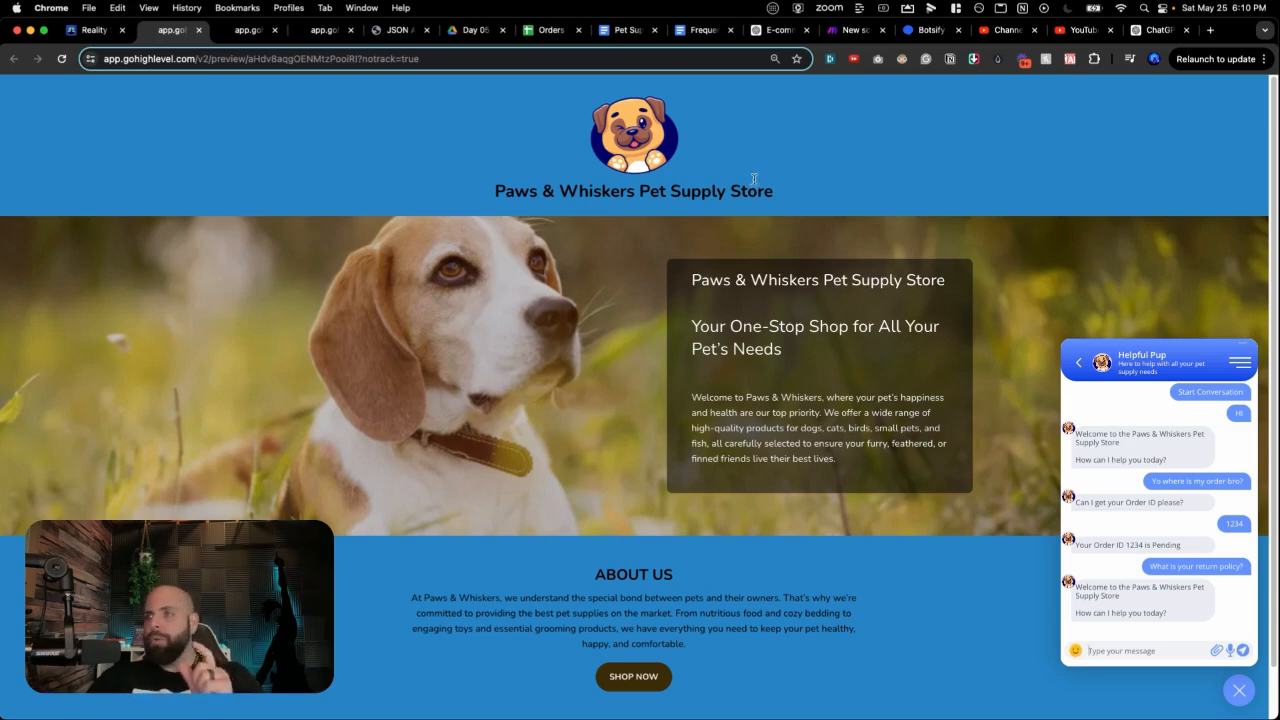
pyautogui.click(921, 36)
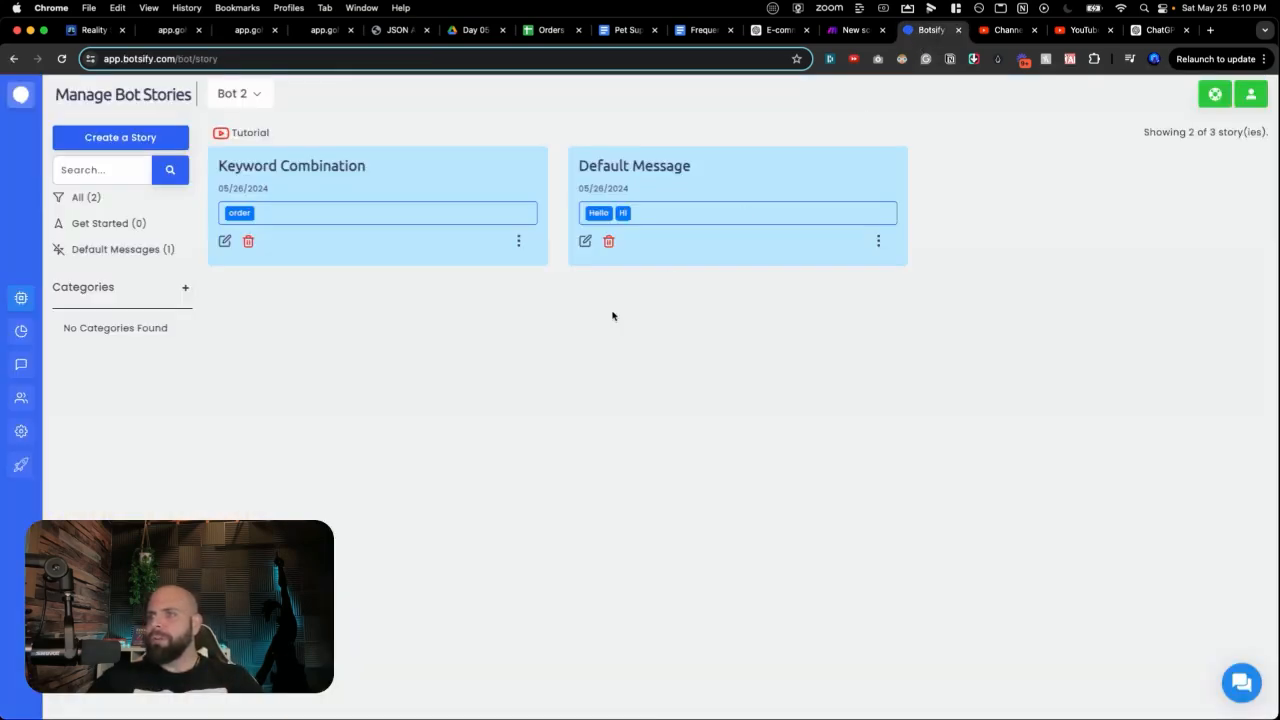
# Step: Create a new story and add 'Return Policy' as its User Input trigger keyword
pyautogui.click(123, 138)
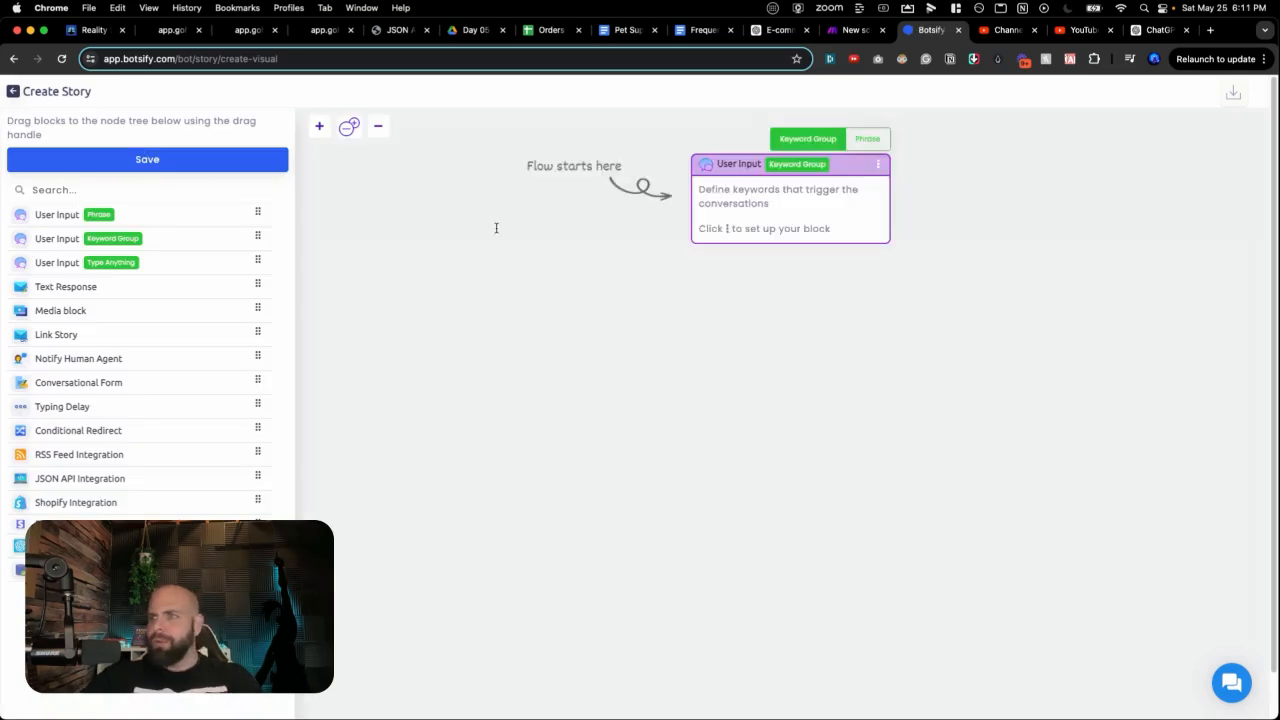
pyautogui.click(745, 170)
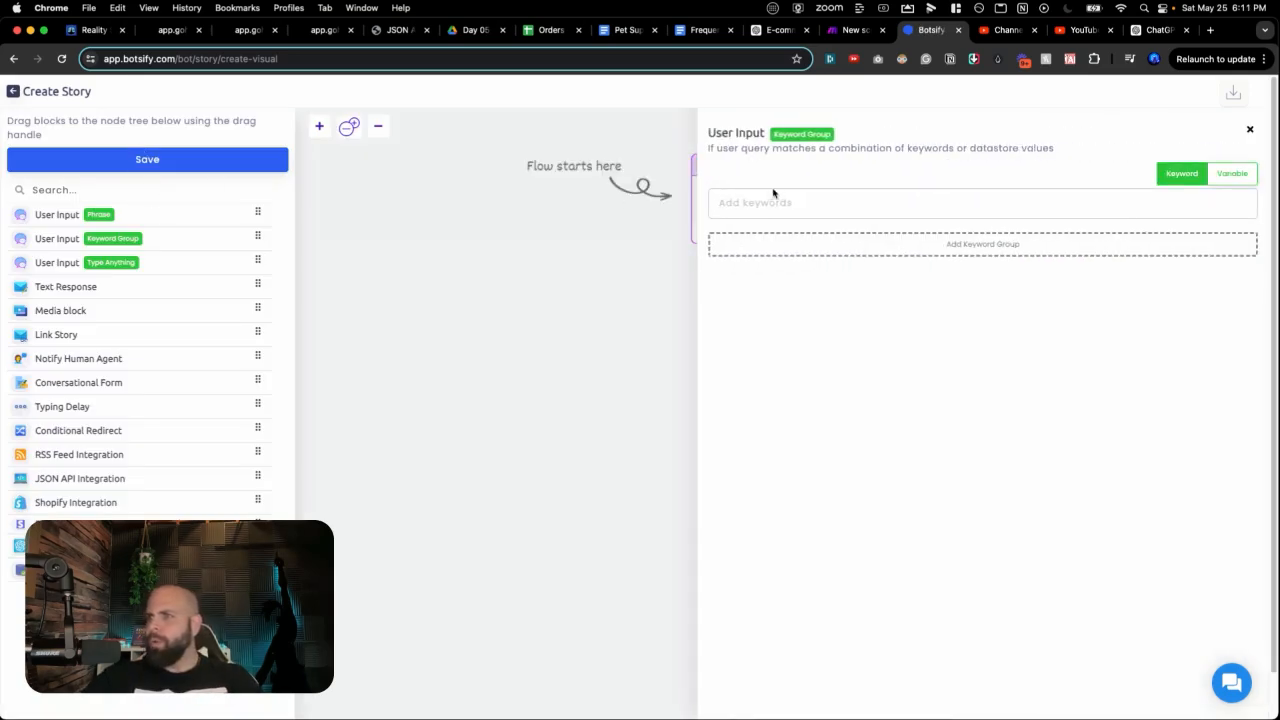
pyautogui.click(767, 203)
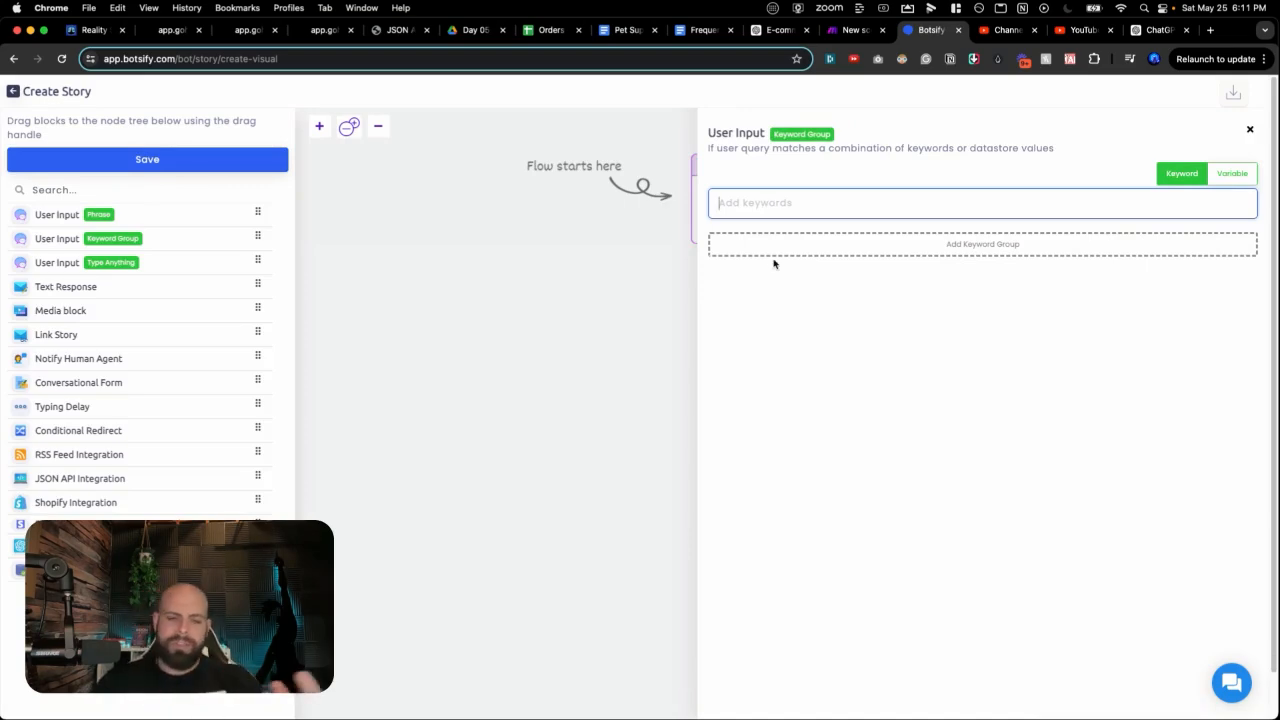
pyautogui.write('Re')
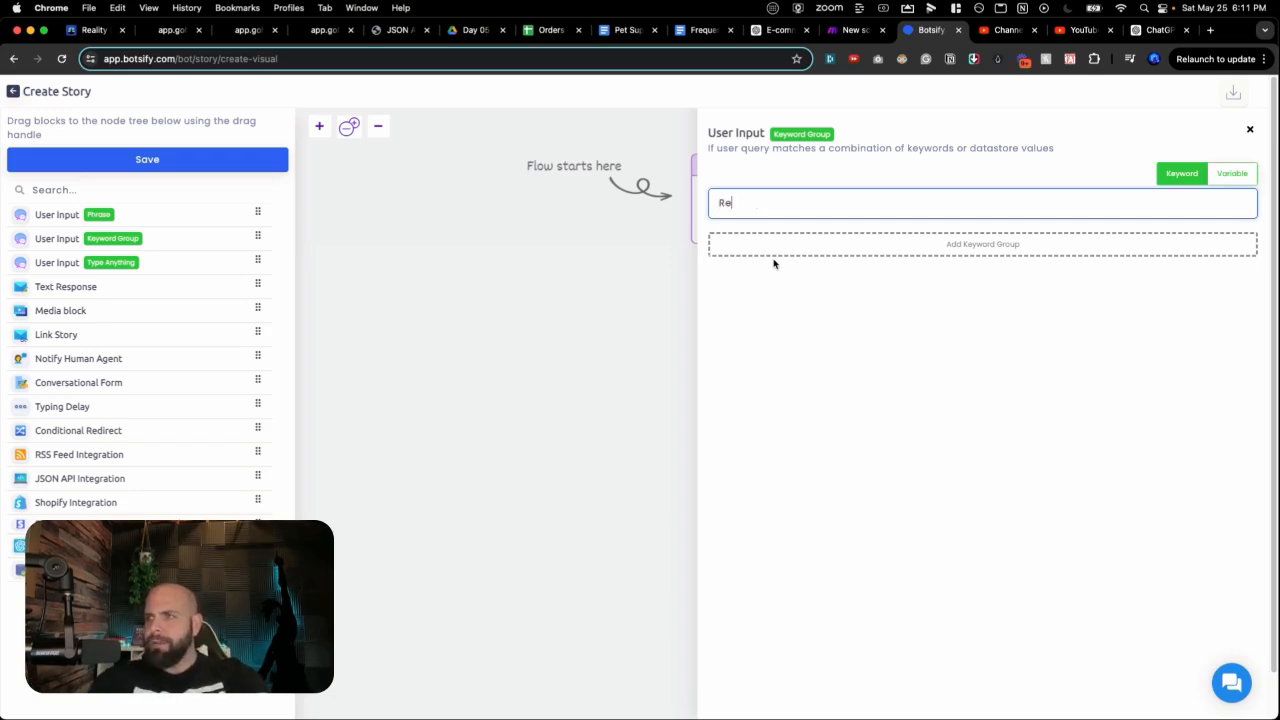
pyautogui.write('turn Polic')
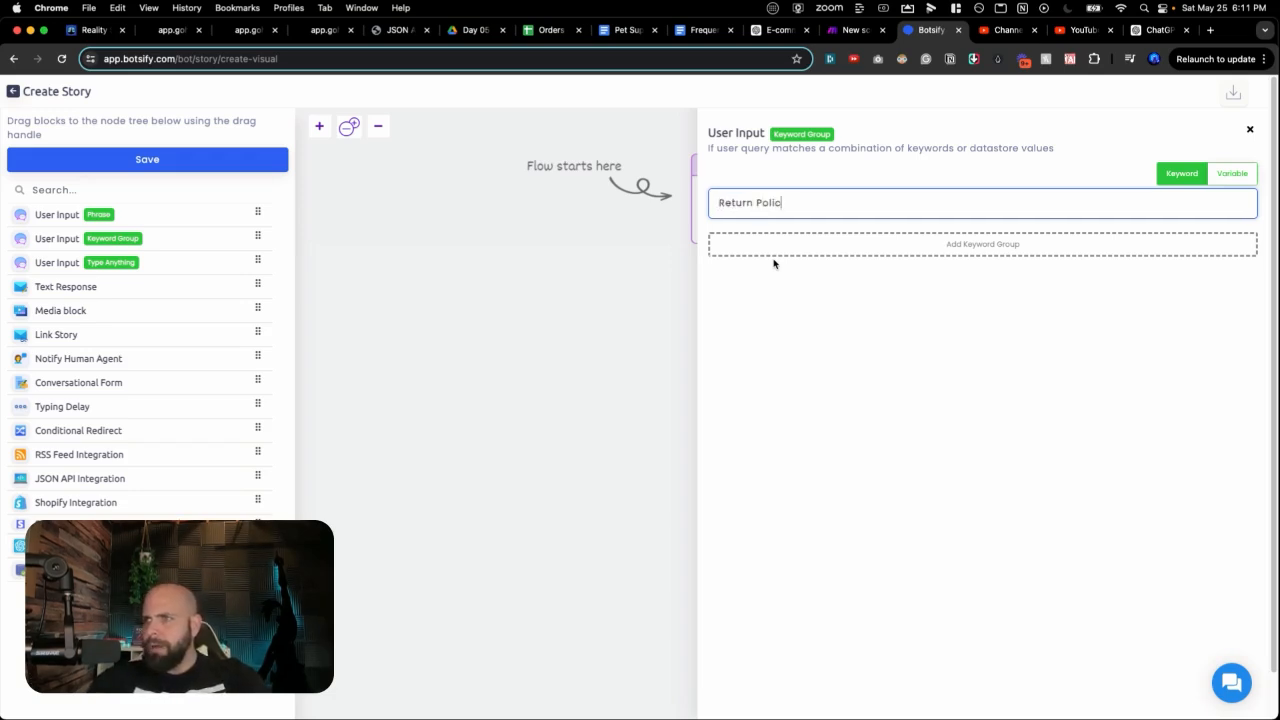
pyautogui.write('y')
pyautogui.press('Return')
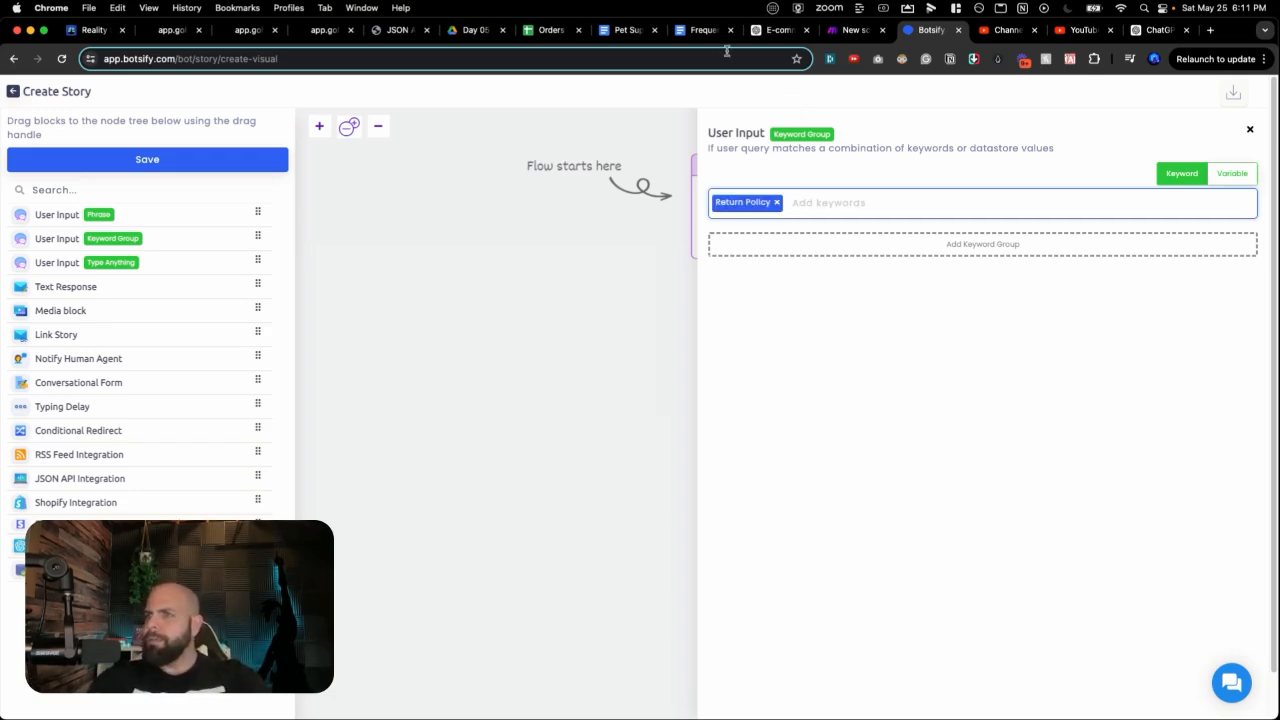
# Step: Look through the FAQ document to see which topics it covers
pyautogui.click(702, 30)
pyautogui.scroll(-2, 603, 279)
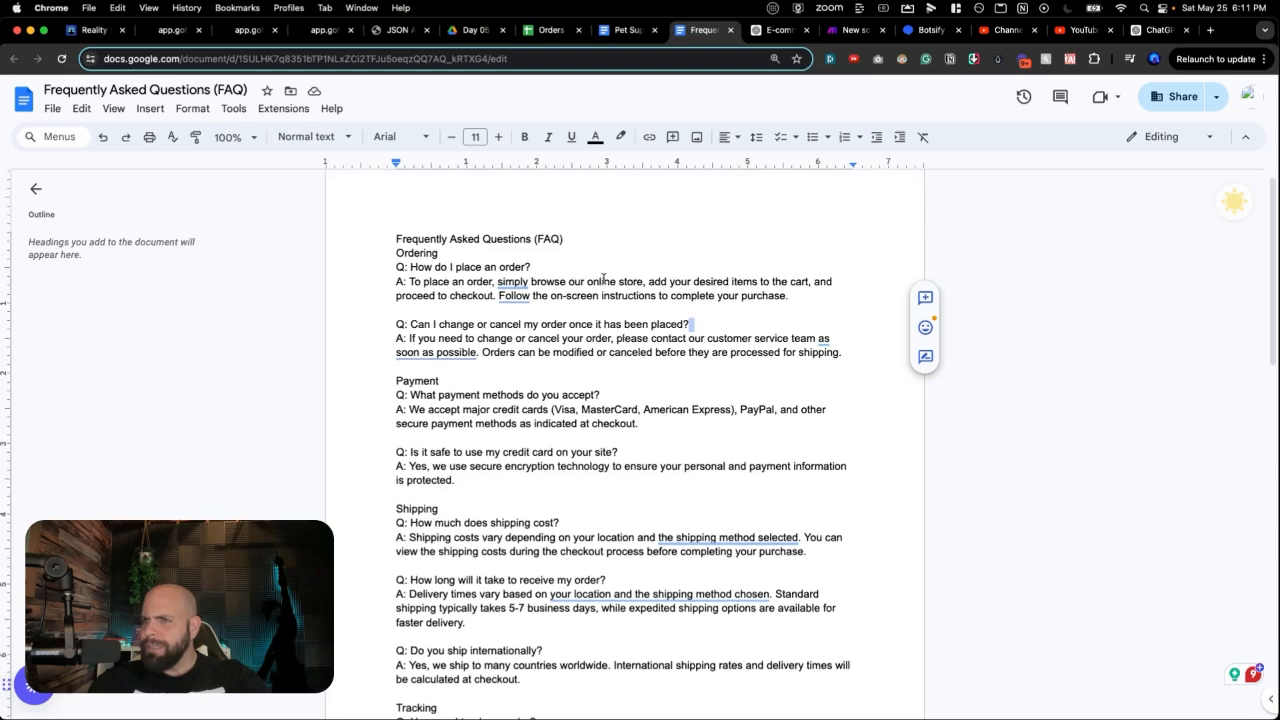
pyautogui.scroll(-1, 603, 279)
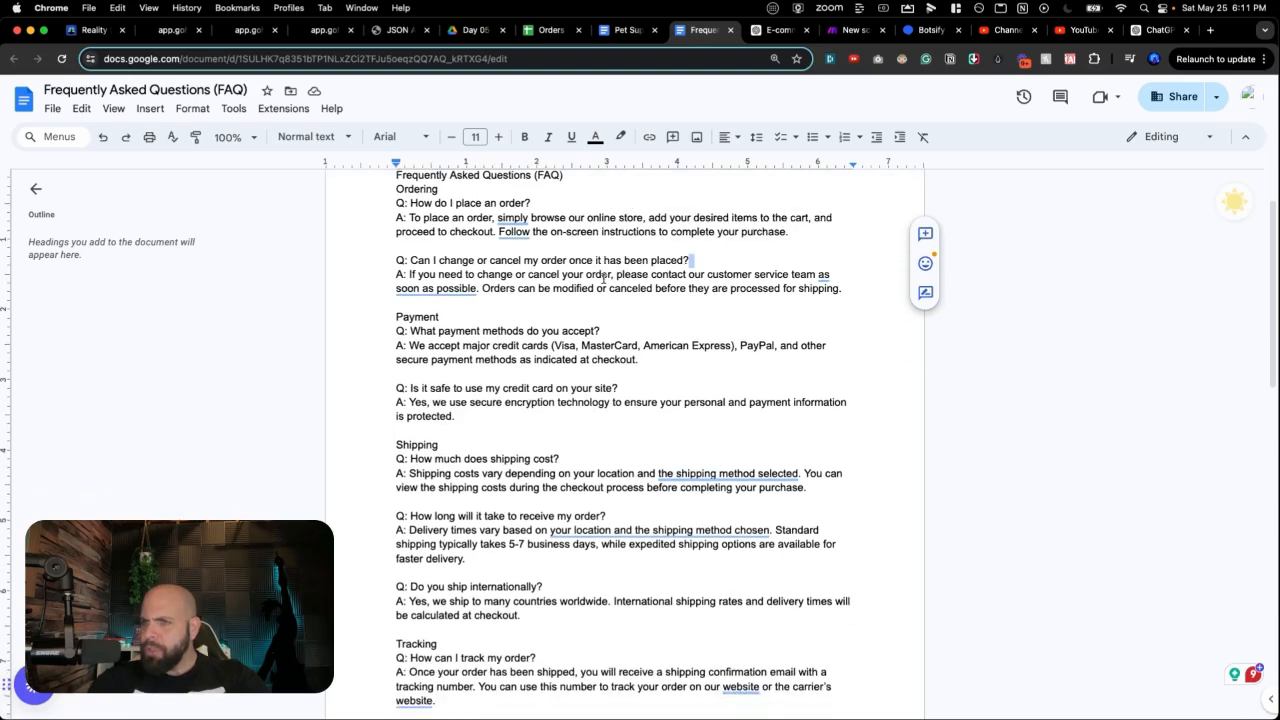
pyautogui.scroll(-1, 603, 279)
pyautogui.scroll(1, 603, 279)
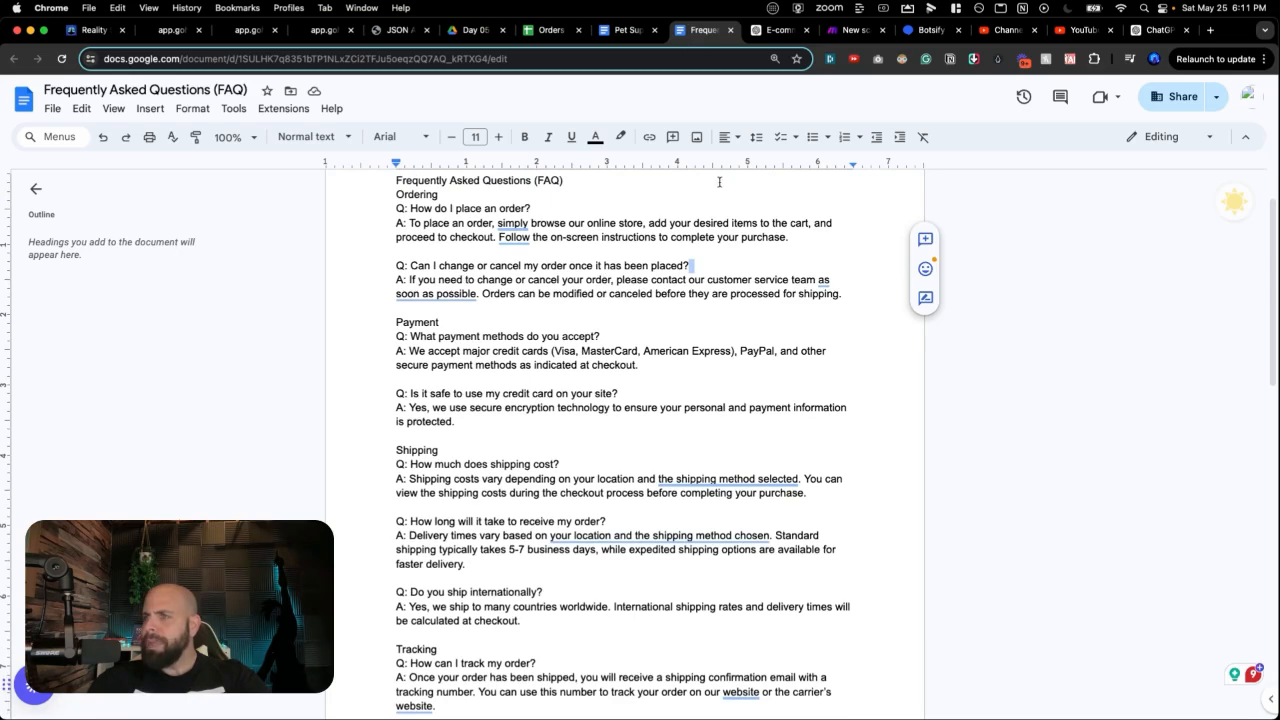
pyautogui.click(930, 30)
# Step: Add Payment, Shipping and Tracking as further trigger keywords
pyautogui.write('Pa')
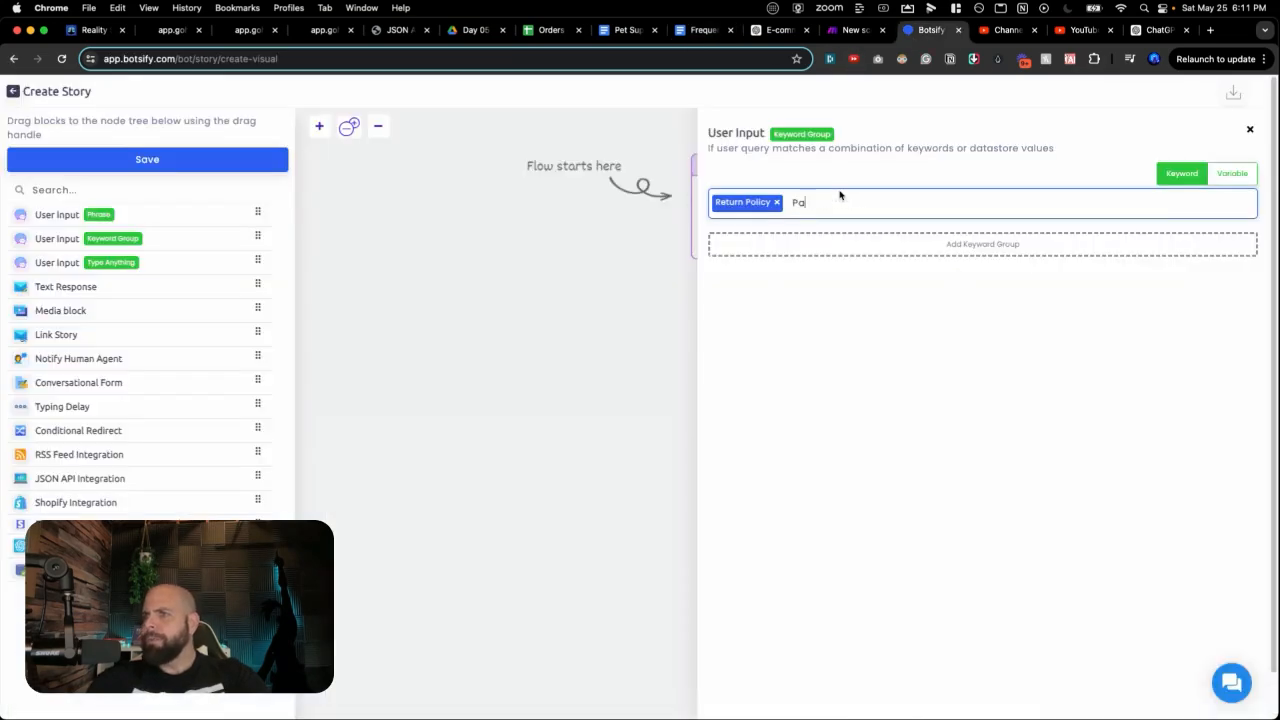
pyautogui.write('yment')
pyautogui.press('Return')
pyautogui.write('SHipp')
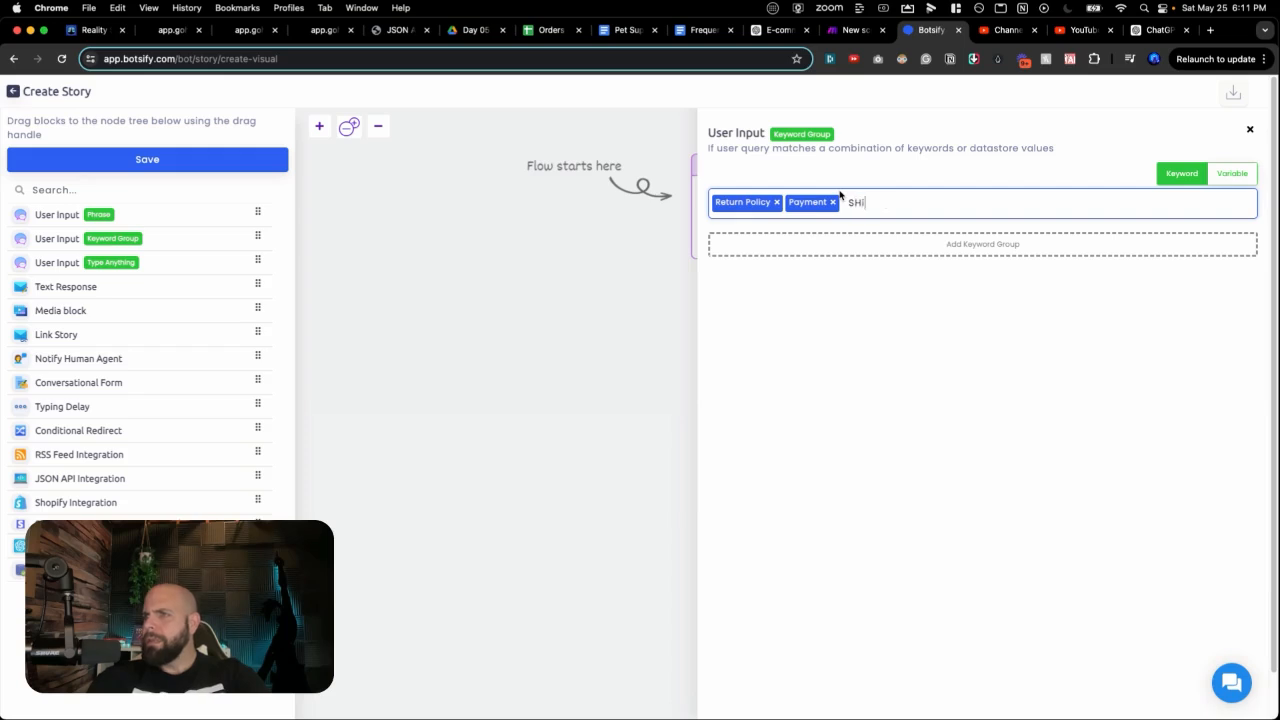
pyautogui.press('BackSpace')
pyautogui.press('BackSpace')
pyautogui.press('BackSpace')
pyautogui.press('BackSpace')
pyautogui.write('hipping')
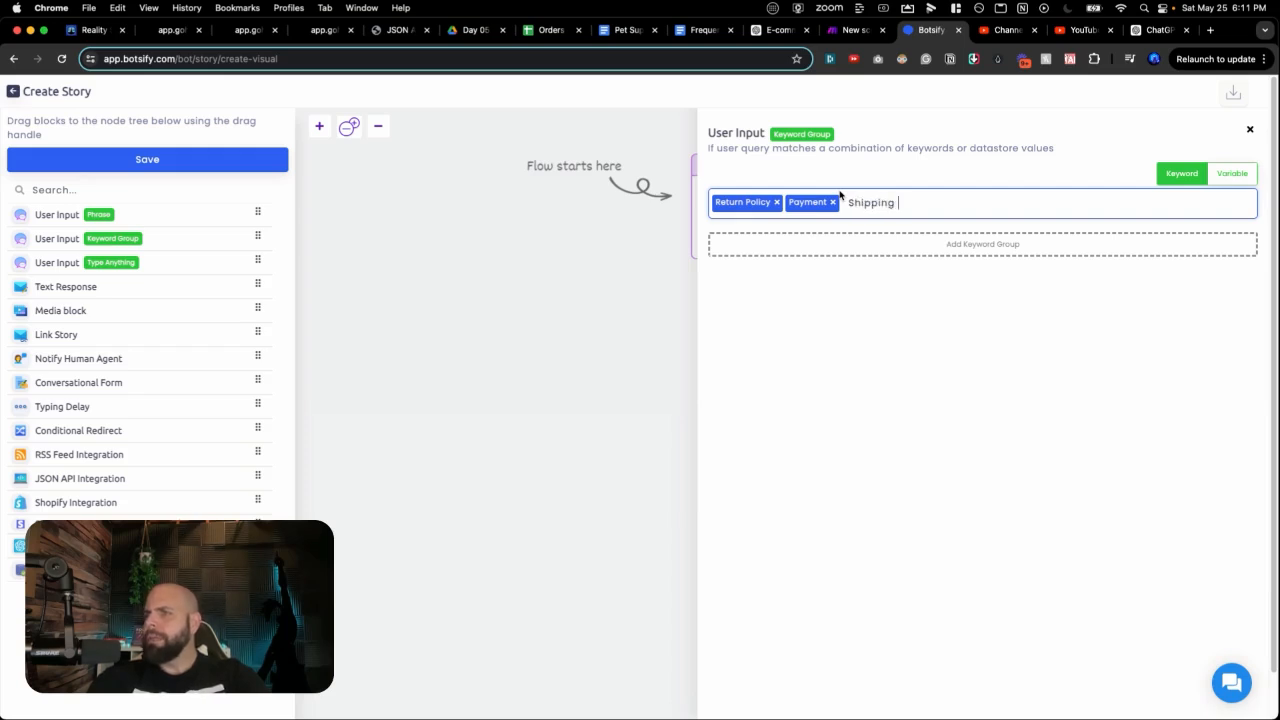
pyautogui.press('Return')
pyautogui.write('Tracking')
pyautogui.press('Return')
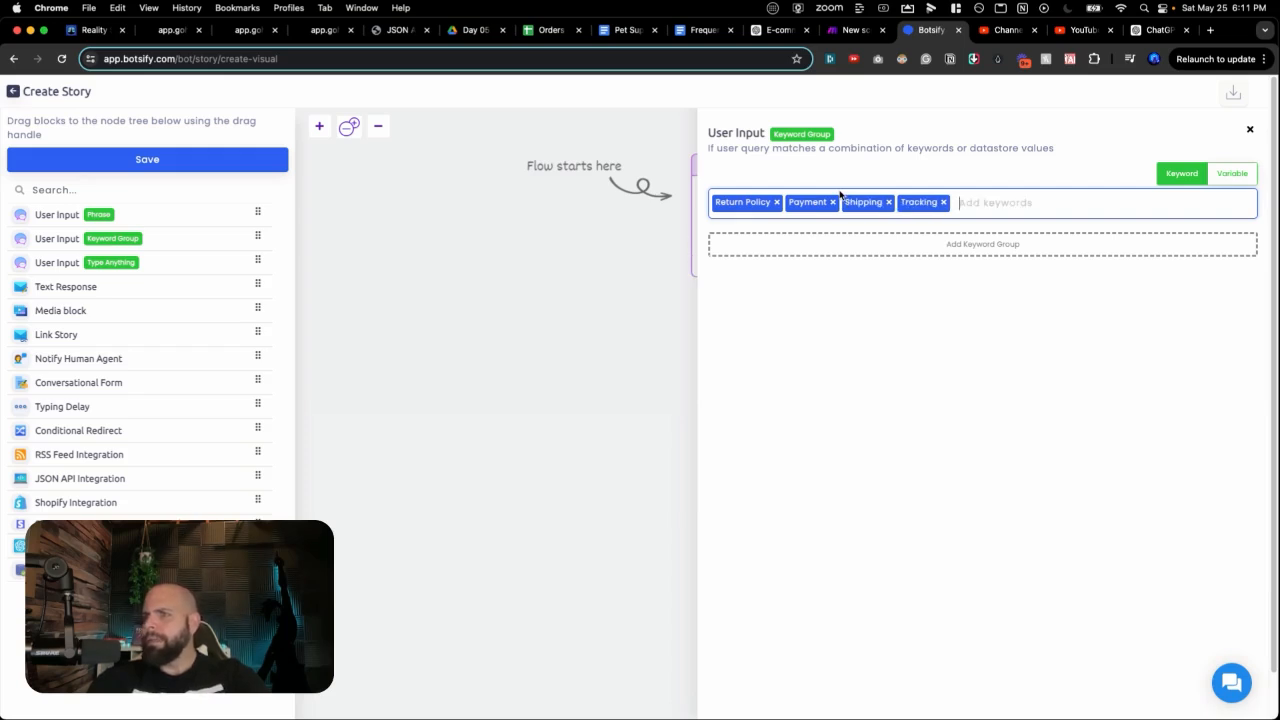
pyautogui.click(619, 376)
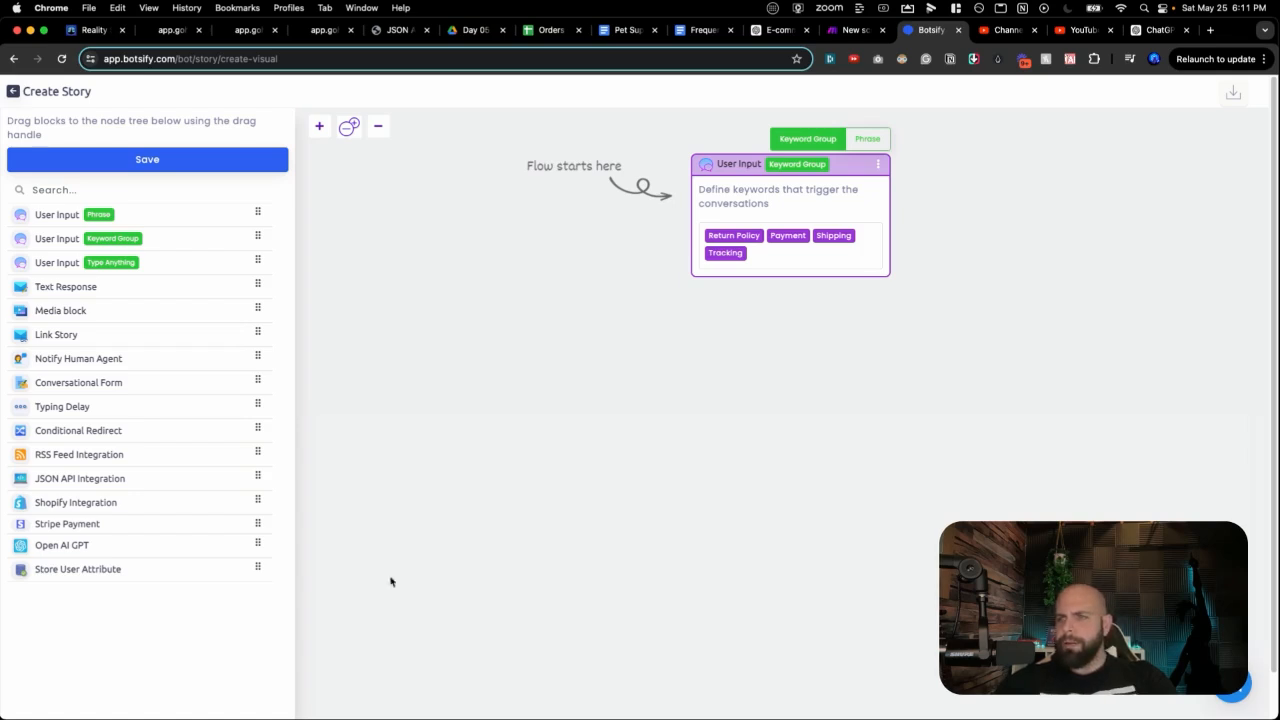
# Step: Attach an Open AI GPT block below the trigger with the fallback 'I'm sorry I can't find that info right now. My puppy eyes are so heavy.'
pyautogui.moveTo(257, 543); pyautogui.dragTo(789, 290)
pyautogui.click(791, 365)
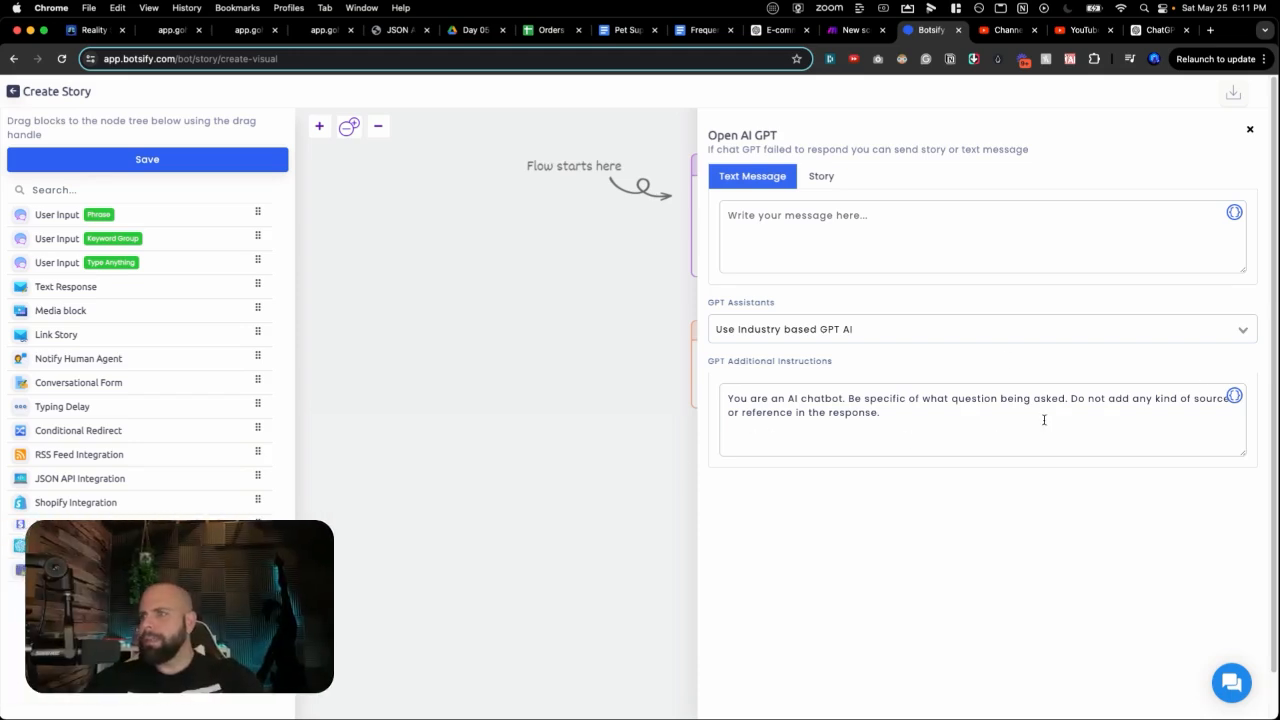
pyautogui.click(824, 216)
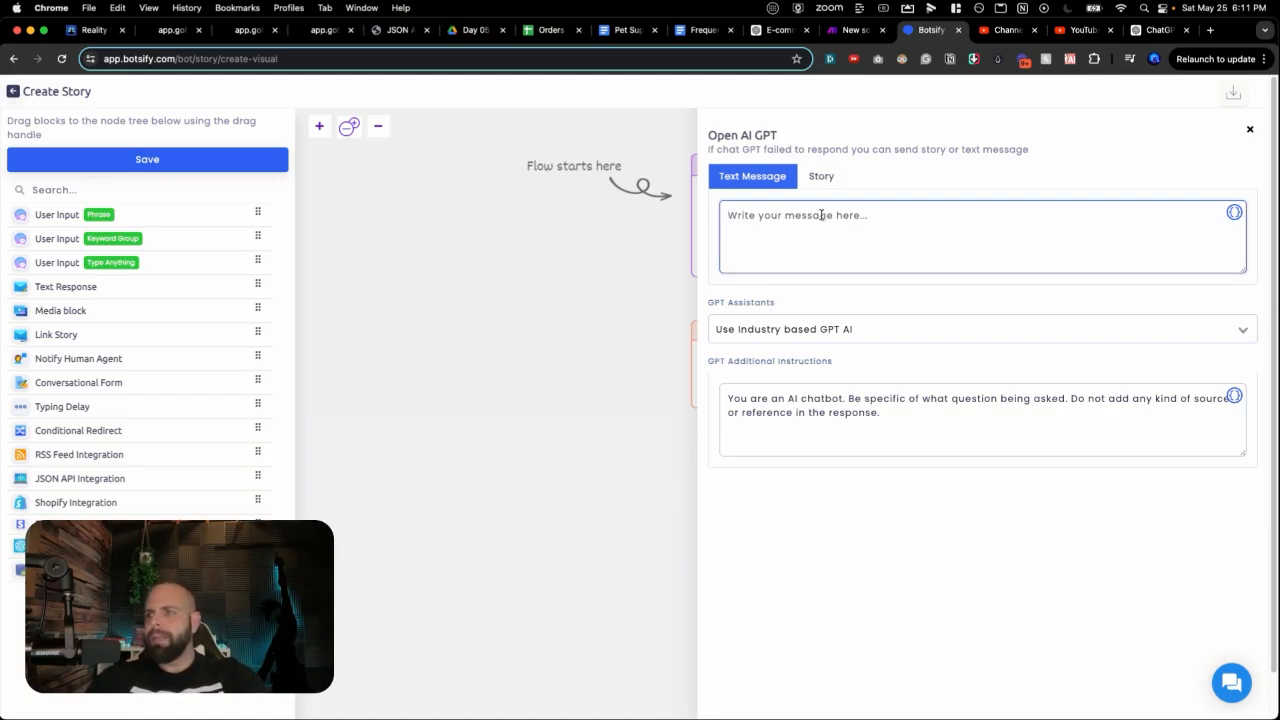
pyautogui.write("I'm sorry I")
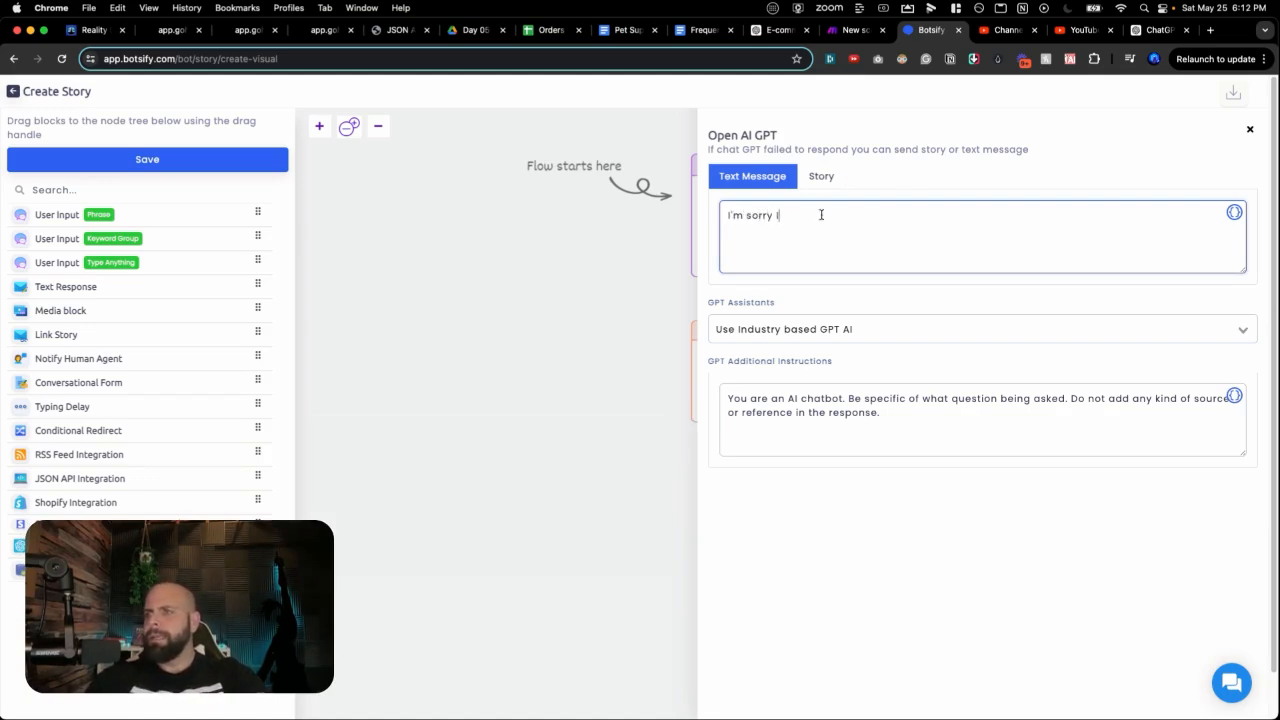
pyautogui.write(" can't fin")
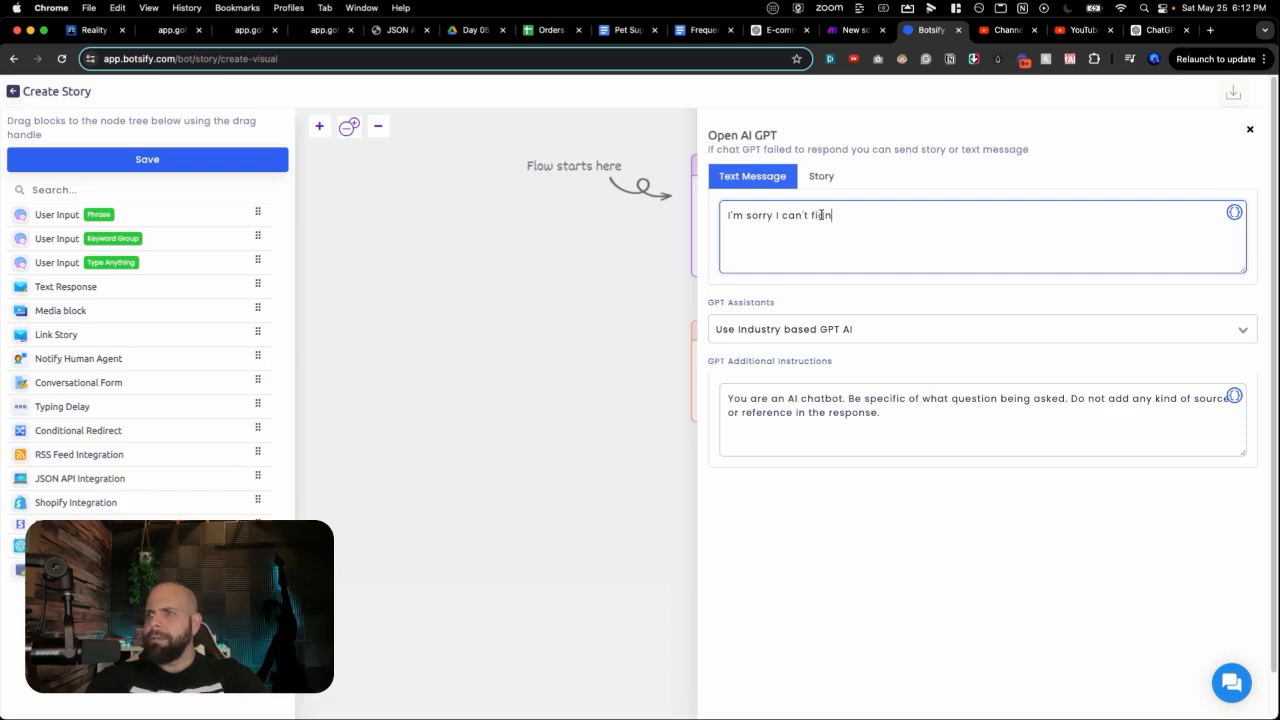
pyautogui.write('d t')
pyautogui.press('BackSpace')
pyautogui.press('BackSpace')
pyautogui.press('BackSpace')
pyautogui.press('BackSpace')
pyautogui.write('nd that in')
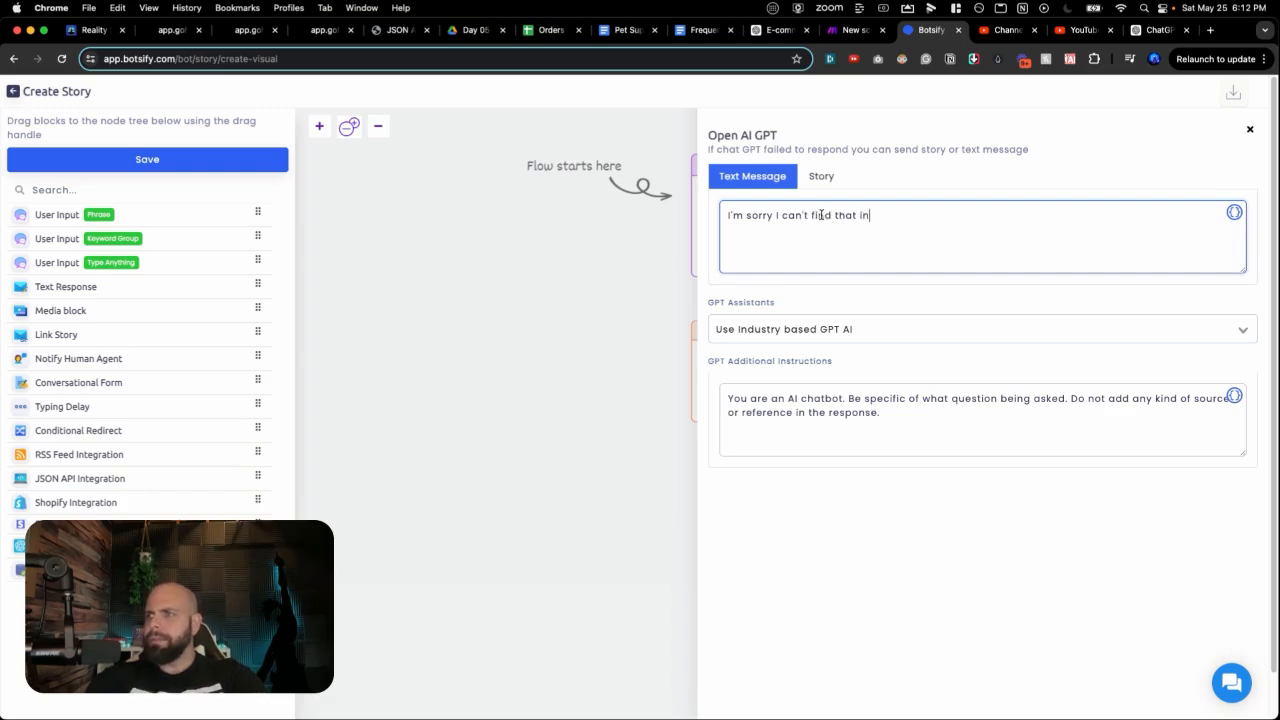
pyautogui.write('fo fr')
pyautogui.press('BackSpace')
pyautogui.press('BackSpace')
pyautogui.write('r')
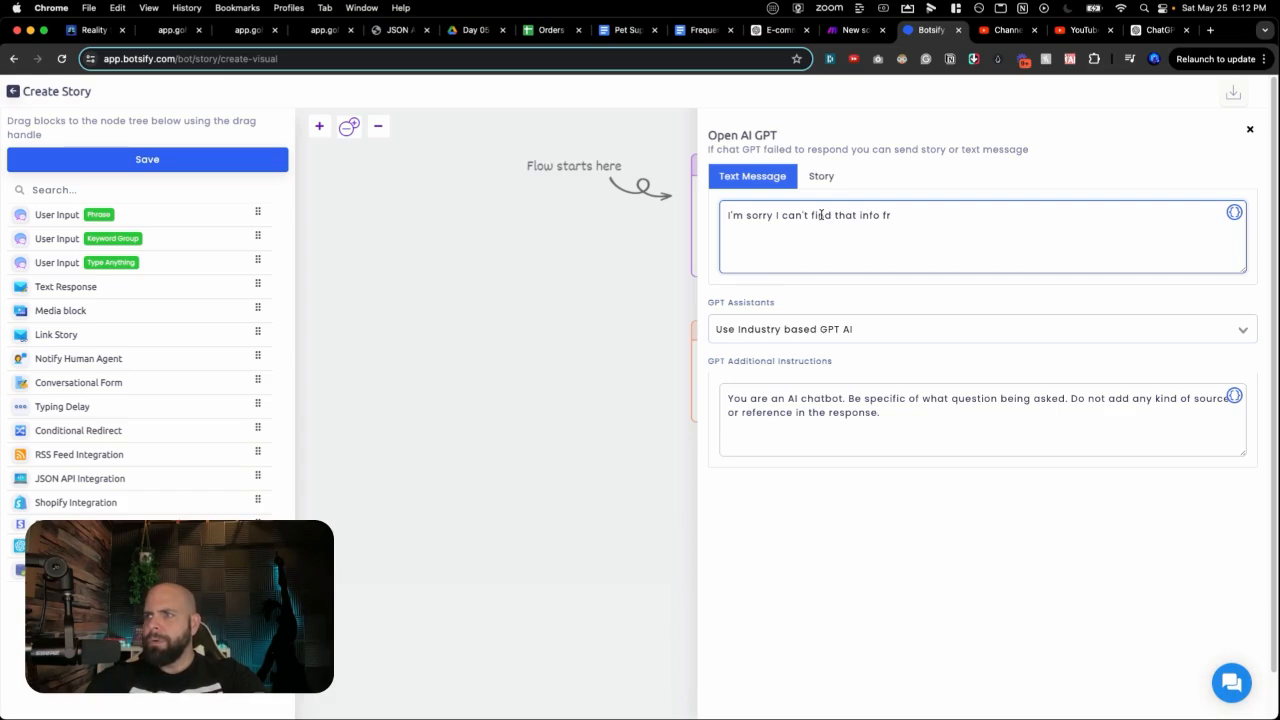
pyautogui.write('ight now. My p')
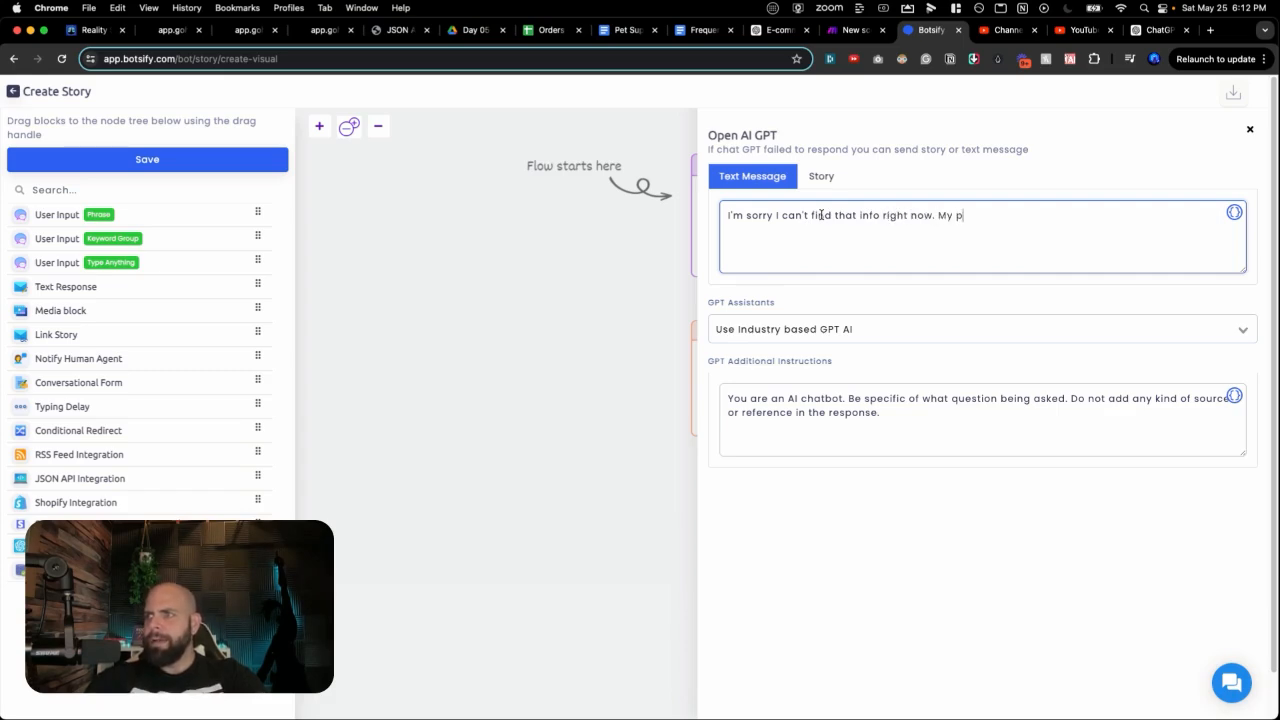
pyautogui.write('uppy i')
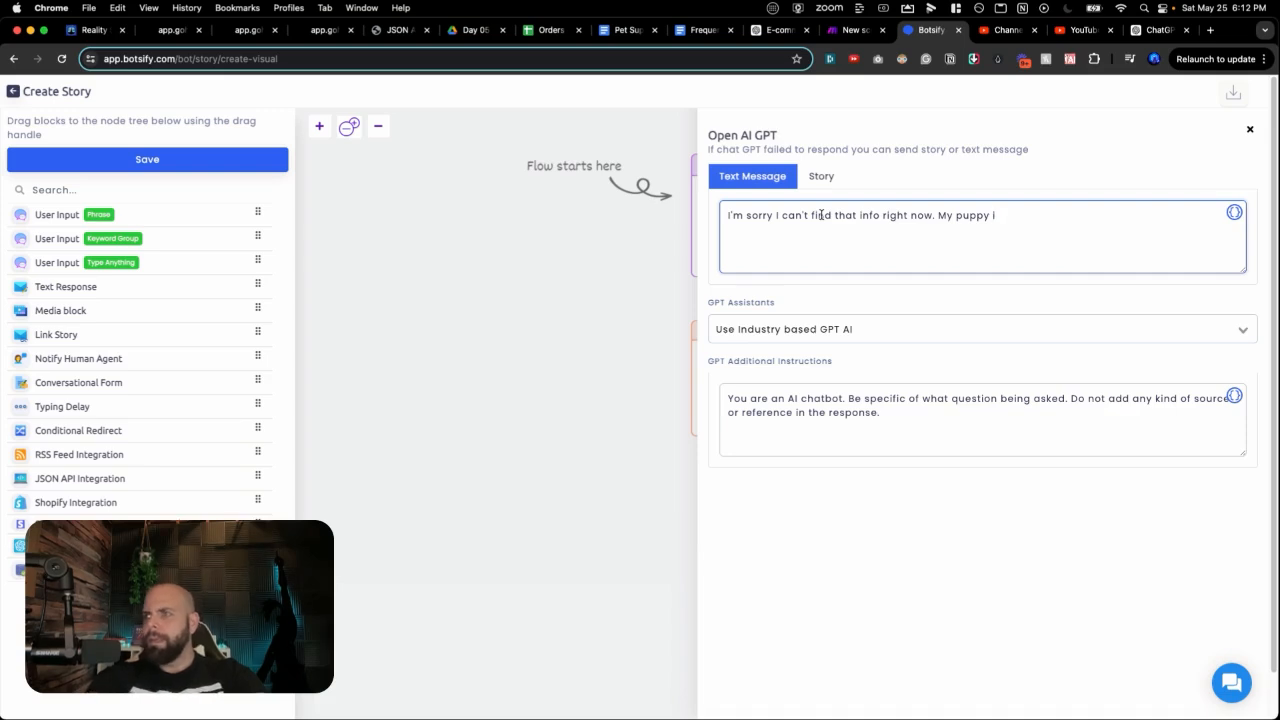
pyautogui.write('eyes are ')
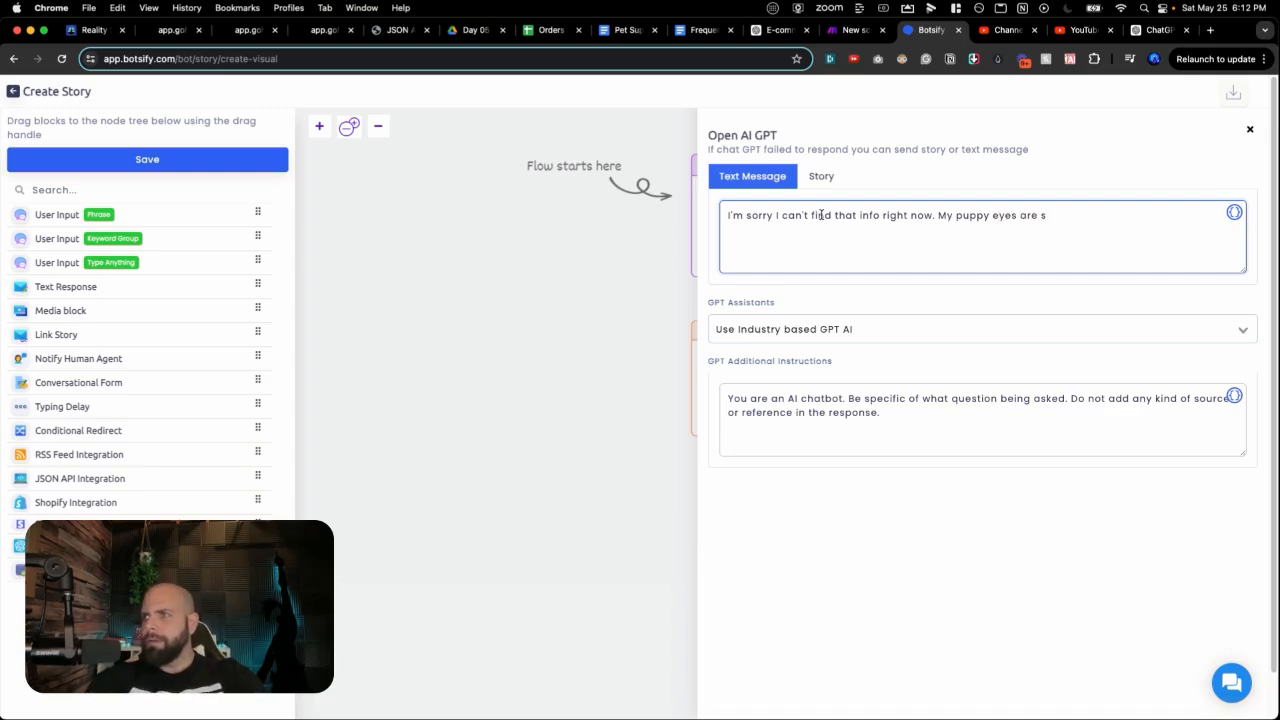
pyautogui.write('so heavy...')
# Step: Set the GPT block to use the Open AI GPT Assistant
pyautogui.click(831, 331)
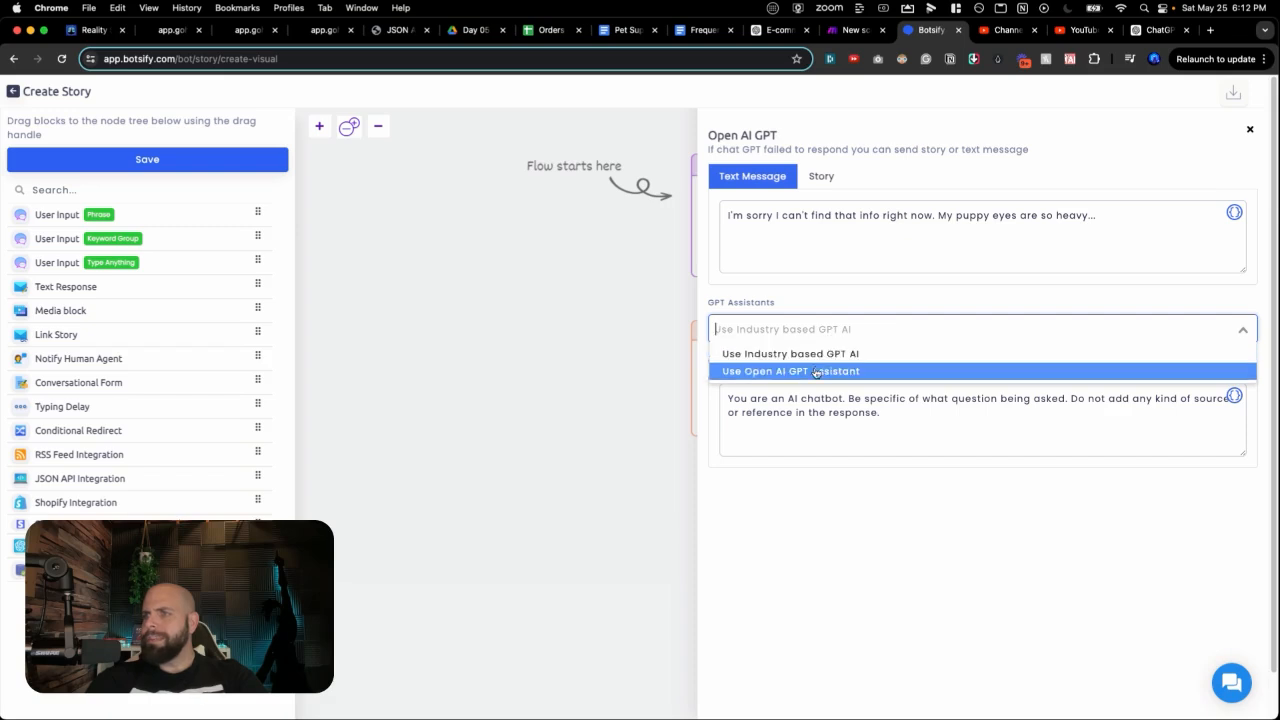
pyautogui.click(815, 373)
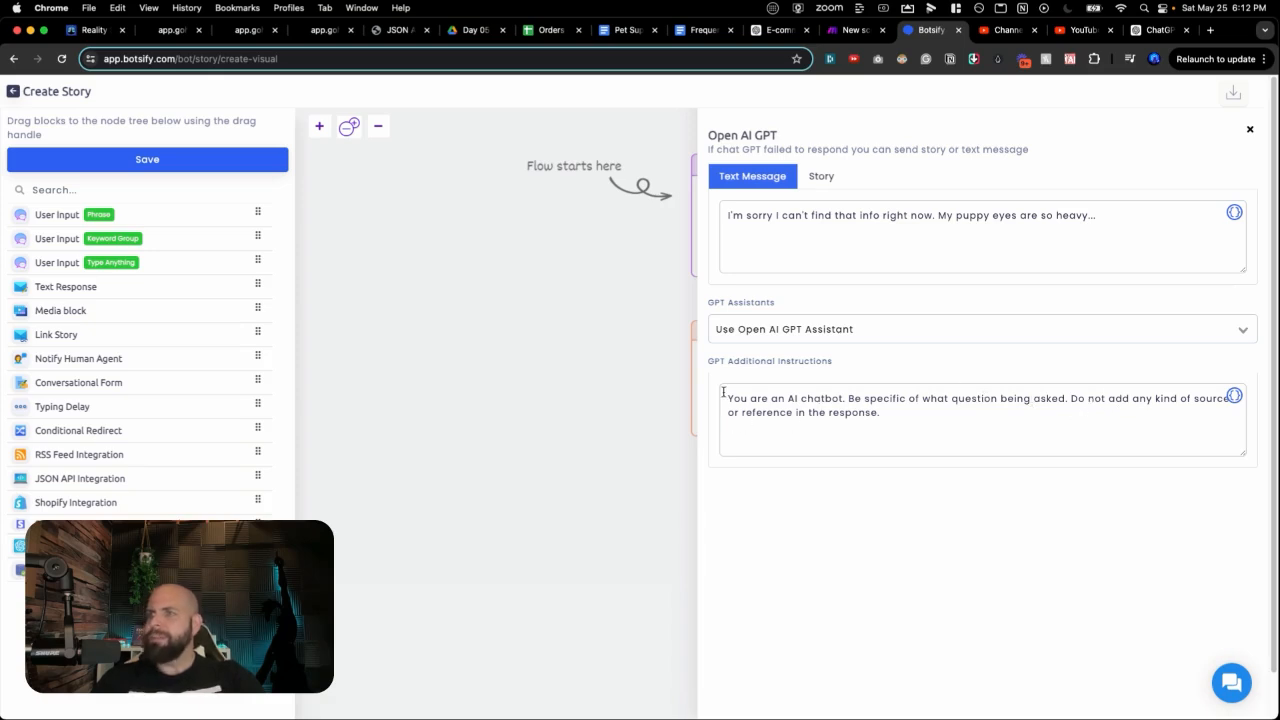
pyautogui.click(651, 420)
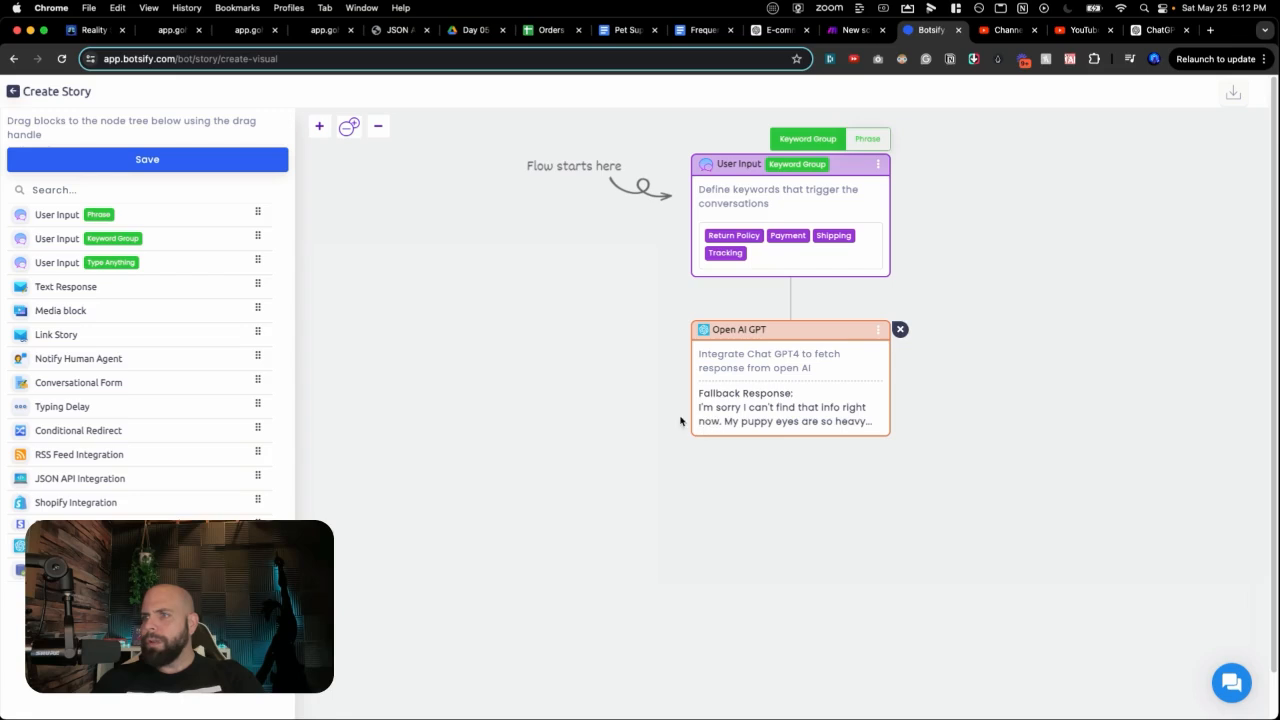
# Step: Save the story, then greet the test bot and ask 'What is your return policy?', highlighting its answer
pyautogui.click(243, 164)
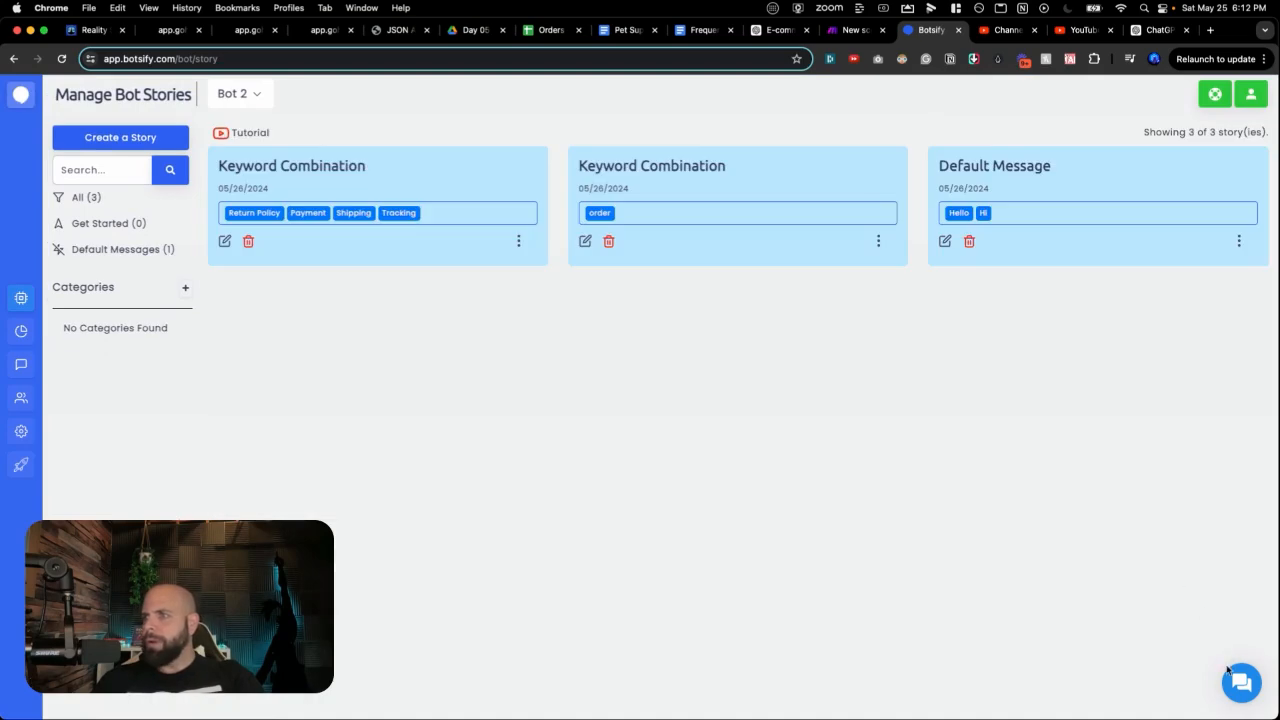
pyautogui.click(1240, 681)
pyautogui.click(1107, 414)
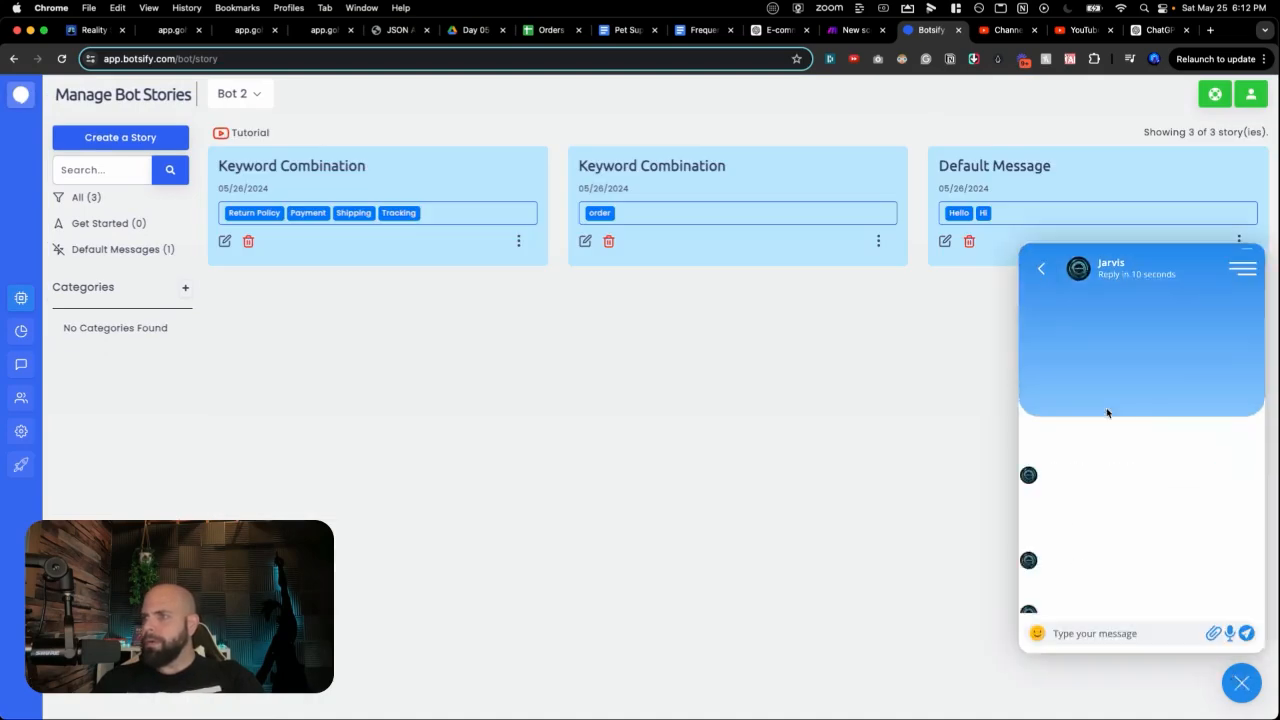
pyautogui.click(1067, 634)
pyautogui.write('Hi')
pyautogui.press('Return')
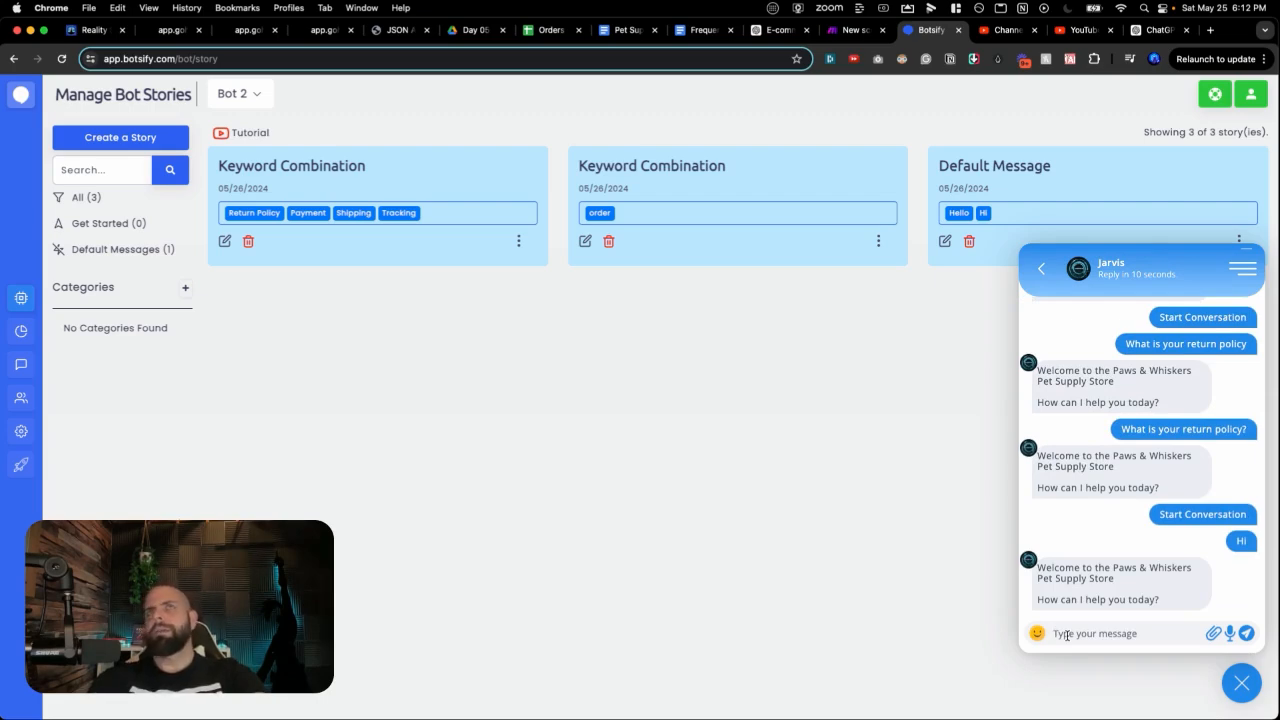
pyautogui.write('What is your re')
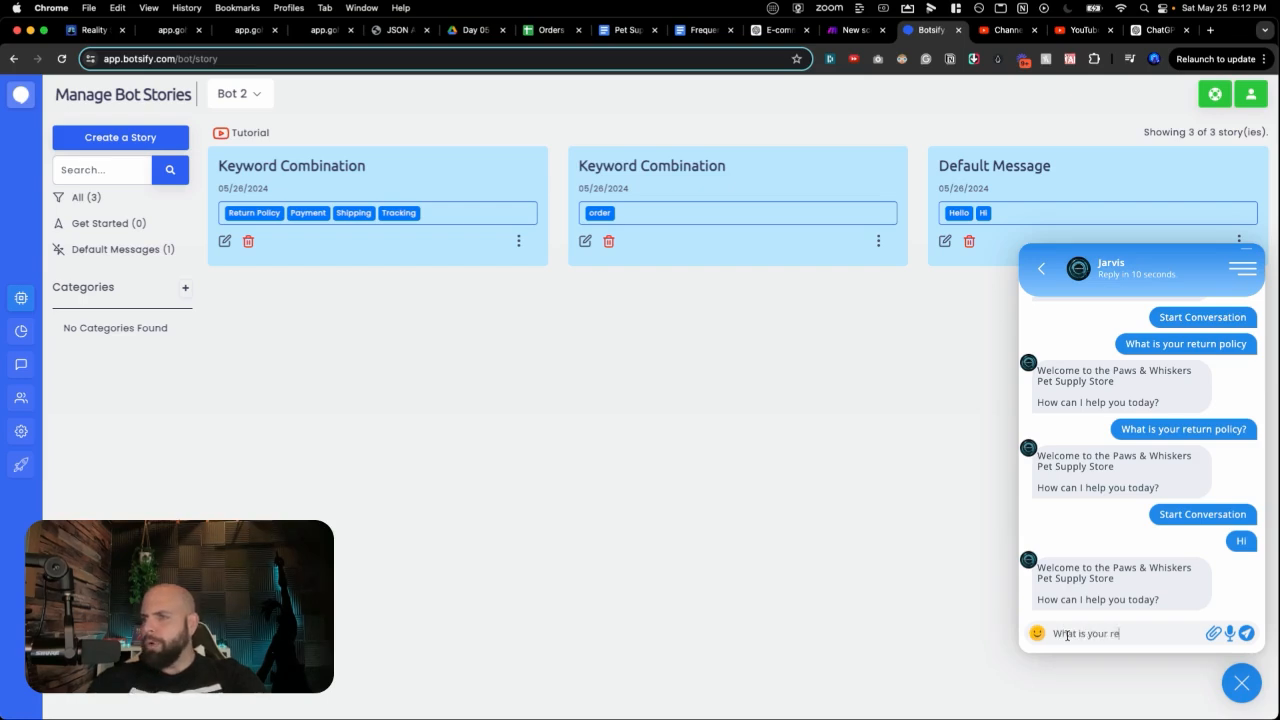
pyautogui.write('turn policy')
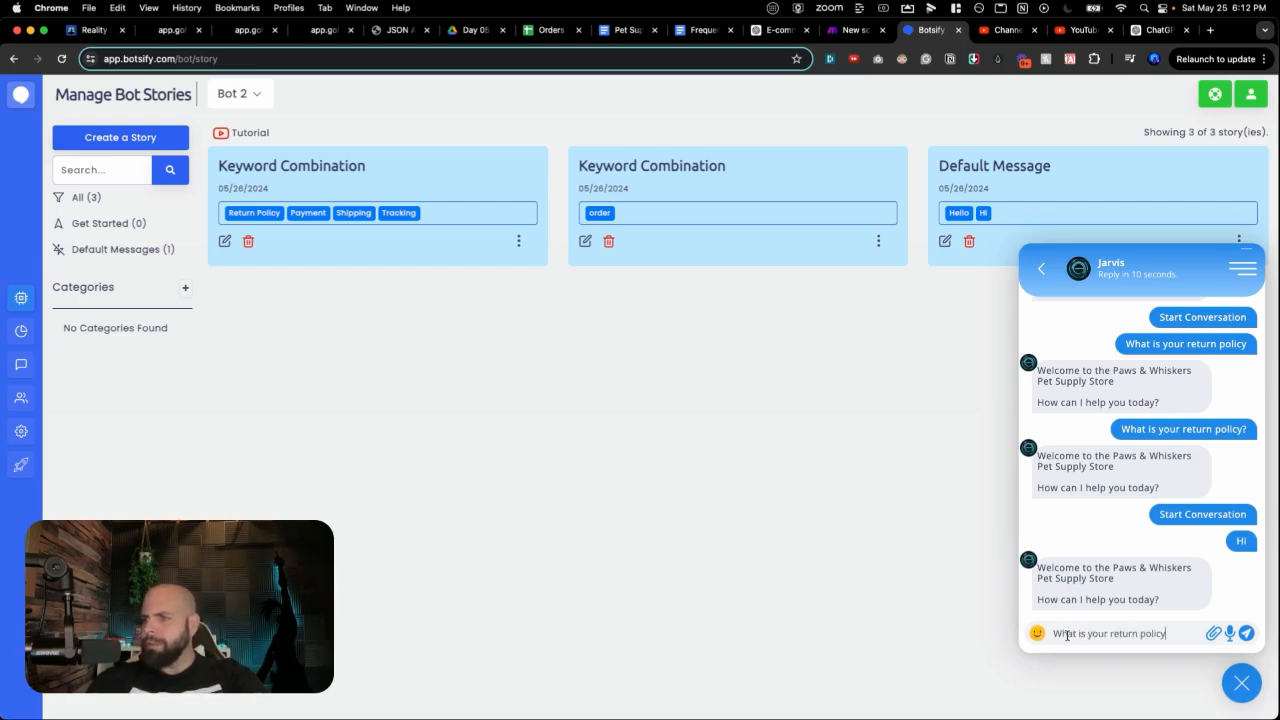
pyautogui.write('?')
pyautogui.press('Return')
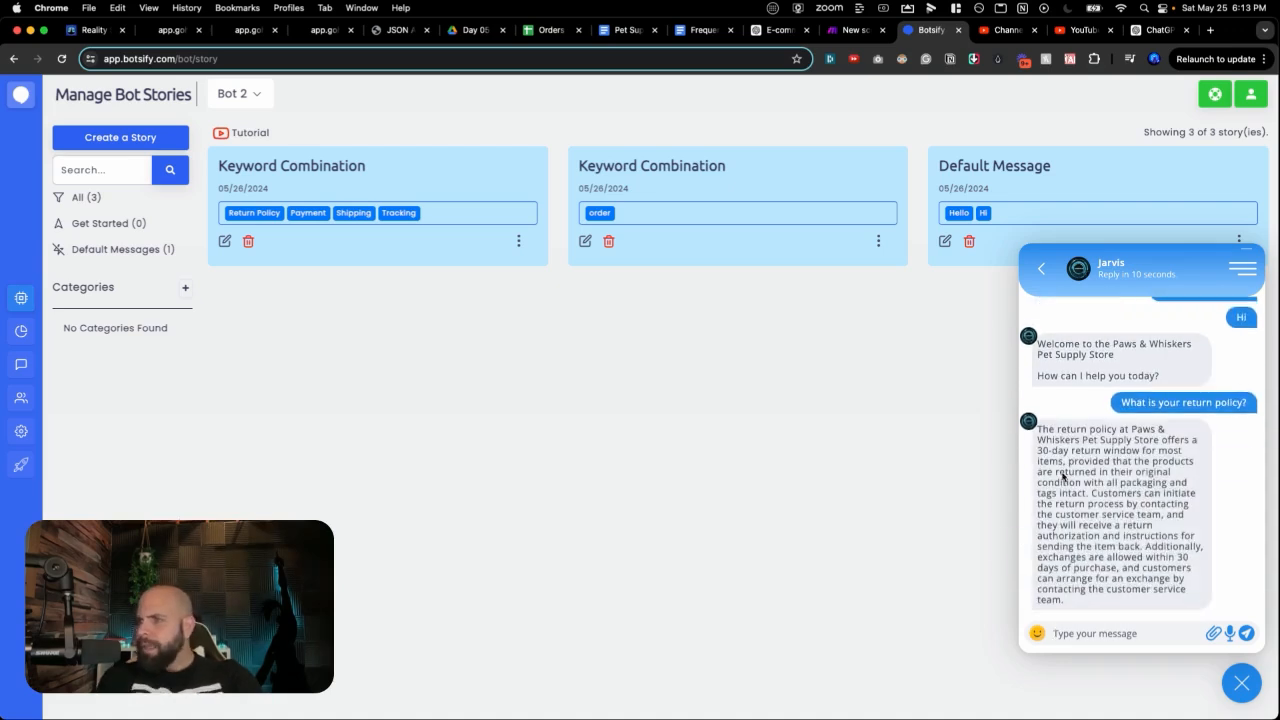
pyautogui.moveTo(1082, 439); pyautogui.dragTo(1130, 591)
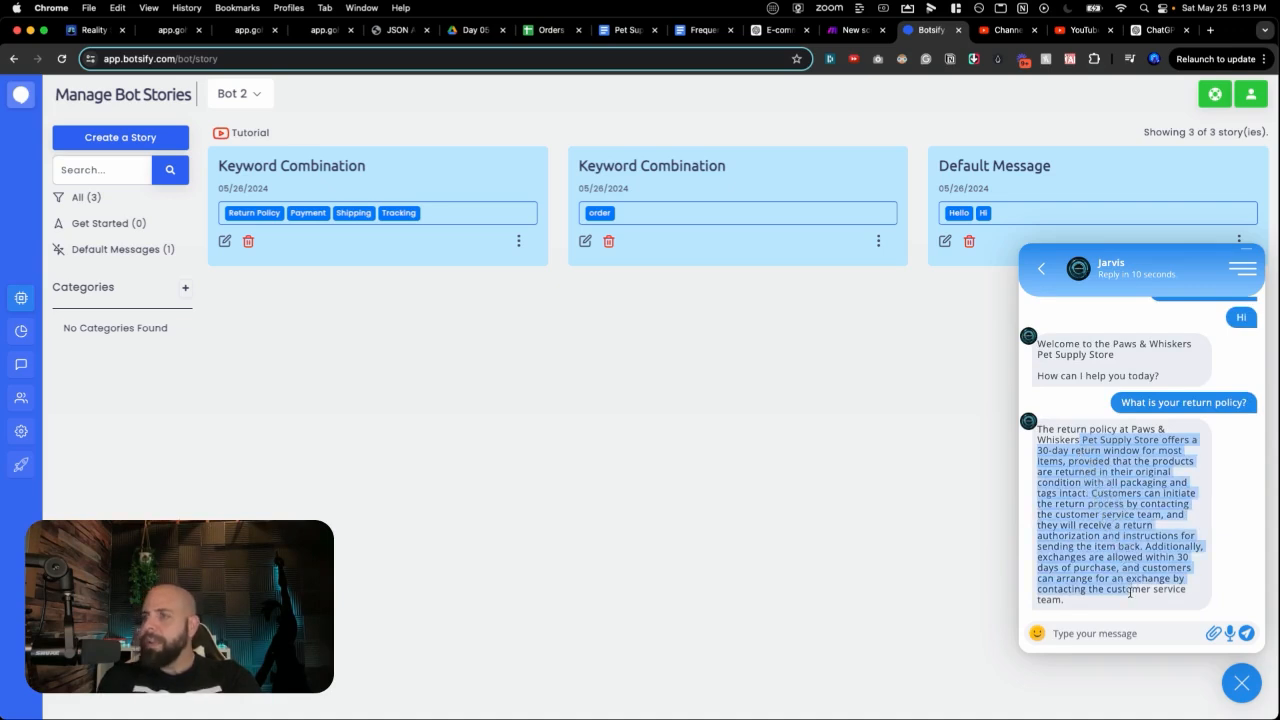
# Step: Highlight the FAQ's Returns and Exchanges answer about the 30-day return policy
pyautogui.click(688, 32)
pyautogui.scroll(2, 634, 292)
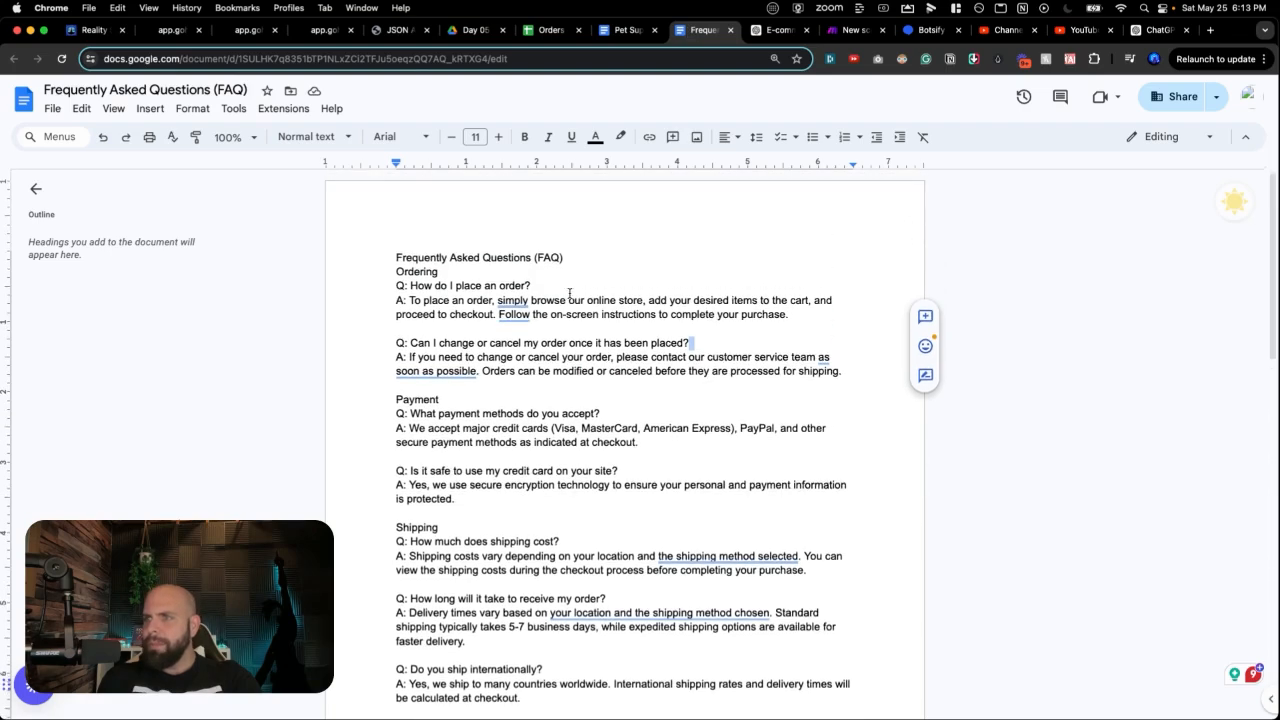
pyautogui.scroll(-3, 569, 293)
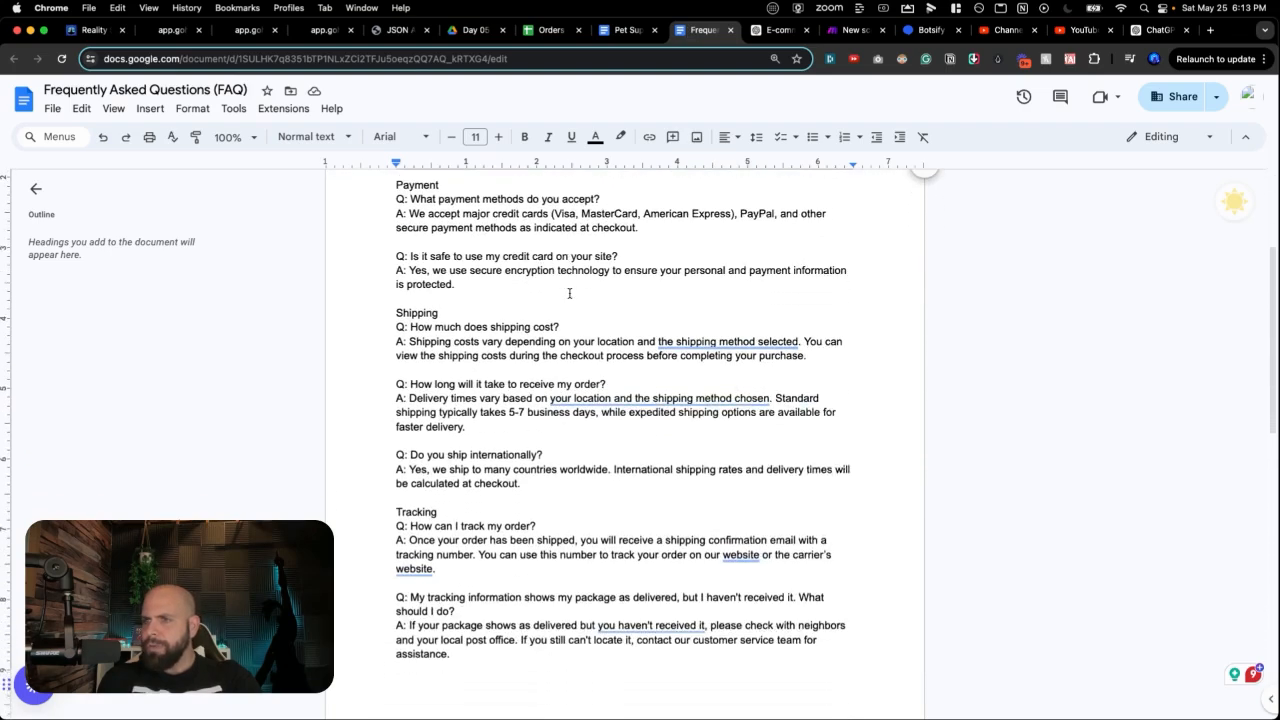
pyautogui.scroll(3, 569, 293)
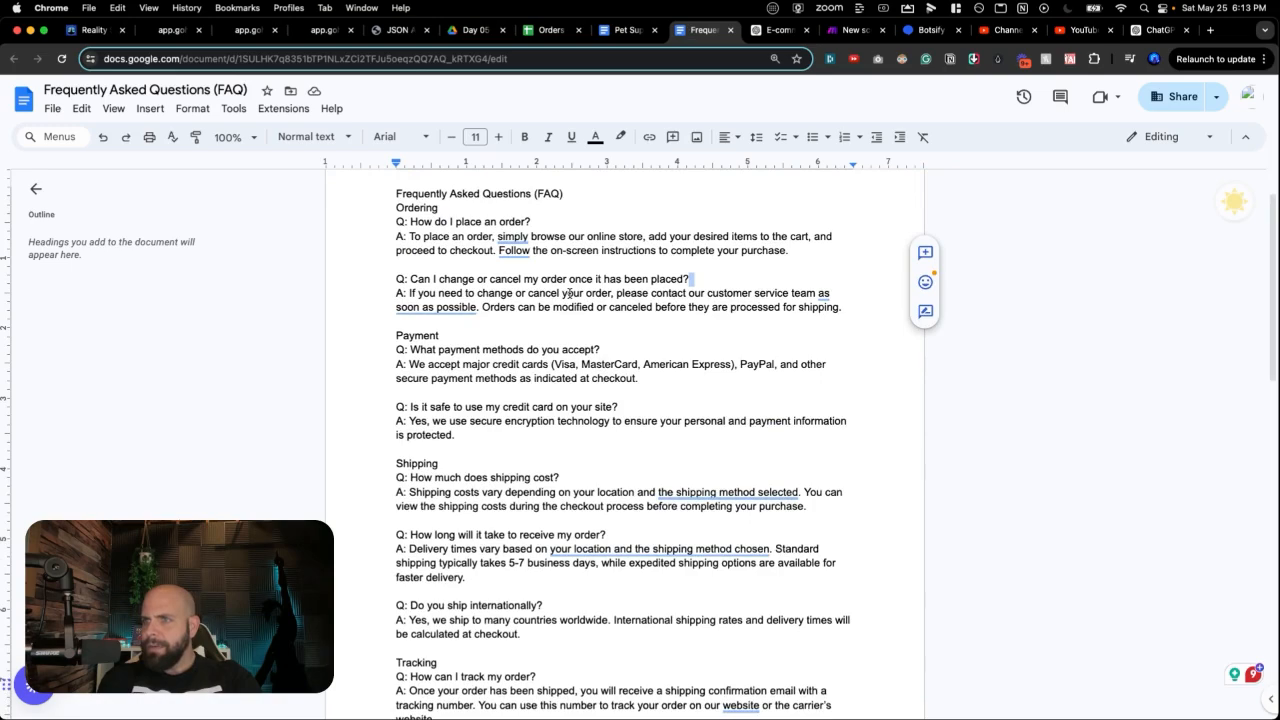
pyautogui.scroll(-15, 569, 293)
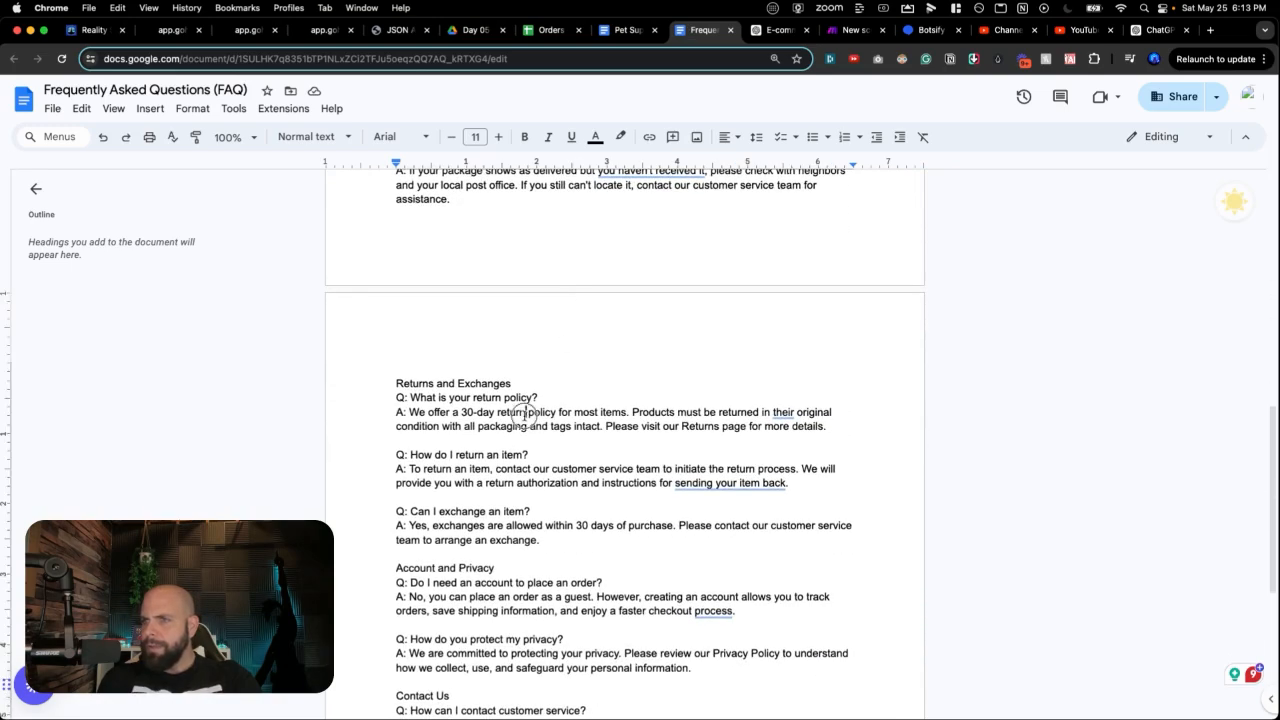
pyautogui.tripleClick(524, 413)
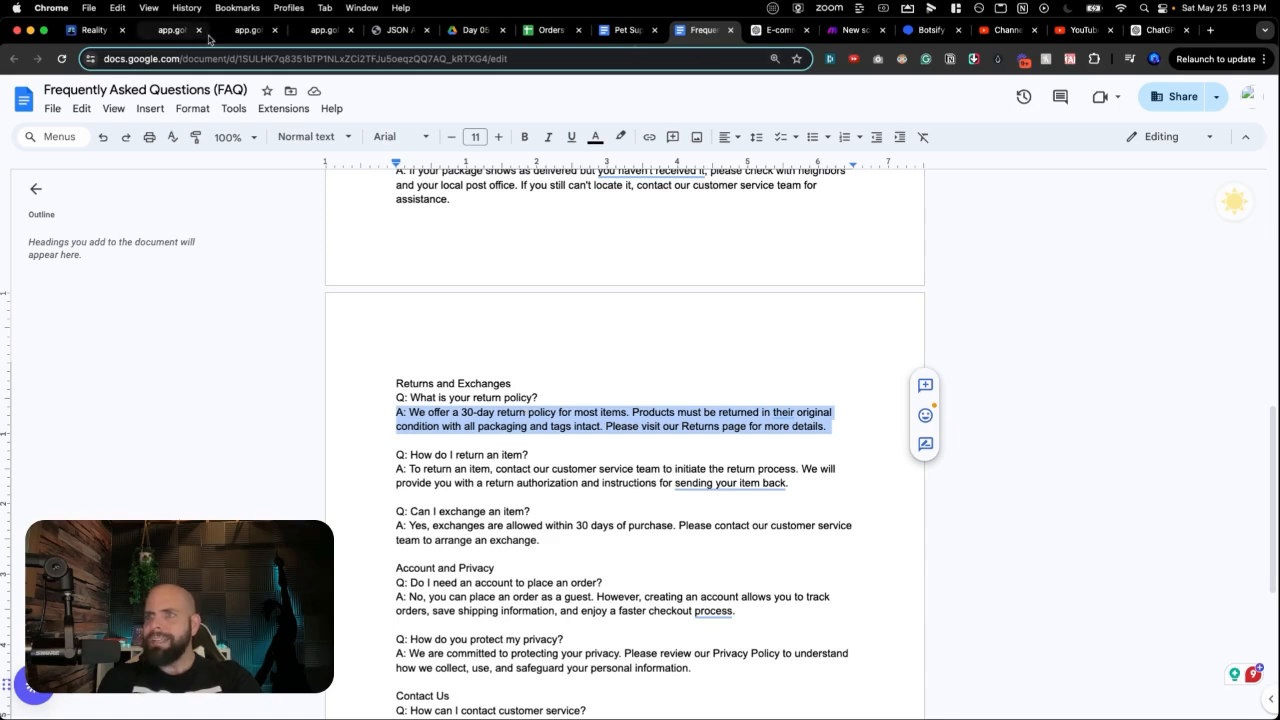
pyautogui.scroll(5, 512, 380)
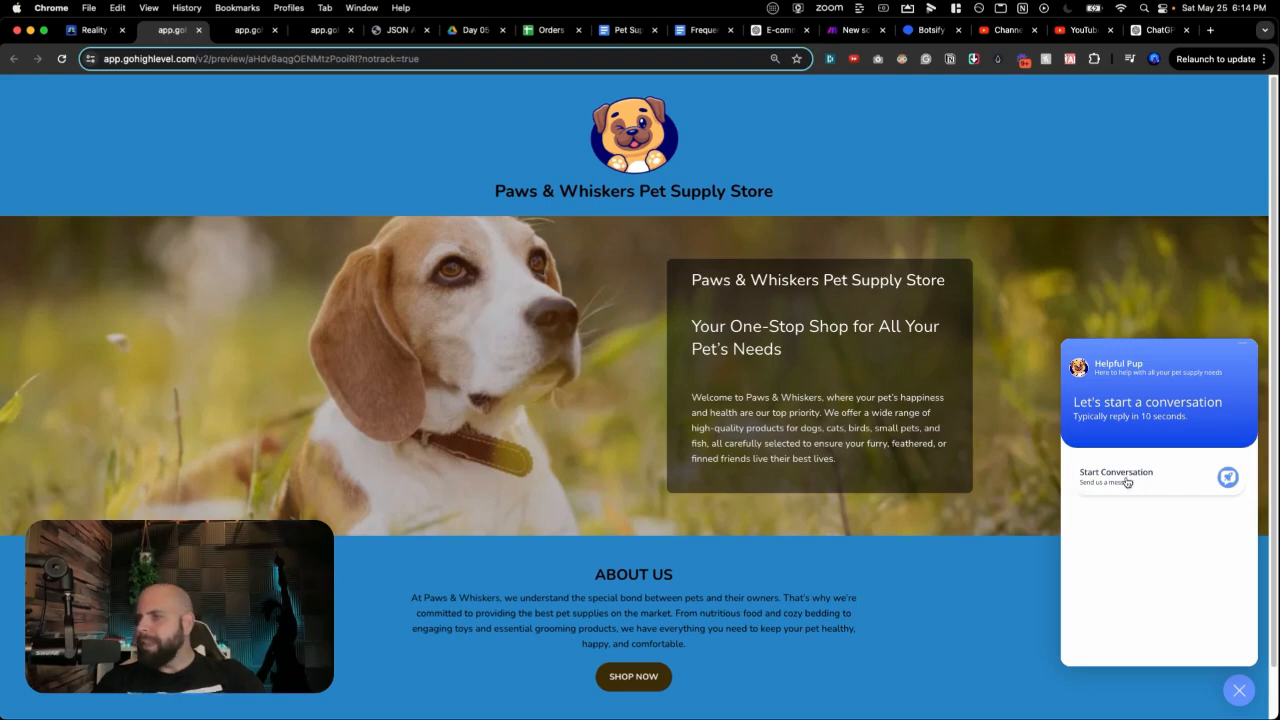
pyautogui.click(1127, 482)
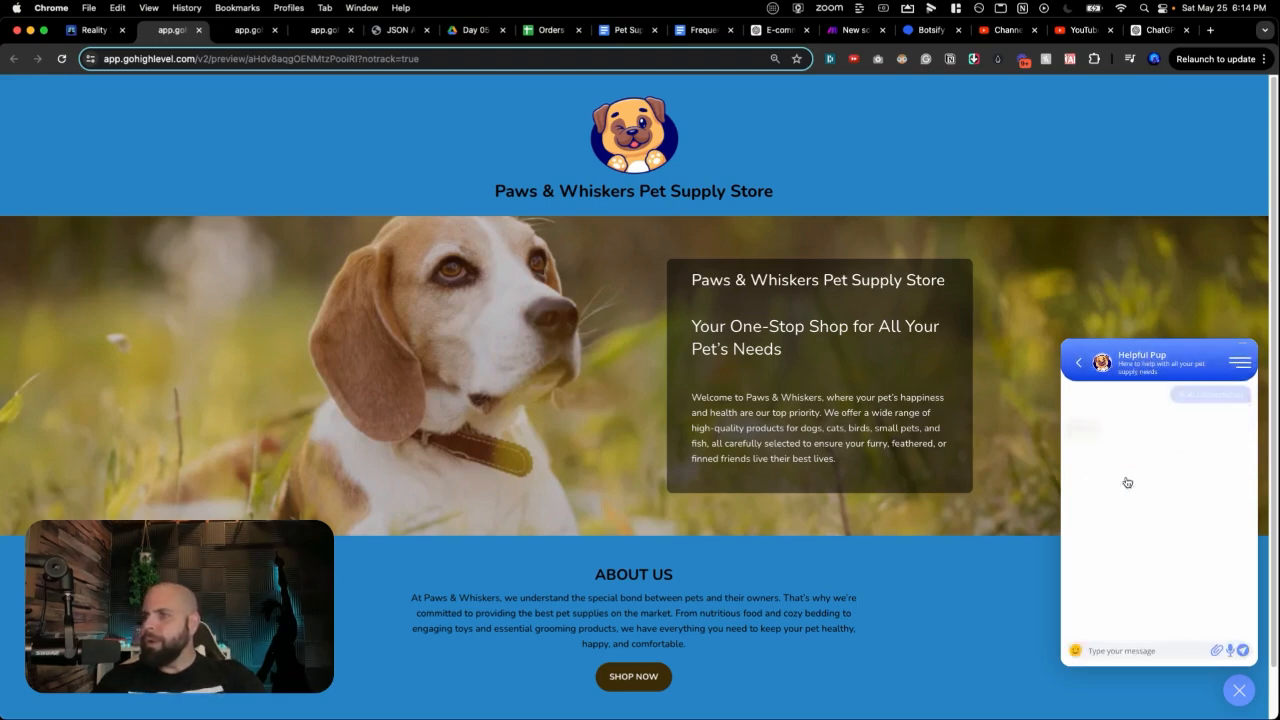
# Step: Greet Helpful Pup with 'Hi' and ask 'What payment types do you accept?'
pyautogui.click(1127, 651)
pyautogui.write('Hi')
pyautogui.press('Return')
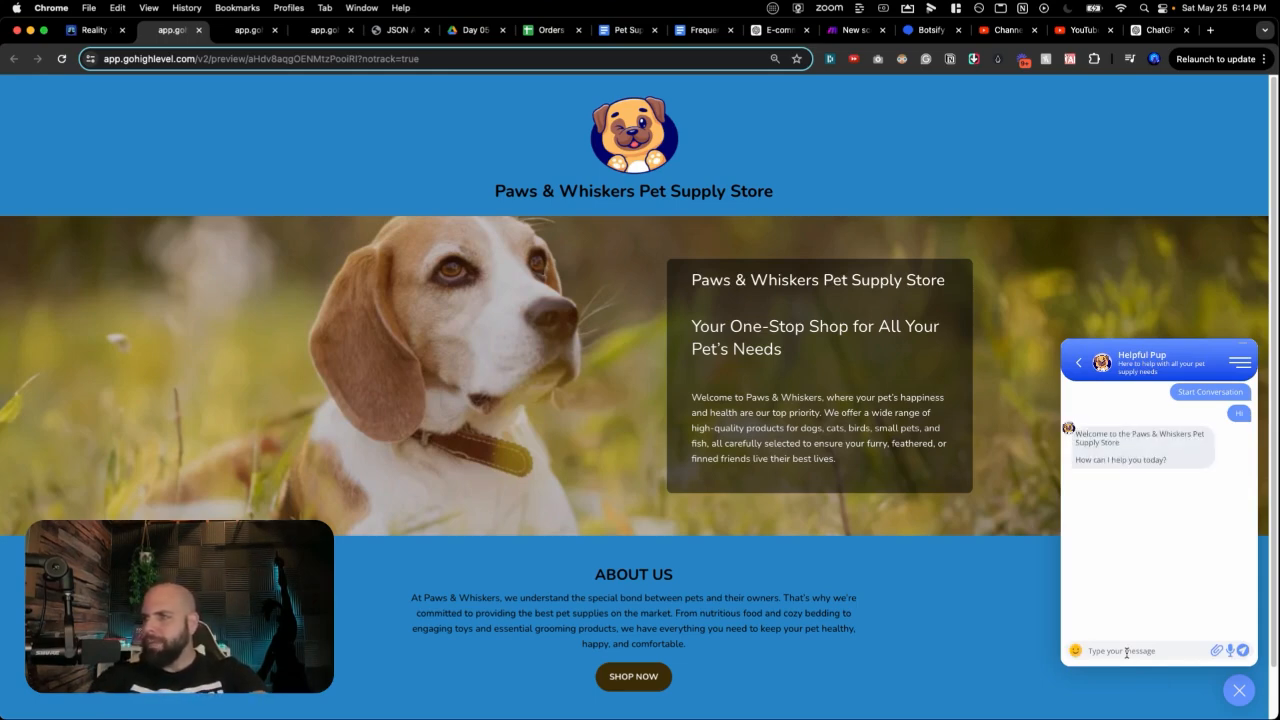
pyautogui.write('What paym')
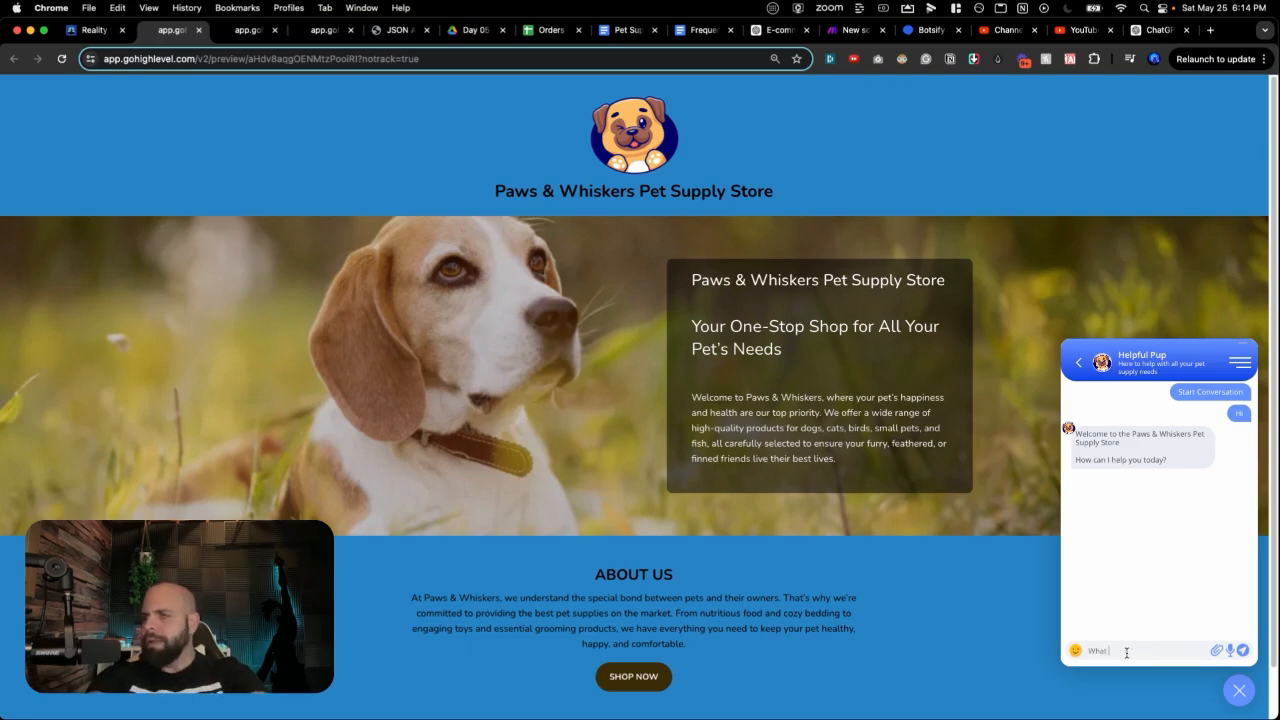
pyautogui.write('ypes do you ')
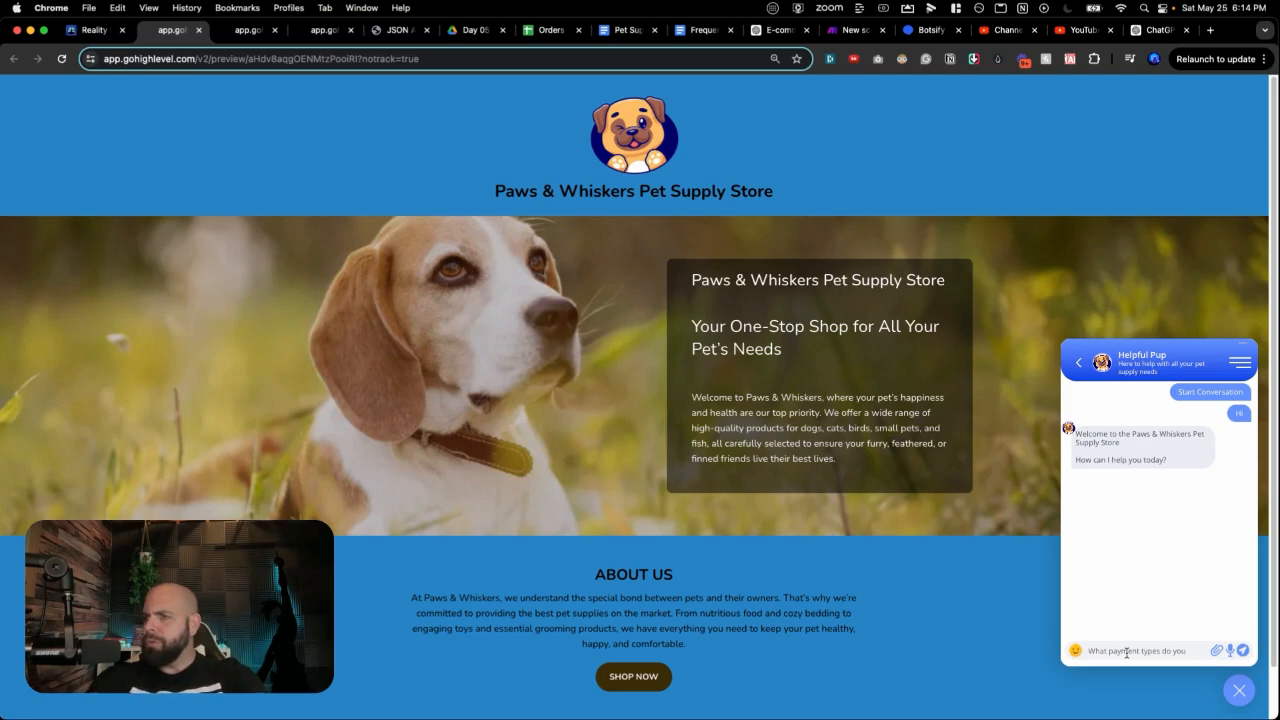
pyautogui.write('accept?')
pyautogui.press('Return')
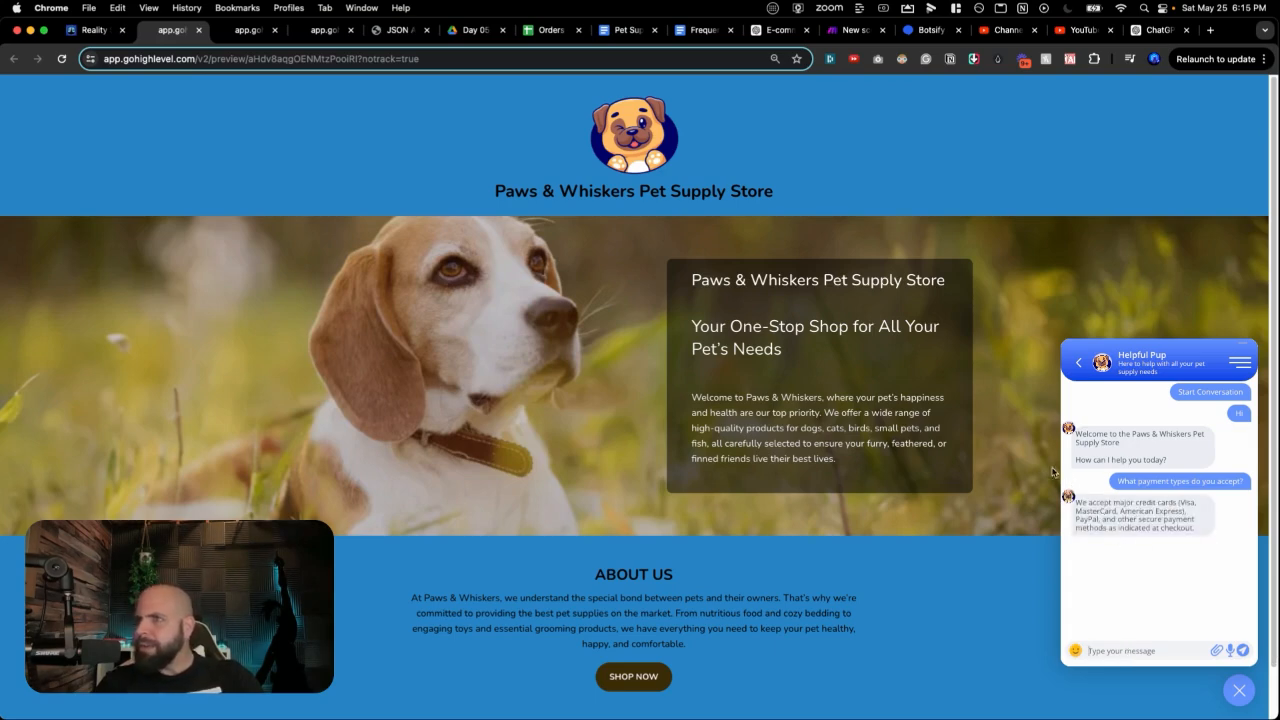
pyautogui.click(680, 34)
pyautogui.scroll(-3, 526, 405)
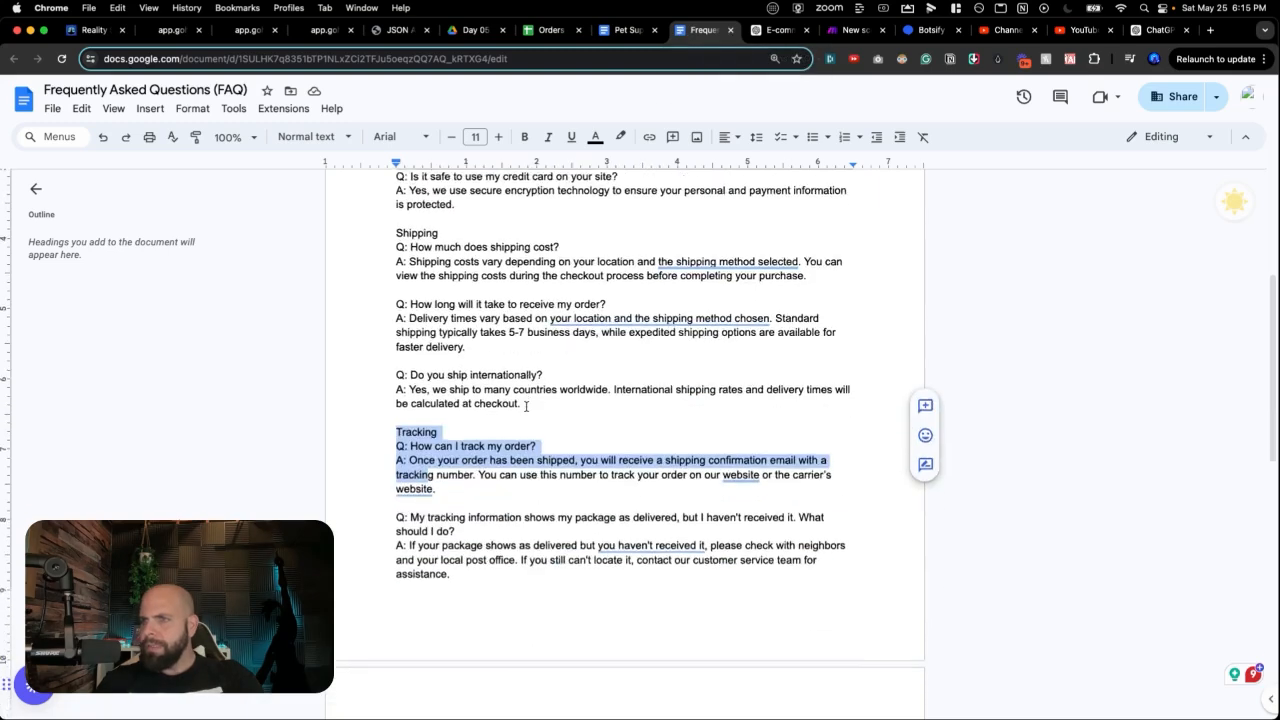
pyautogui.scroll(3, 526, 407)
pyautogui.scroll(2, 526, 405)
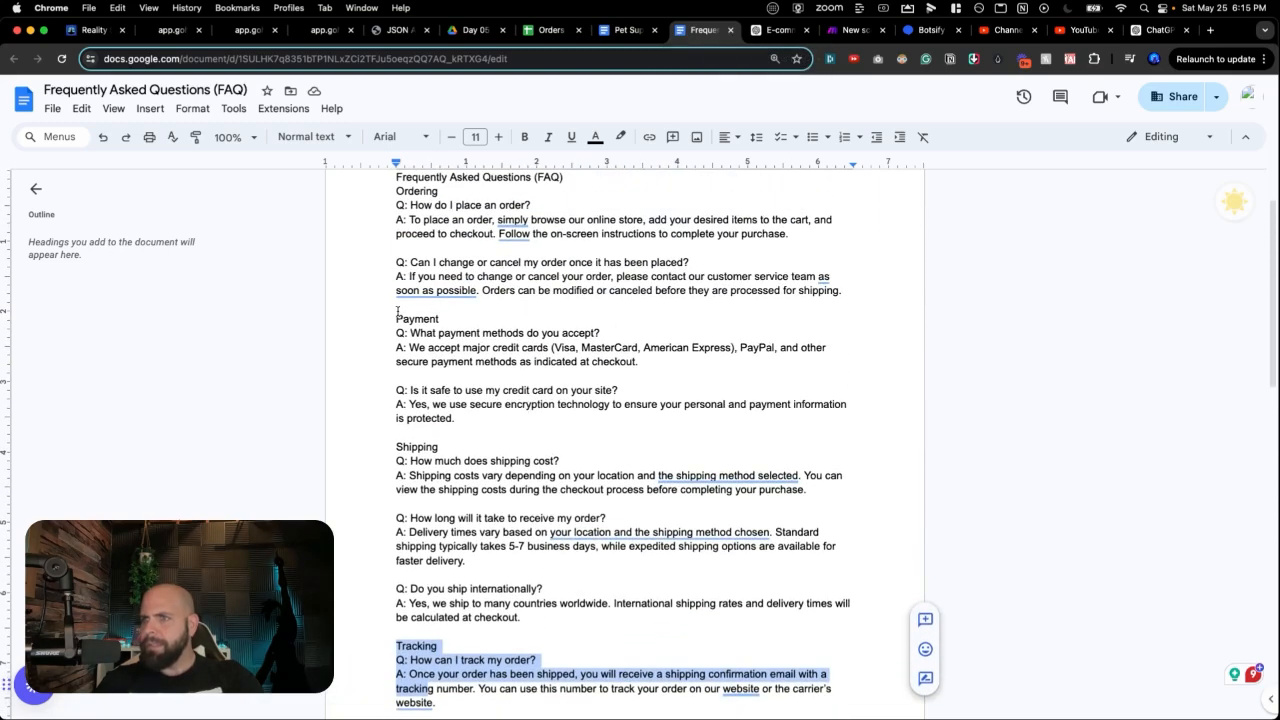
pyautogui.moveTo(398, 305); pyautogui.dragTo(654, 375)
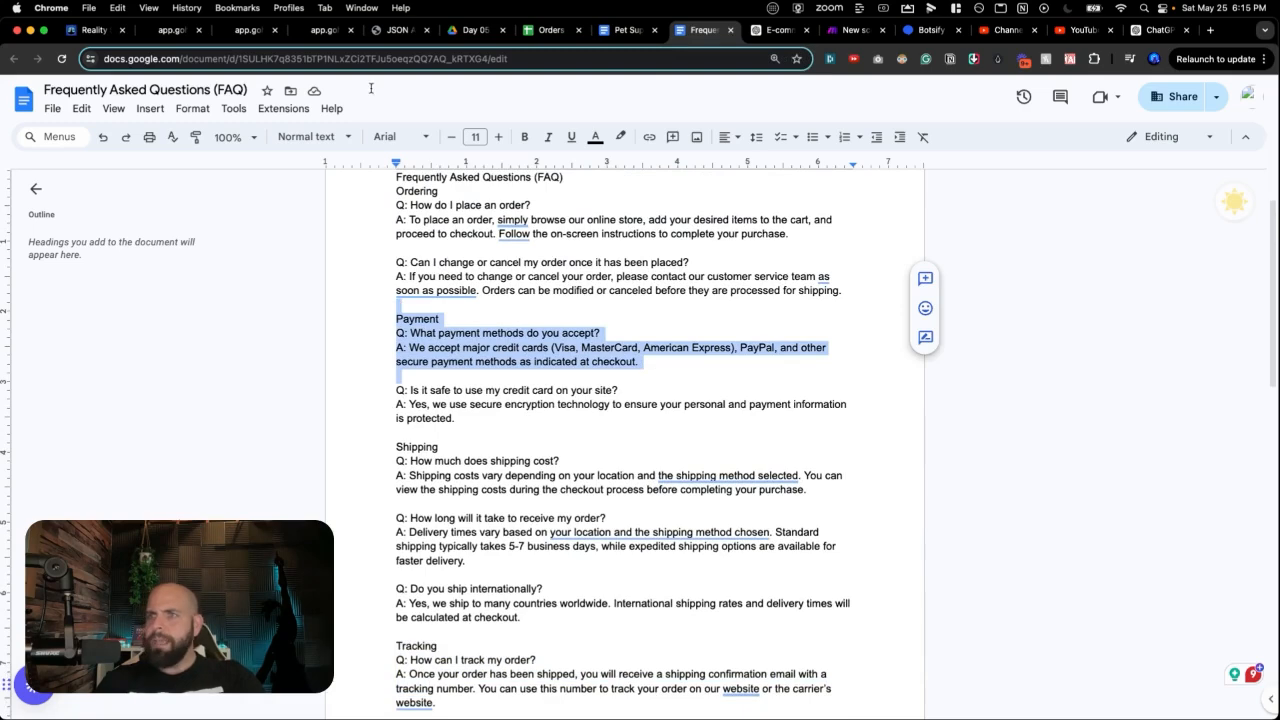
pyautogui.click(155, 30)
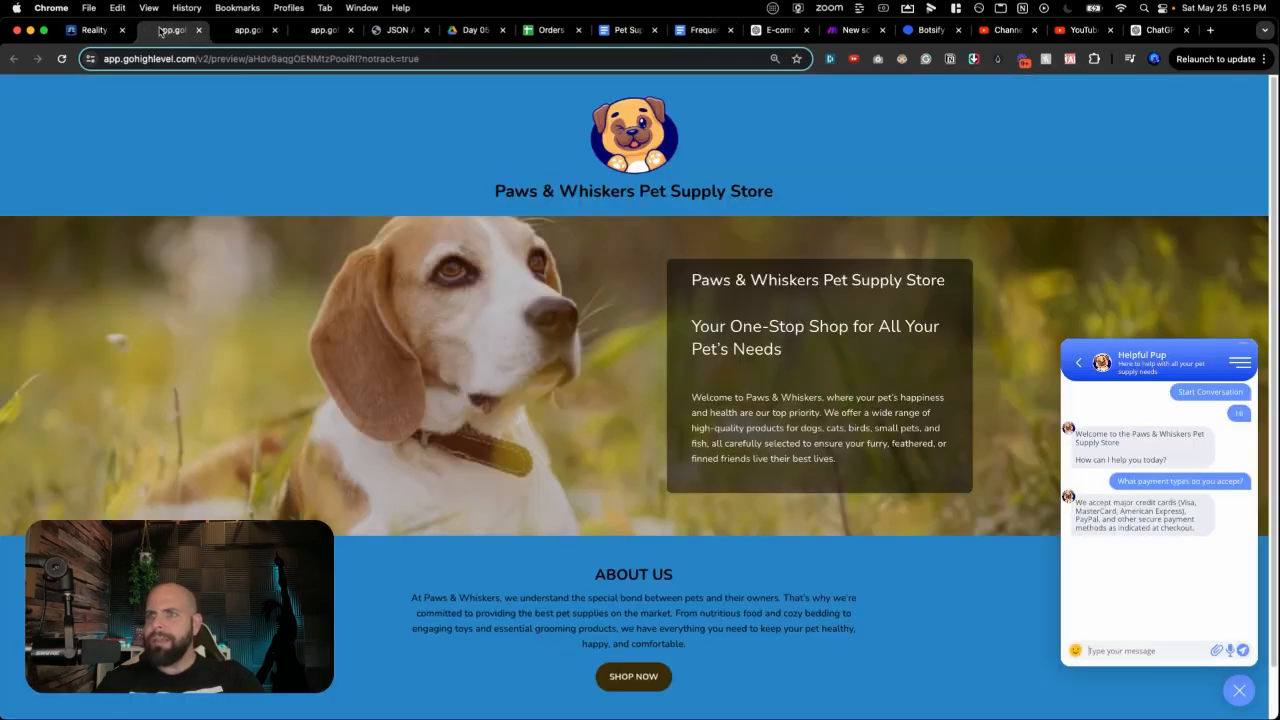